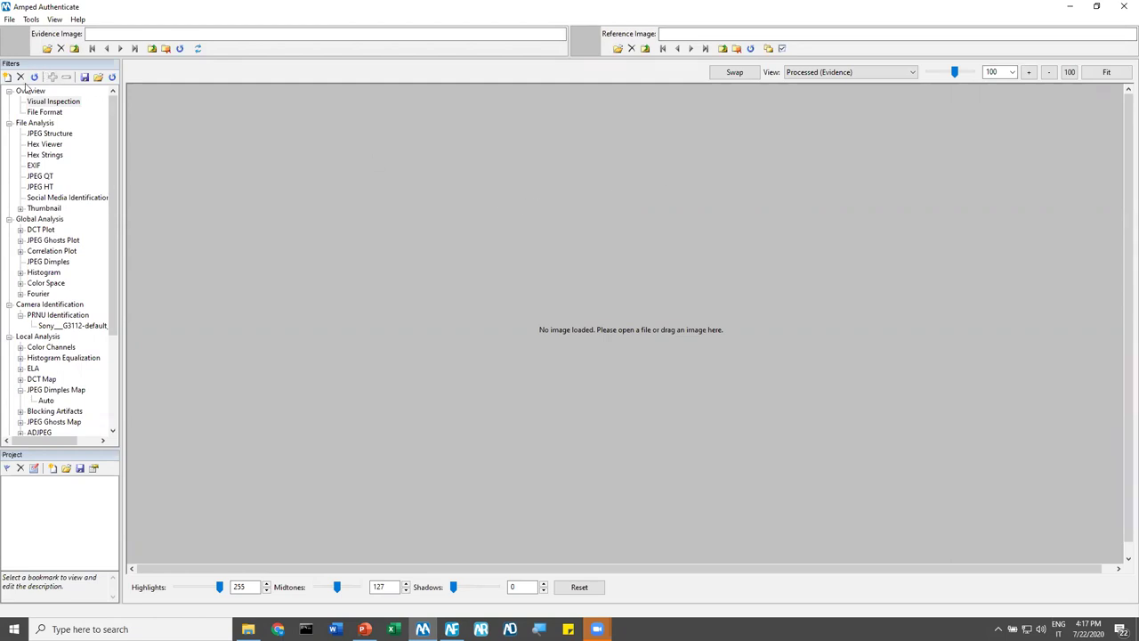
Collapse all filter categories, from Overview through Local Analysis, so only the top-level groups are listed
click(9, 91)
click(9, 101)
click(9, 112)
click(9, 123)
click(9, 133)
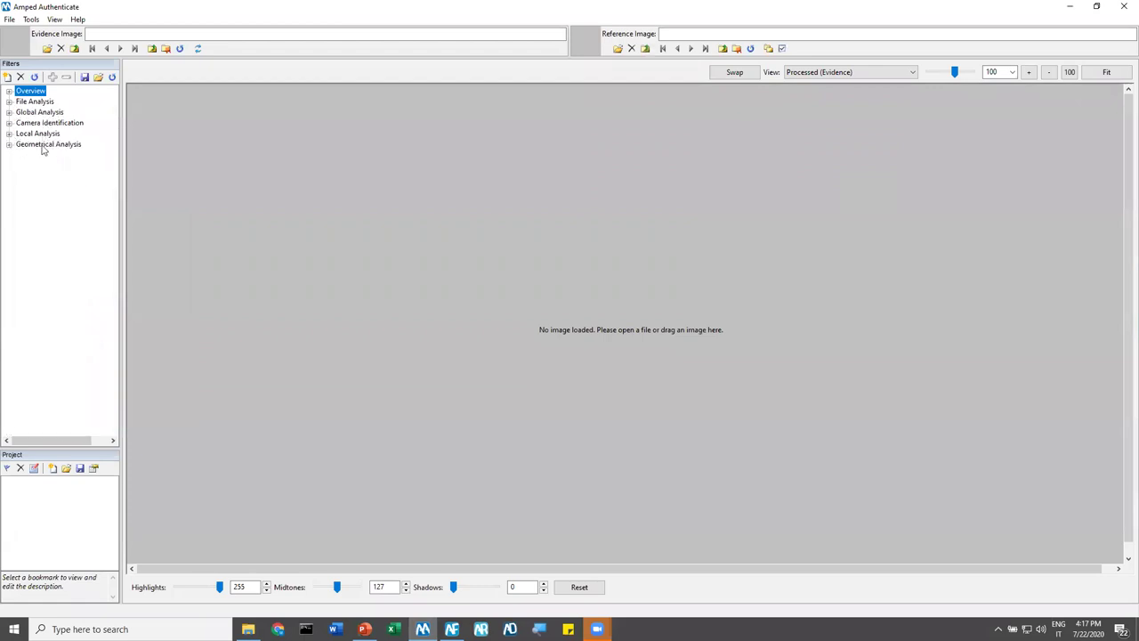
Review the filters inside the Overview, File Analysis, Global Analysis, Local Analysis, Geometrical Analysis and Camera Identification categories
click(9, 91)
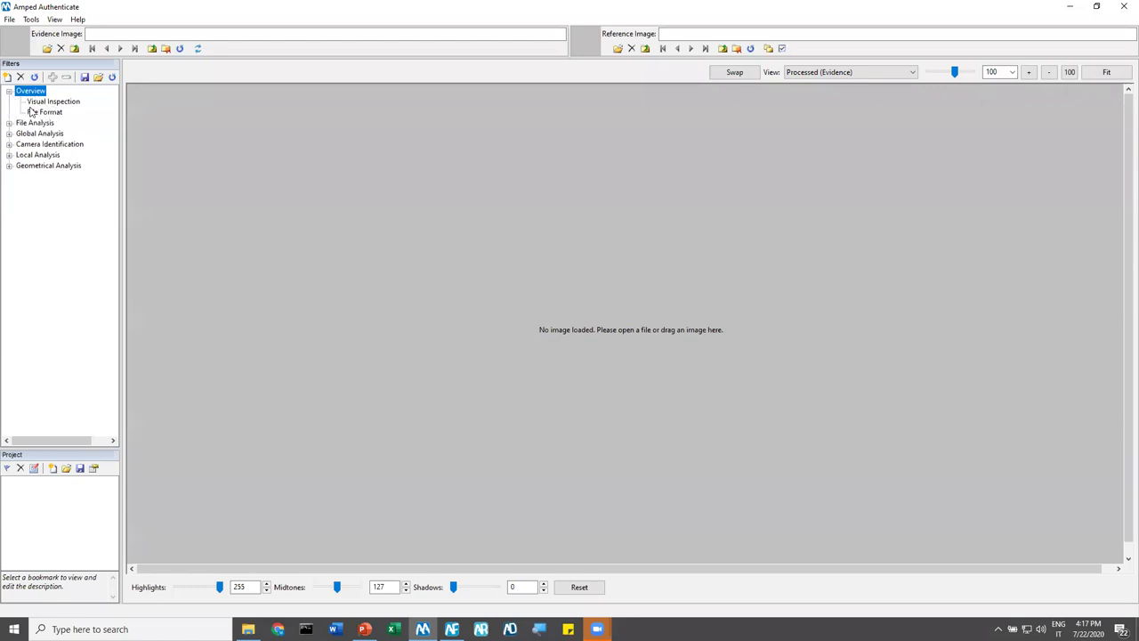
click(9, 123)
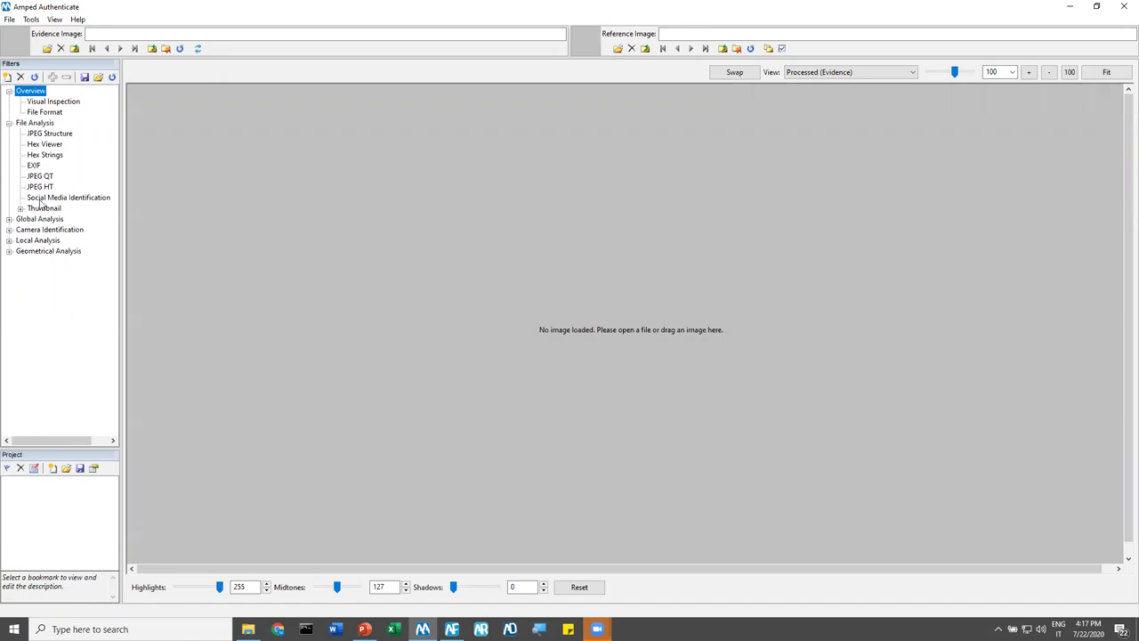
click(9, 126)
click(9, 133)
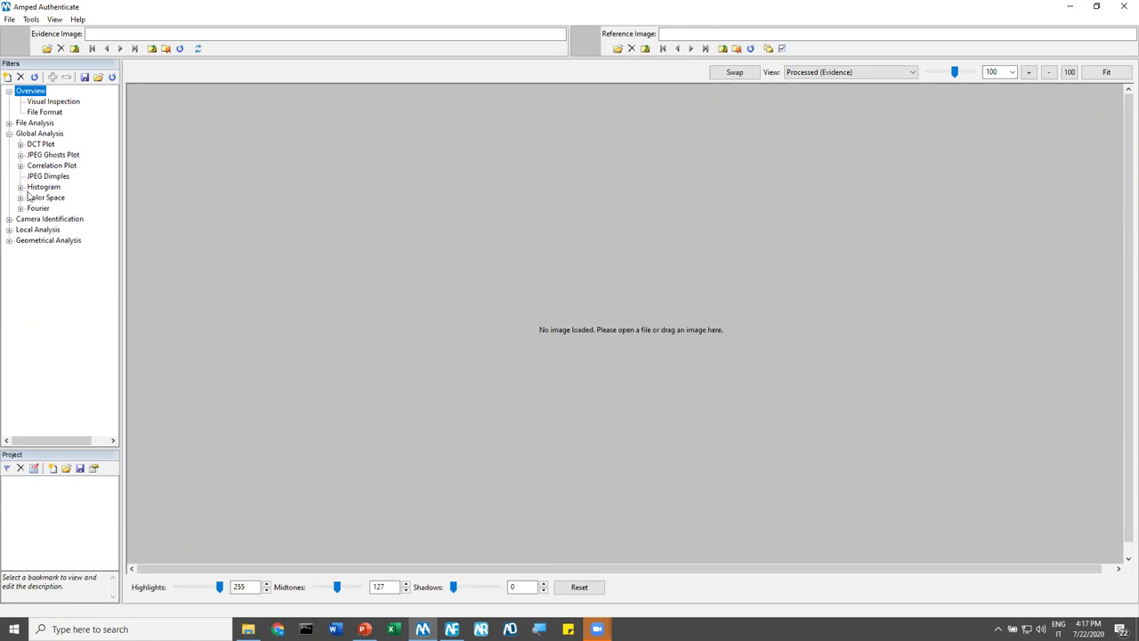
click(8, 134)
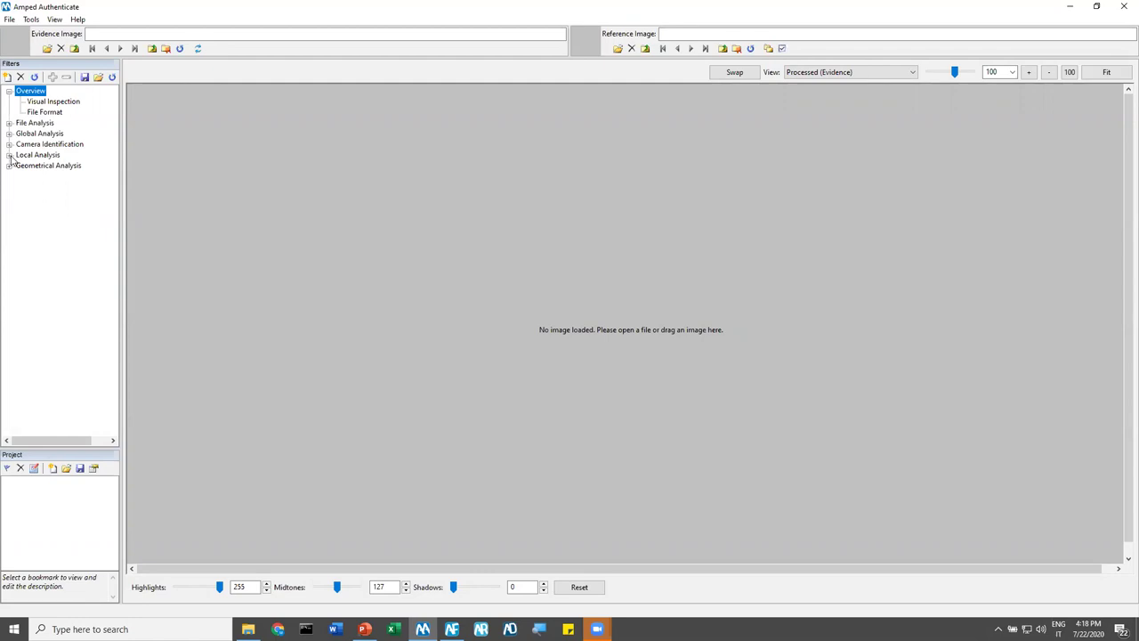
click(9, 155)
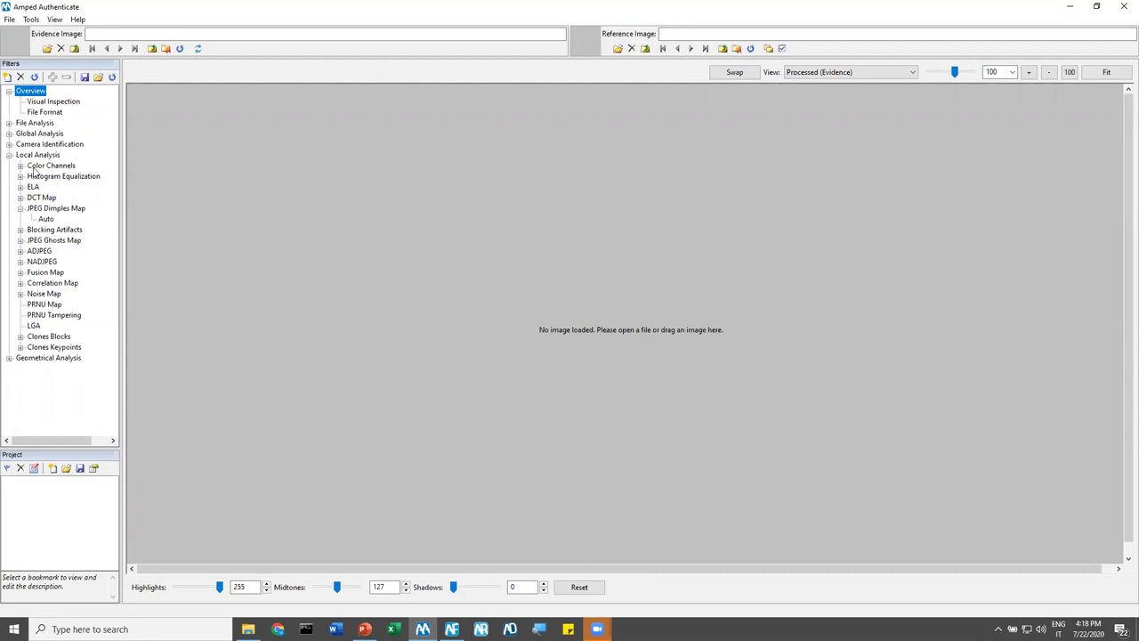
click(9, 155)
click(8, 167)
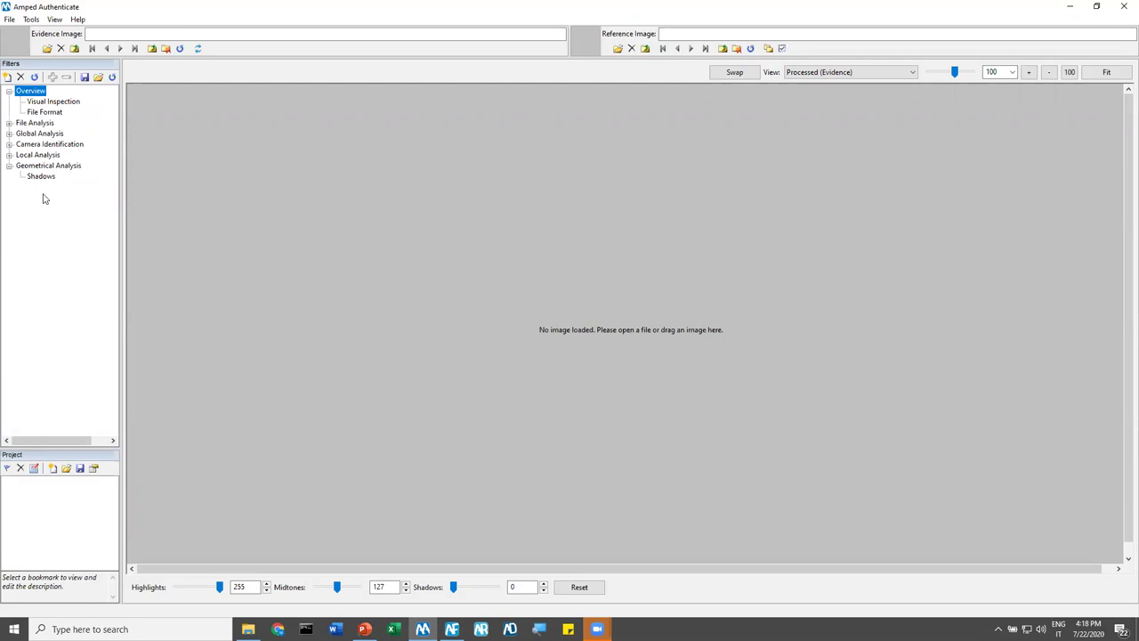
click(441, 160)
click(8, 165)
click(8, 144)
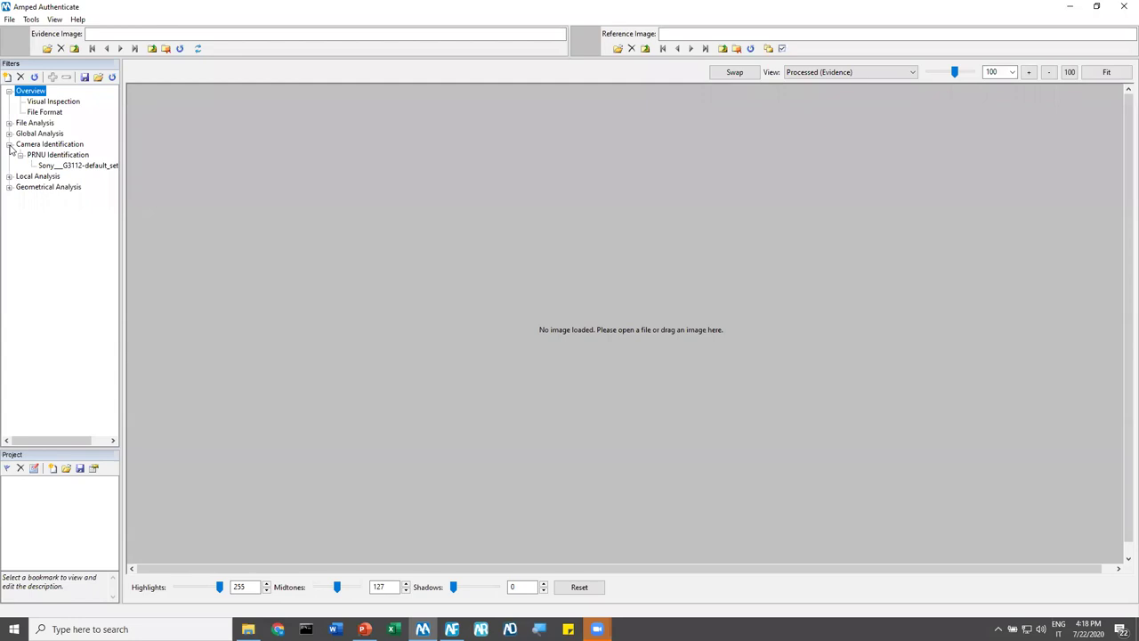
click(9, 144)
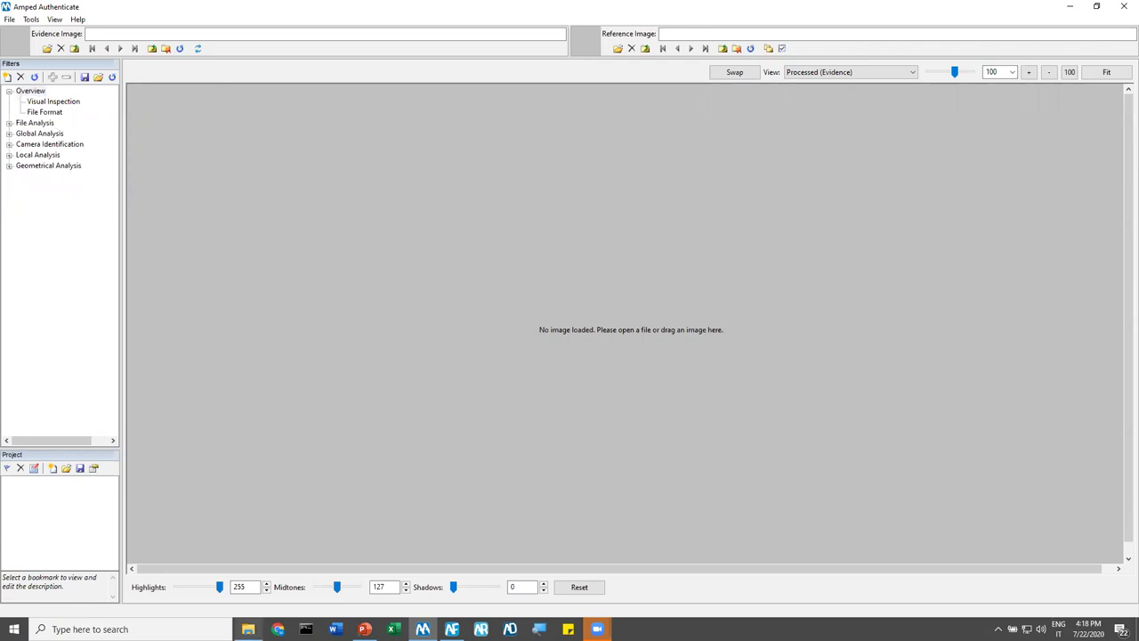
Load DSC_0273.JPG from the 01 - Extracted images folder in File Explorer as the evidence image
click(249, 629)
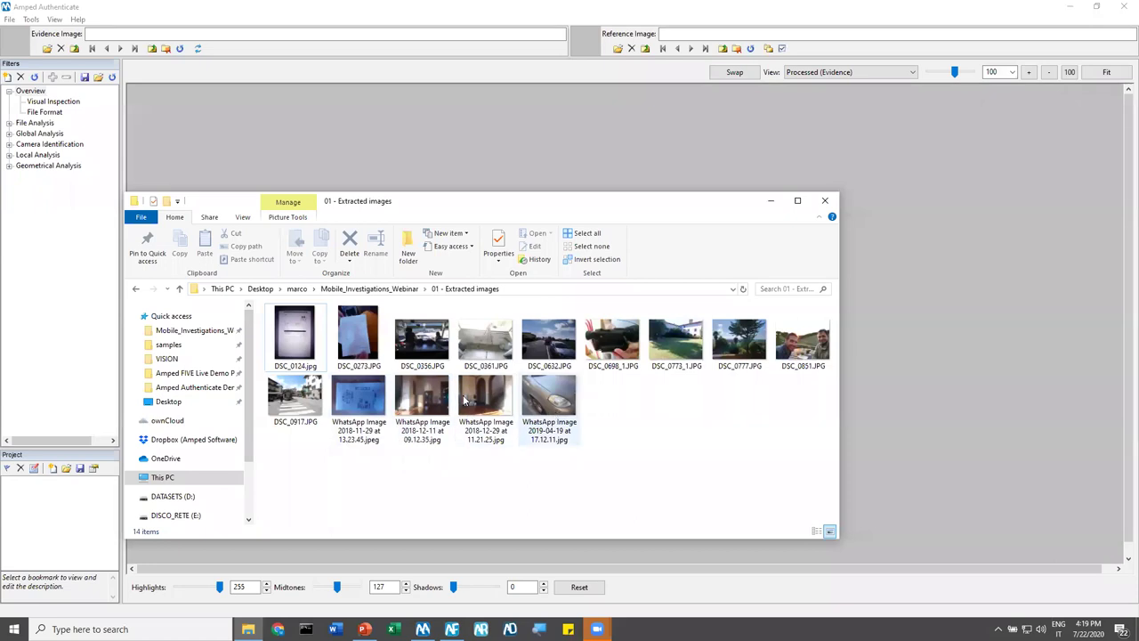
drag(358, 337, 222, 34)
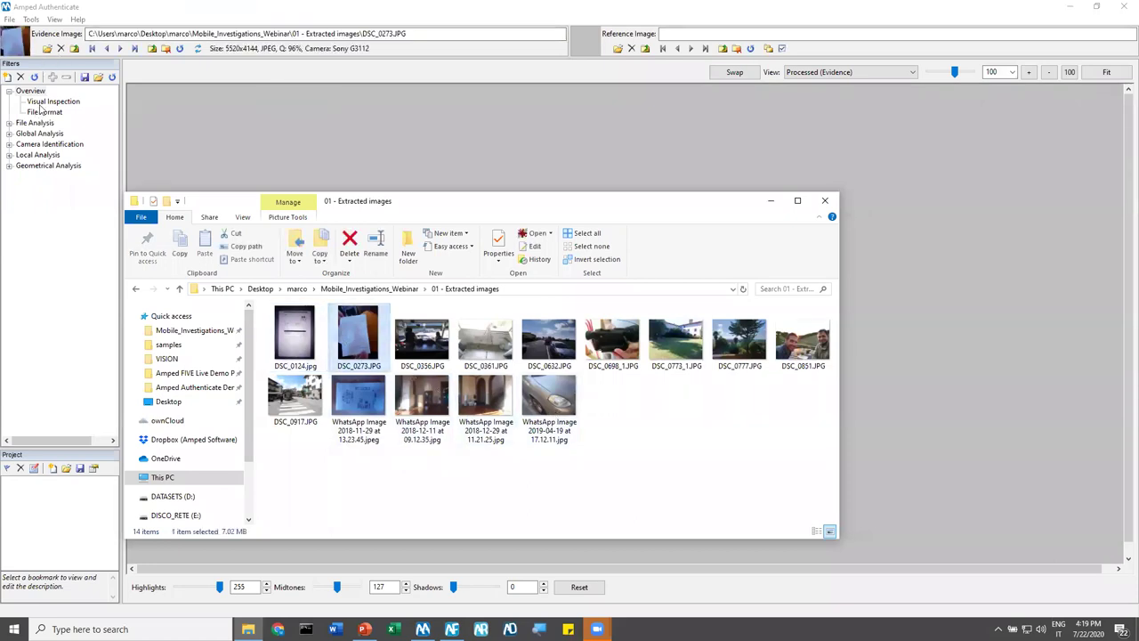
click(33, 21)
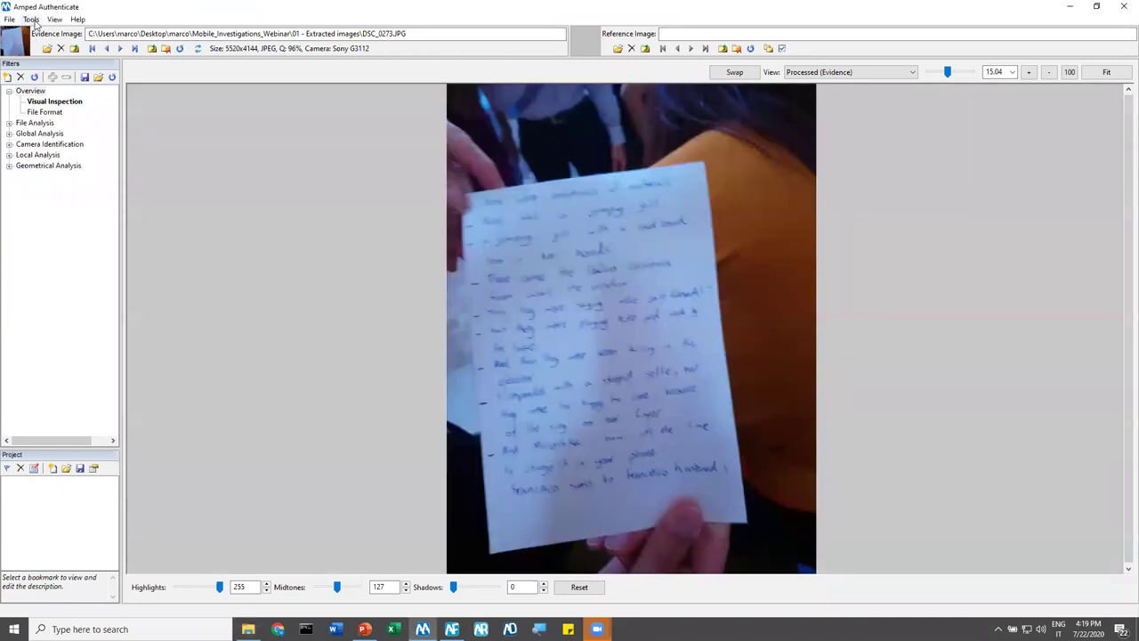
Run Batch File Format Analysis on the images in the 01 - Extracted images folder
click(33, 22)
click(33, 20)
click(36, 20)
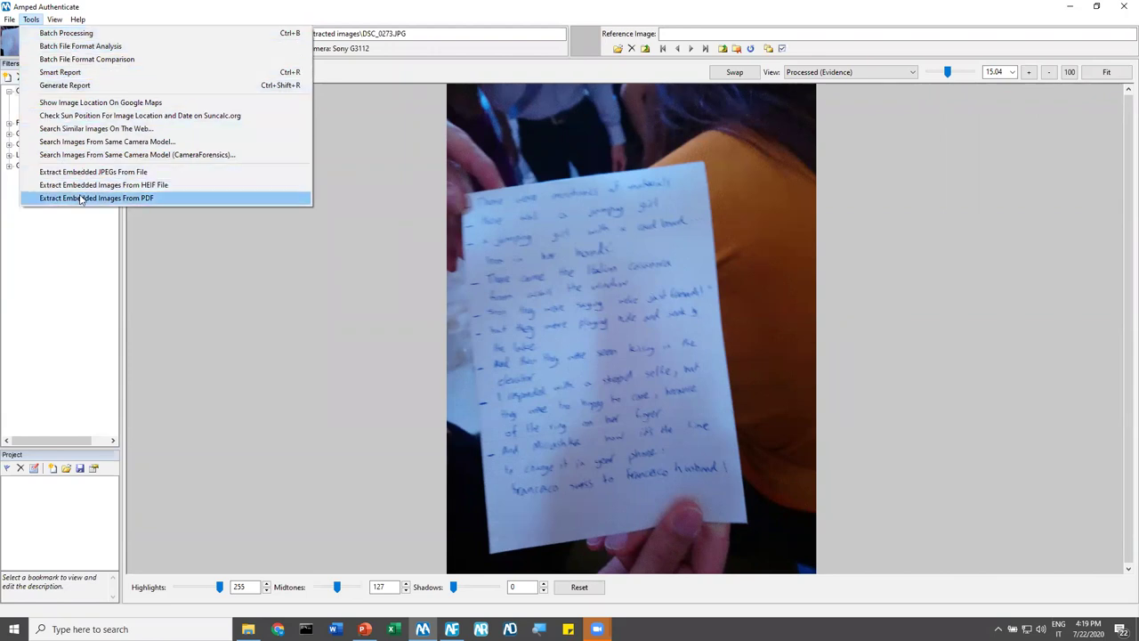
click(77, 46)
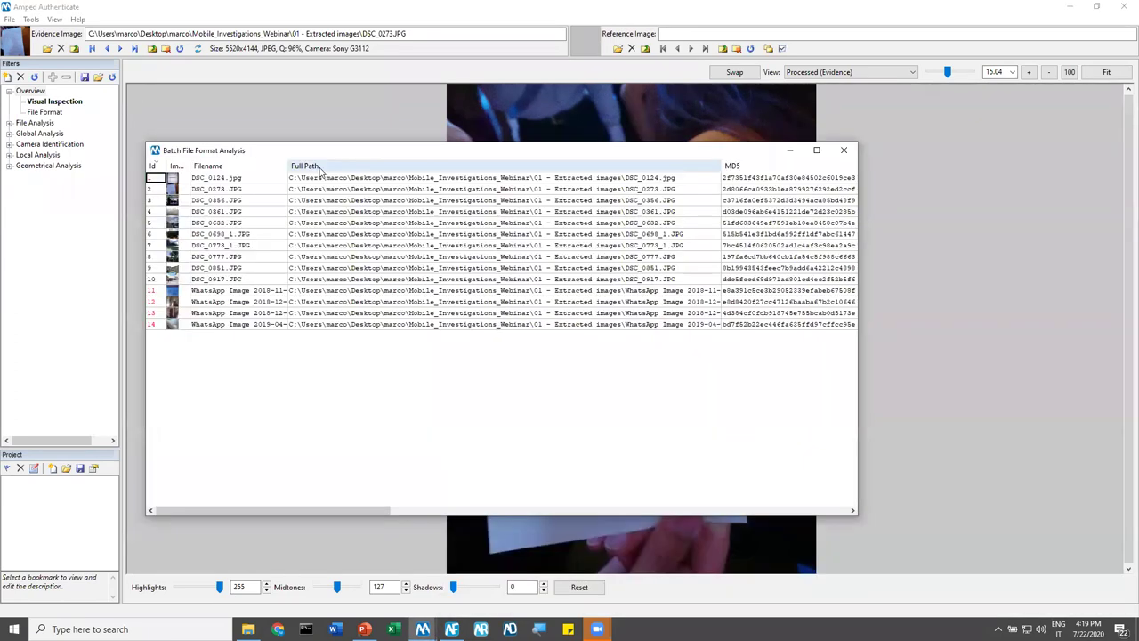
Hide the Full Path column in the batch analysis results and enlarge the results window horizontally
right_click(317, 168)
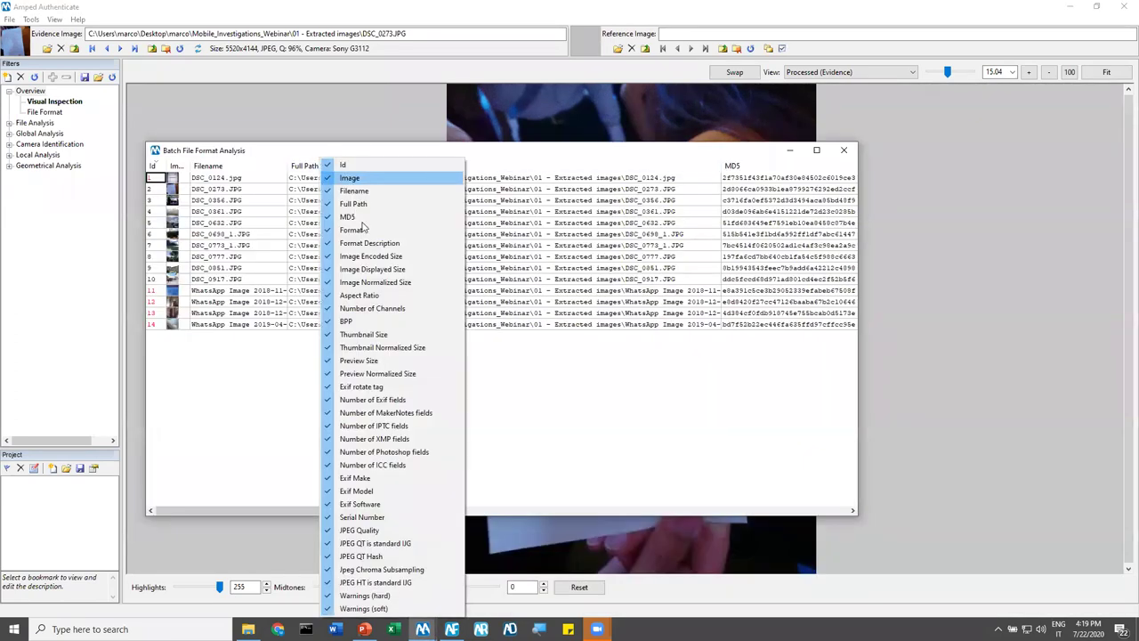
click(343, 203)
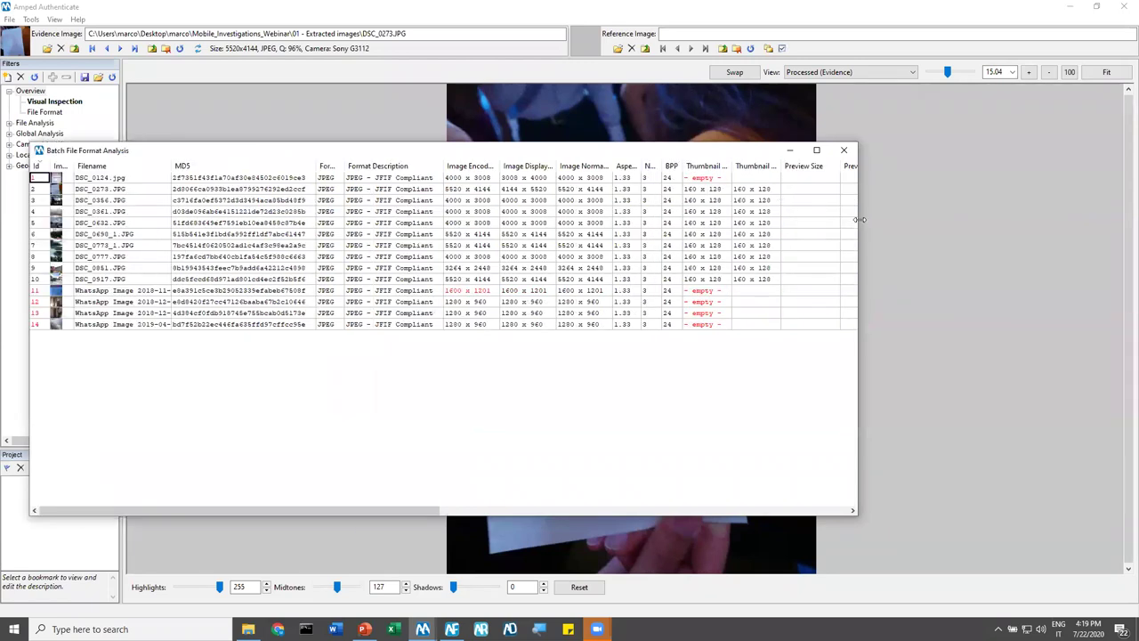
drag(859, 219, 1025, 216)
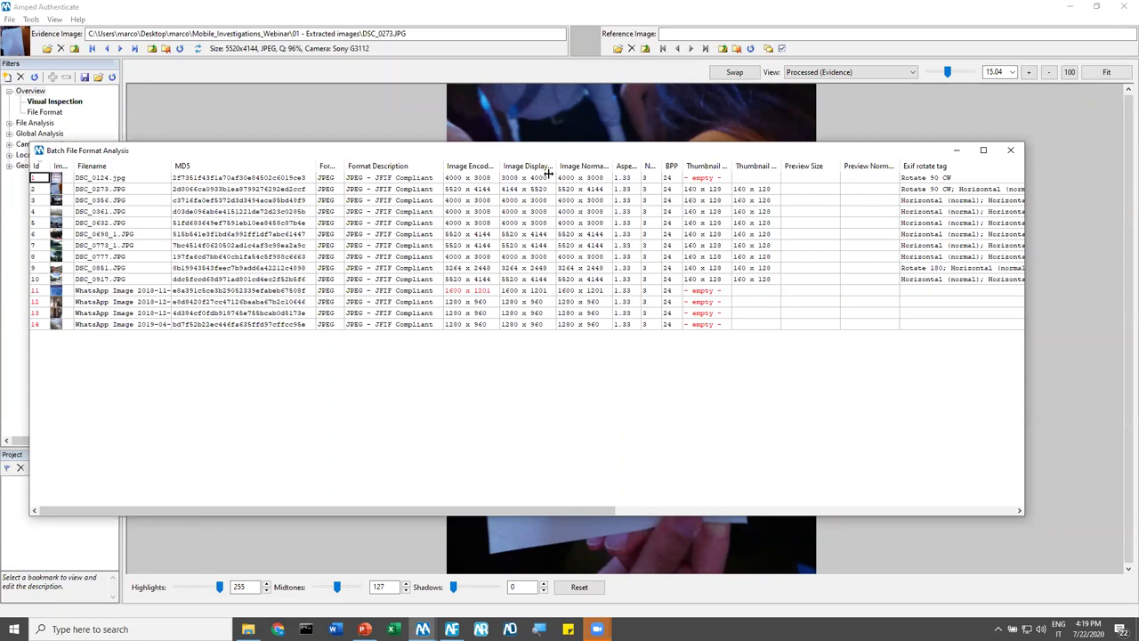
Widen the Image Encoded Size, Thumbnail Size and Number of Exif fields columns and compare their values across the images
drag(486, 162, 518, 164)
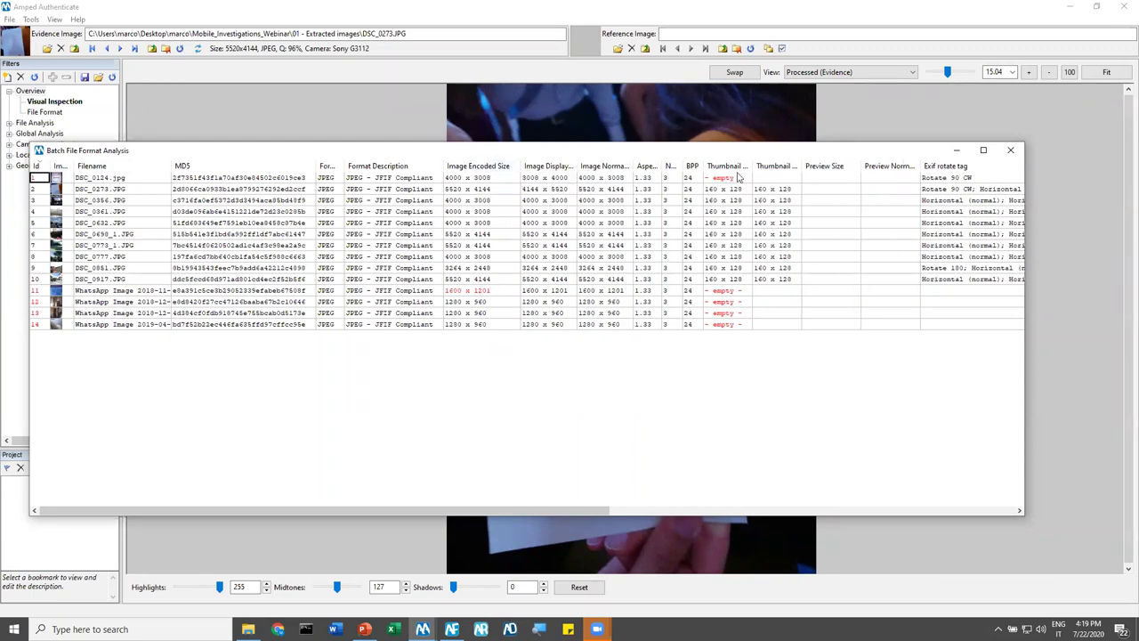
drag(753, 166, 776, 165)
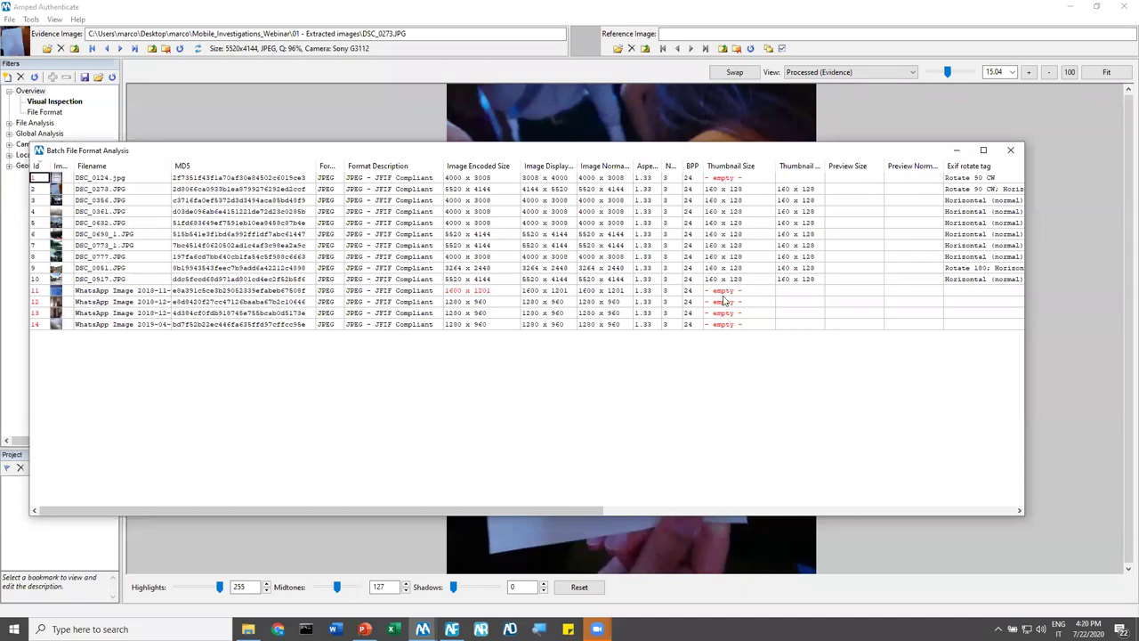
drag(568, 507, 948, 500)
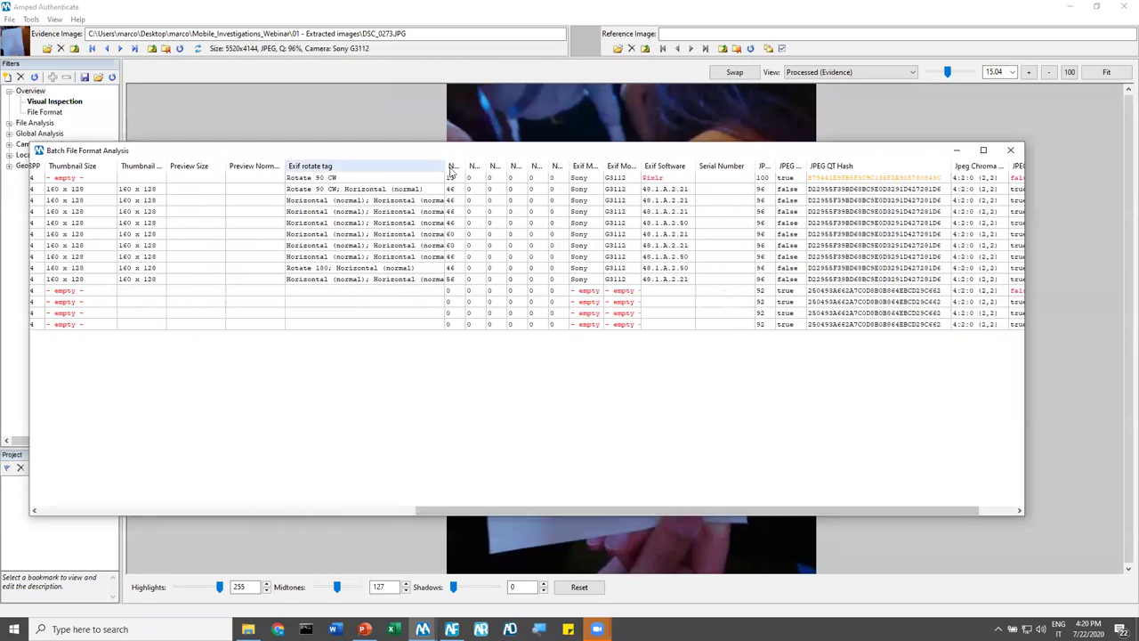
drag(467, 166, 523, 174)
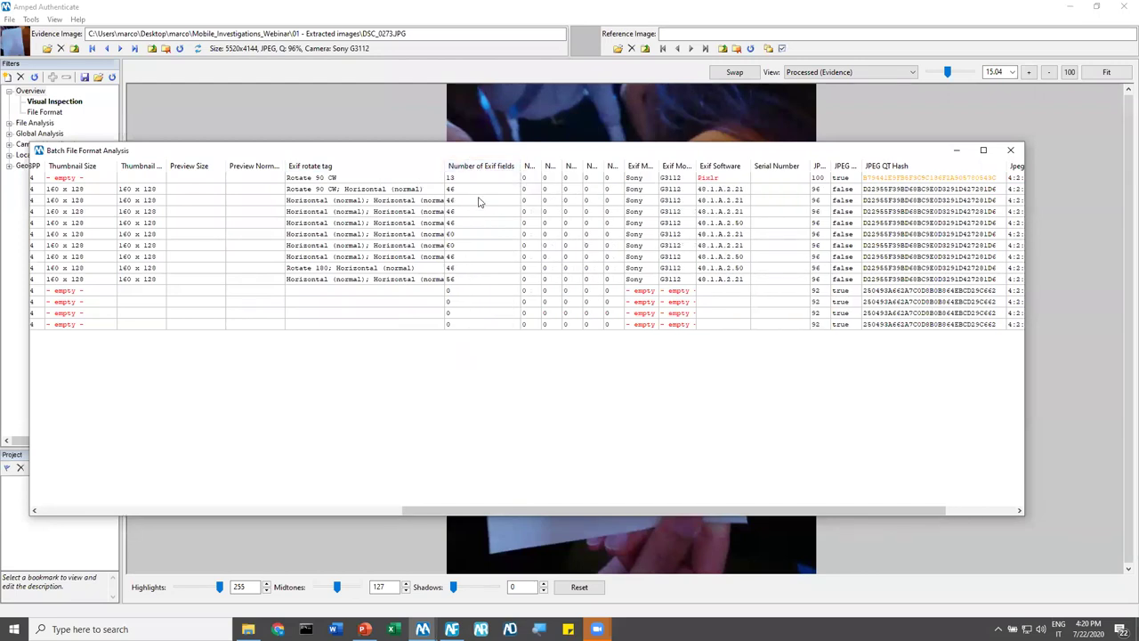
drag(469, 194, 458, 297)
click(490, 294)
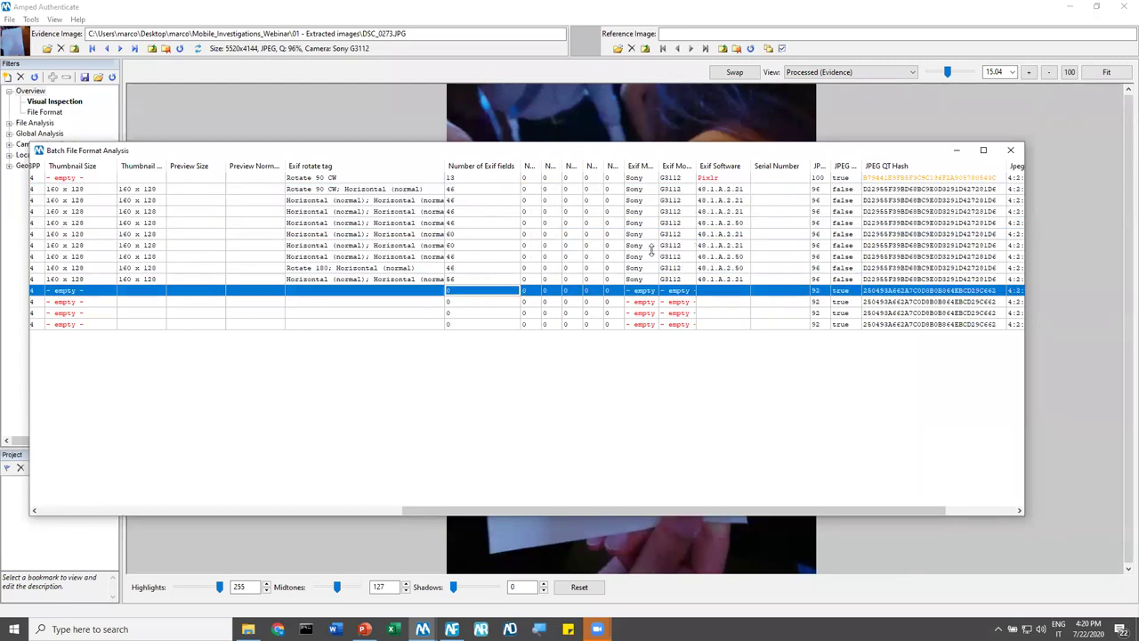
Widen the Exif Make and Exif Model columns and compare the camera and Exif Software entries across the images
drag(657, 165, 746, 167)
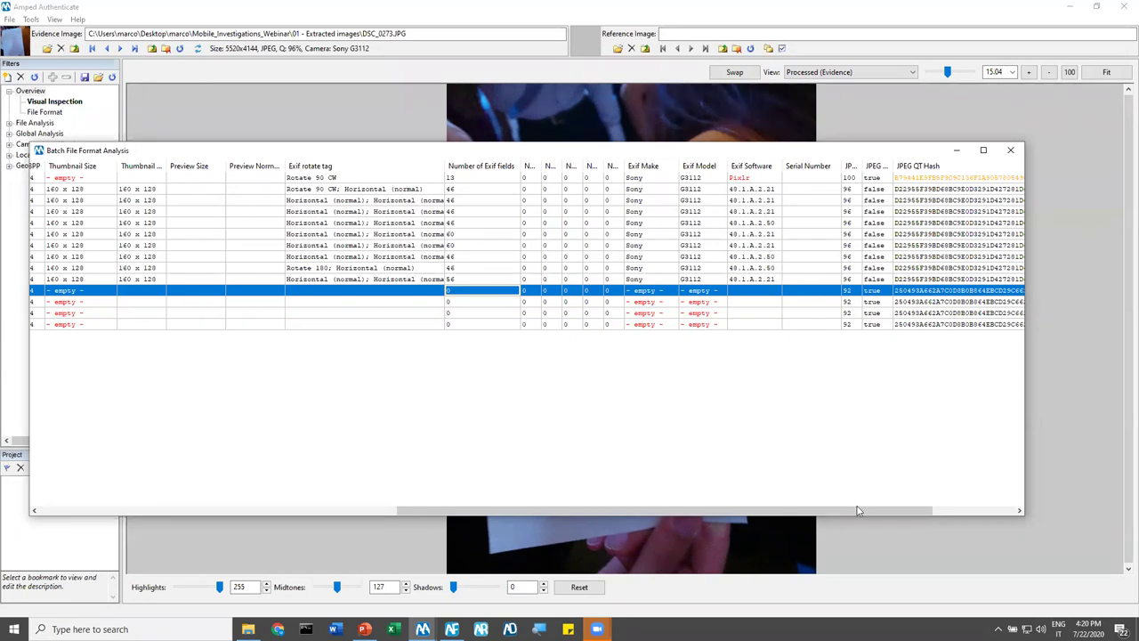
scroll(860, 512, right, 3)
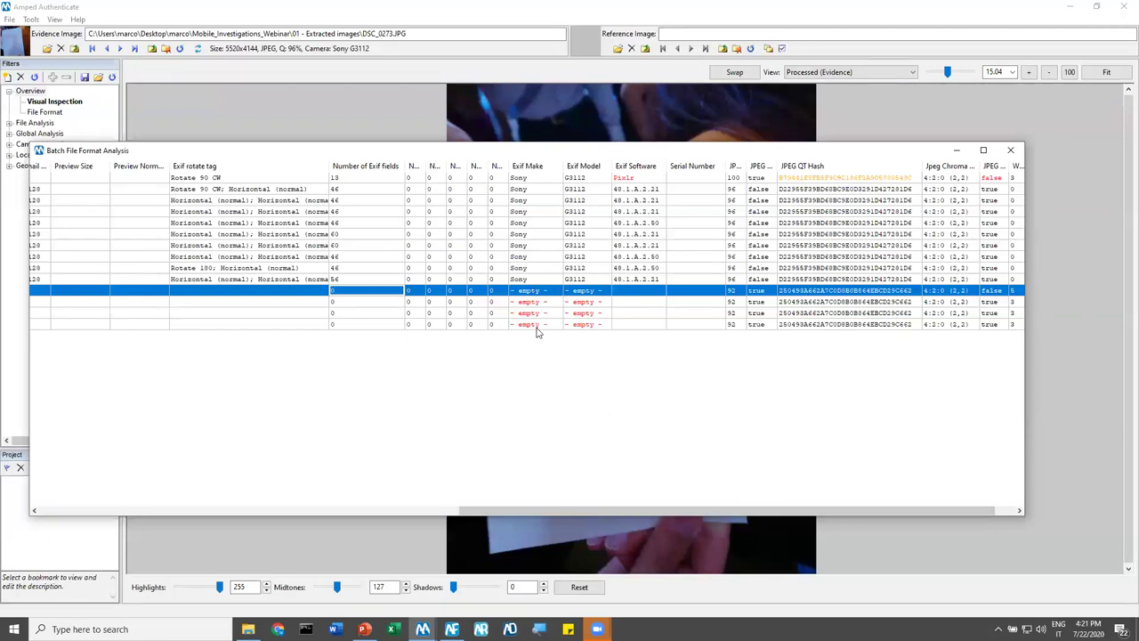
click(634, 178)
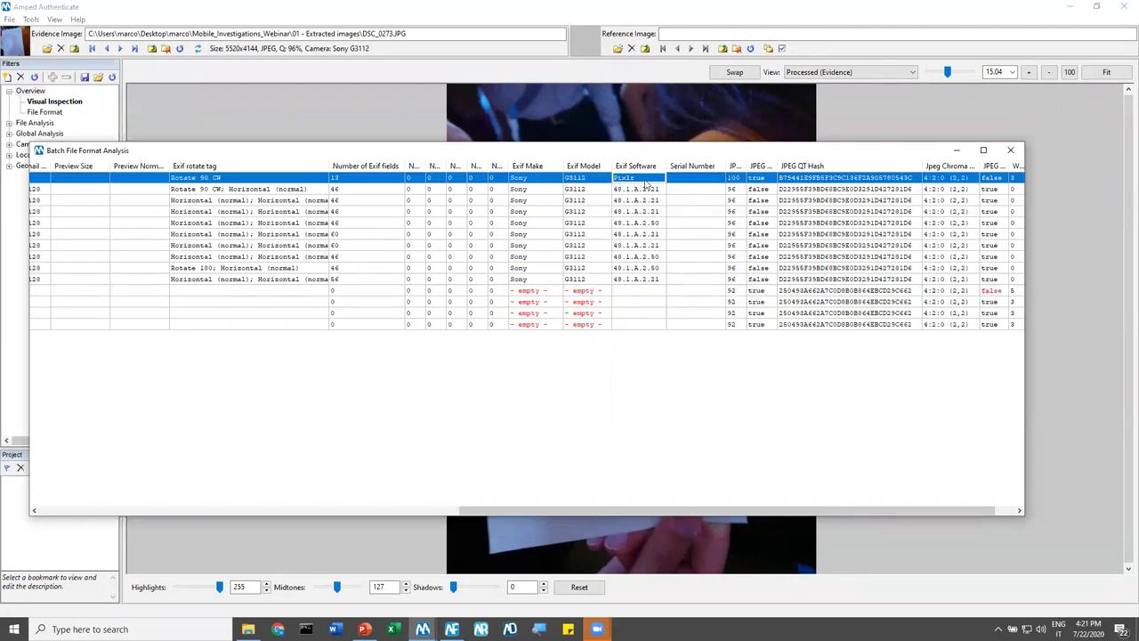
click(634, 191)
click(639, 179)
click(637, 327)
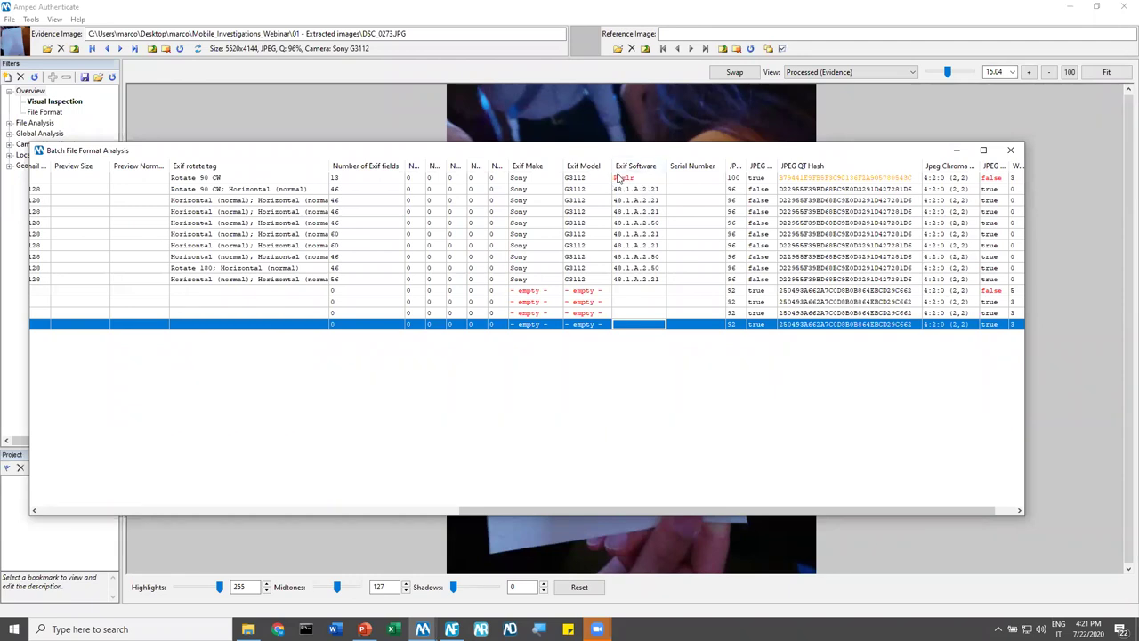
Widen the JPEG Quality column and compare the quality and JPEG QT Hash values of the camera, WhatsApp and Pixlr images
drag(746, 165, 780, 165)
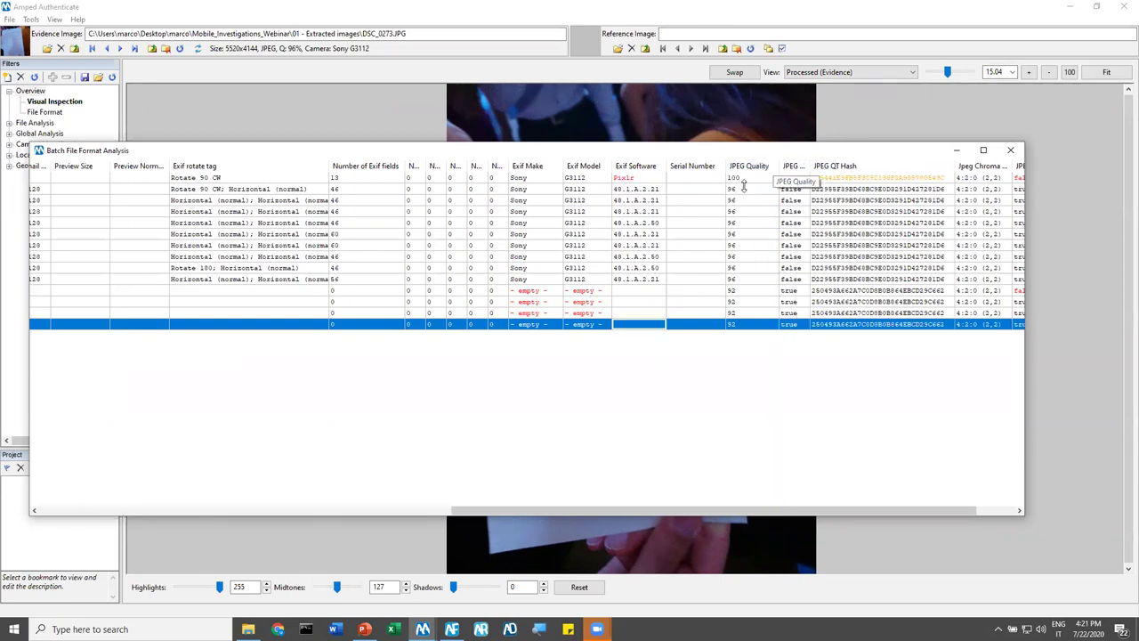
click(999, 513)
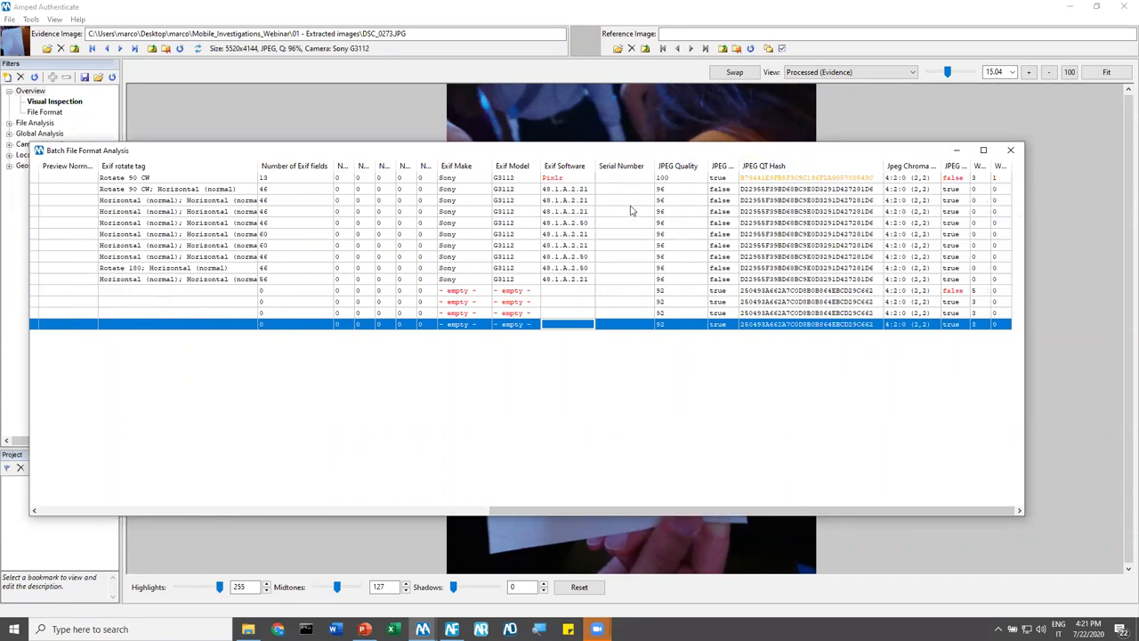
drag(633, 191, 647, 281)
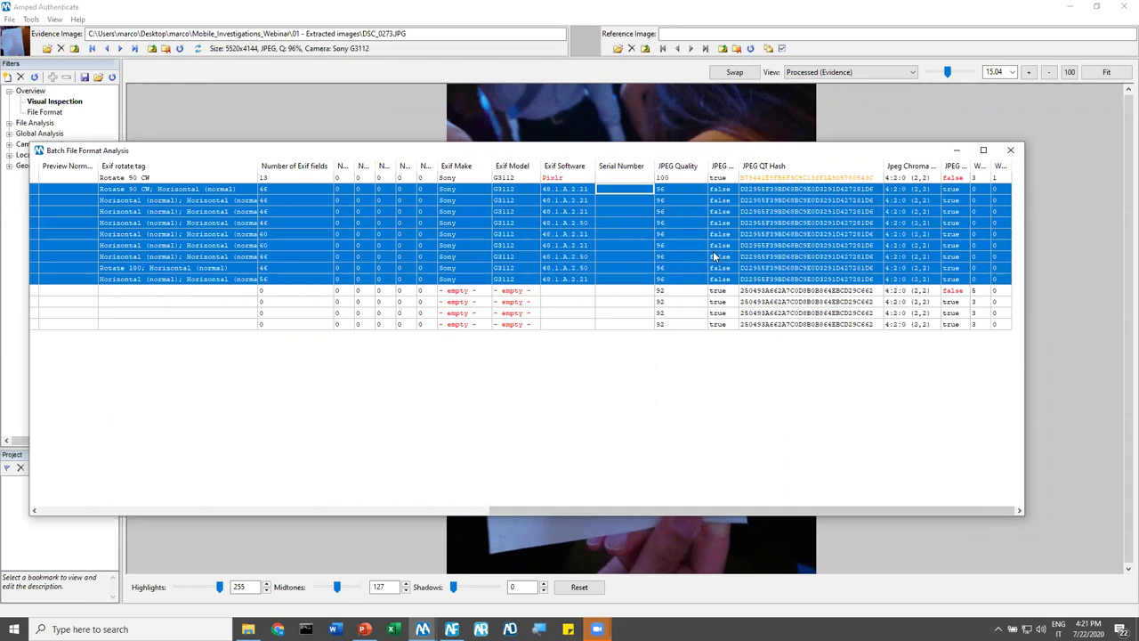
click(764, 203)
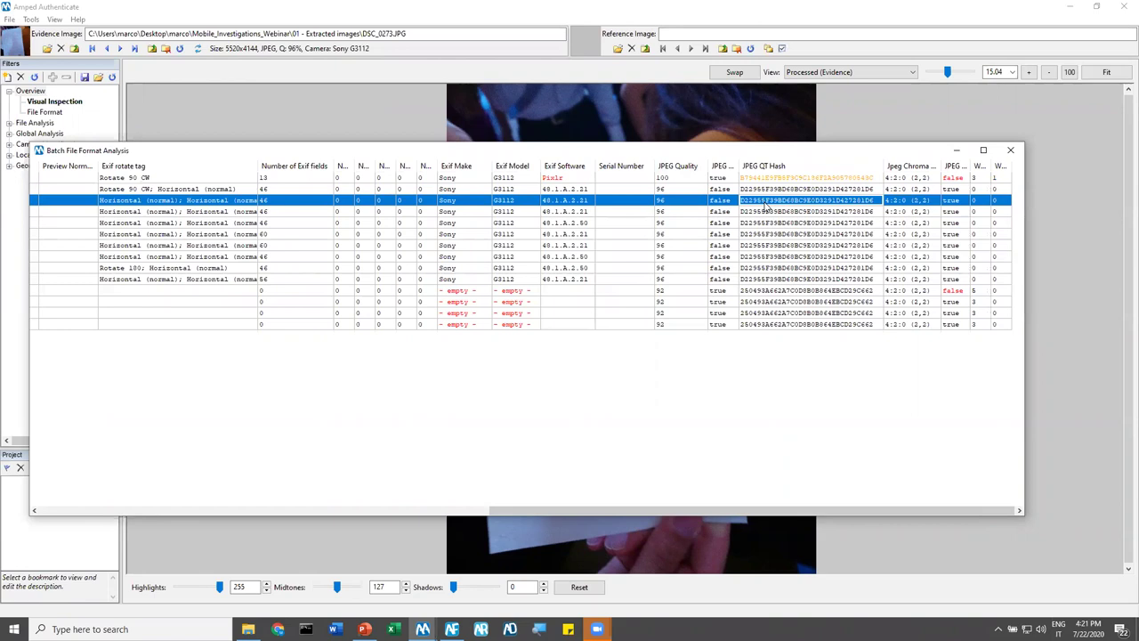
click(772, 190)
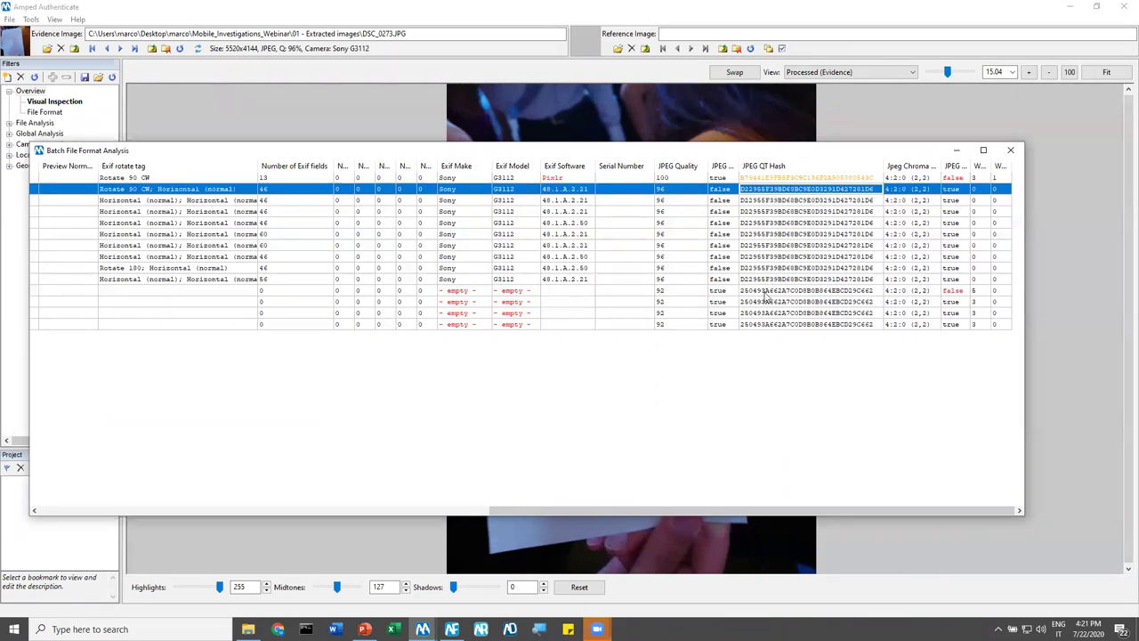
drag(670, 292, 686, 319)
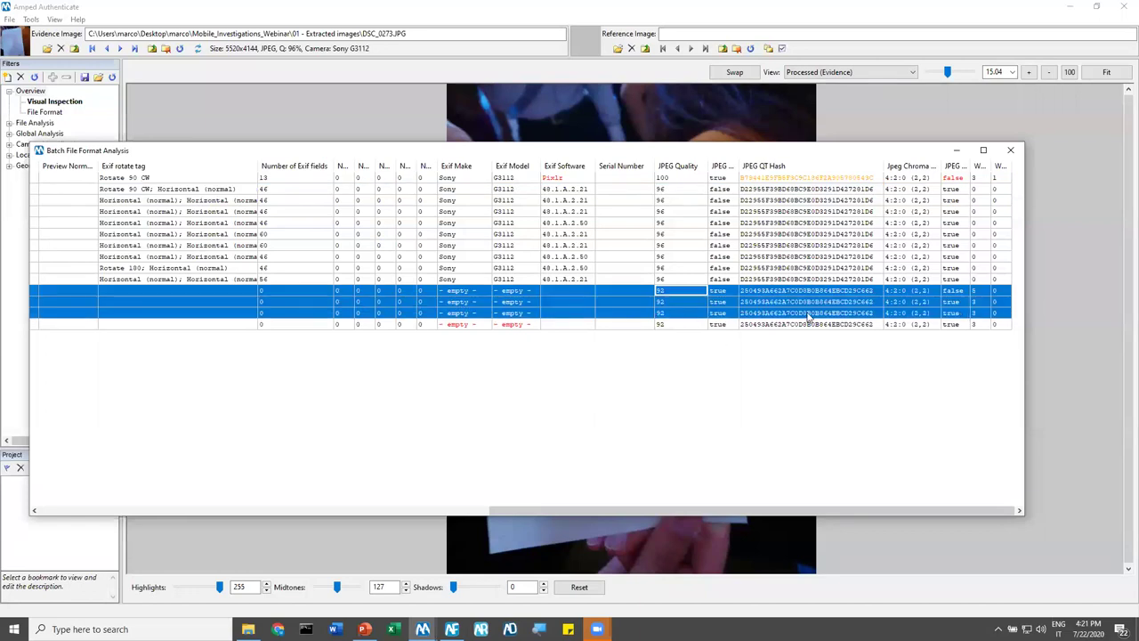
click(611, 179)
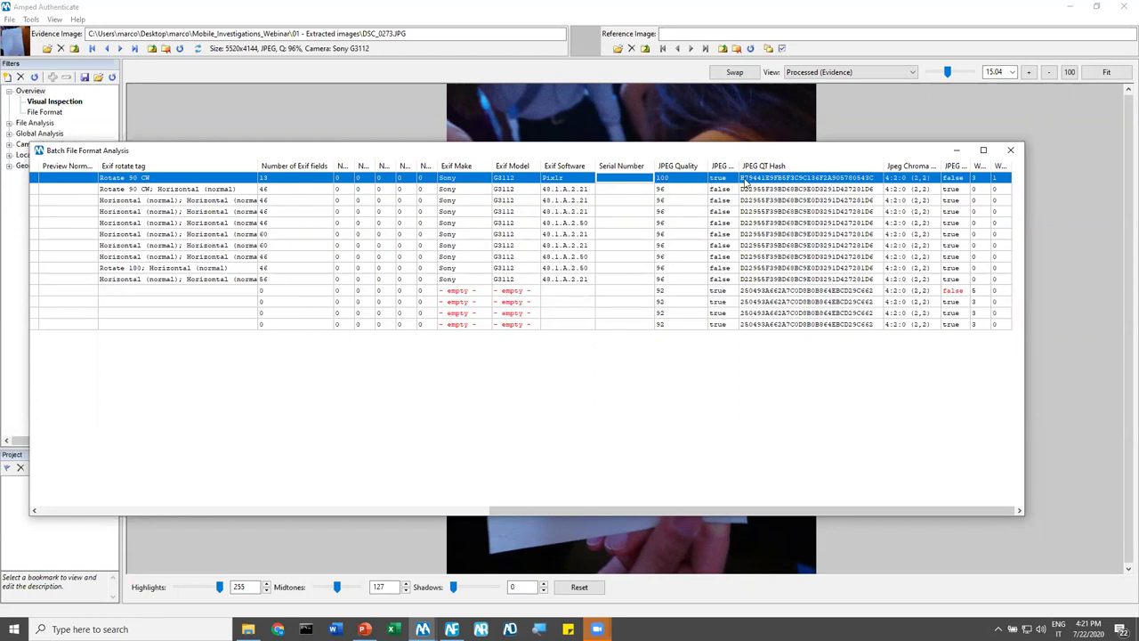
Widen the columns showing whether the JPEG QT and HT are standard IJG, enlarging the results window to fit
drag(739, 167, 776, 166)
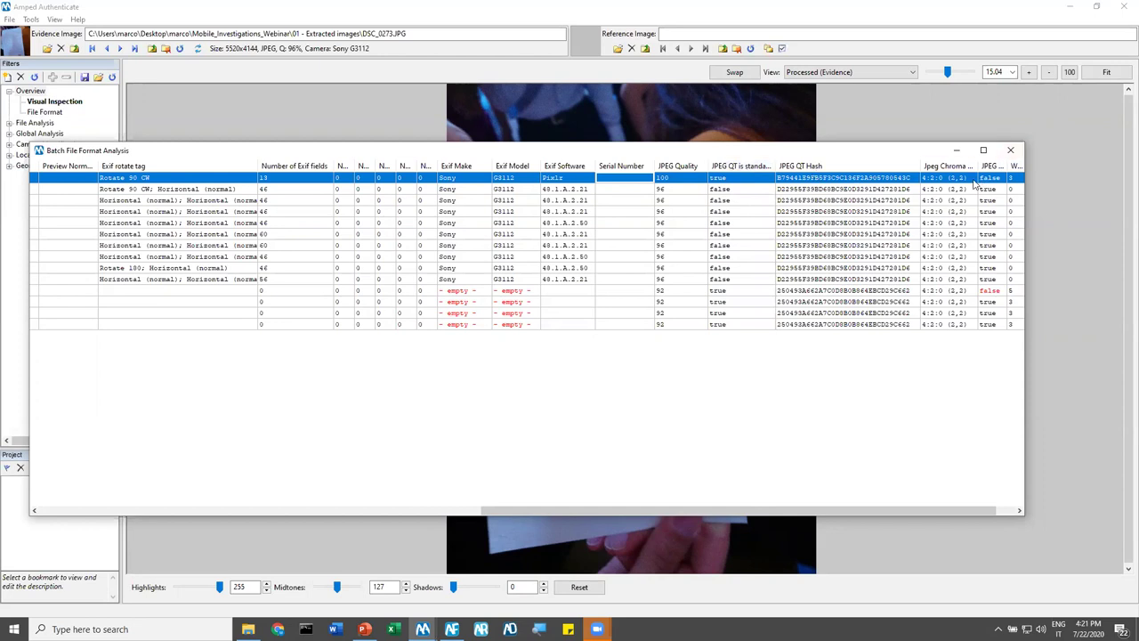
drag(1006, 166, 1091, 178)
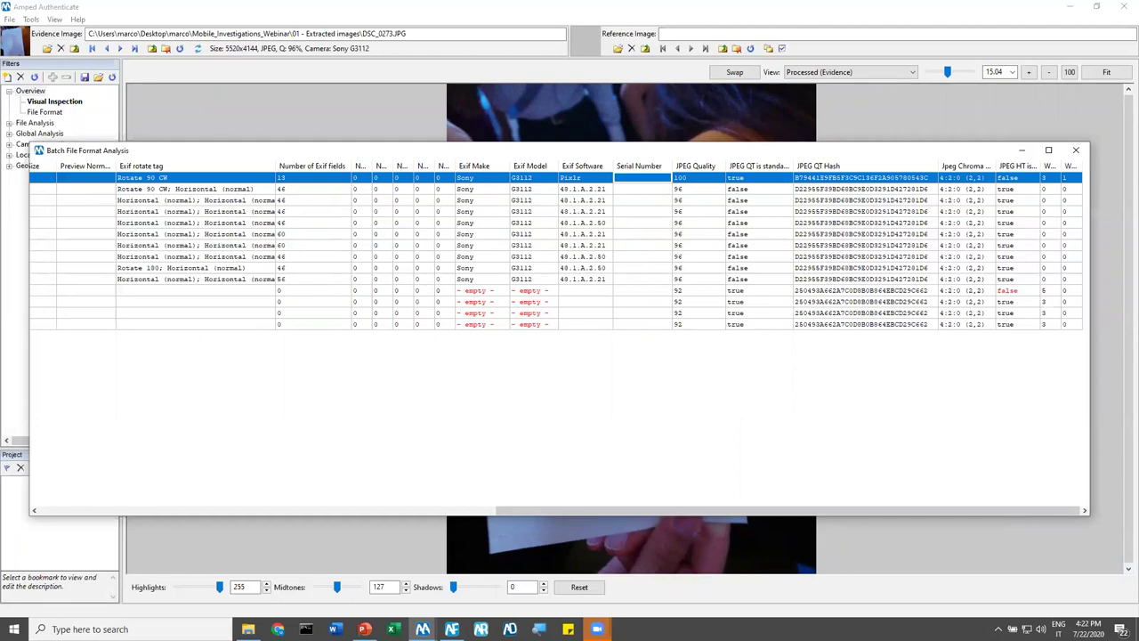
drag(505, 511, 535, 513)
shift+click(574, 281)
right_click(511, 213)
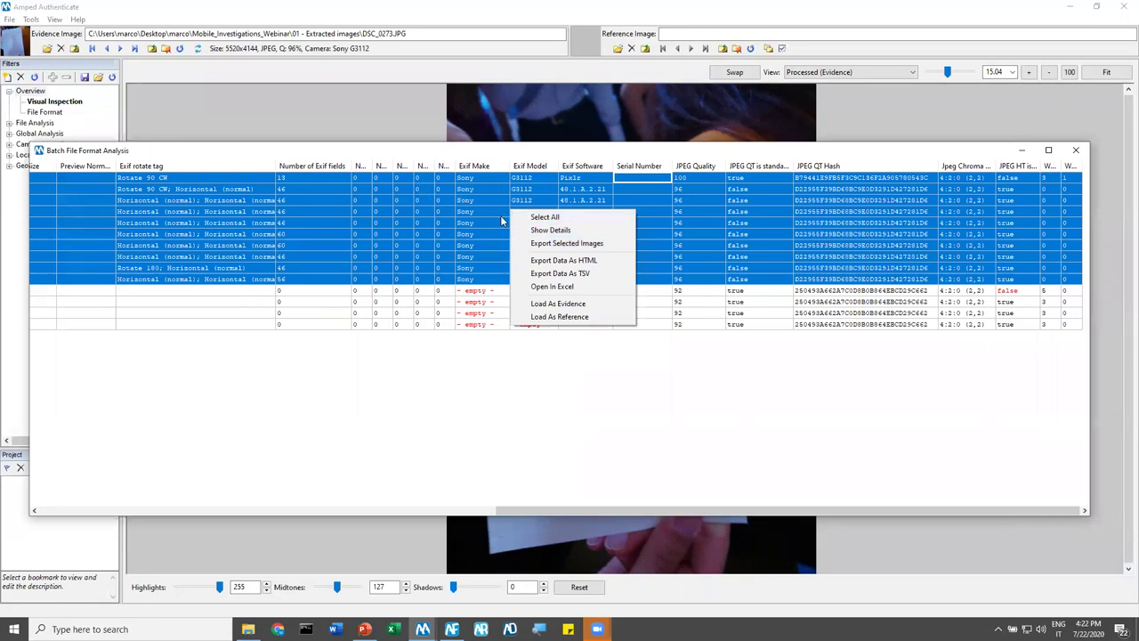
click(484, 407)
click(572, 190)
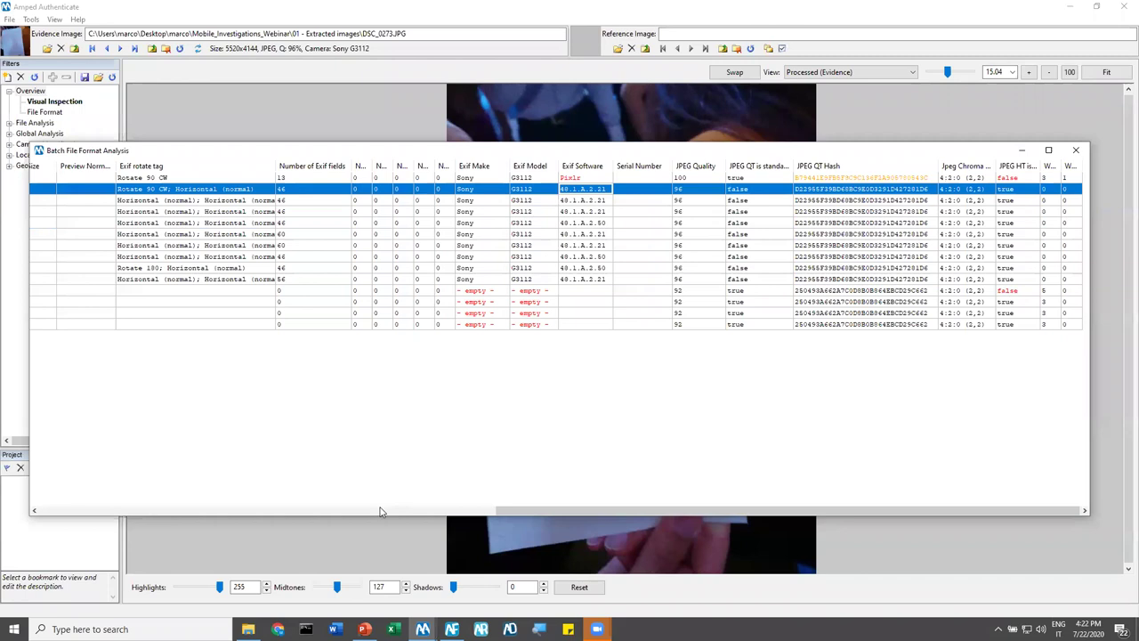
Locate DSC_0773_1.JPG in the Extracted images folder, load it as evidence from the batch results, and minimize the results window
mouse_move(249, 629)
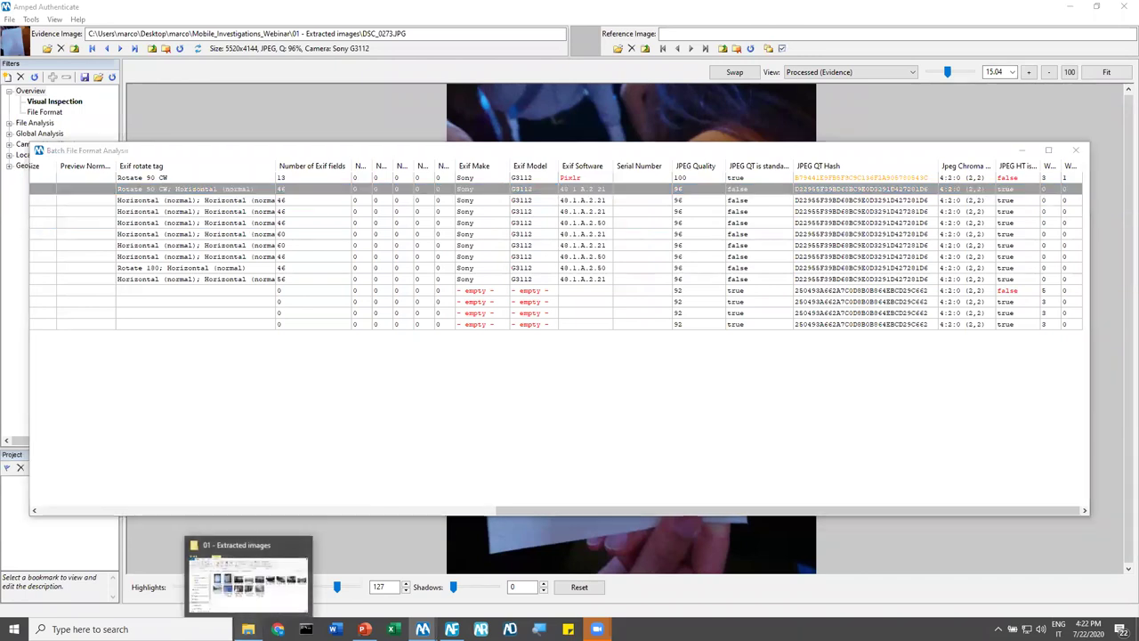
click(258, 579)
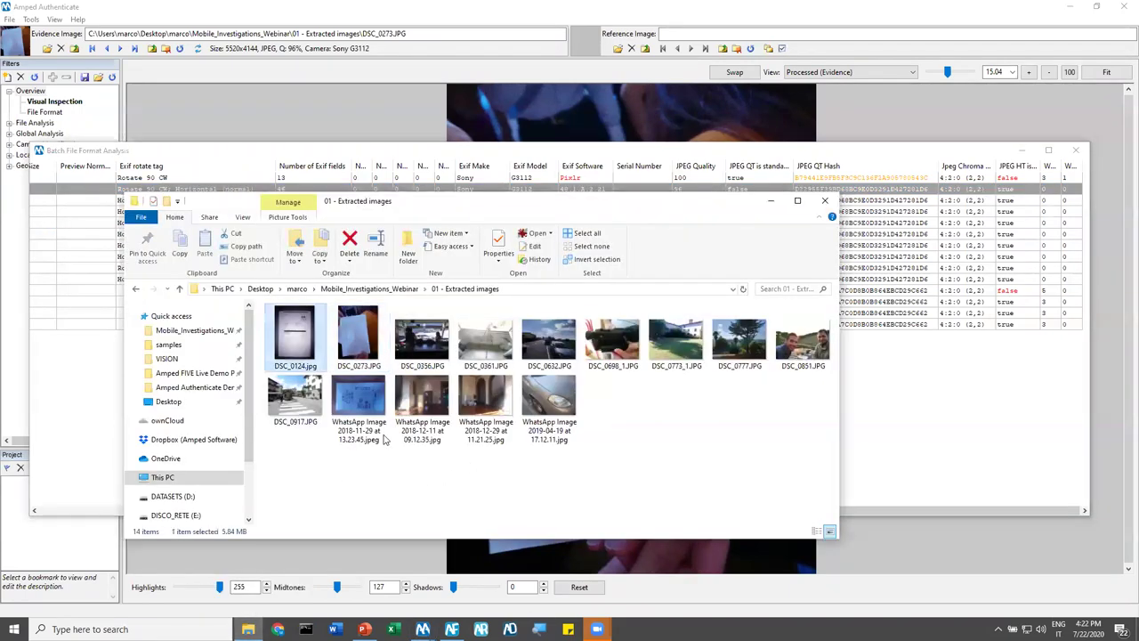
click(676, 342)
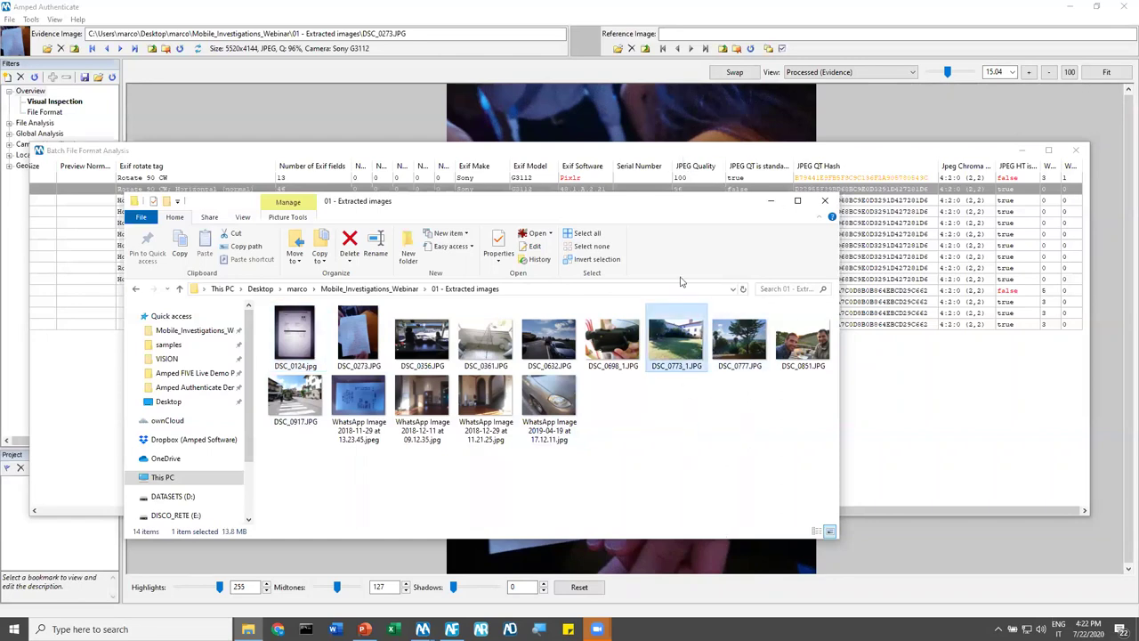
click(619, 152)
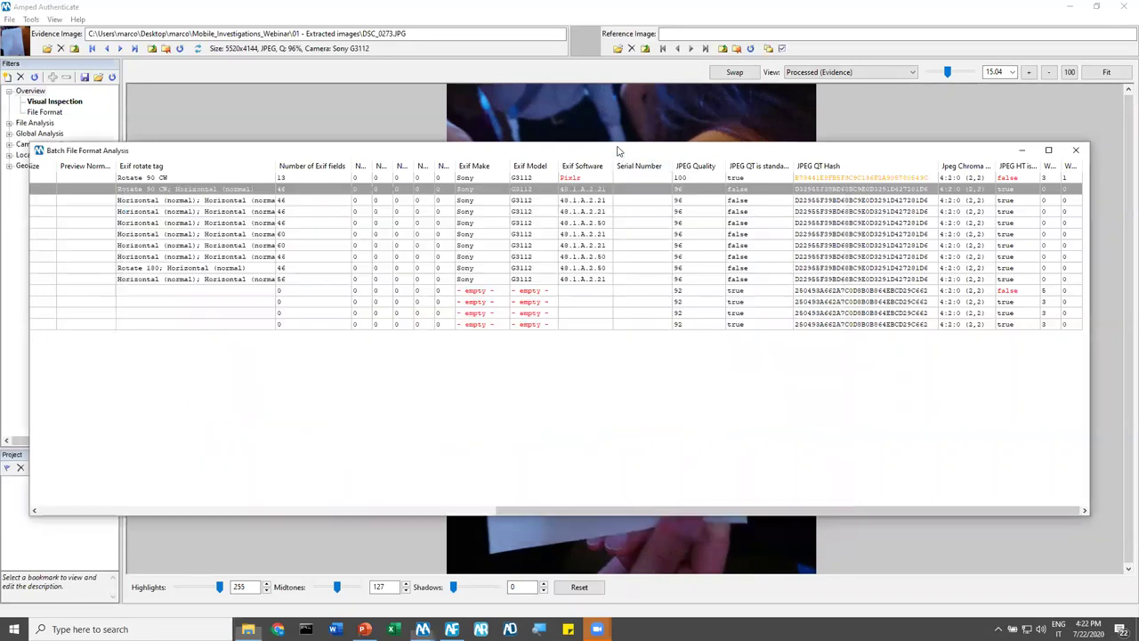
drag(788, 510, 330, 510)
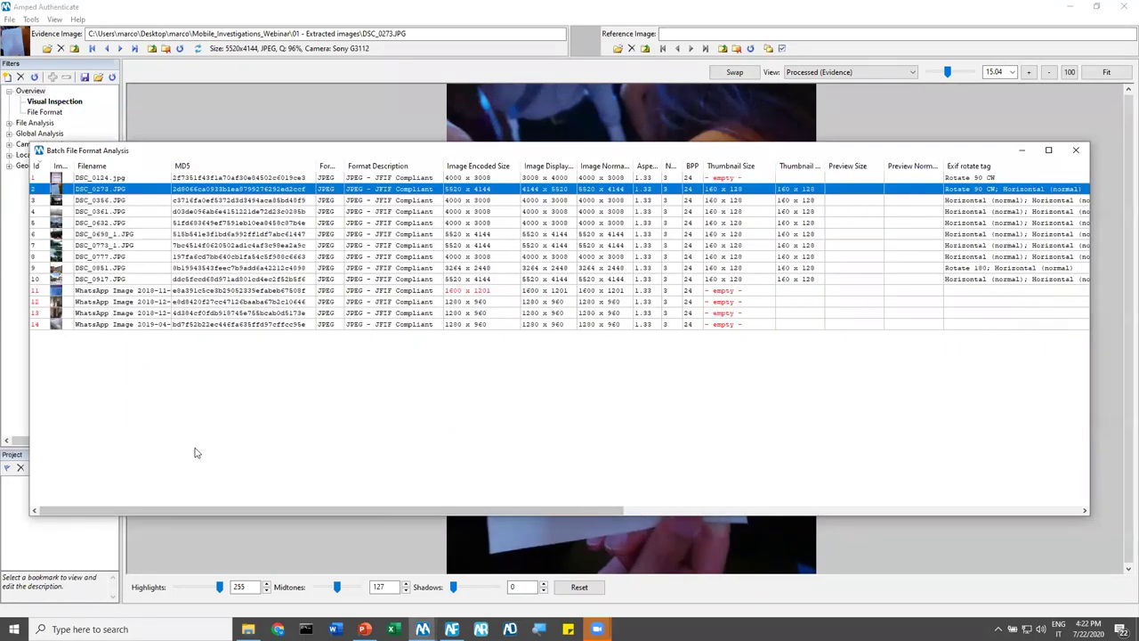
right_click(100, 250)
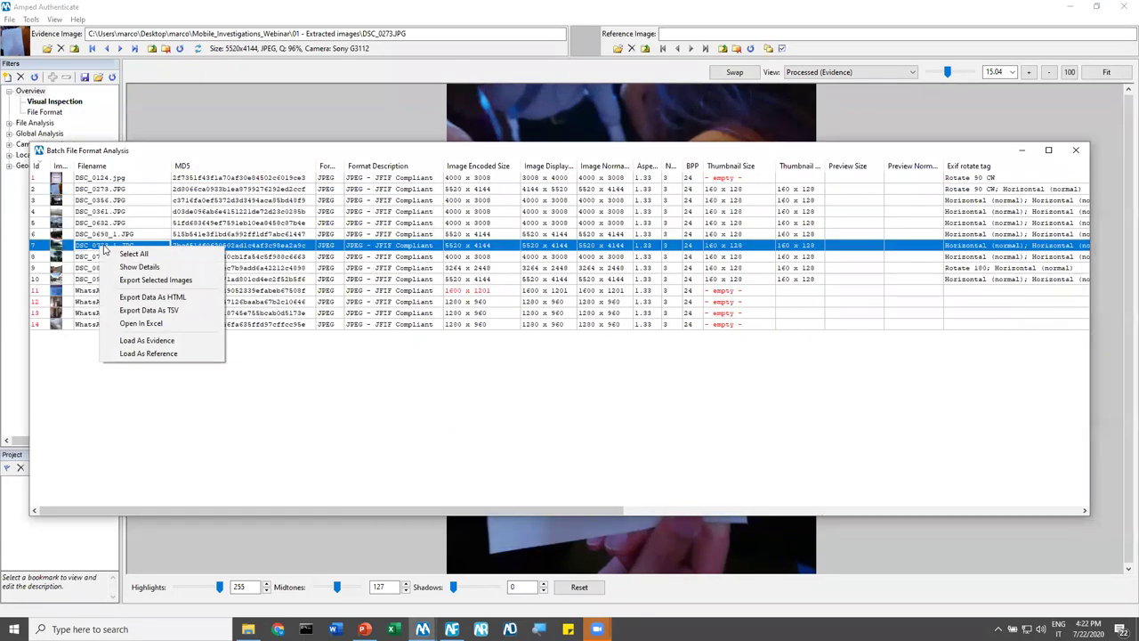
click(151, 340)
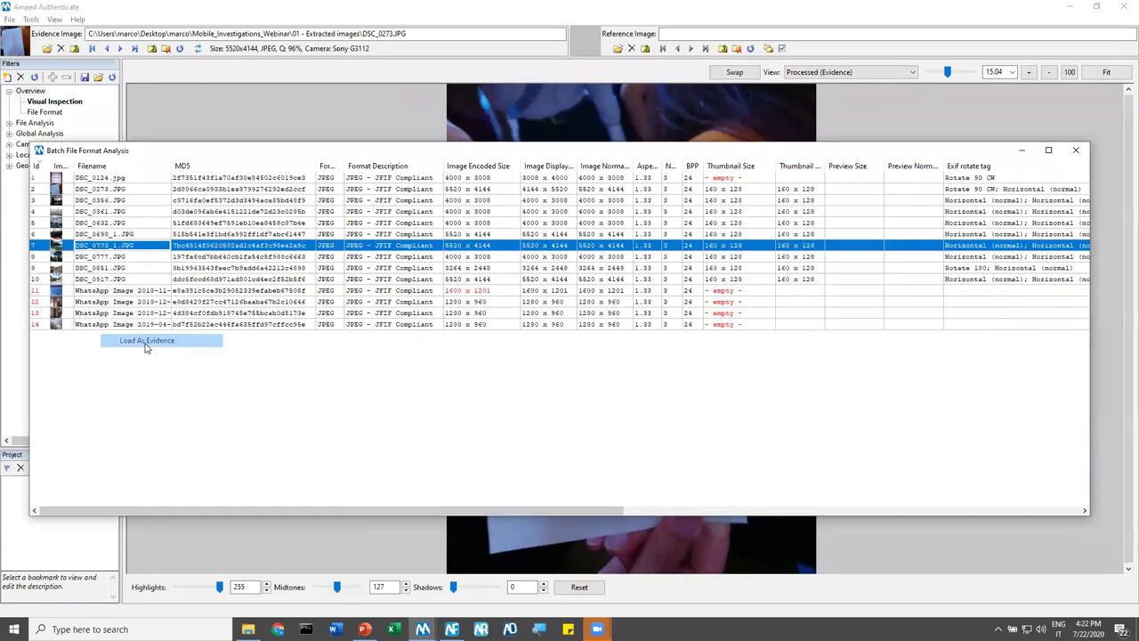
click(1025, 152)
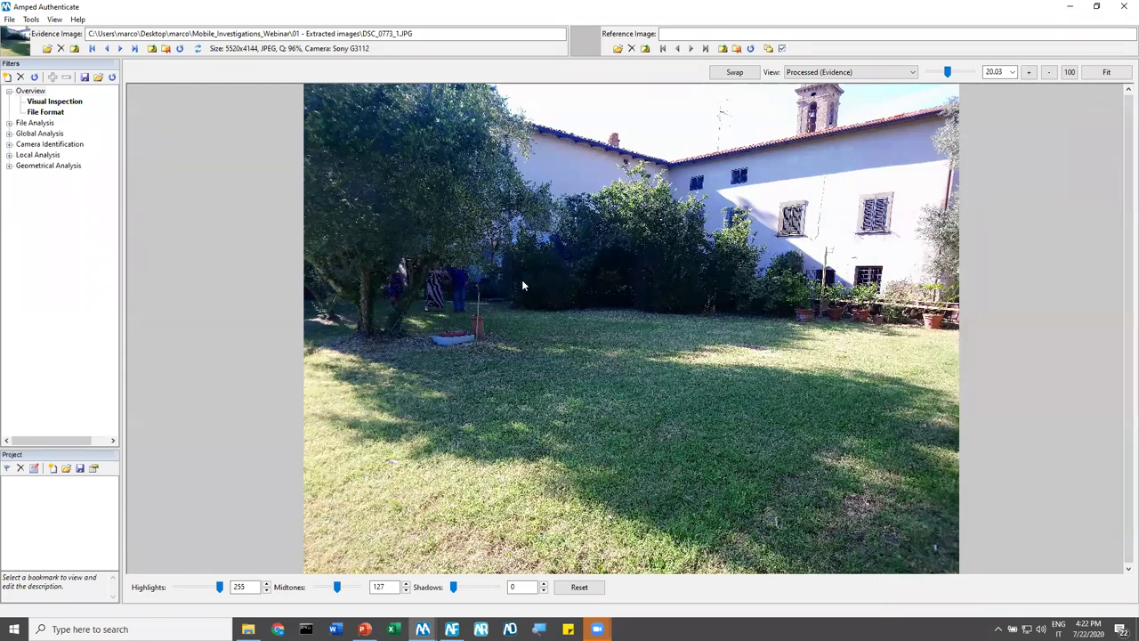
Inspect the people under the trees with highlights at 150 and midtones at 75, and reset the levels
scroll(567, 294, up, 5)
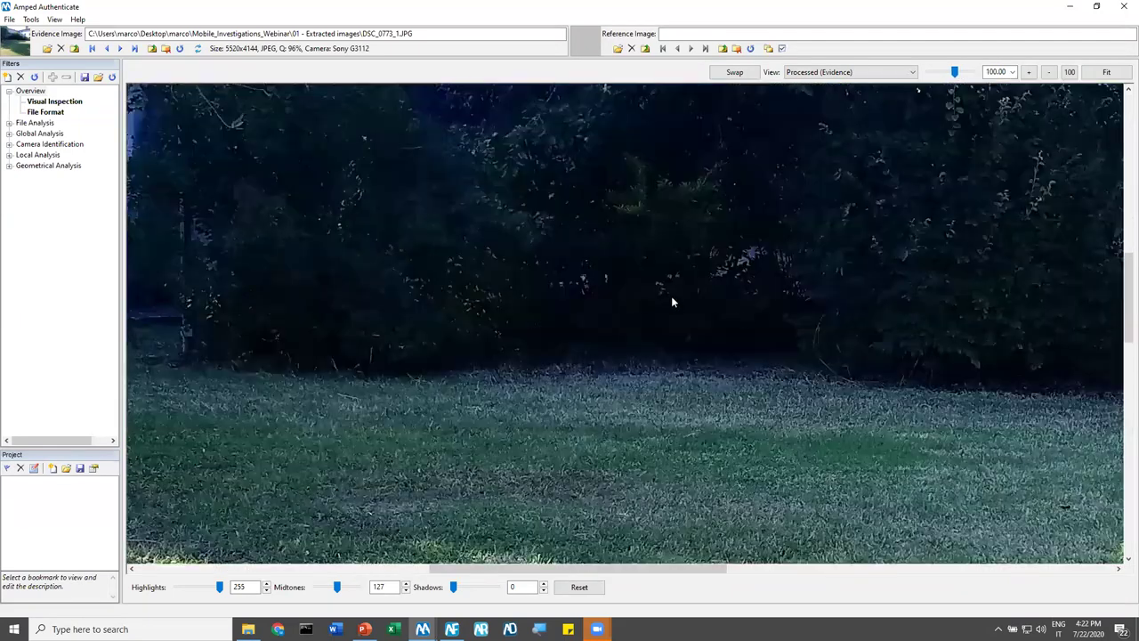
drag(671, 303, 1046, 294)
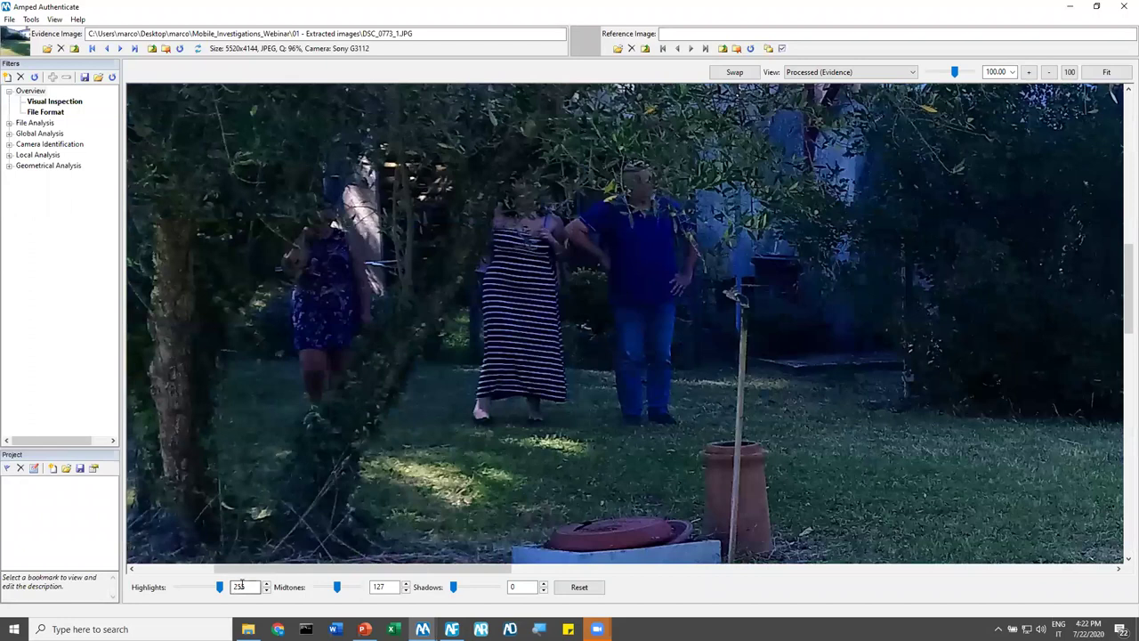
drag(219, 593, 205, 593)
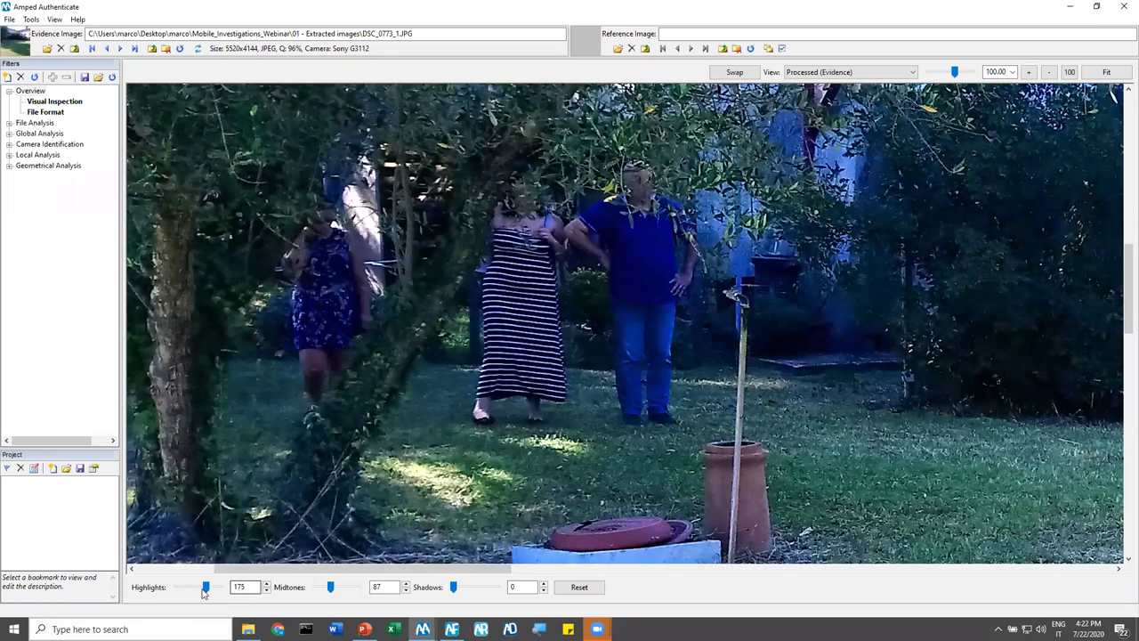
drag(203, 593, 199, 593)
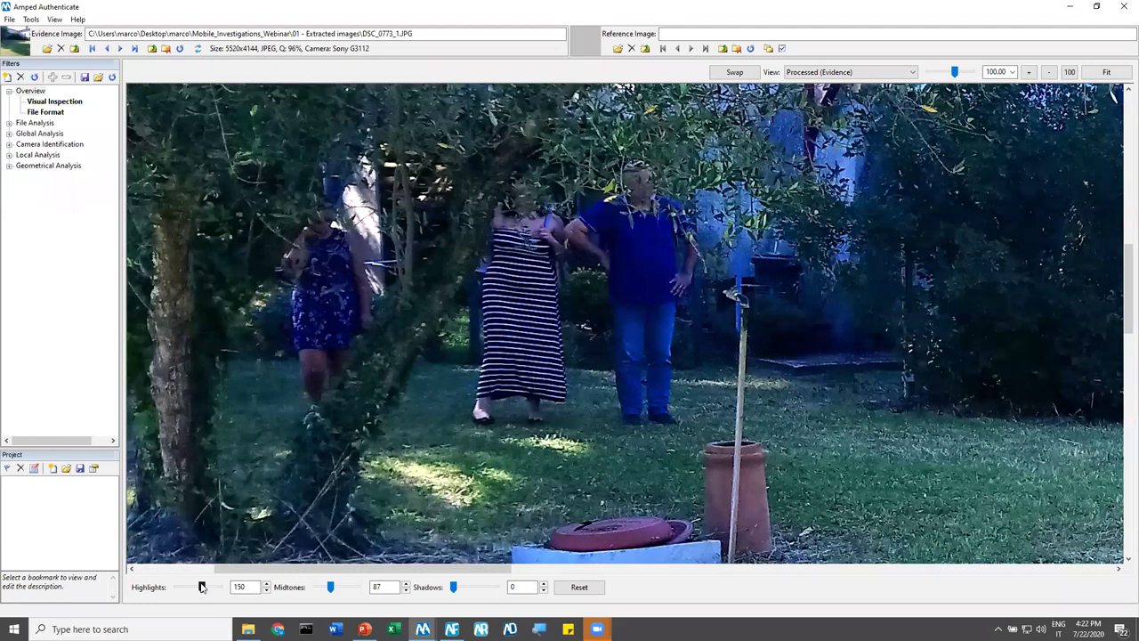
scroll(326, 269, down, 1)
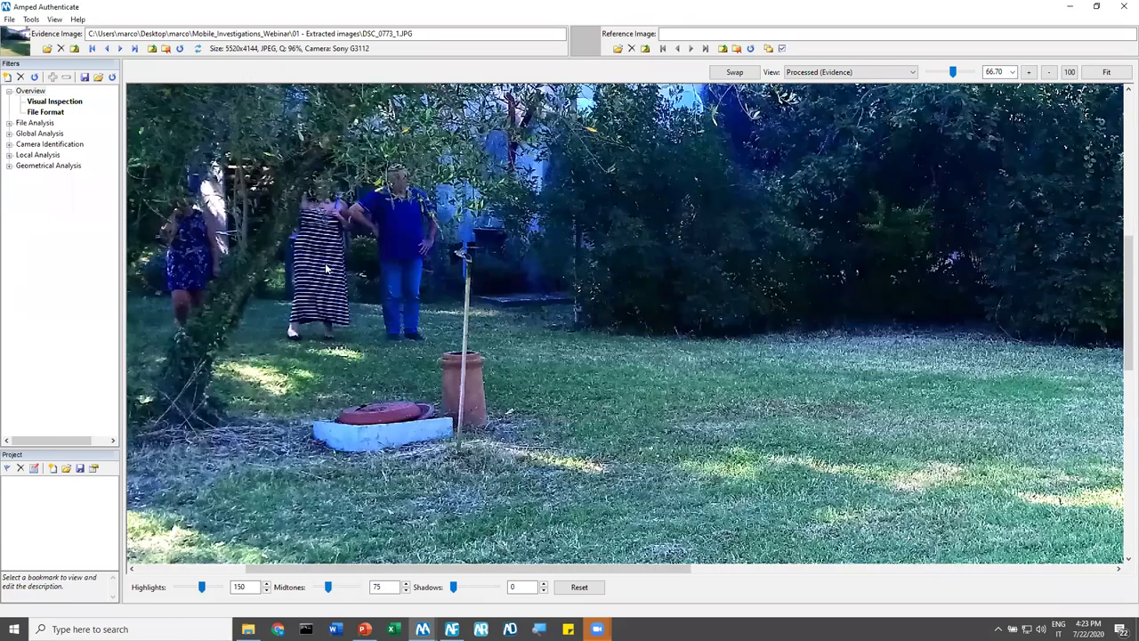
scroll(443, 332, down, 3)
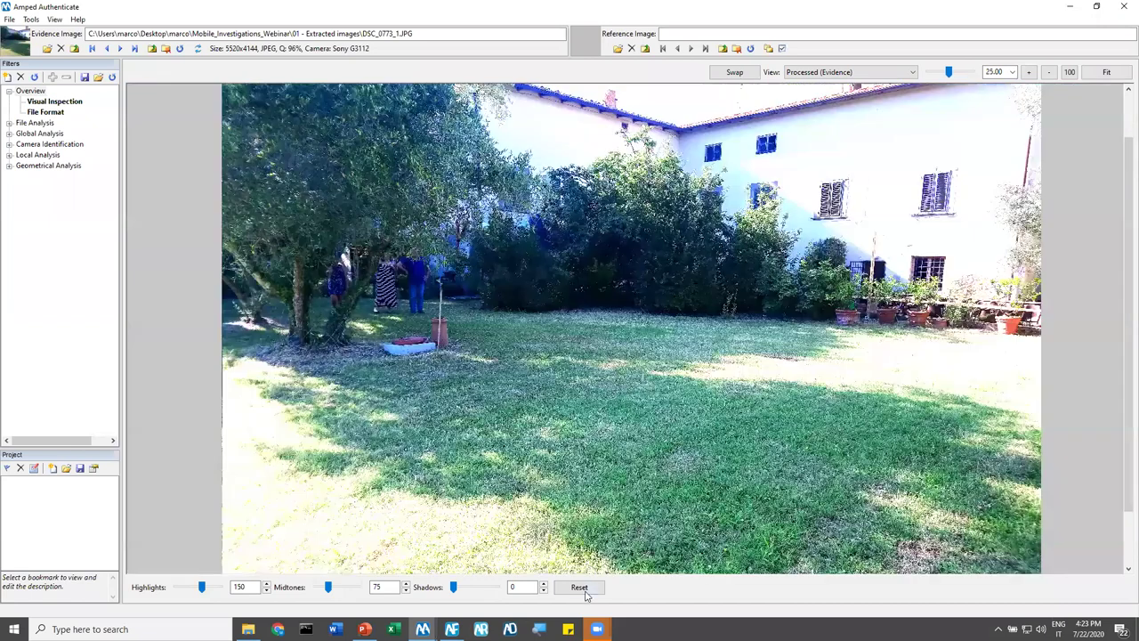
click(585, 591)
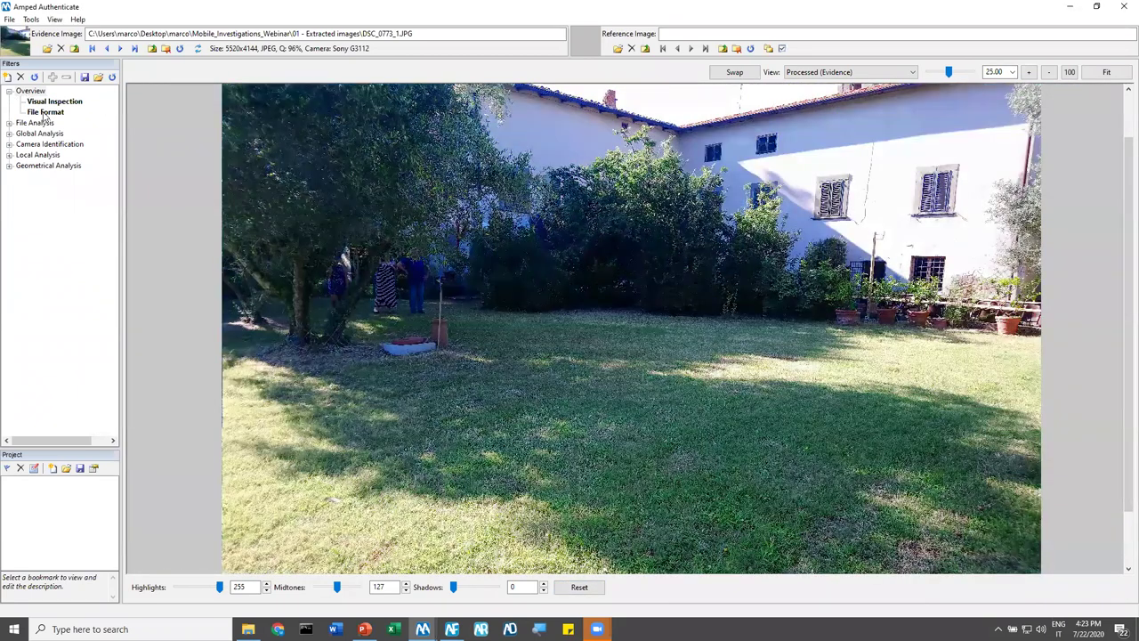
Show the evidence image's File Format data and widen the Name, Evidence Image Value and Evidence Image Warnings columns to read the entries
click(44, 113)
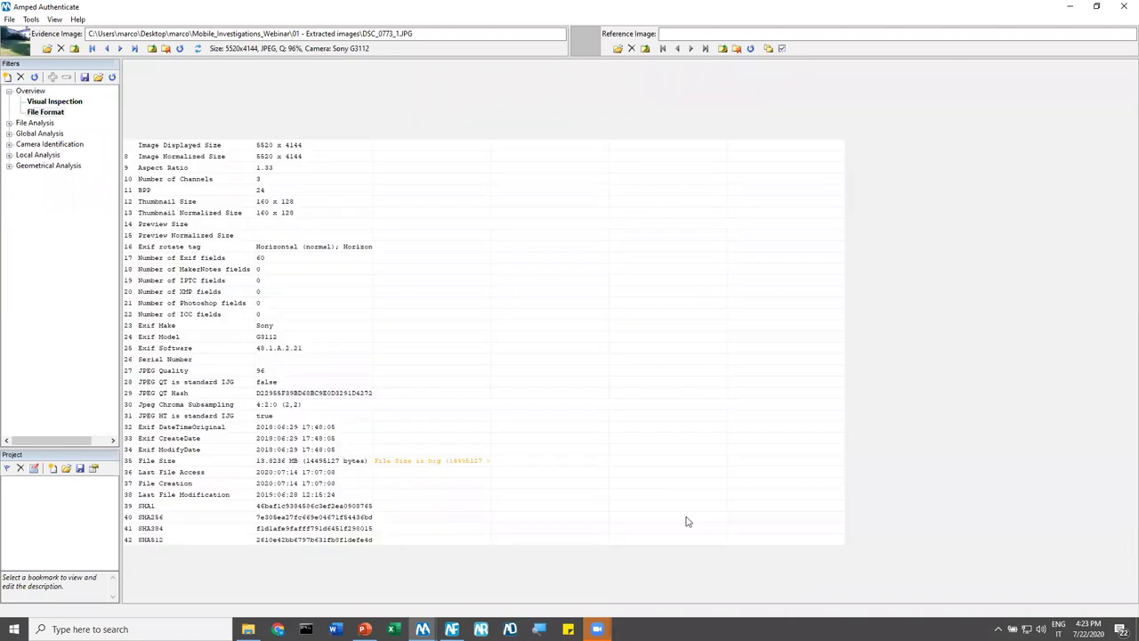
drag(373, 66, 521, 66)
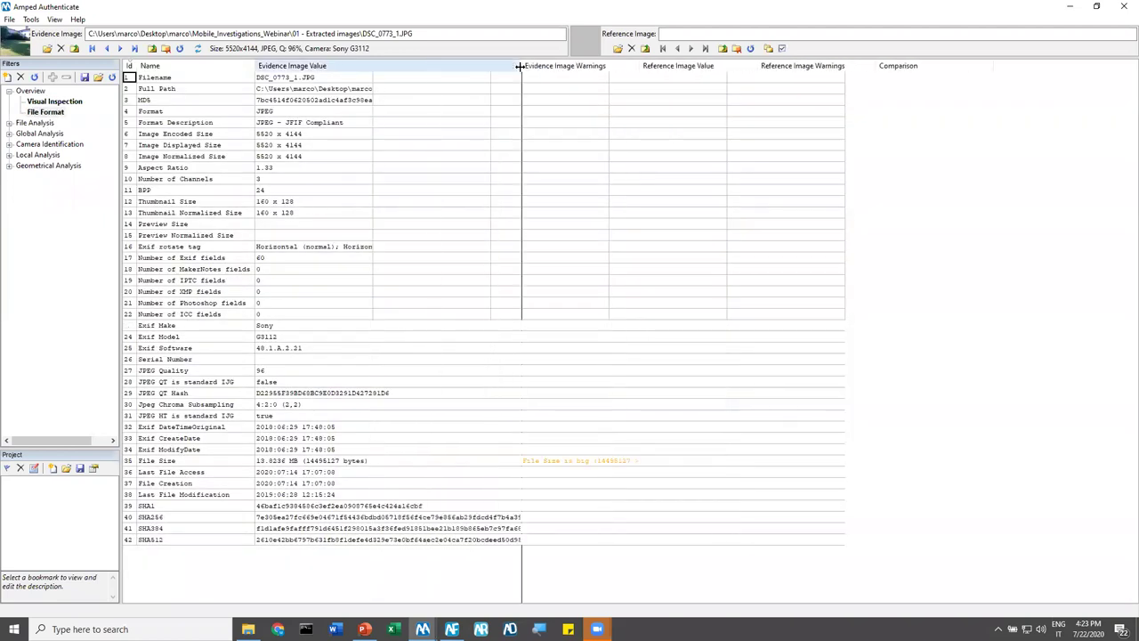
drag(254, 58, 265, 64)
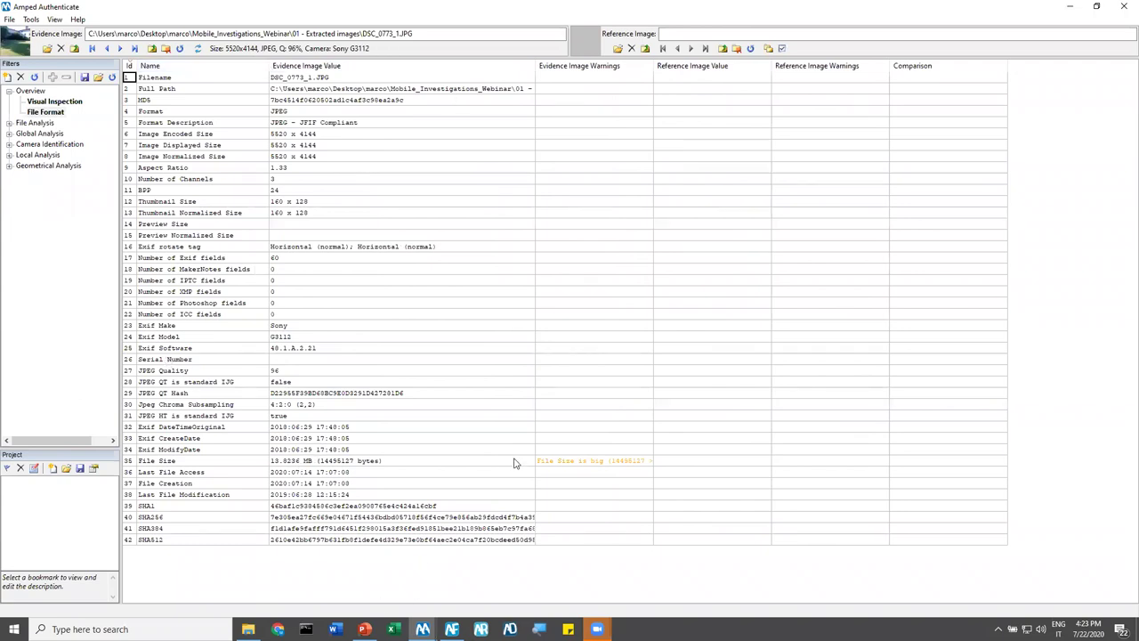
drag(653, 66, 690, 66)
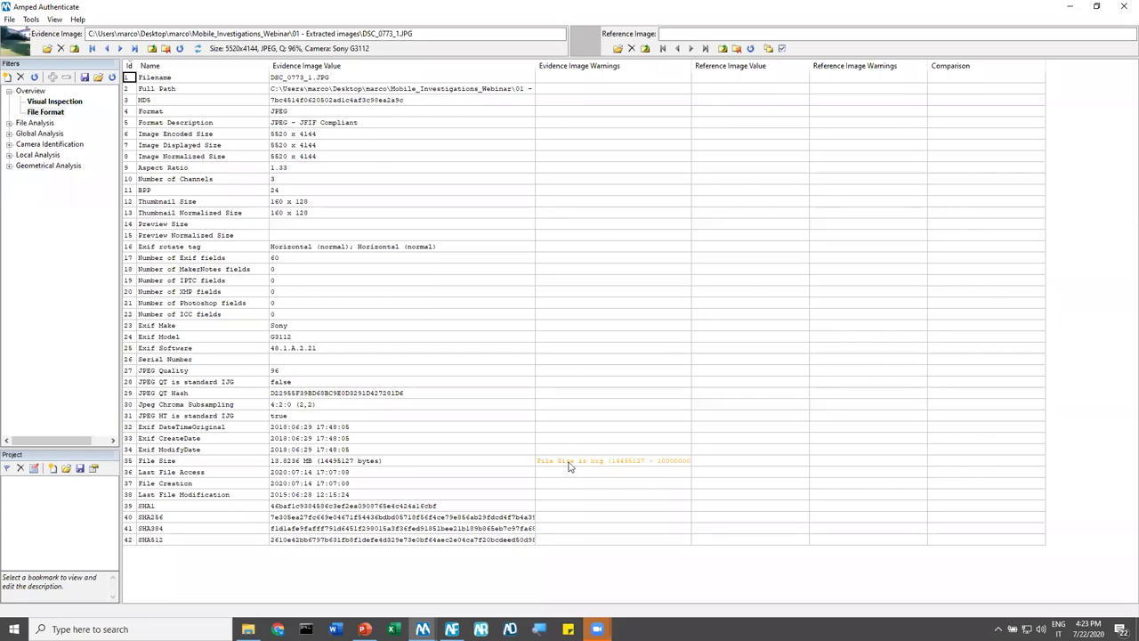
drag(692, 65, 726, 65)
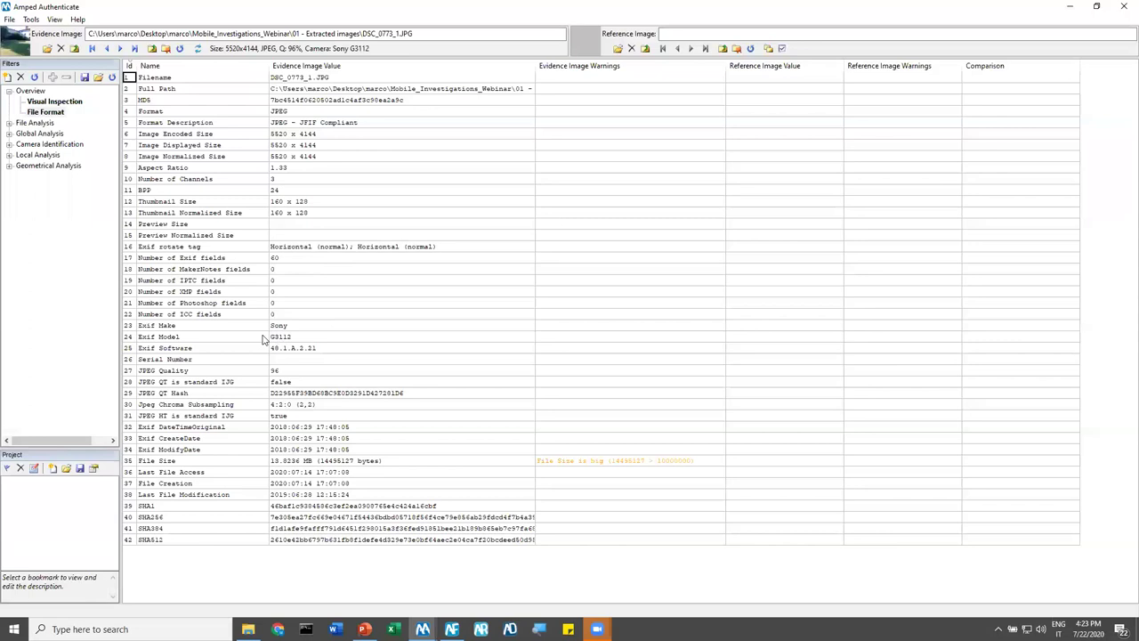
Examine the Exif Make, Model and Software entries, the JPEG Quality and the Exif date fields of the evidence image
drag(231, 328, 326, 355)
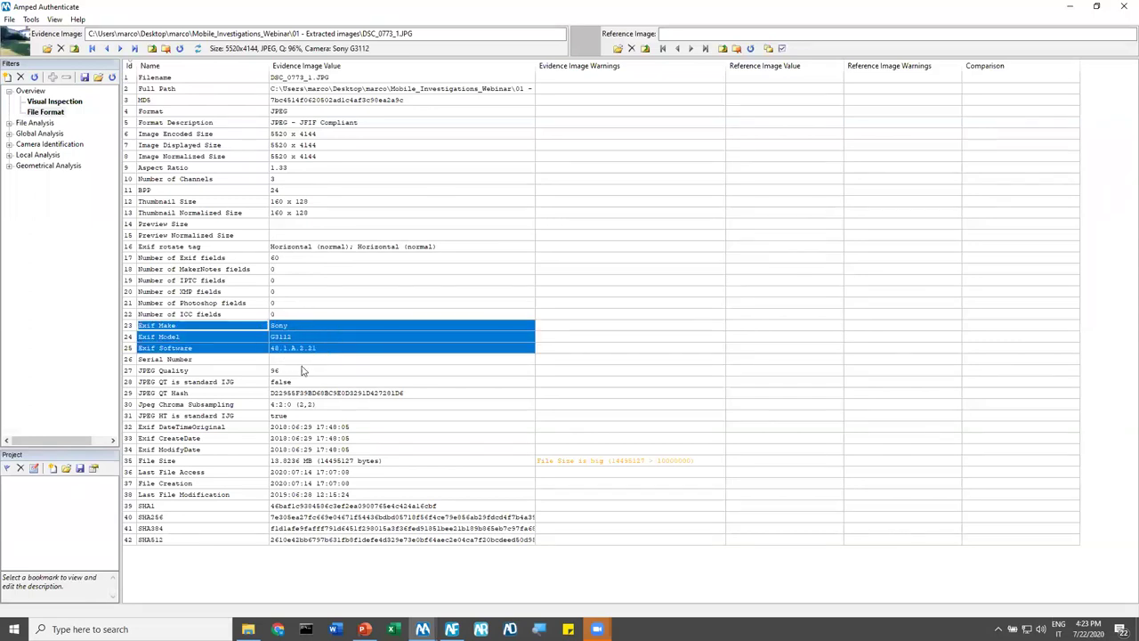
click(223, 372)
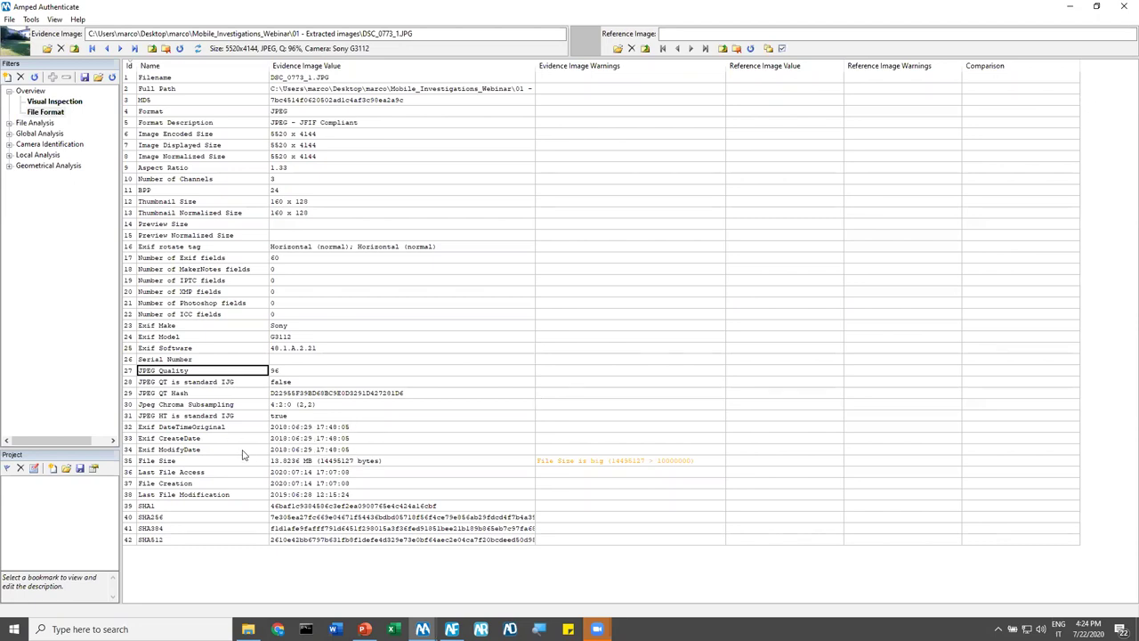
drag(374, 456, 369, 424)
click(368, 426)
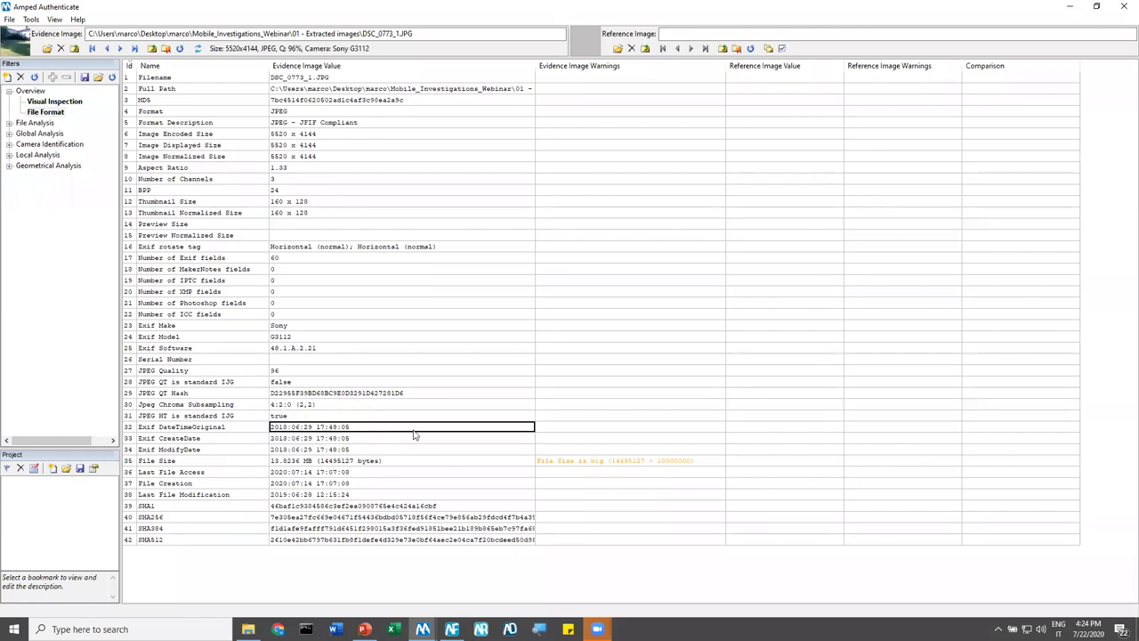
View the evidence image's JPEG Structure and its raw bytes in the Hex Viewer under File Analysis
click(9, 123)
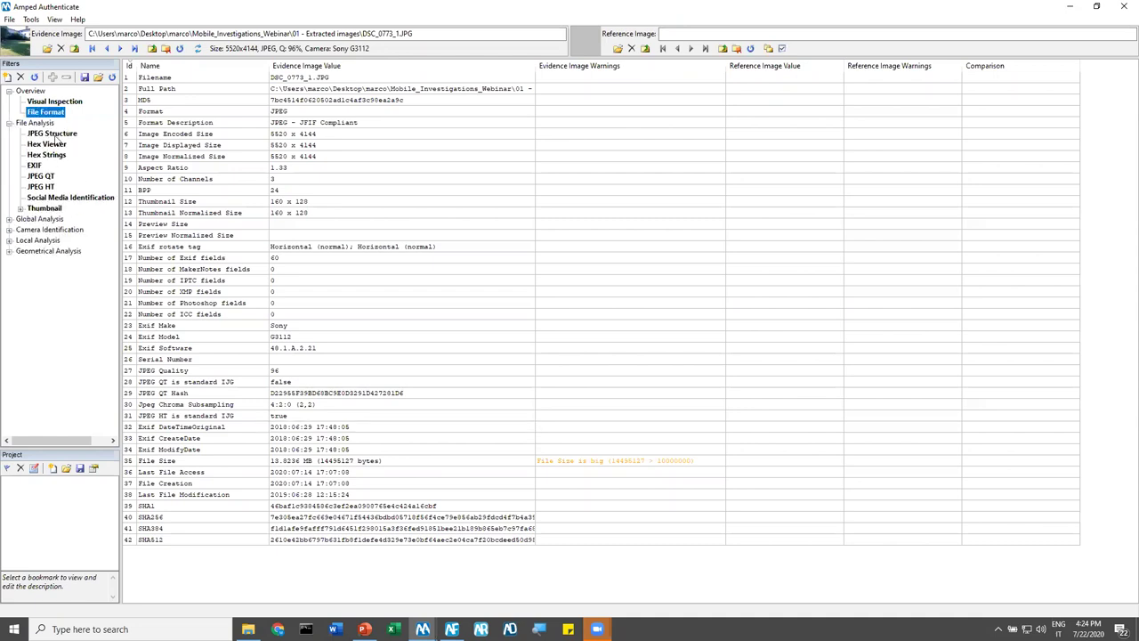
click(52, 133)
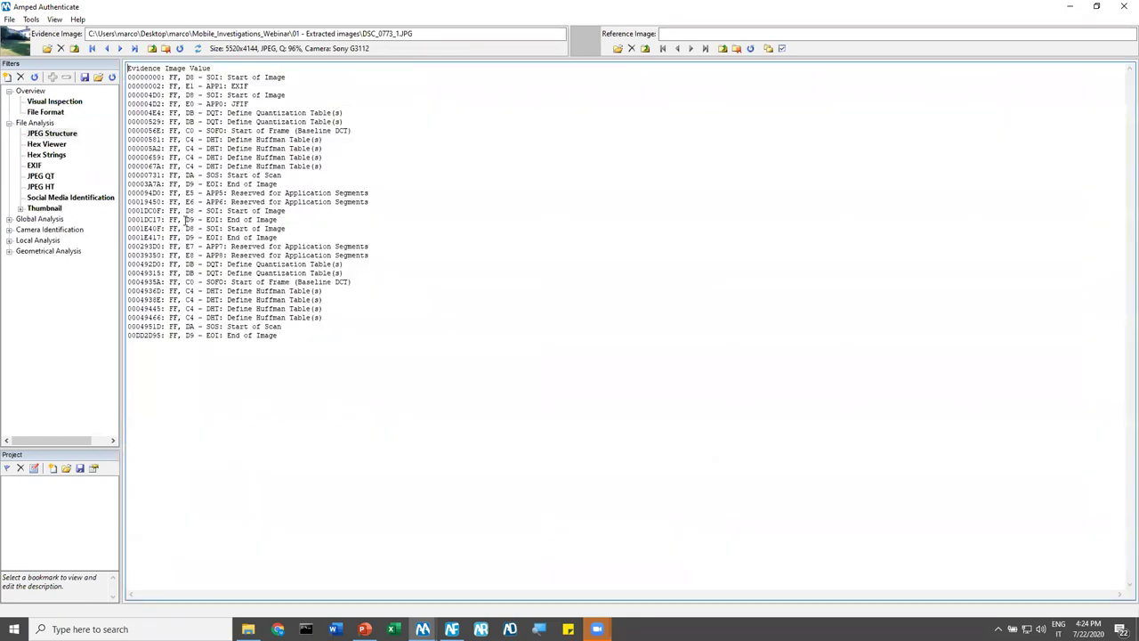
click(45, 145)
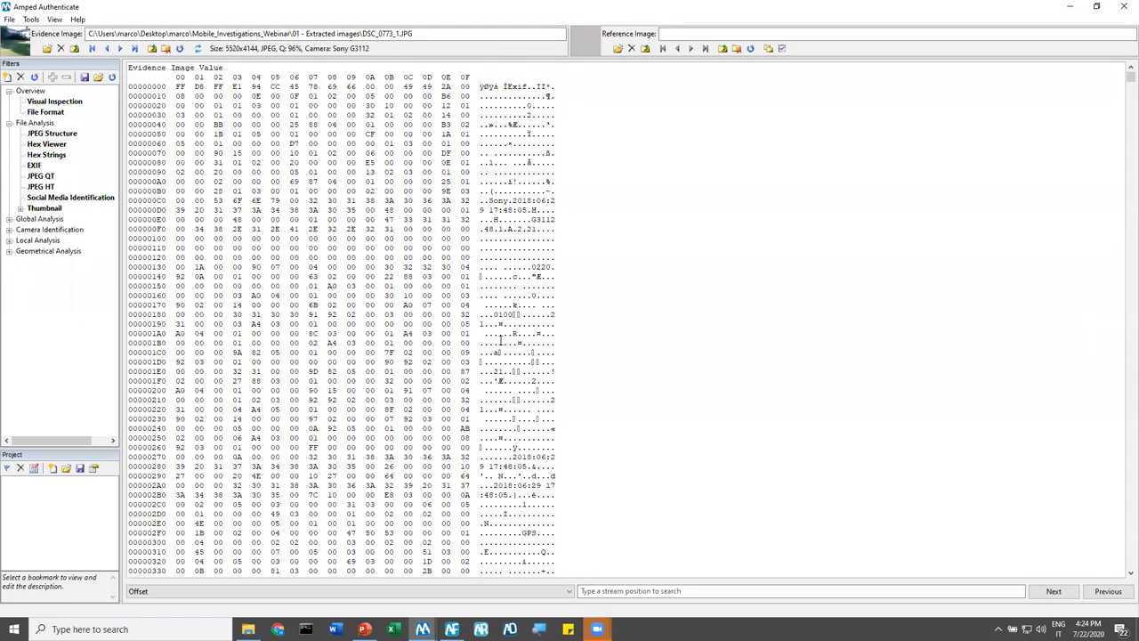
Show the EXIF data, widen the Name column, and highlight the GPS entries from GPSLatitude to GPSDateStamp
click(35, 166)
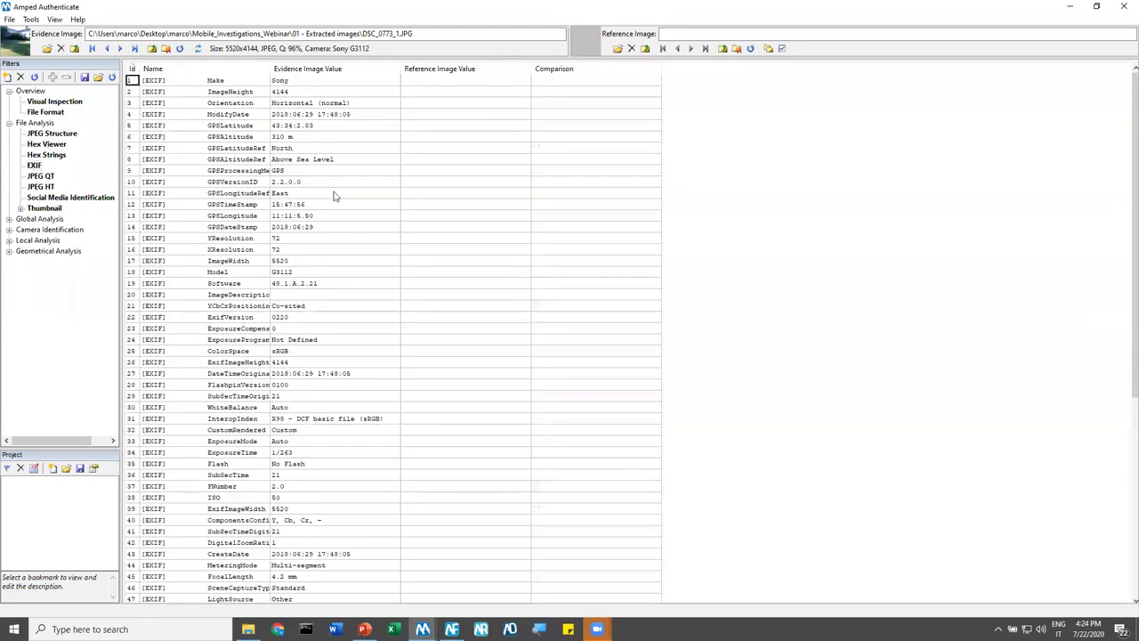
drag(271, 69, 350, 69)
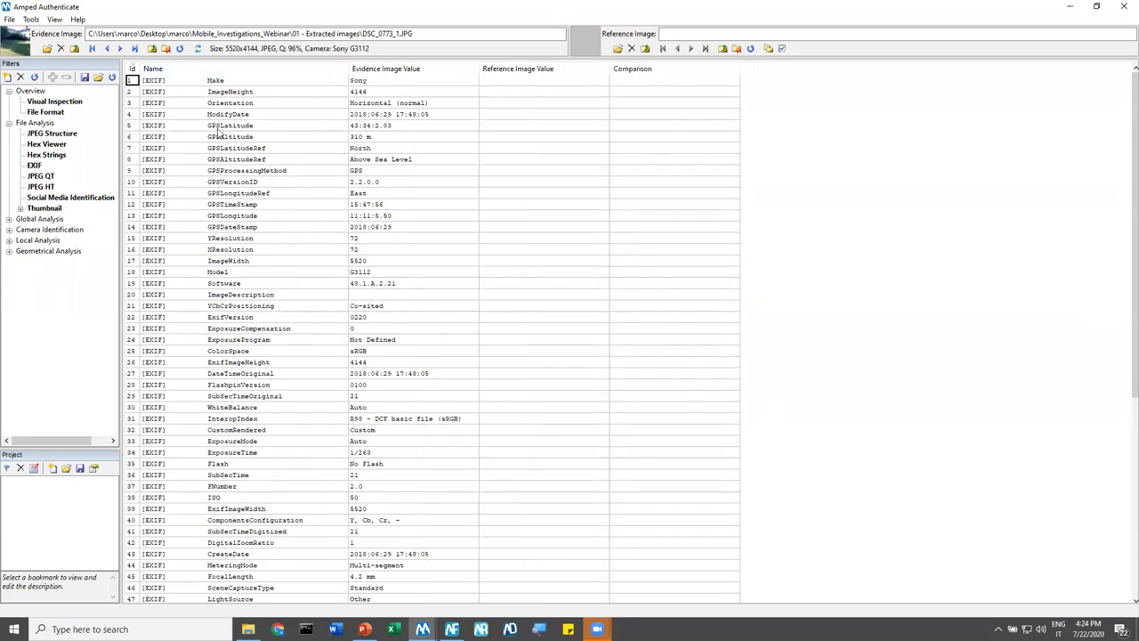
drag(221, 127, 223, 137)
drag(249, 175, 418, 227)
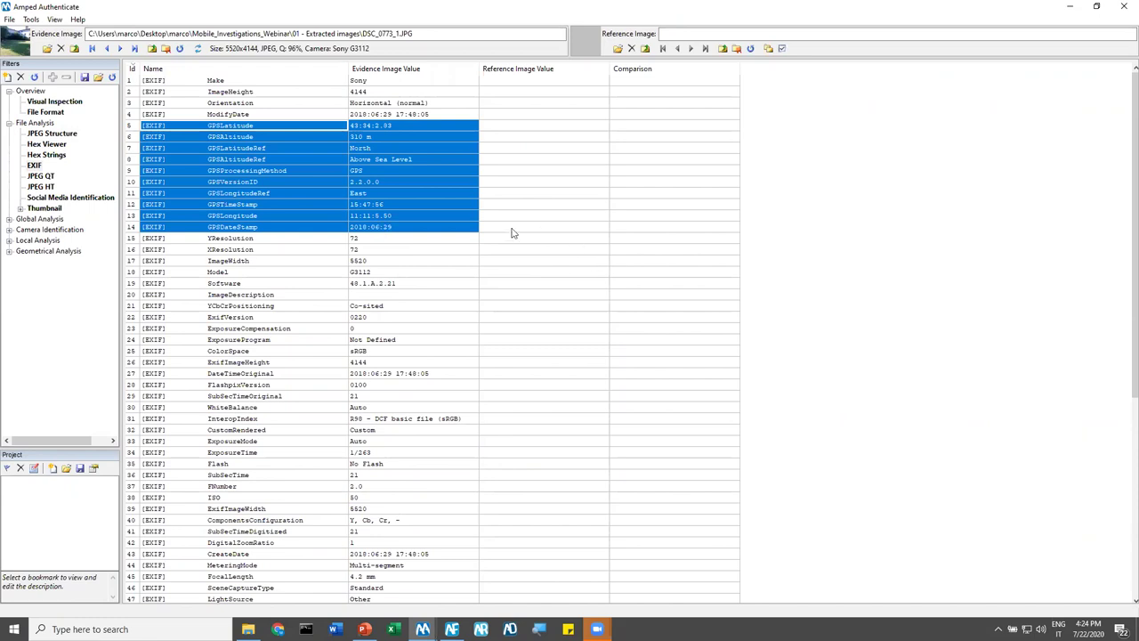
Compare the GPSDateStamp and GPSTimeStamp values with the ModifyDate entry in the EXIF data
click(499, 128)
drag(397, 229, 312, 232)
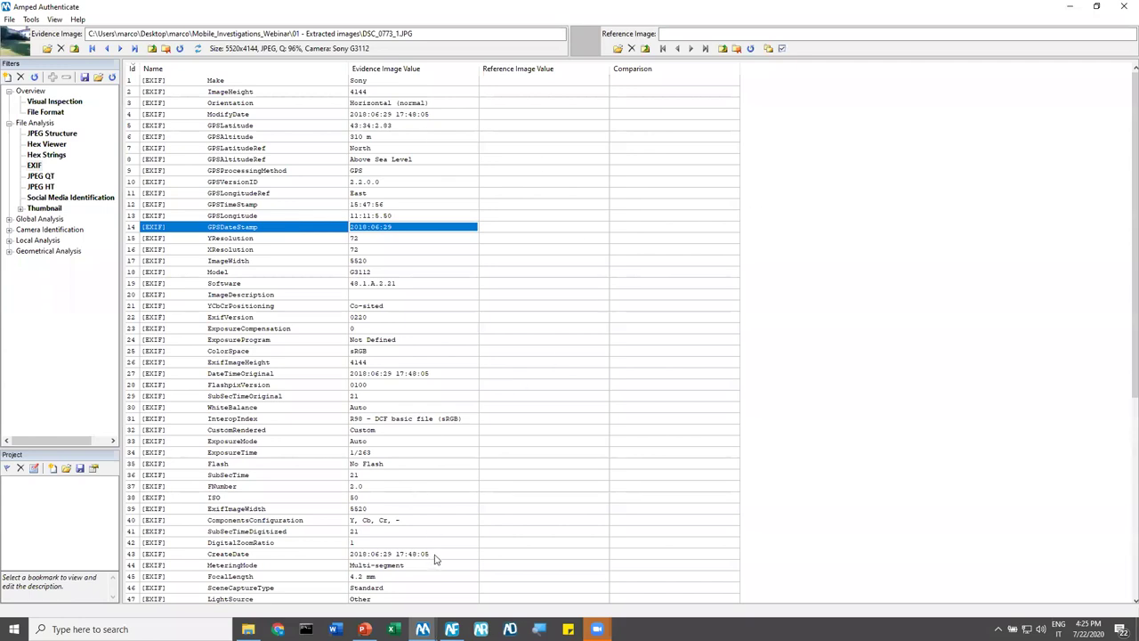
click(396, 206)
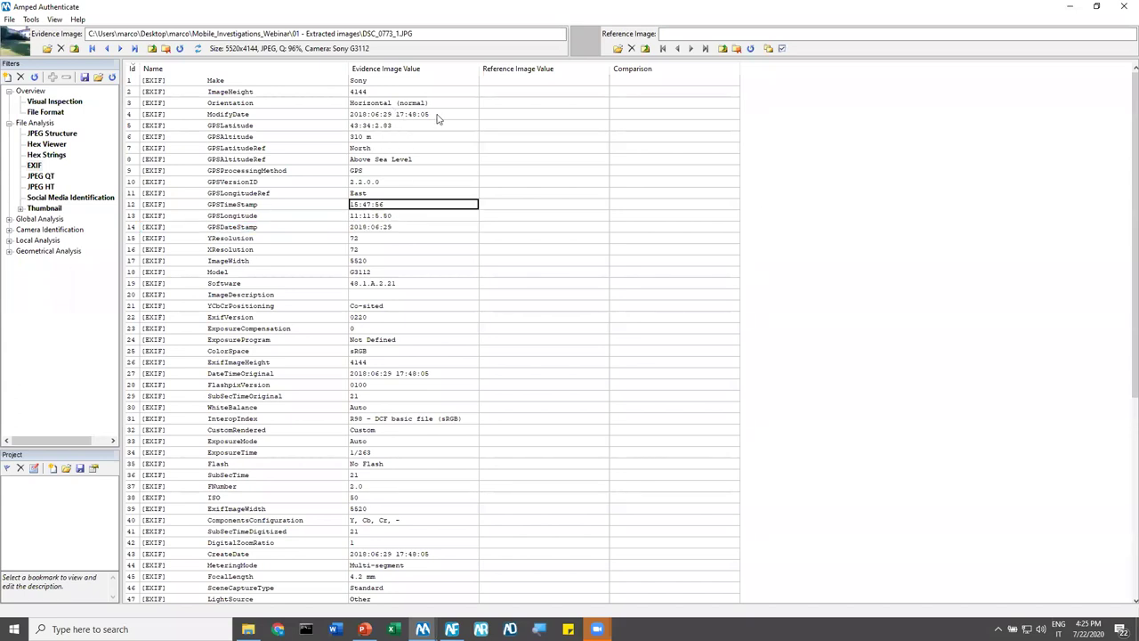
click(437, 117)
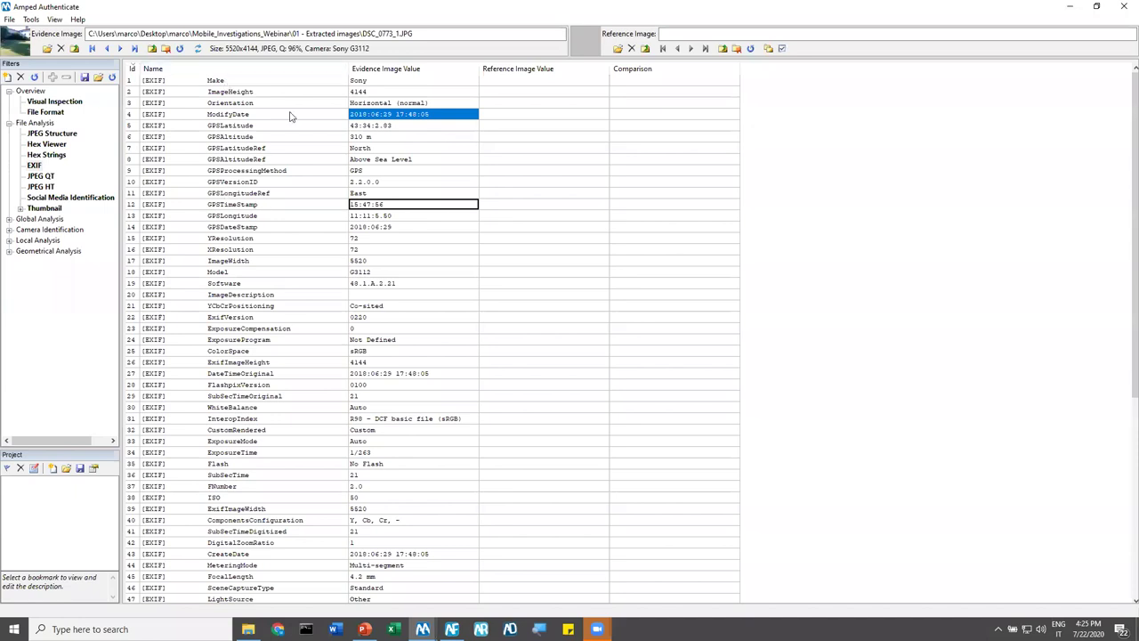
ctrl+click(414, 110)
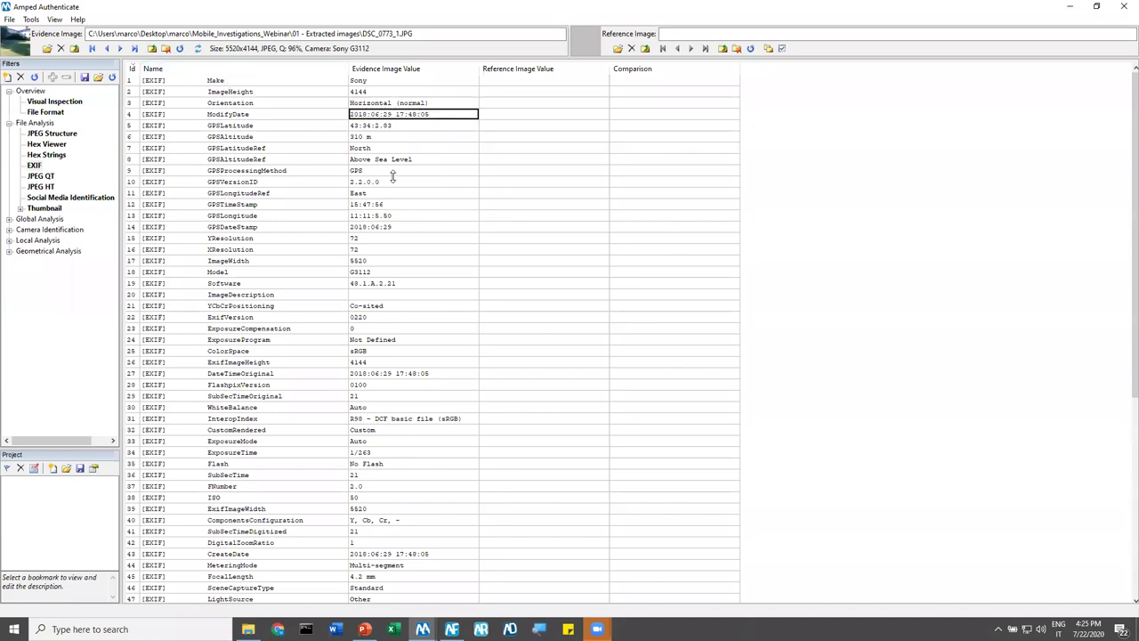
Show the evidence image's GPS location on Google Maps in a maximized window and switch the map to satellite imagery
click(383, 227)
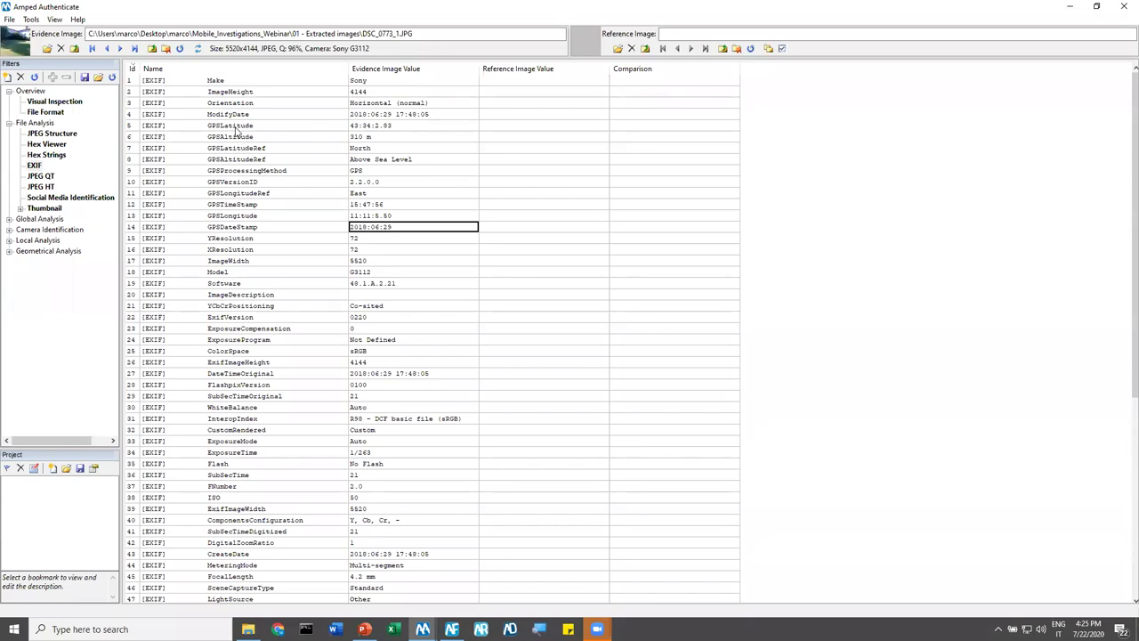
click(32, 20)
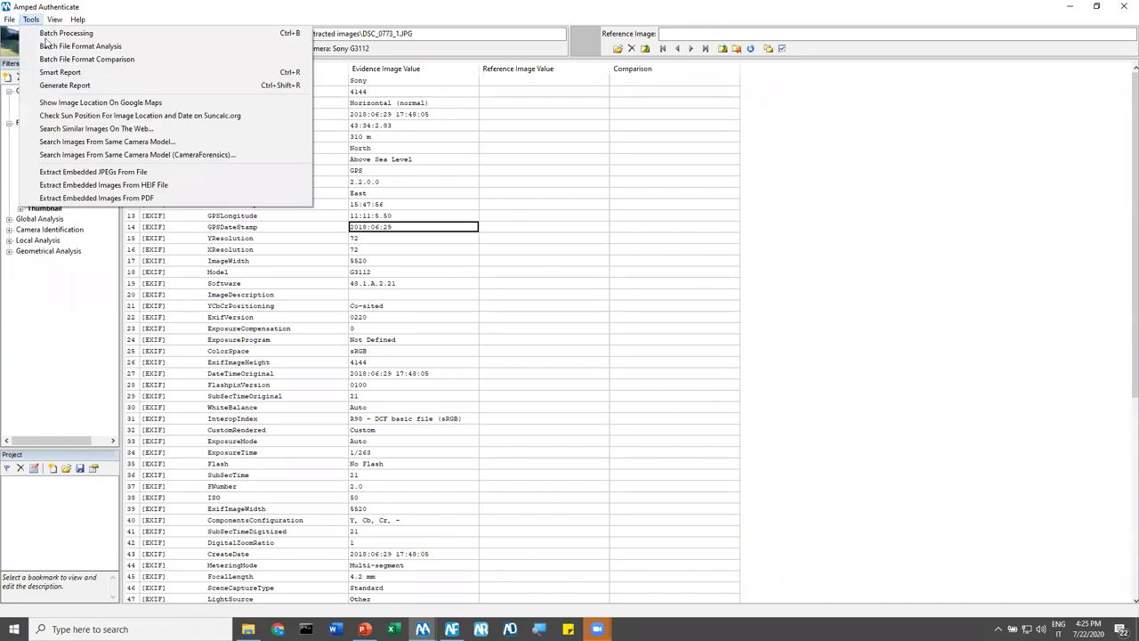
click(82, 104)
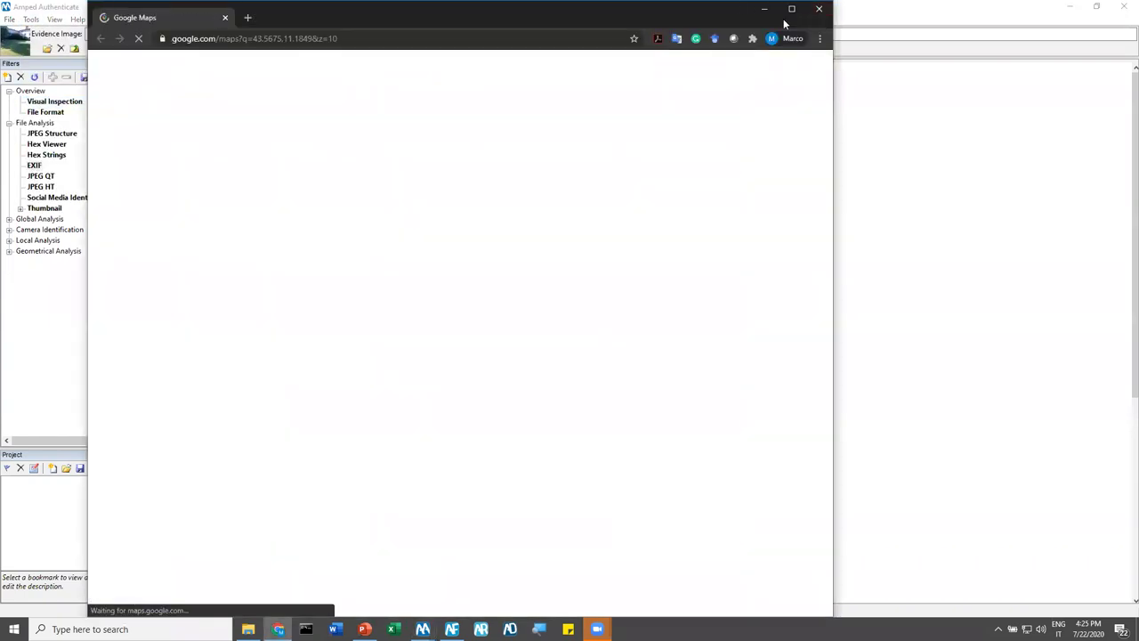
click(790, 9)
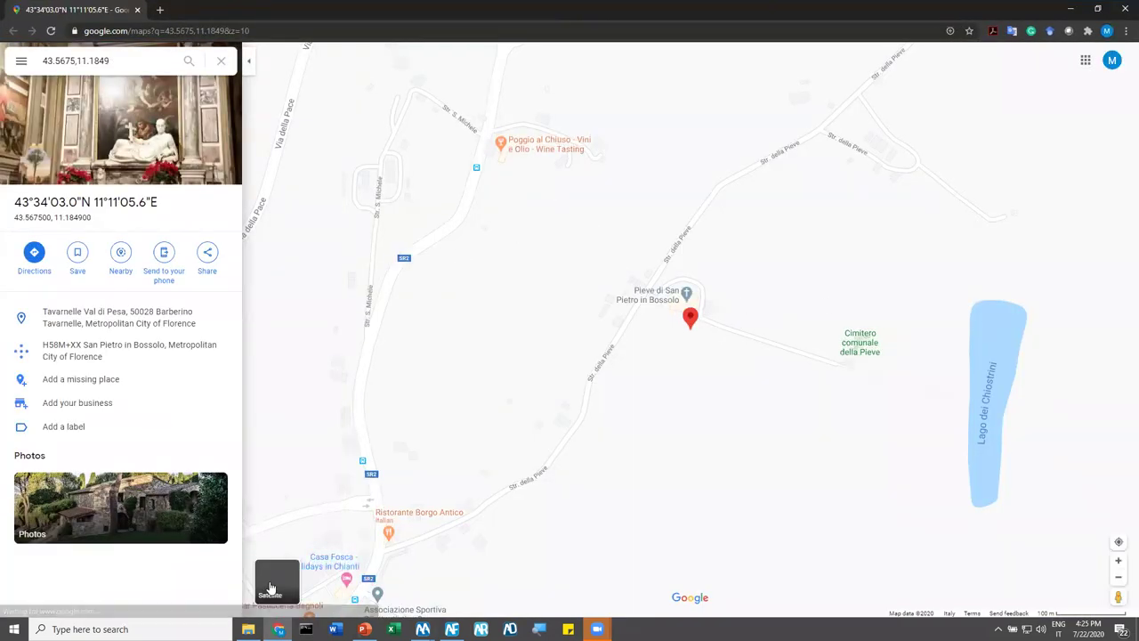
click(275, 581)
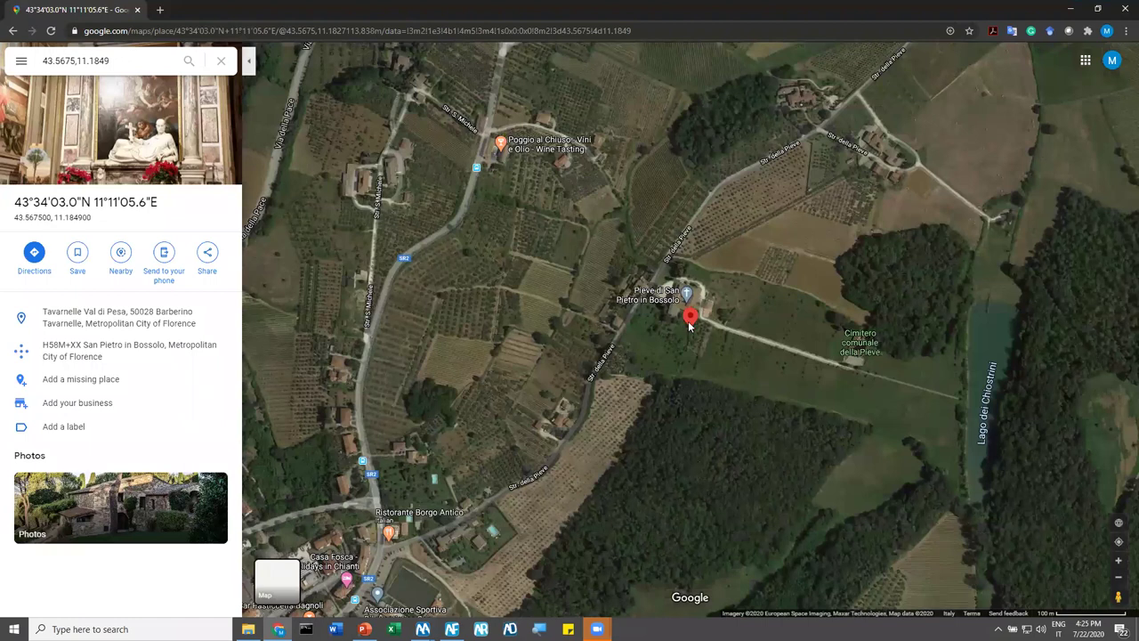
Examine the satellite imagery around the location marker and the adjacent building, and compare it with the evidence photo in Visual Inspection
scroll(690, 324, up, 5)
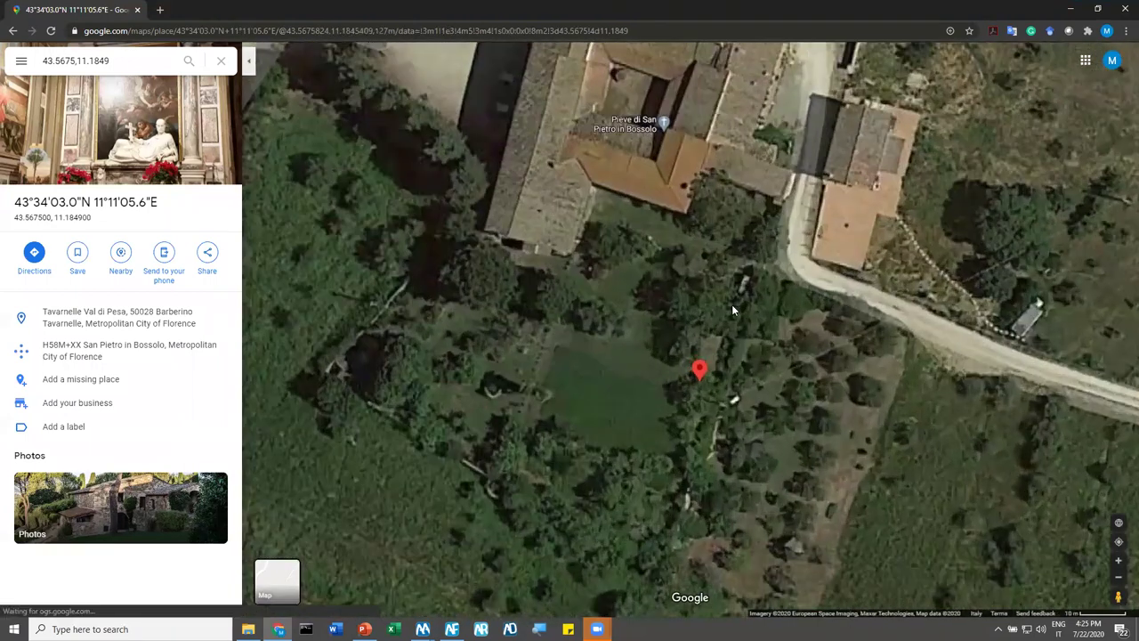
scroll(716, 304, up, 1)
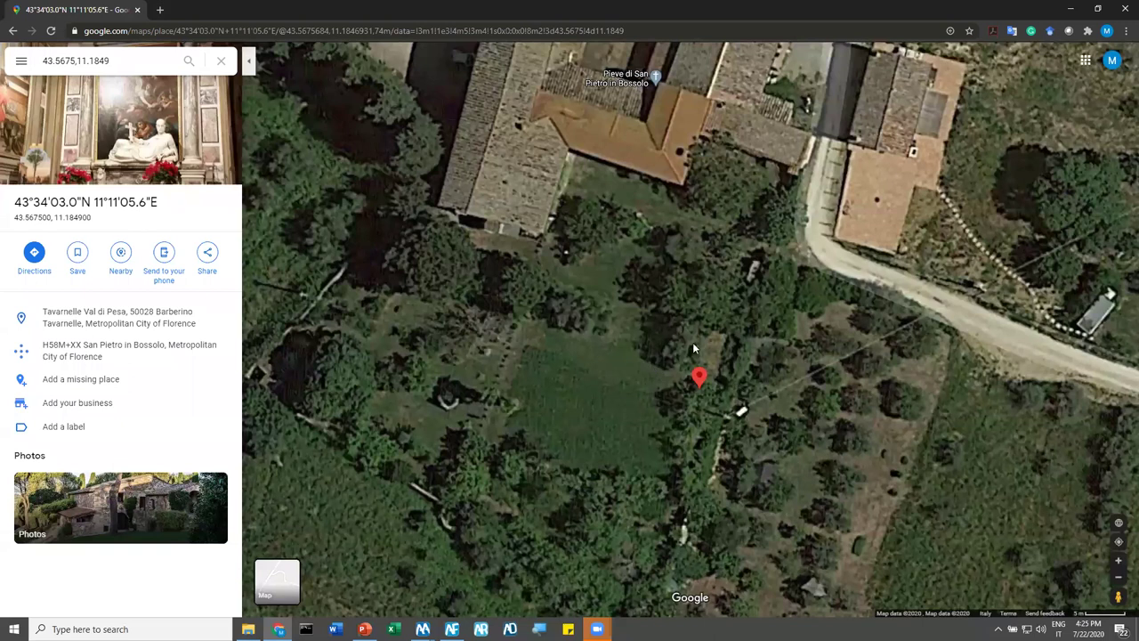
drag(683, 327, 648, 277)
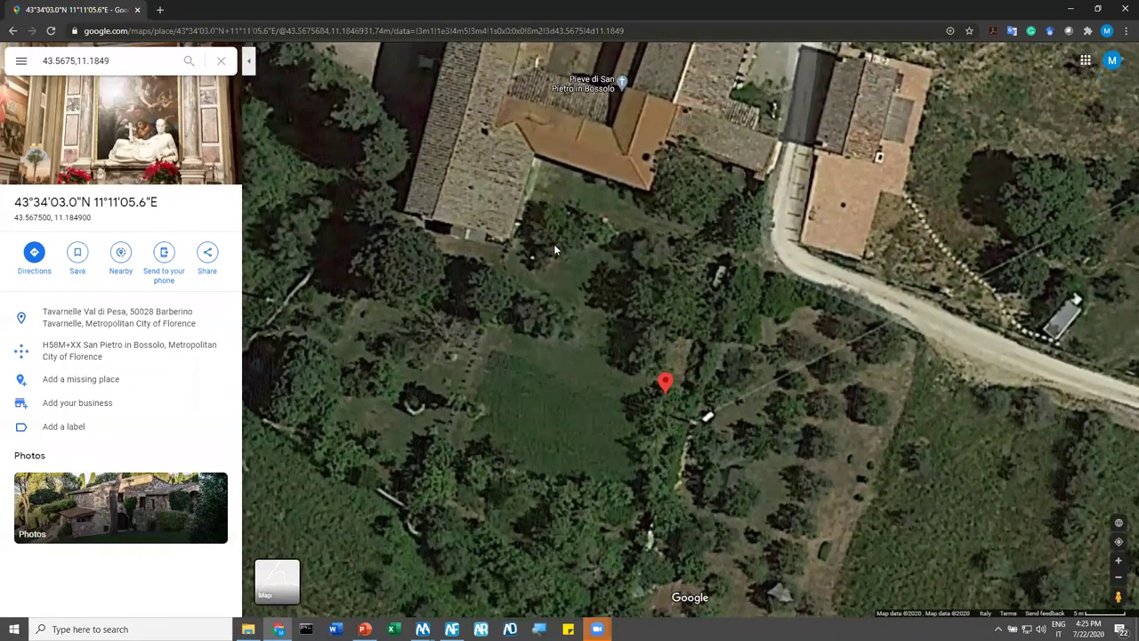
drag(553, 249, 541, 409)
scroll(578, 142, down, 2)
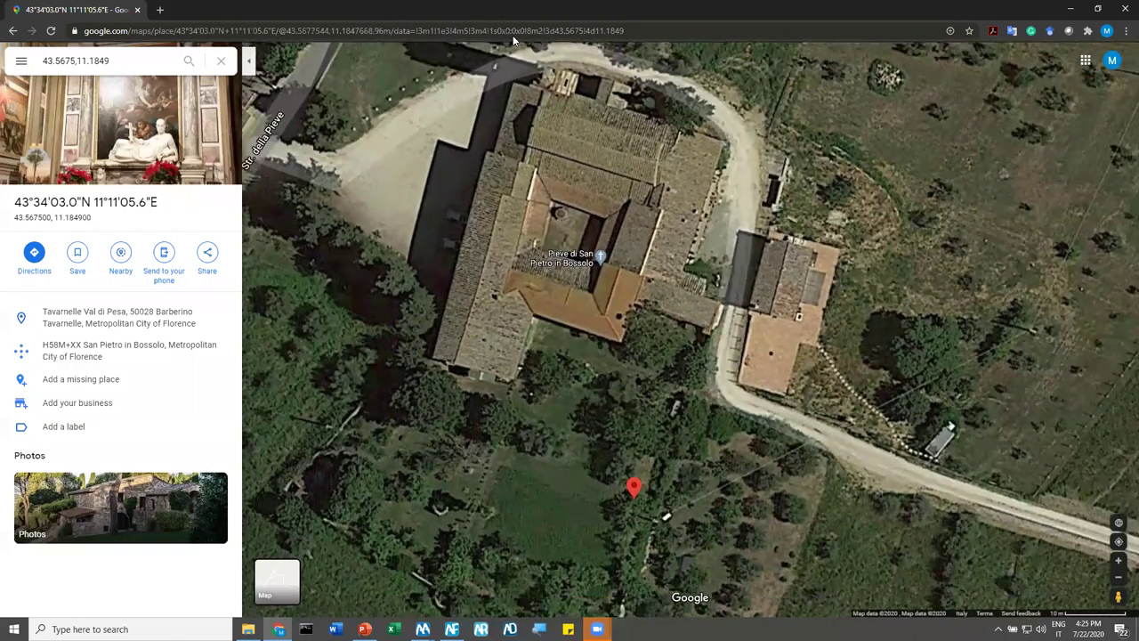
key(alt+Tab)
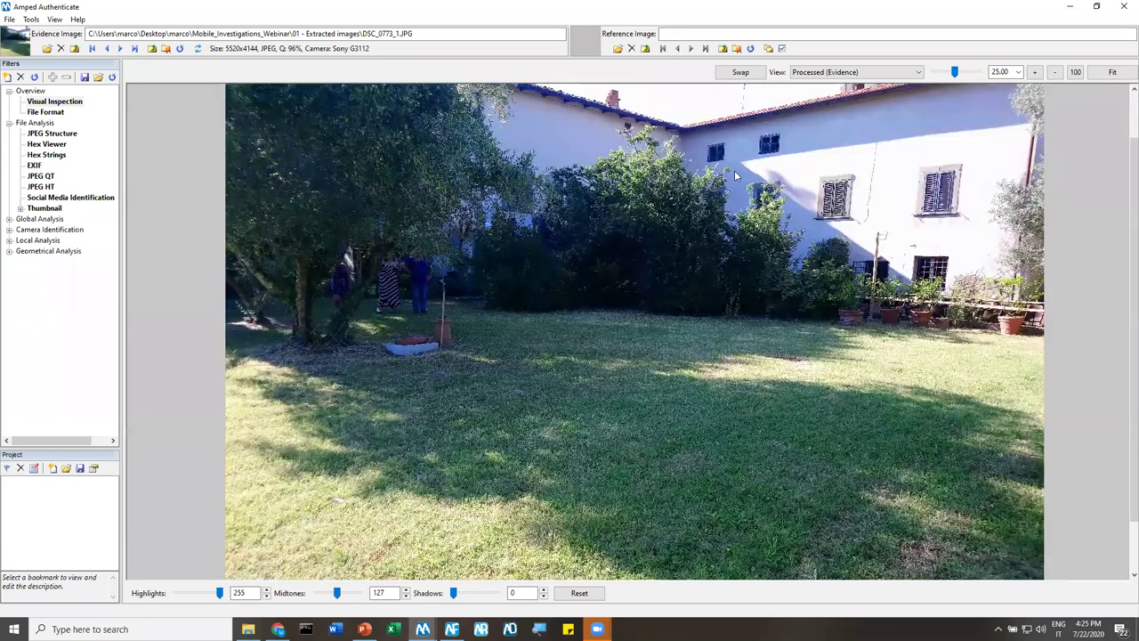
scroll(739, 170, down, 2)
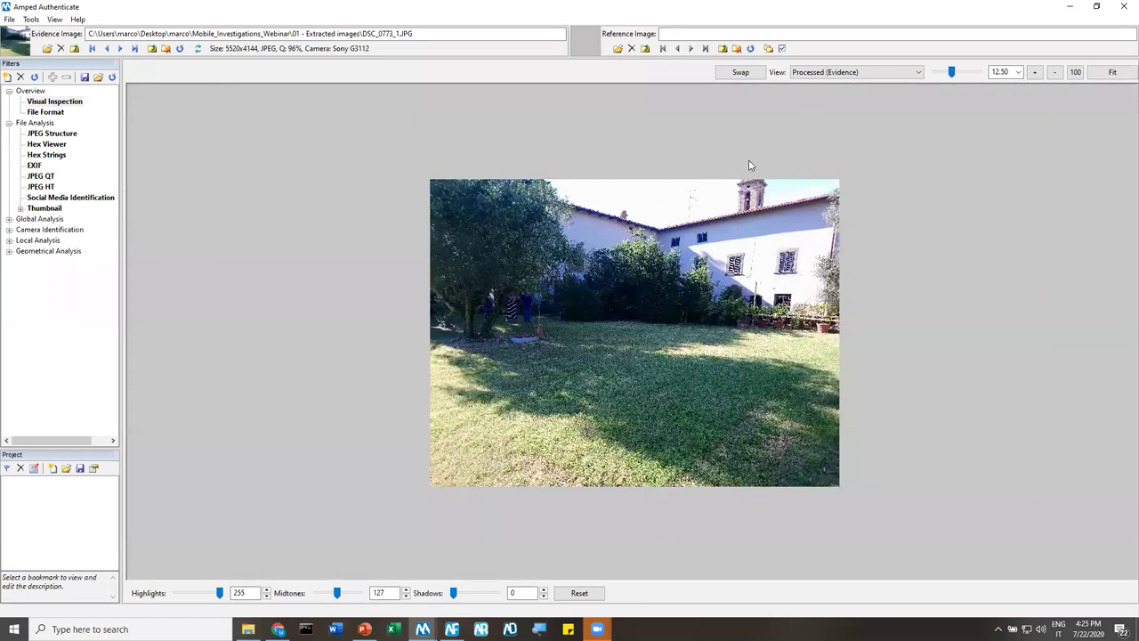
click(576, 593)
Check the sun position for the image's location and date on Suncalc.org and compare it with the shadows in the photo
click(31, 19)
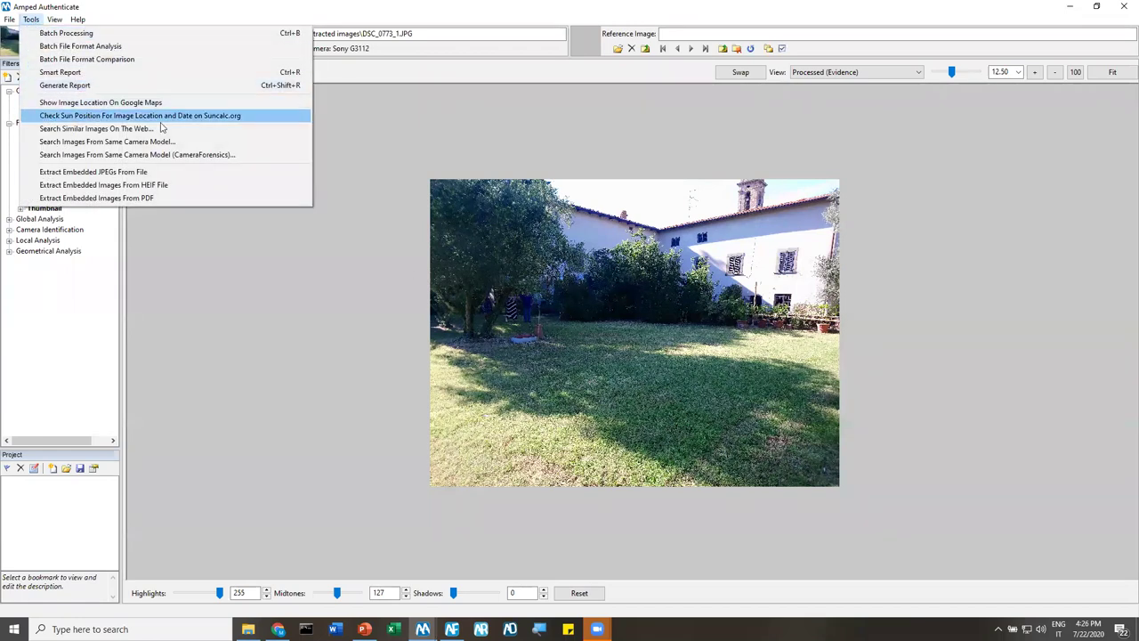
click(223, 120)
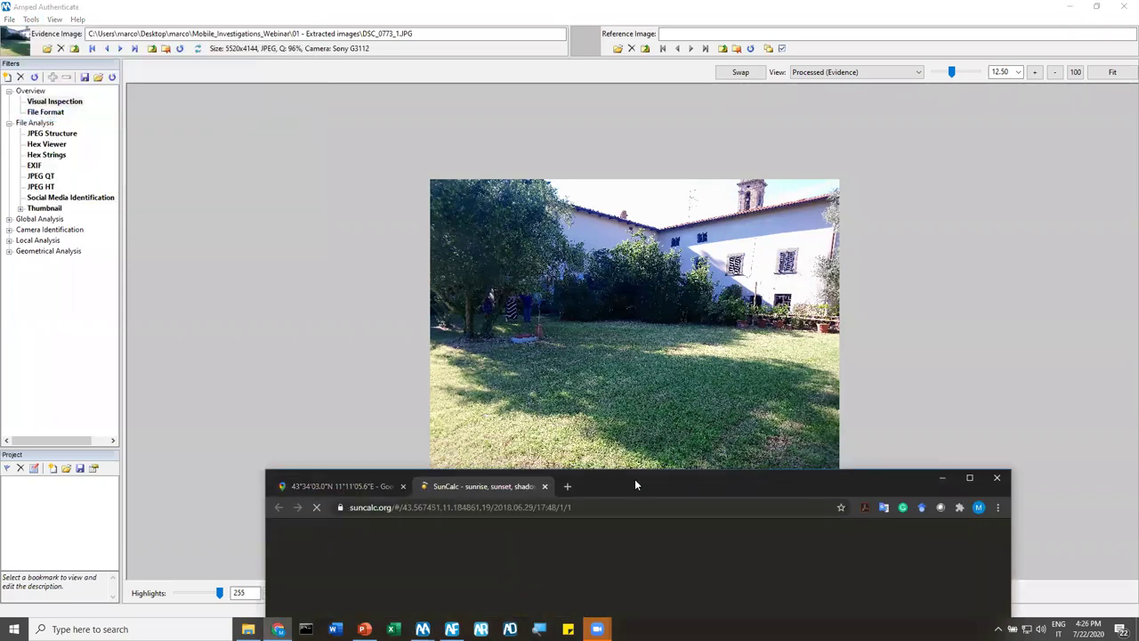
drag(634, 479, 516, 96)
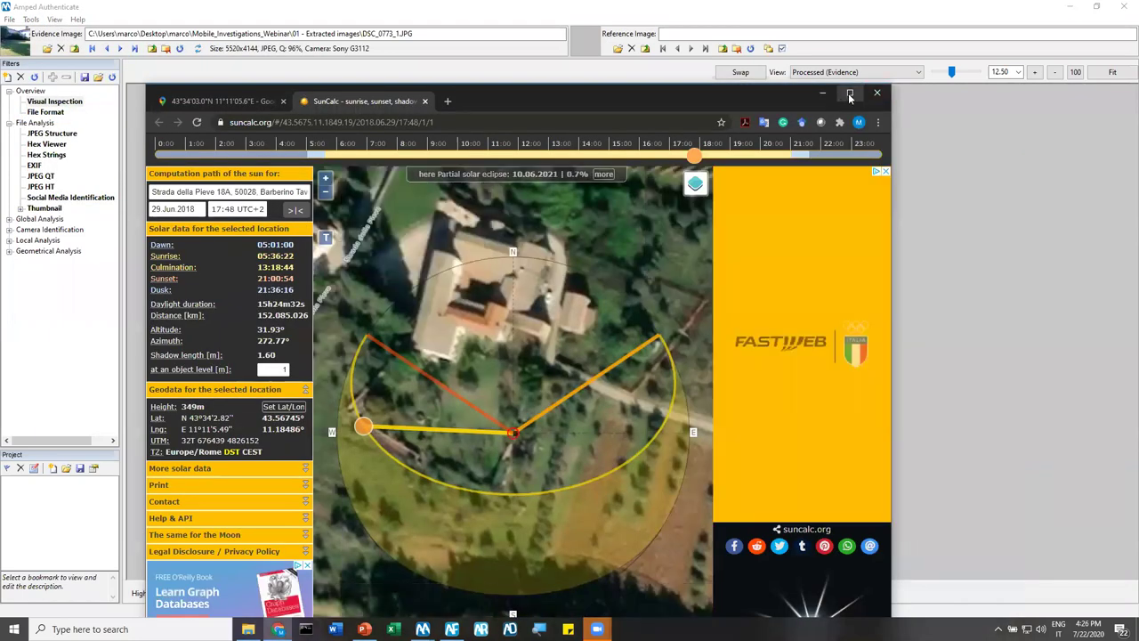
click(850, 94)
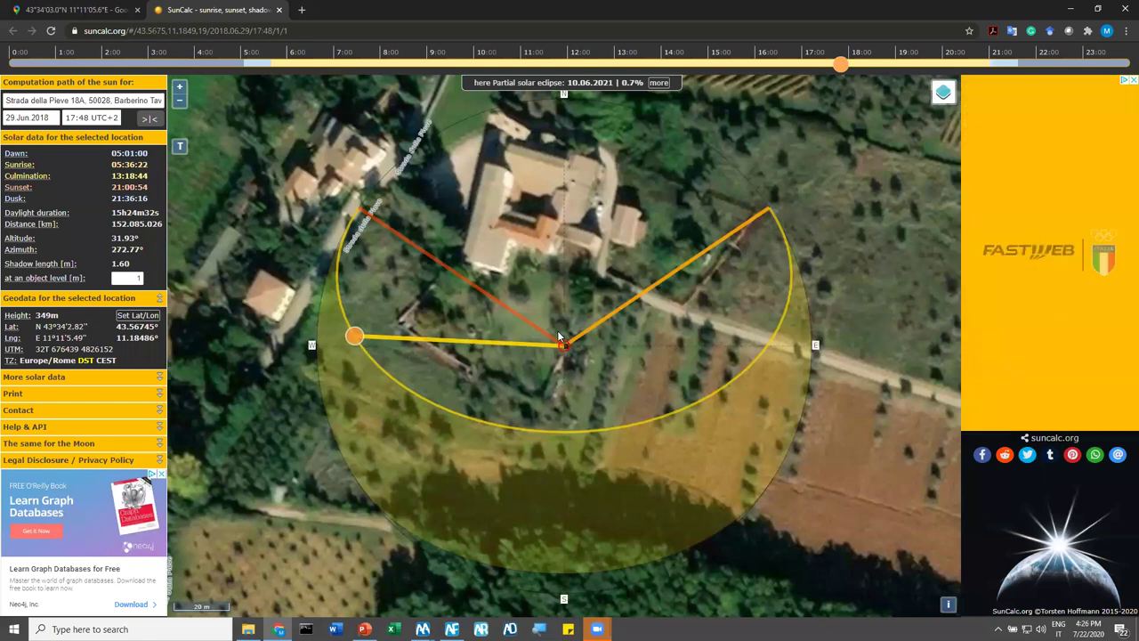
scroll(559, 336, down, 1)
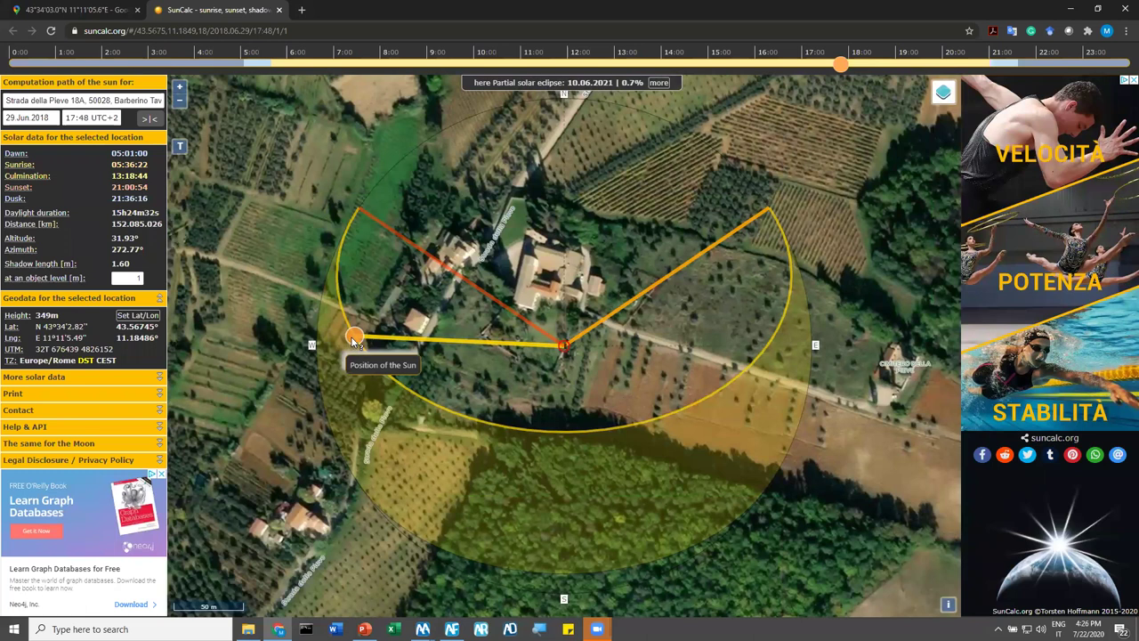
double_click(513, 14)
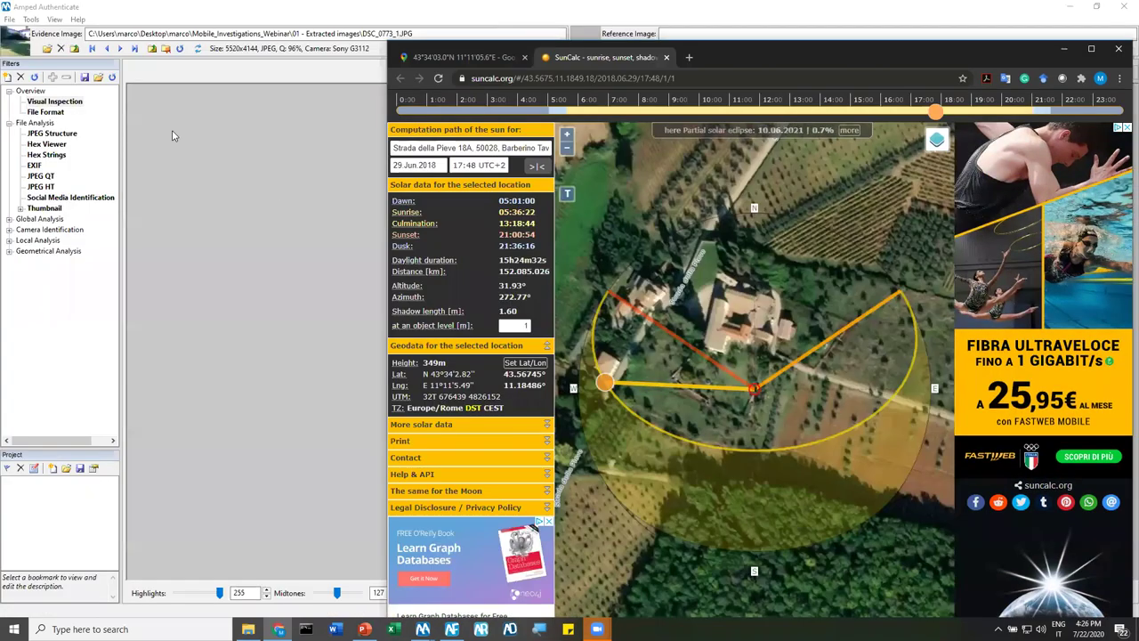
key(alt+Tab)
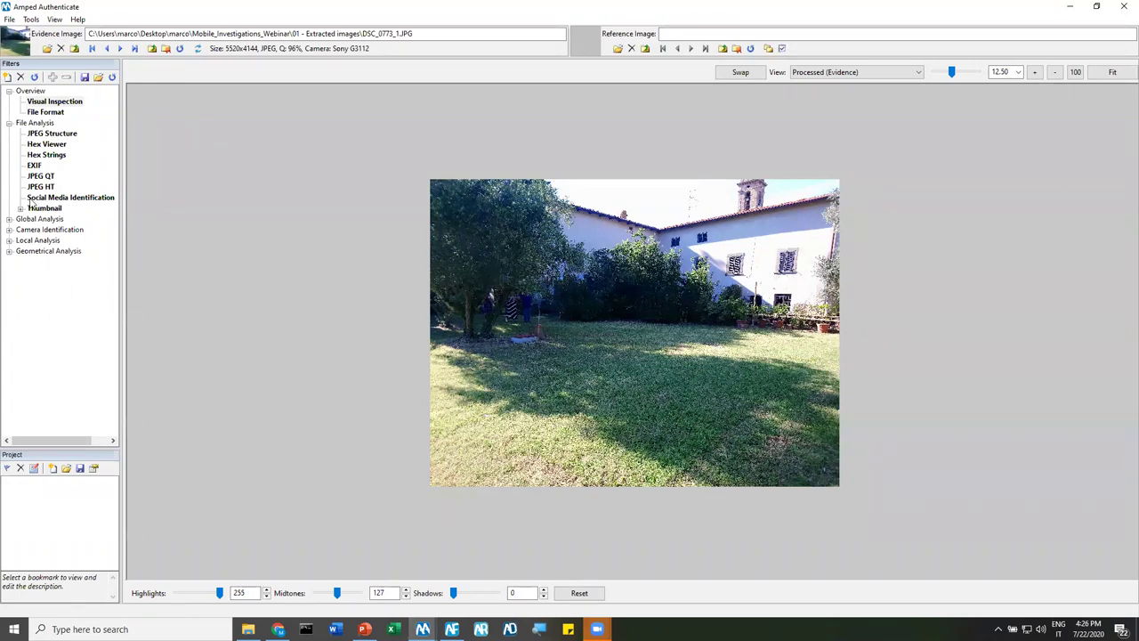
Review the filters under Global Analysis and Camera Identification, and collapse all filter categories except Overview
click(9, 219)
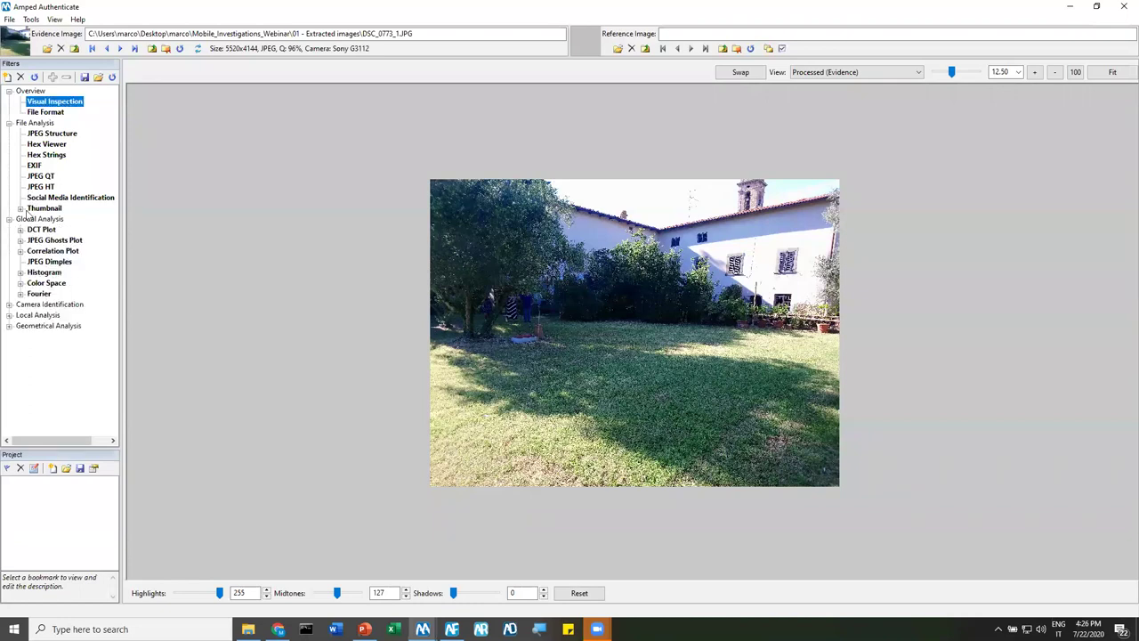
click(9, 304)
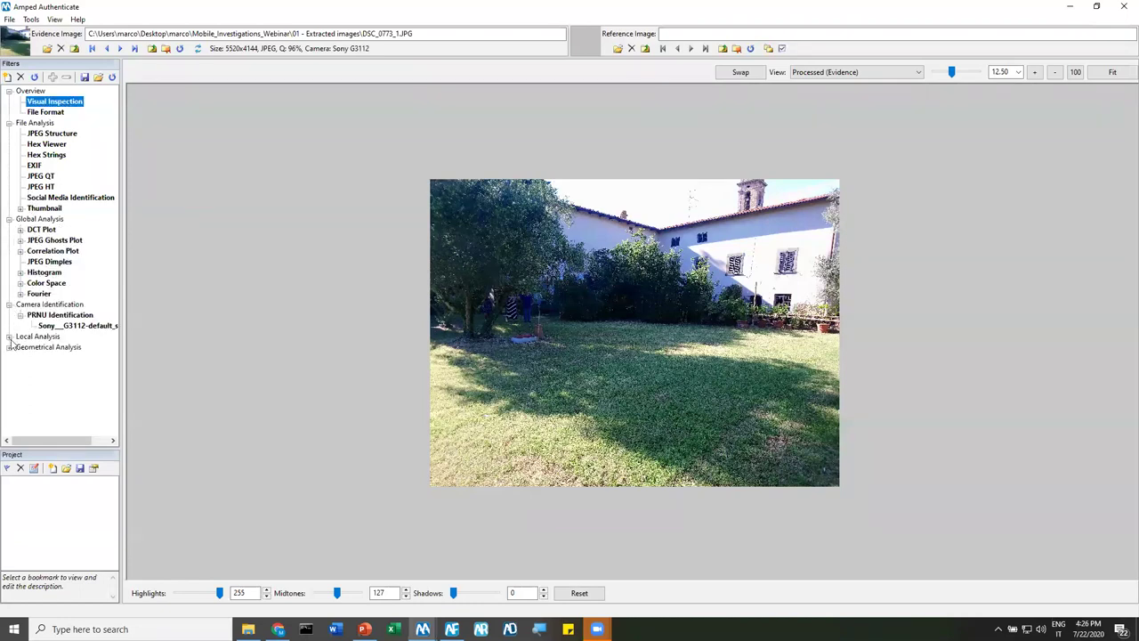
click(9, 337)
click(9, 230)
click(9, 219)
click(9, 229)
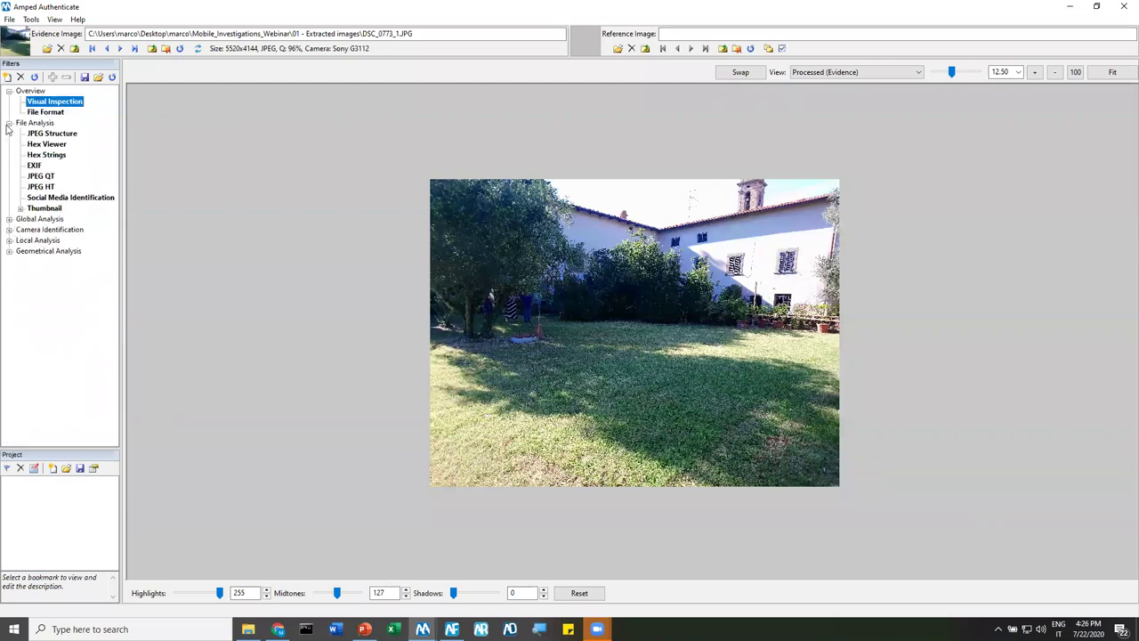
click(9, 123)
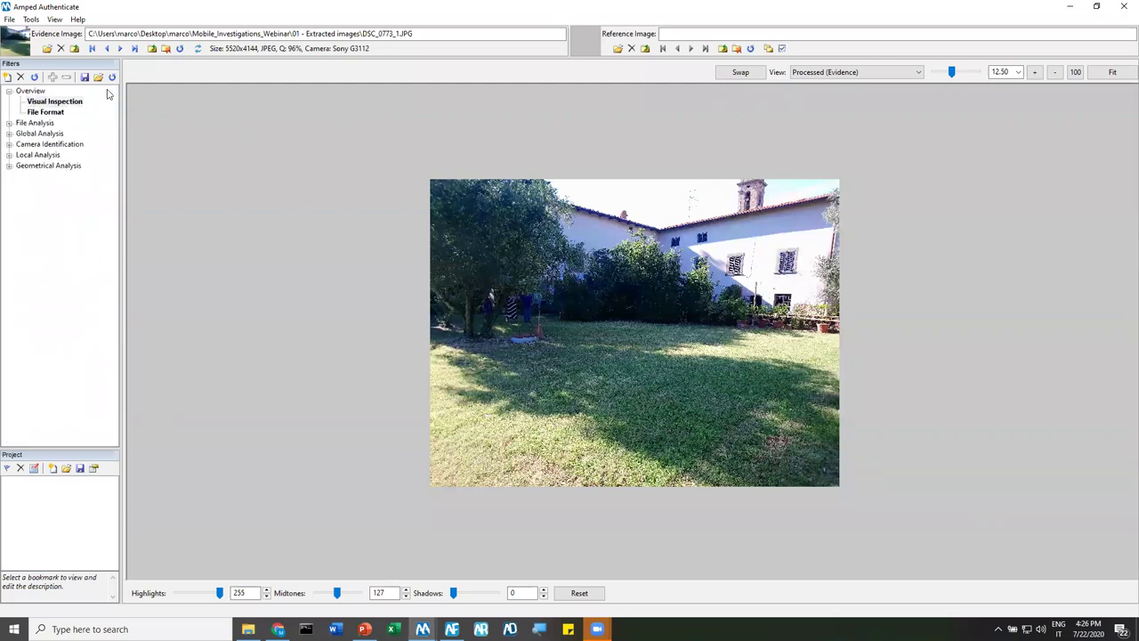
Swap DSC_0773_1.JPG from evidence to reference image and load DSC_0124.jpg as the evidence image
click(54, 102)
click(198, 48)
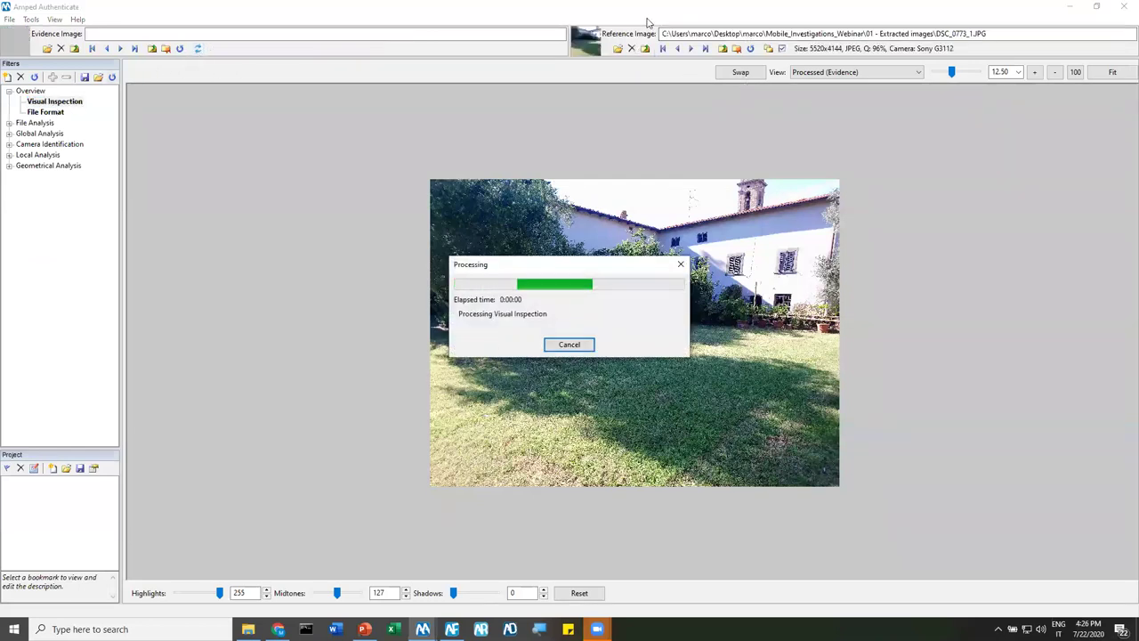
click(47, 49)
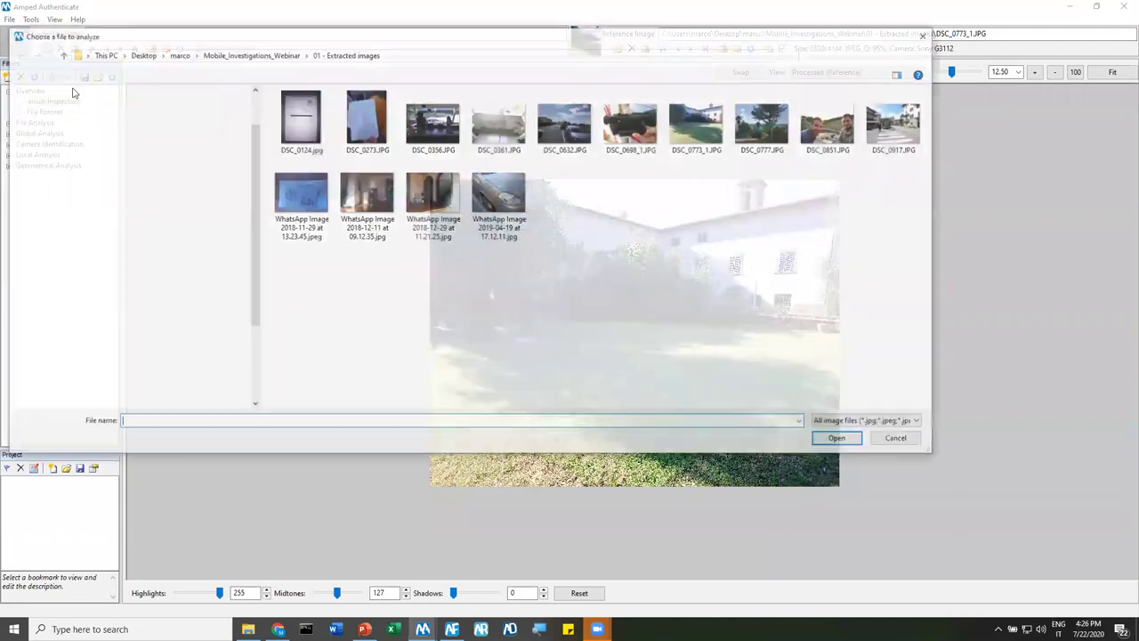
double_click(300, 120)
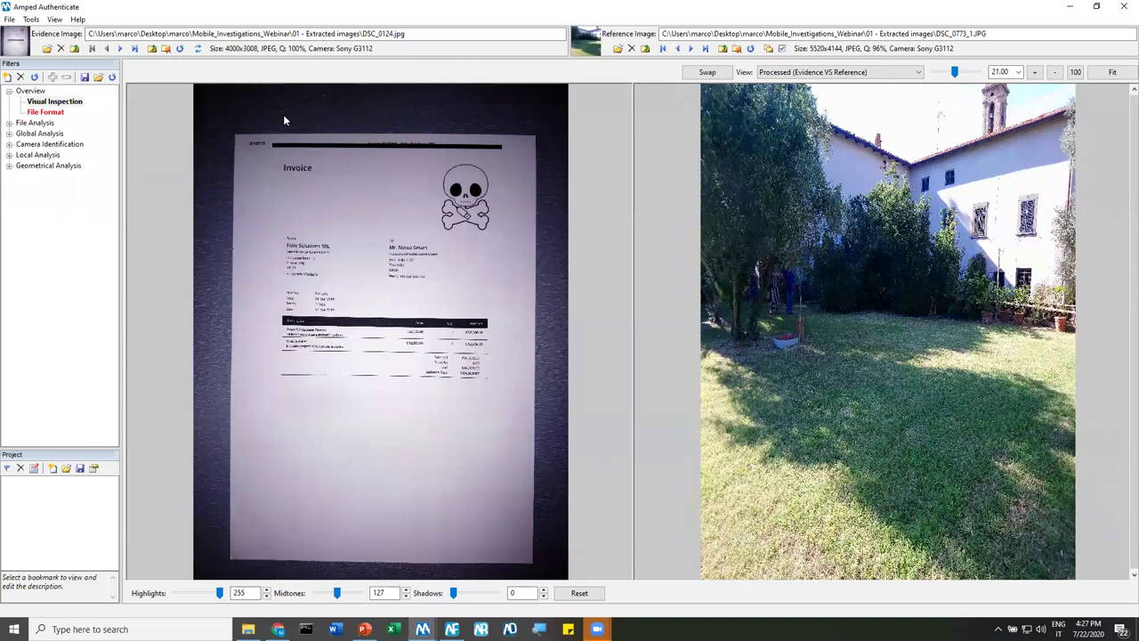
Compare both images' File Format data, examining the evidence image's thumbnail entries and the rows from JPEG Quality to JPEG HT is standard IJG
click(46, 112)
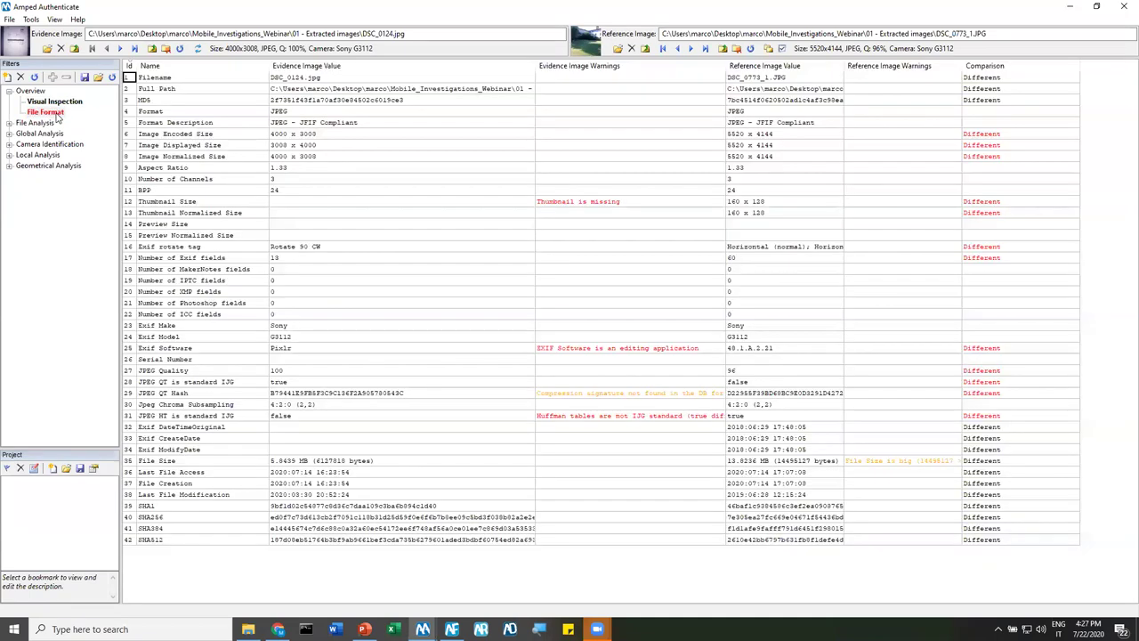
drag(536, 66, 511, 65)
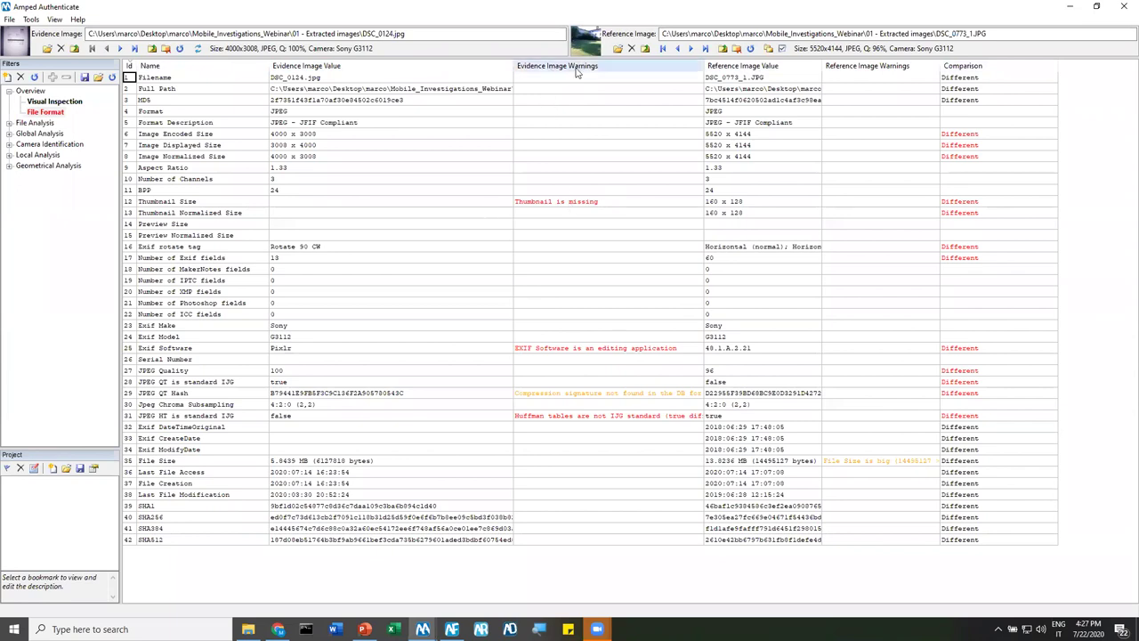
click(575, 206)
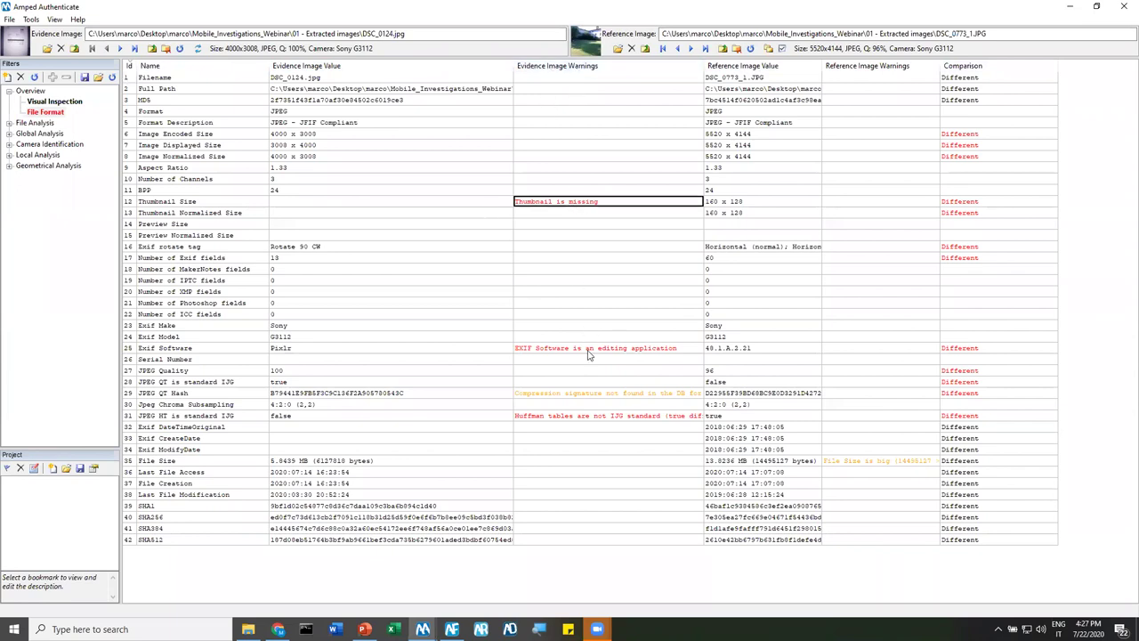
drag(286, 207, 287, 218)
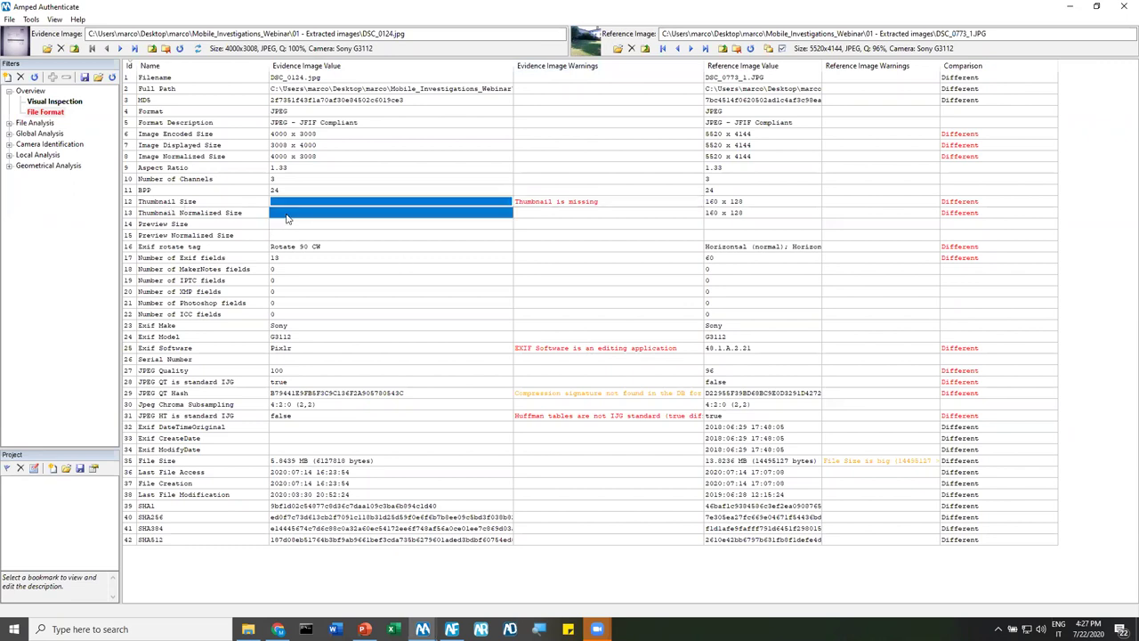
click(612, 205)
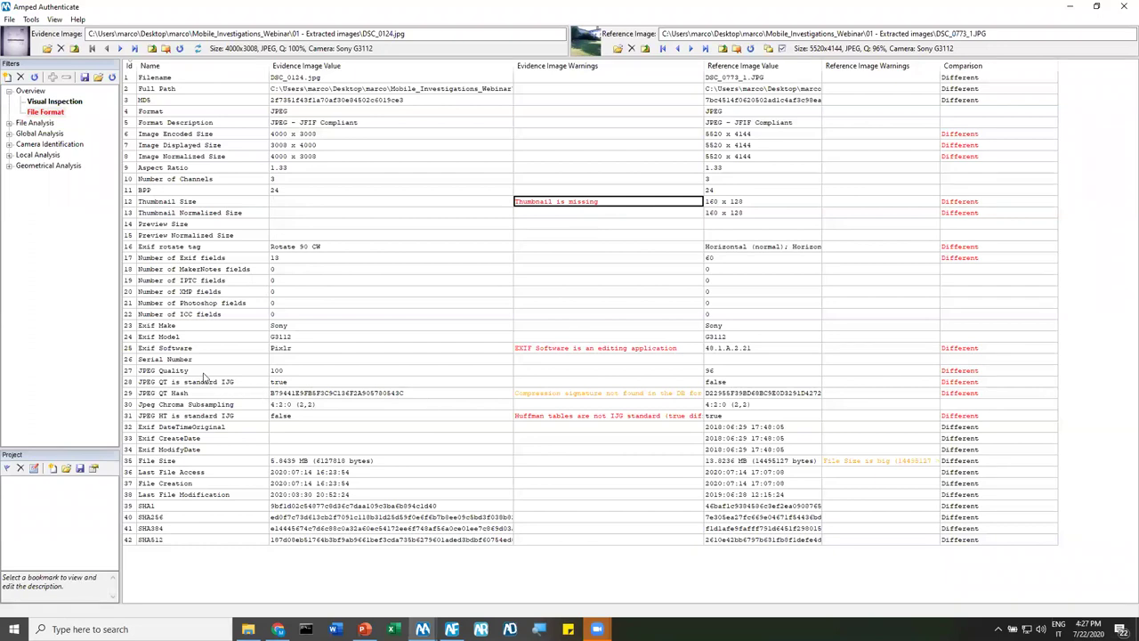
drag(203, 374, 562, 416)
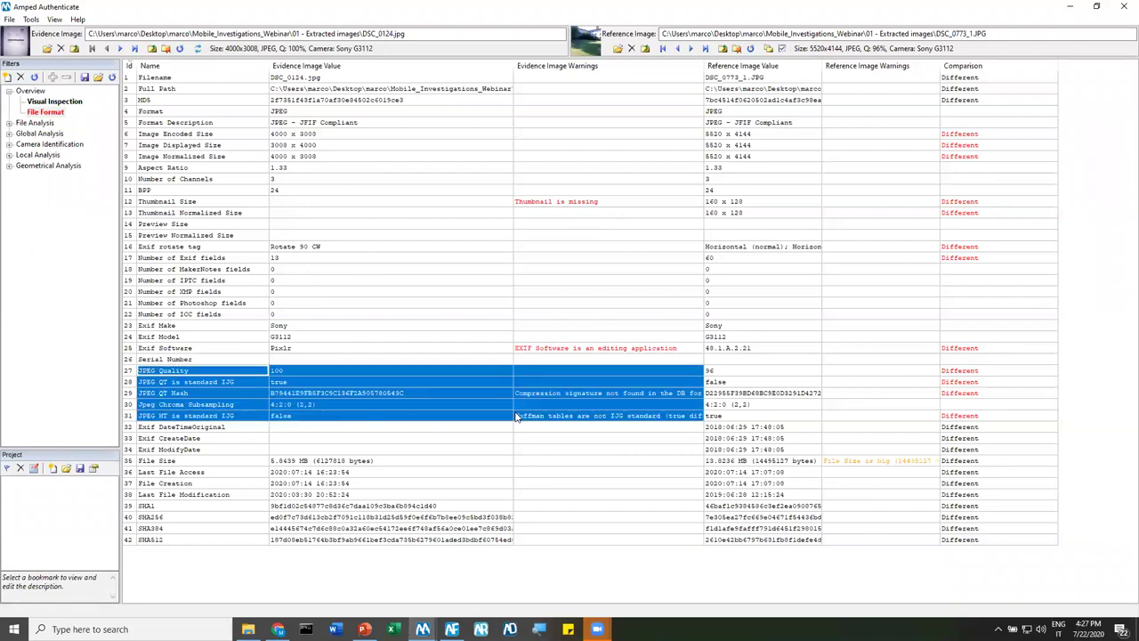
click(570, 416)
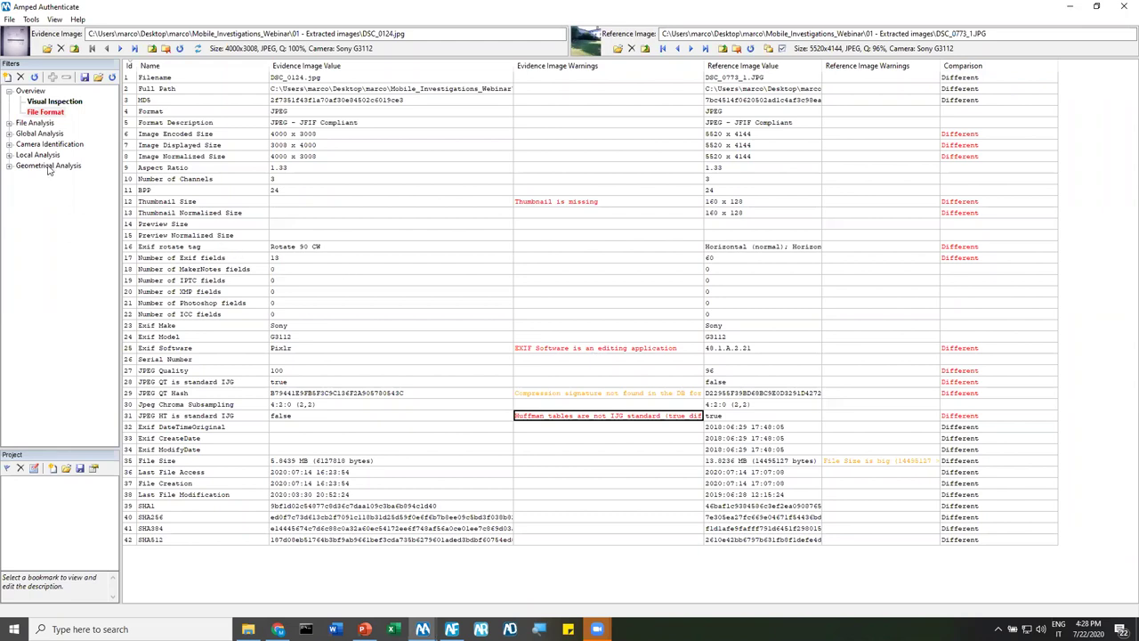
Compare the EXIF metadata of the evidence and reference images, including the GPS and date entries
click(9, 123)
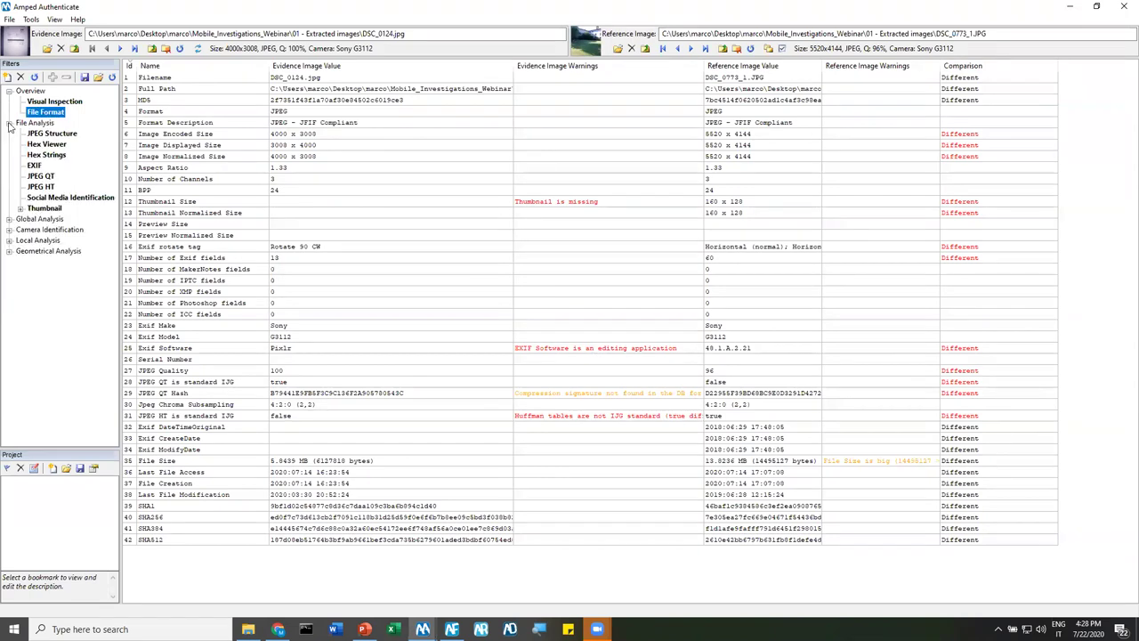
click(34, 166)
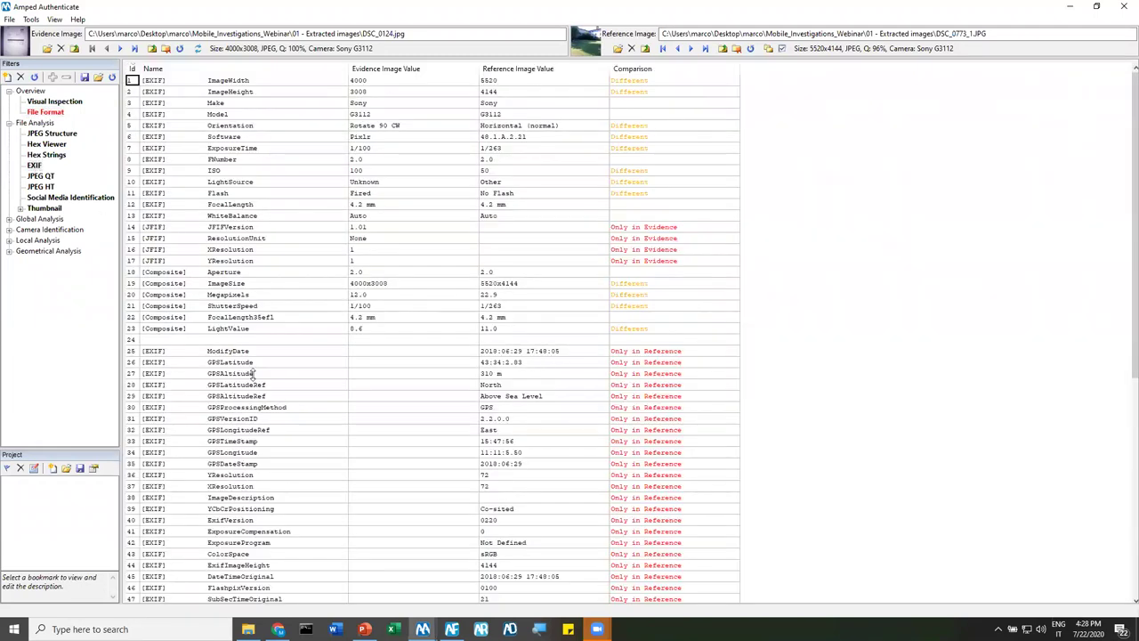
scroll(273, 396, down, 5)
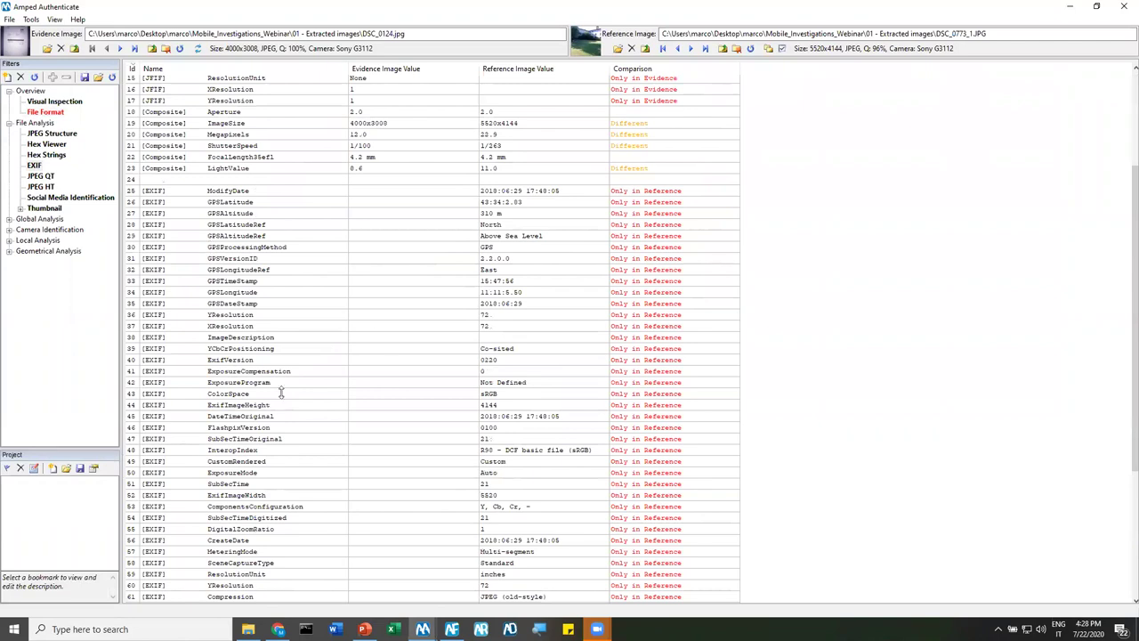
Review the remaining EXIF entries in the evidence and reference comparison, and collapse the File Analysis filters
scroll(342, 294, down, 2)
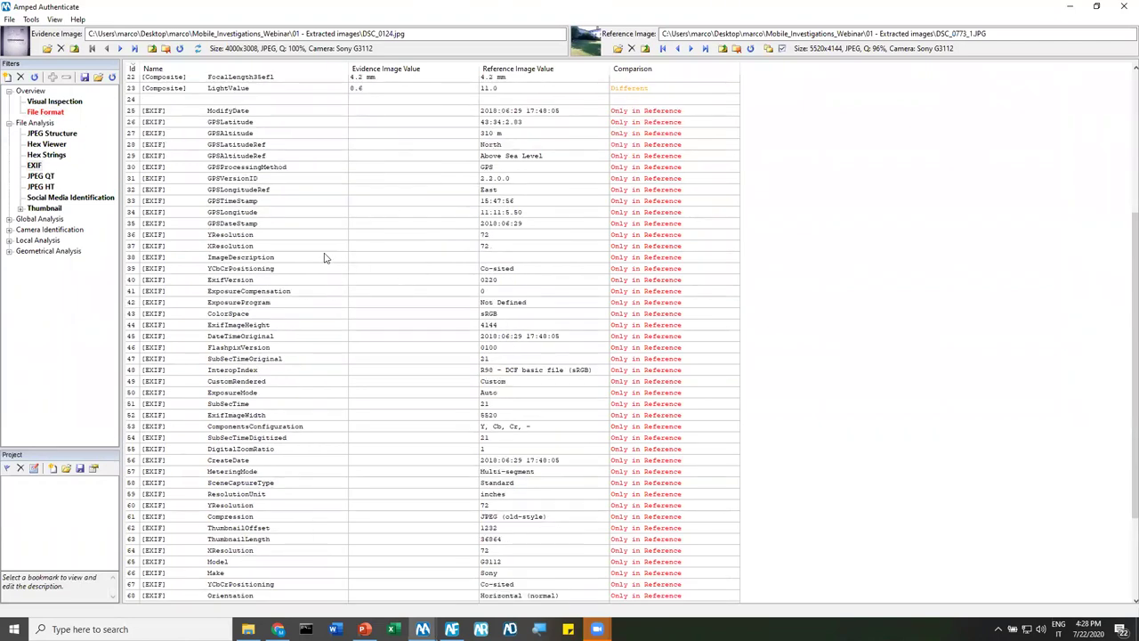
scroll(293, 347, down, 4)
scroll(305, 442, up, 11)
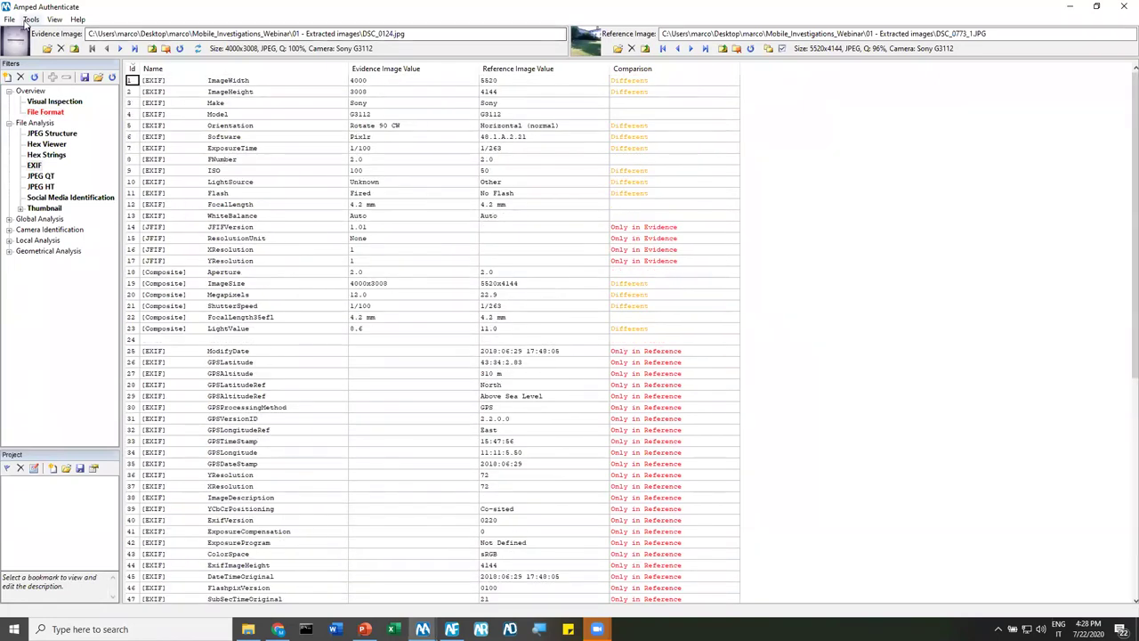
click(9, 124)
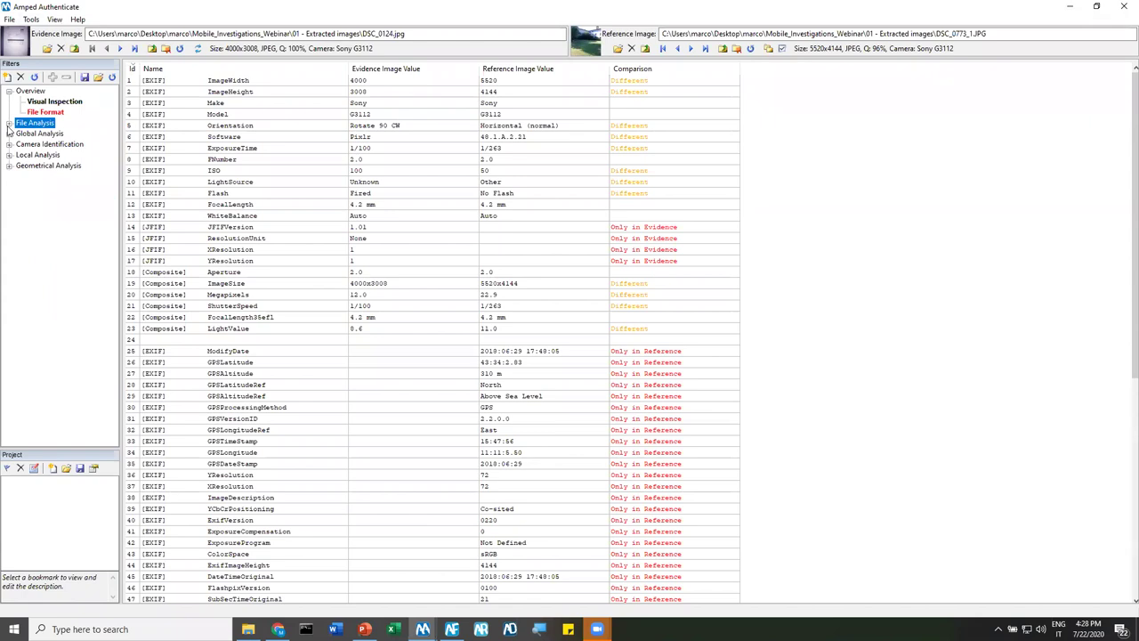
Remove the reference image and reload DSC_0773_1.JPG as the reference
click(631, 49)
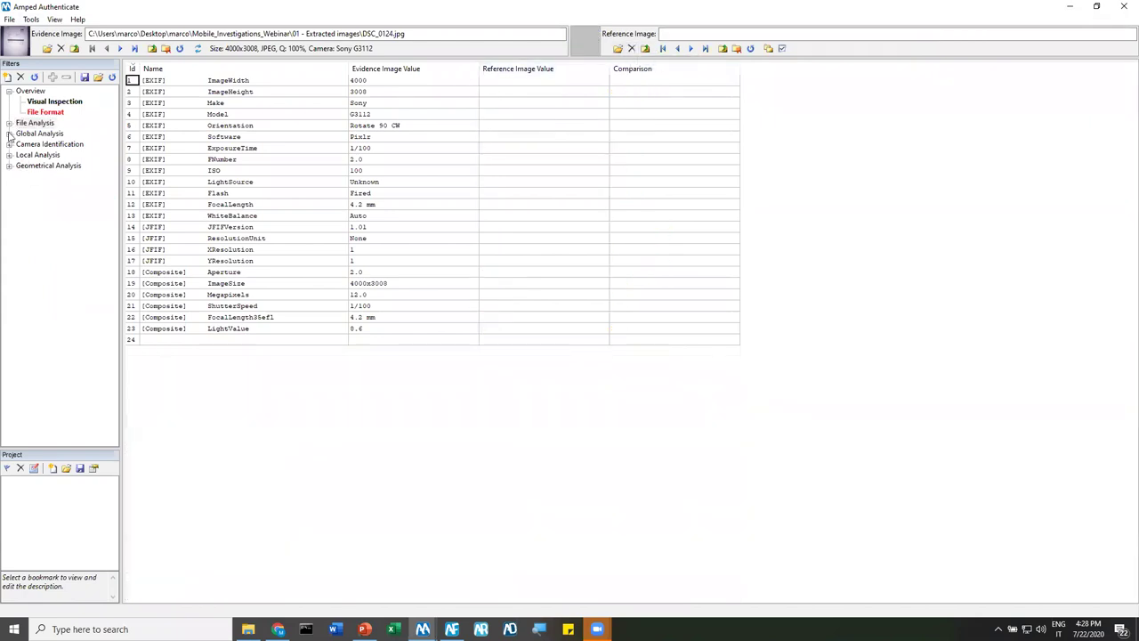
click(618, 48)
double_click(699, 128)
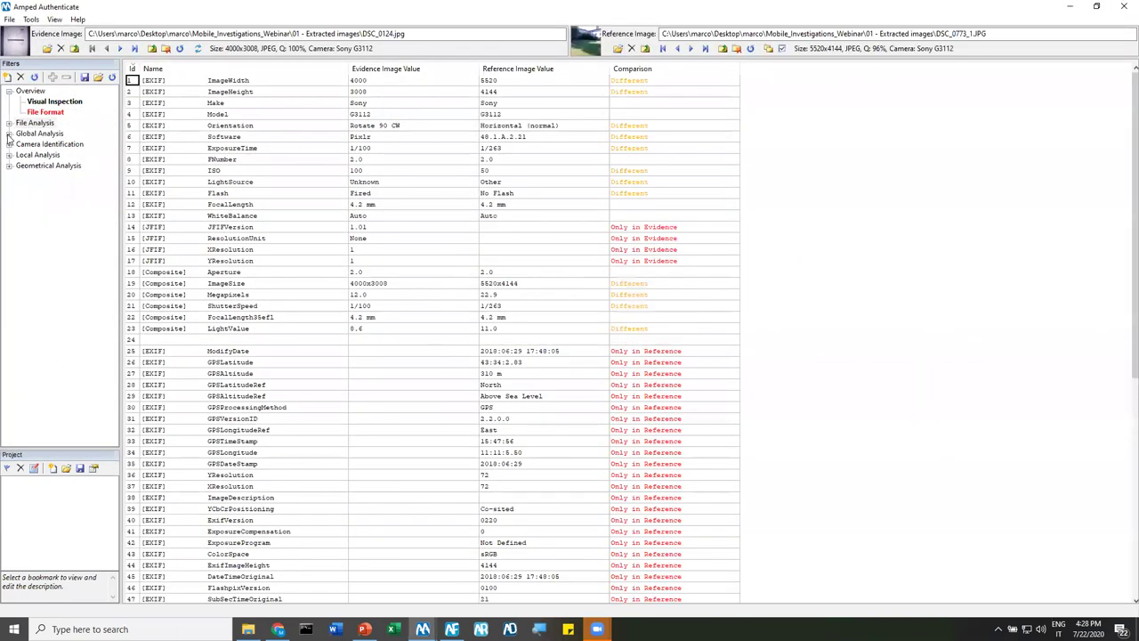
Compare both images' DCT Plot histograms under Global Analysis using Intensity-Quantized-24, looking closely at the central bars
click(8, 134)
click(20, 145)
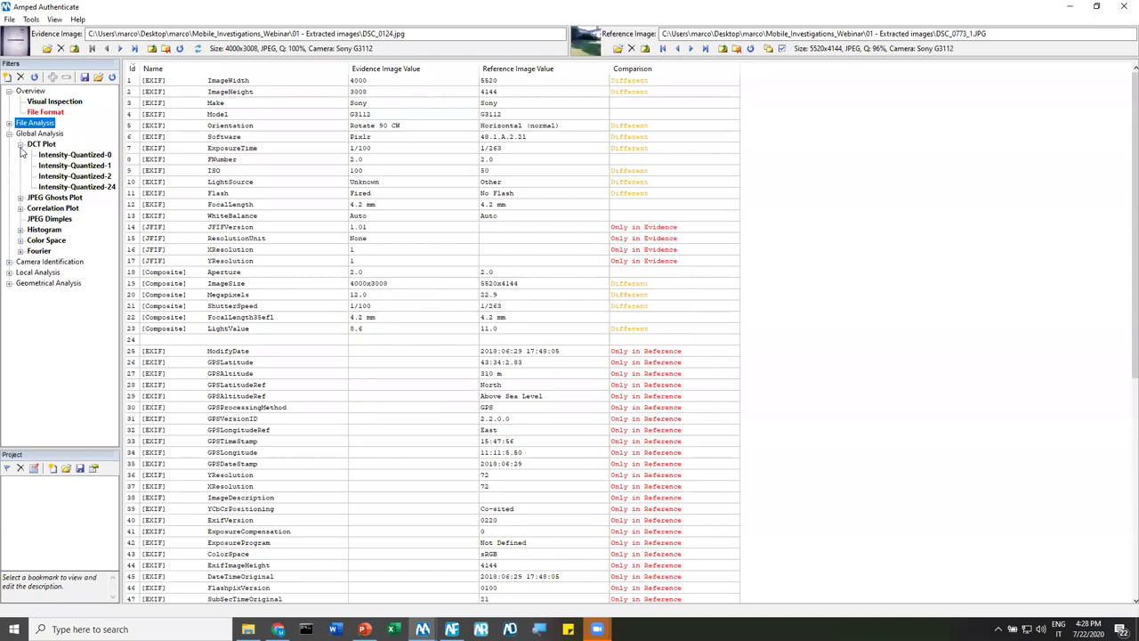
click(68, 188)
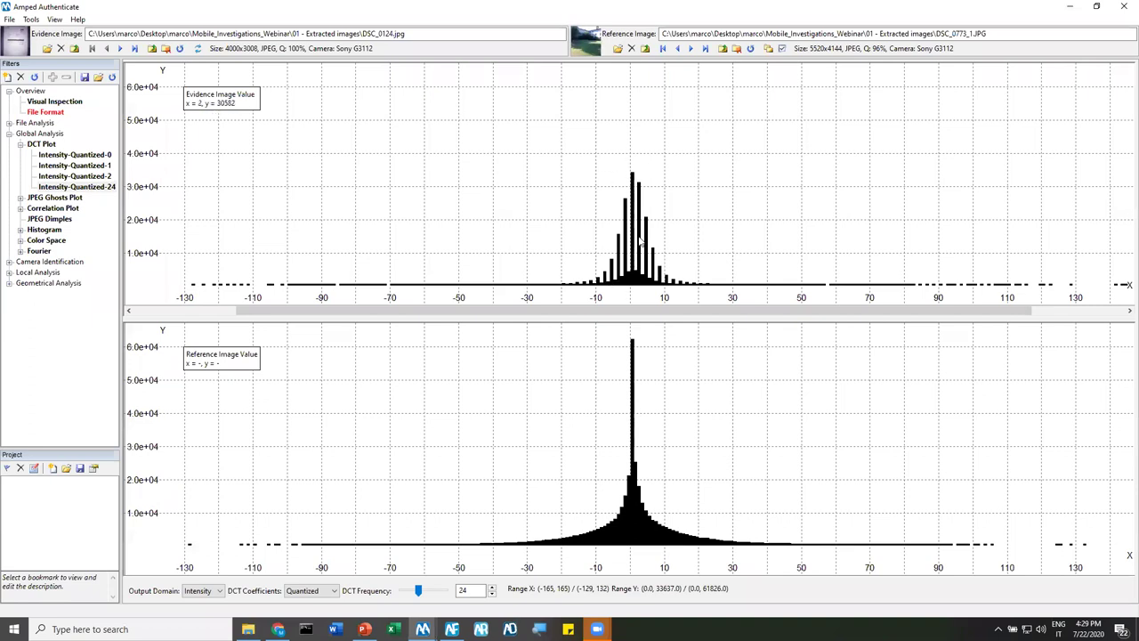
scroll(641, 275, up, 2)
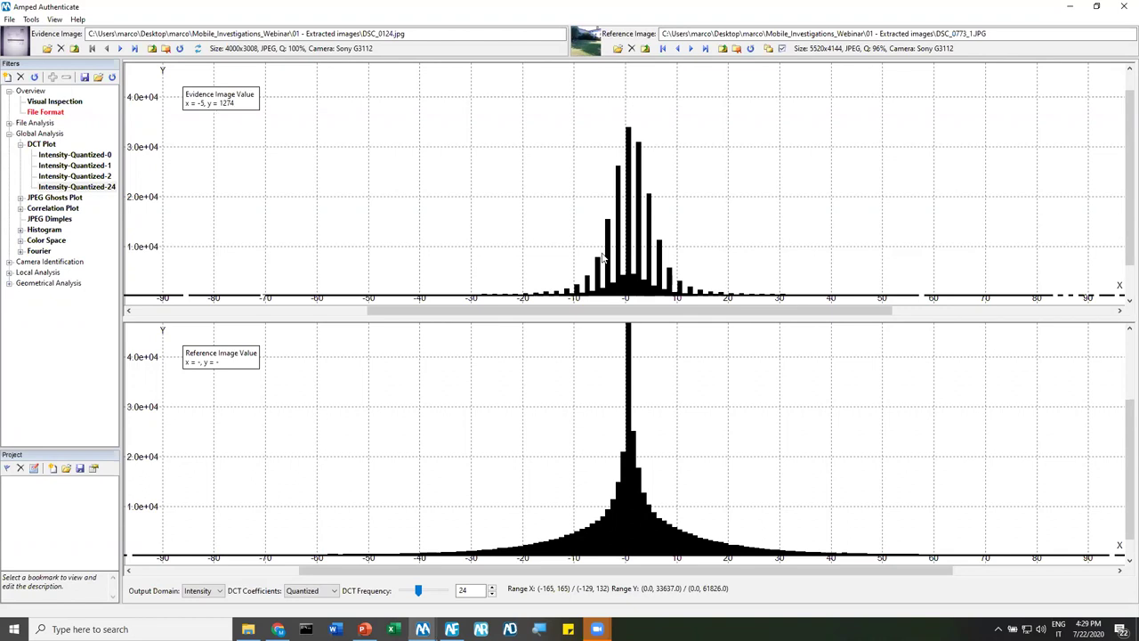
Display the Standard JPEG Ghosts Plot with a logarithmic Y scale and compare both curves at quality values around 96
click(20, 198)
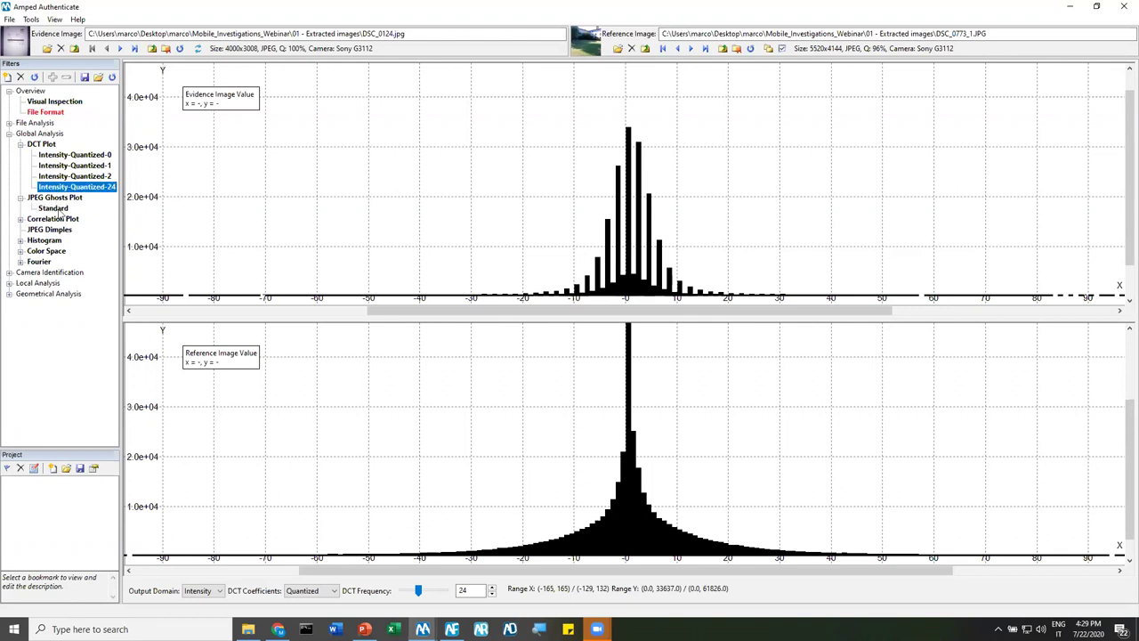
click(59, 208)
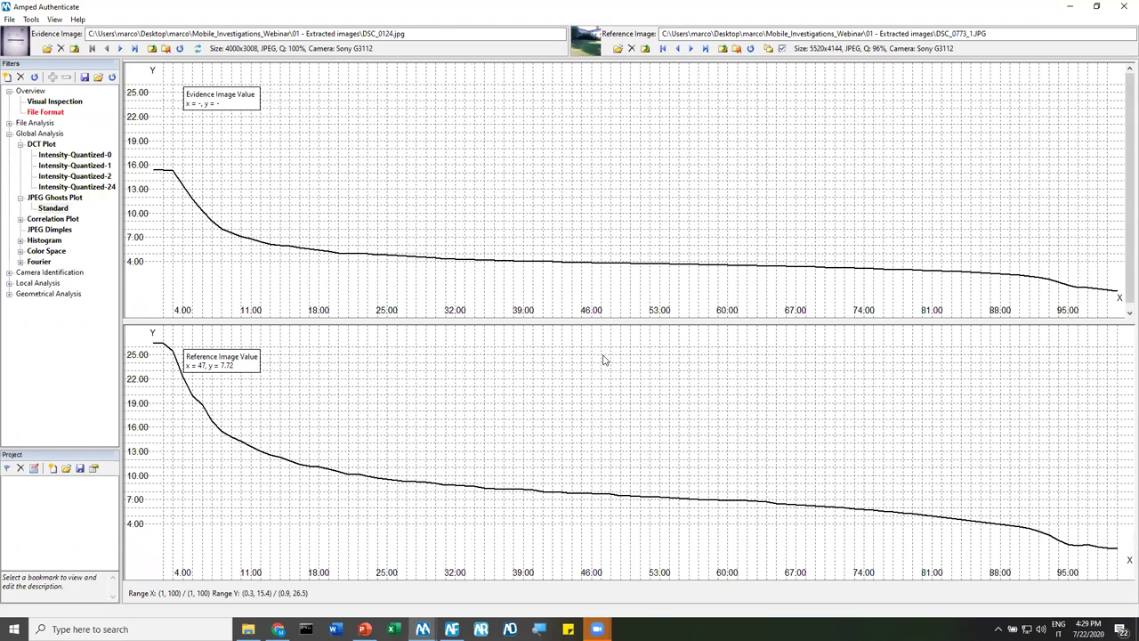
right_click(575, 184)
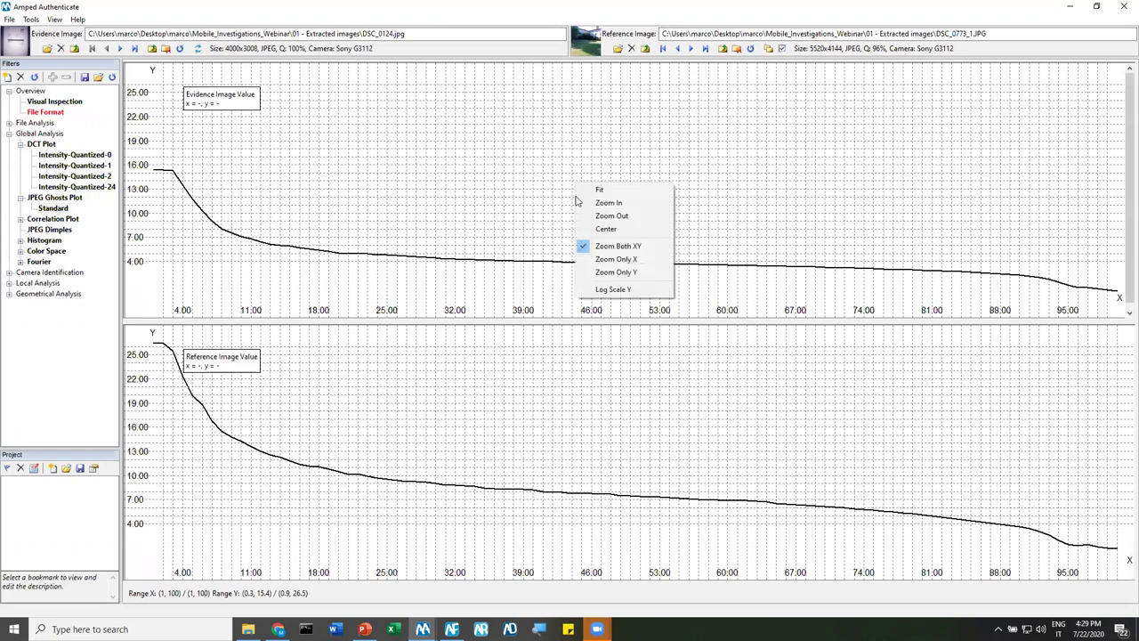
click(613, 289)
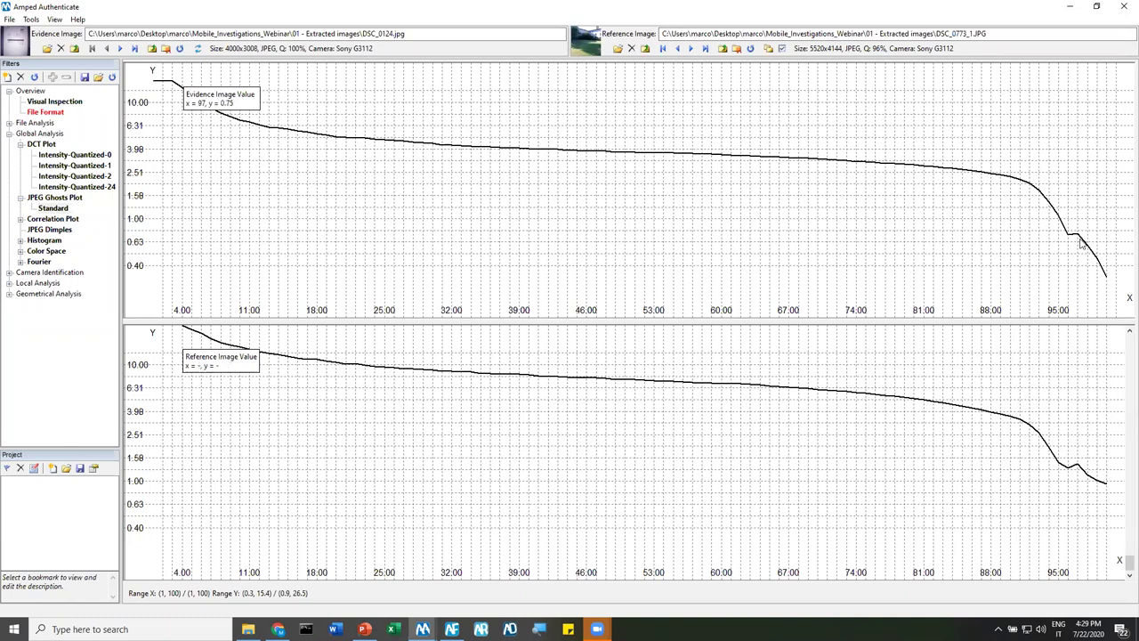
scroll(1080, 244, up, 2)
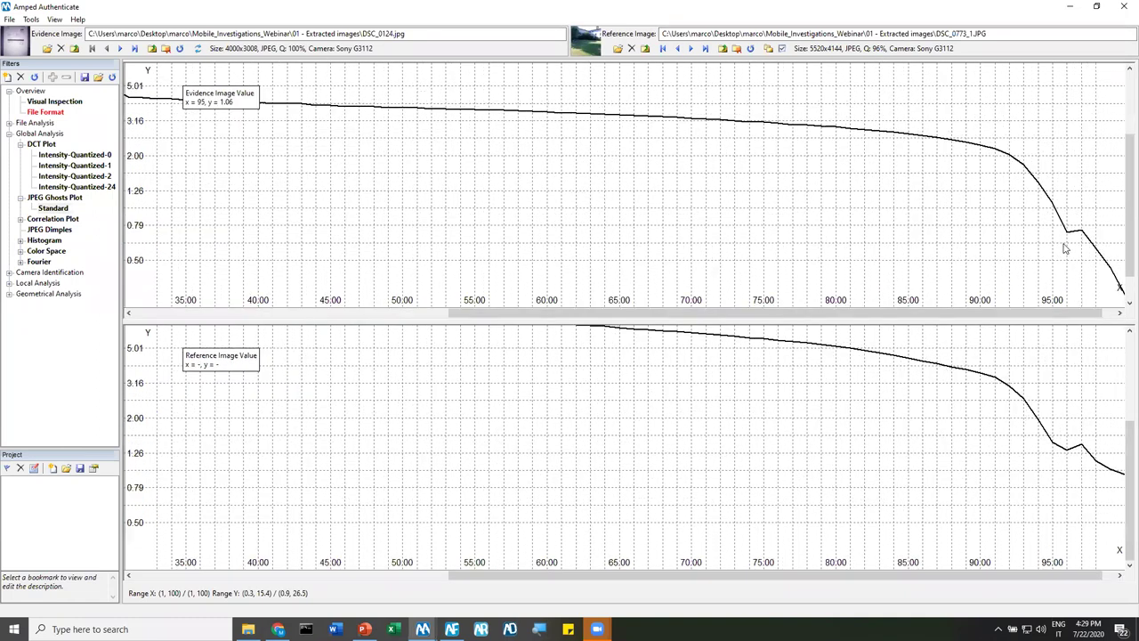
scroll(1077, 227, up, 2)
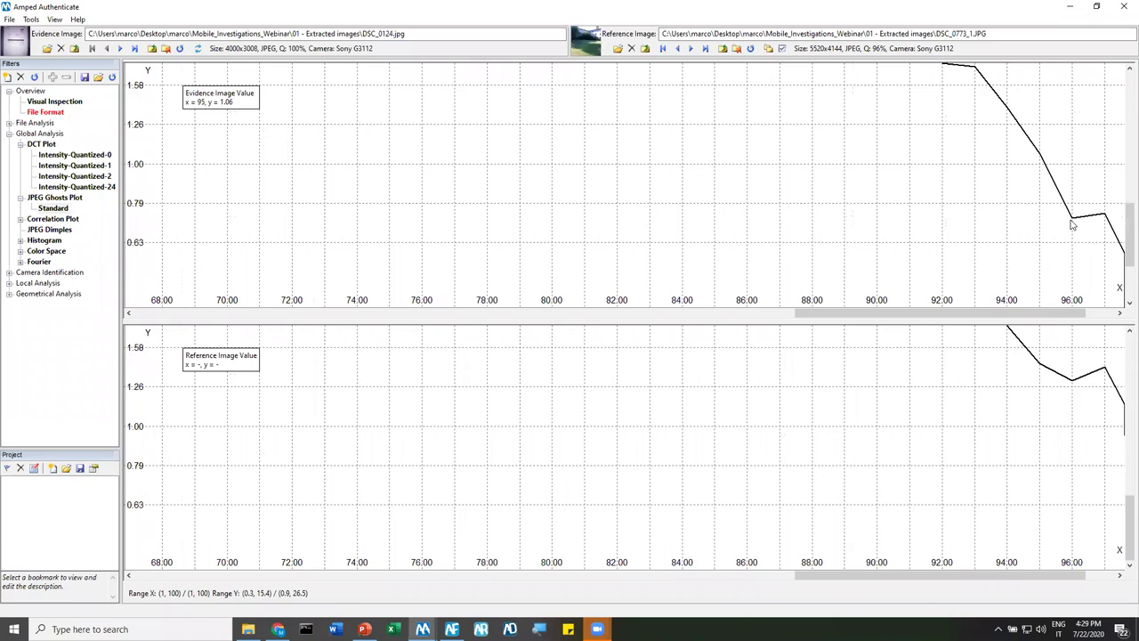
scroll(1015, 259, up, 2)
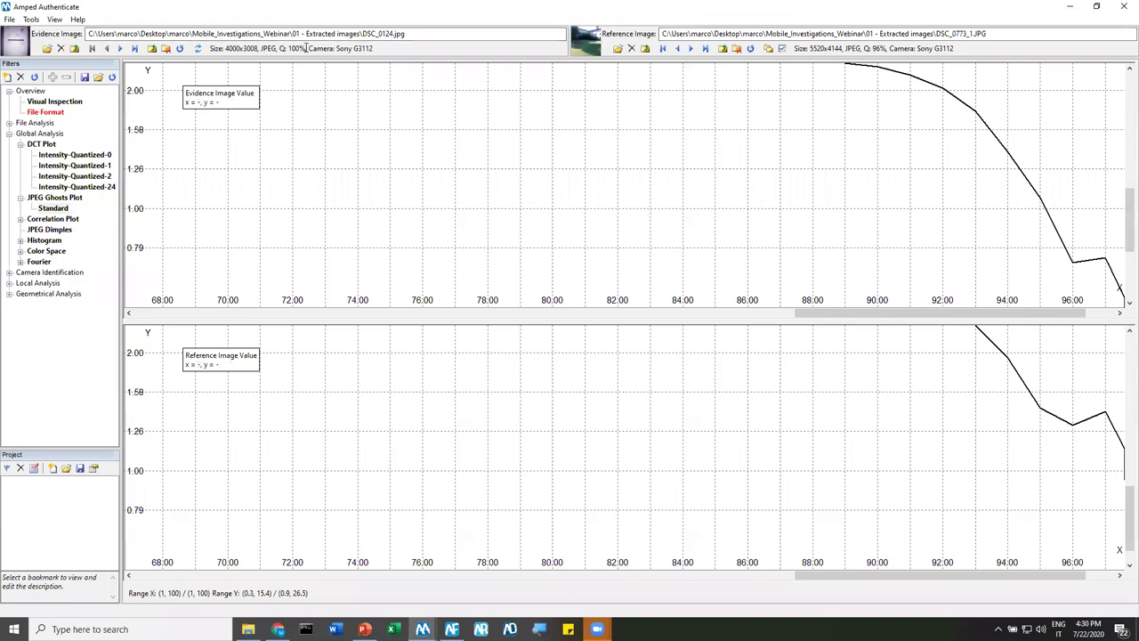
scroll(447, 171, down, 2)
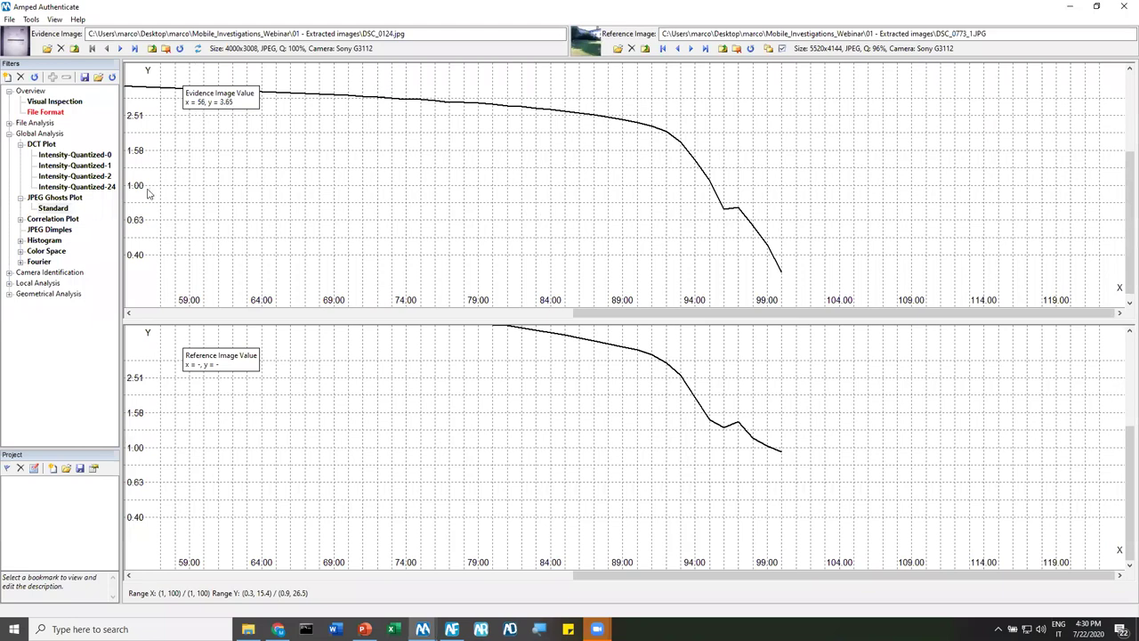
Remove the reference image and display the evidence image's ADJPEG map with the EM--1-12 preset from Local Analysis
click(632, 48)
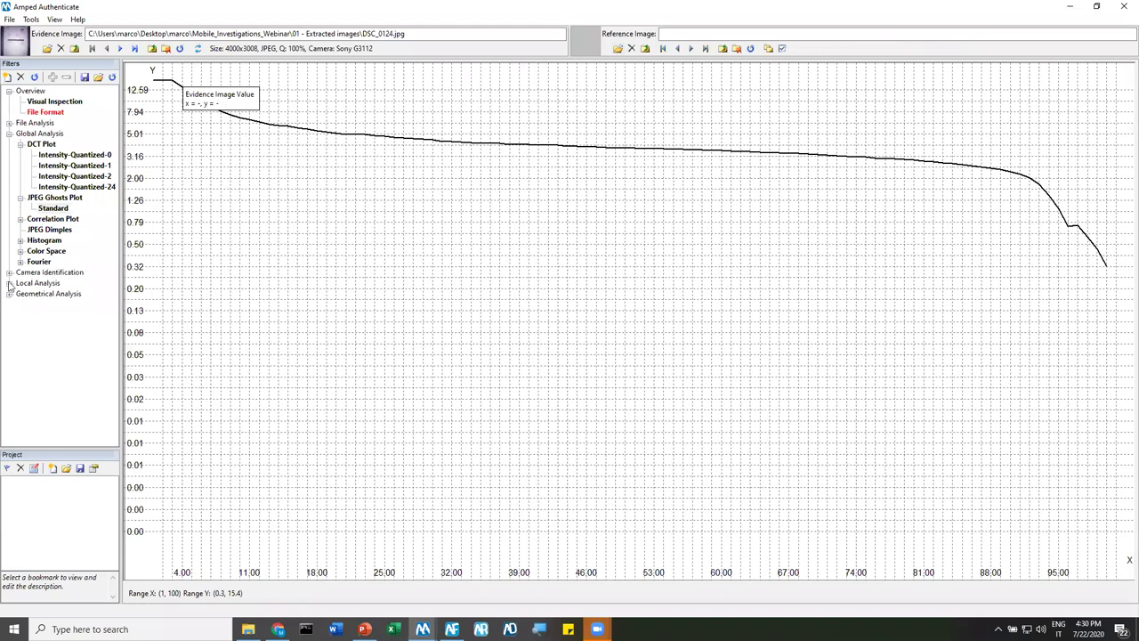
click(9, 283)
scroll(53, 278, down, 1)
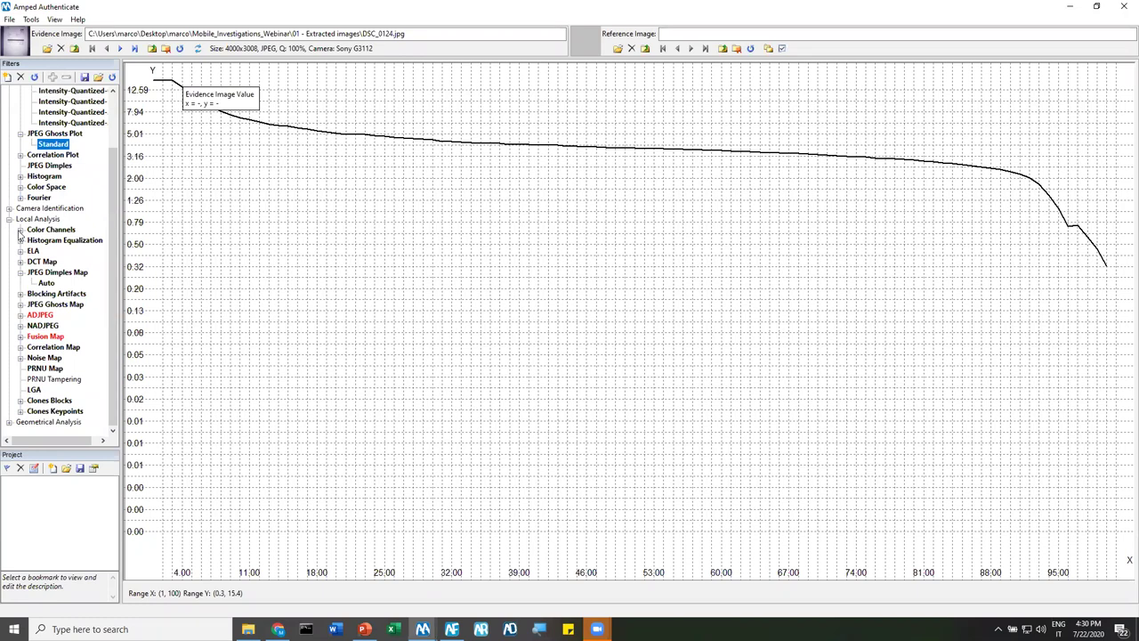
click(36, 19)
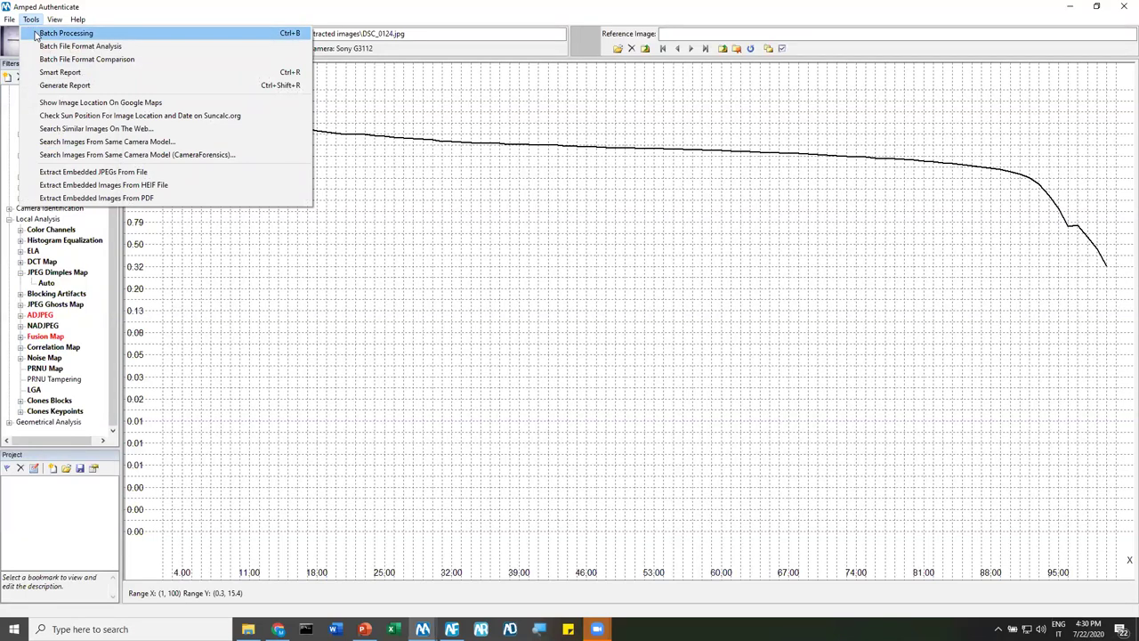
click(73, 281)
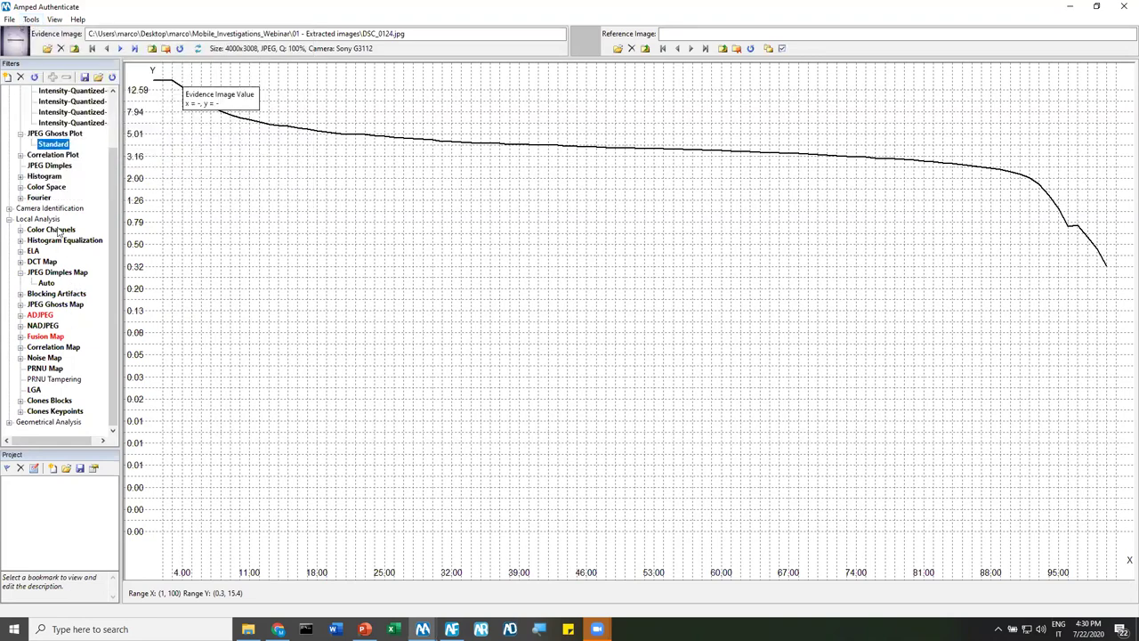
click(20, 316)
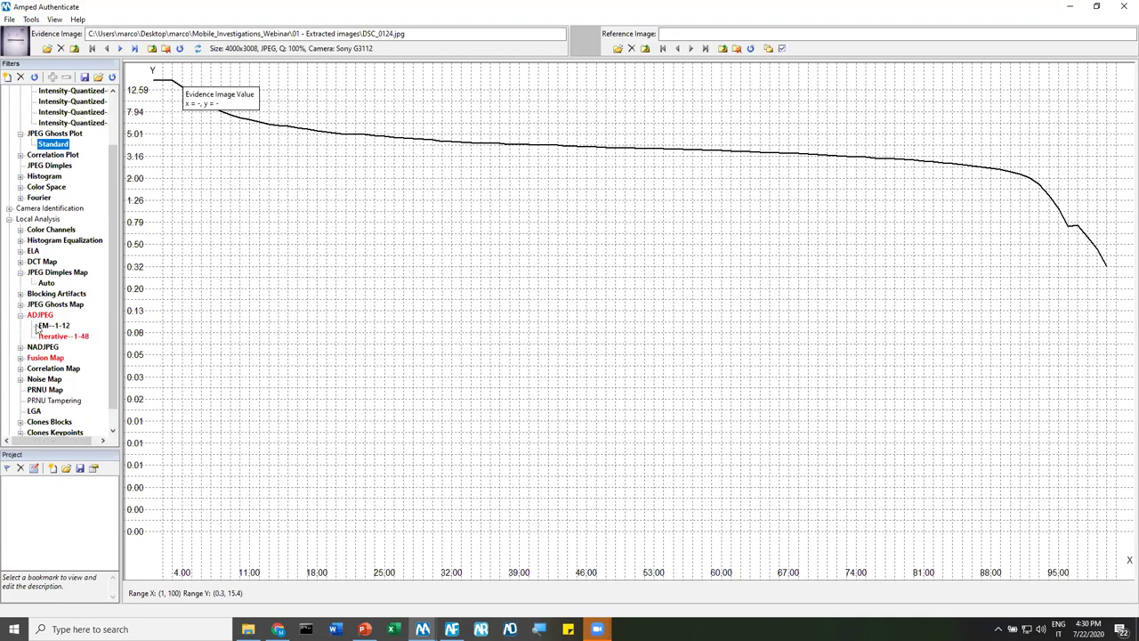
click(54, 326)
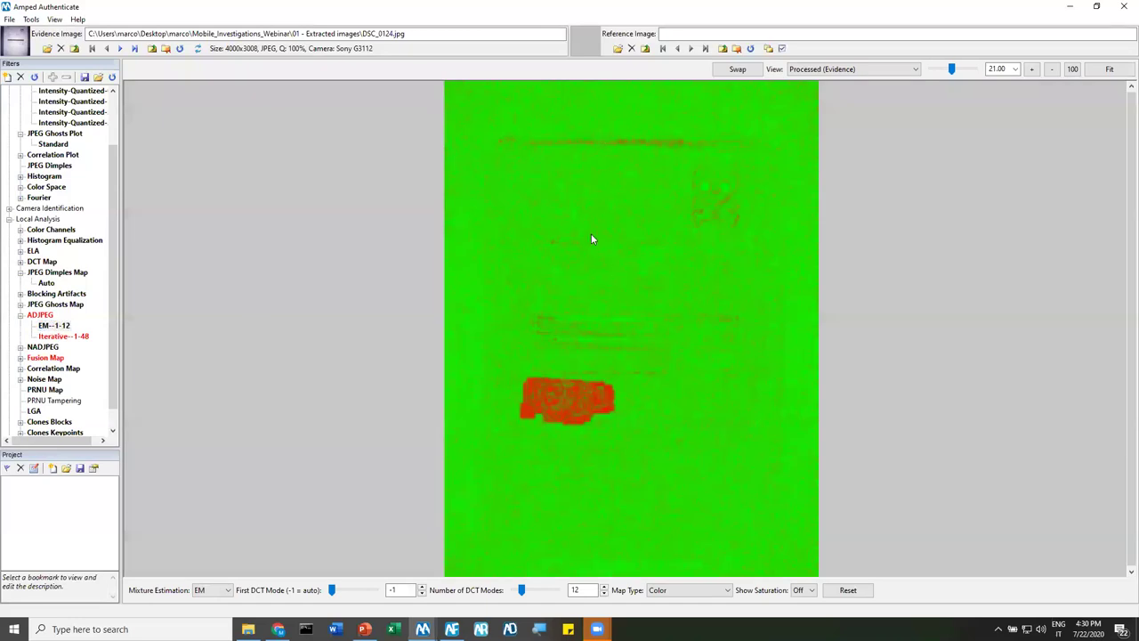
Alternate between the ADJPEG map and the original invoice photo to examine the red area below the invoice table
click(603, 242)
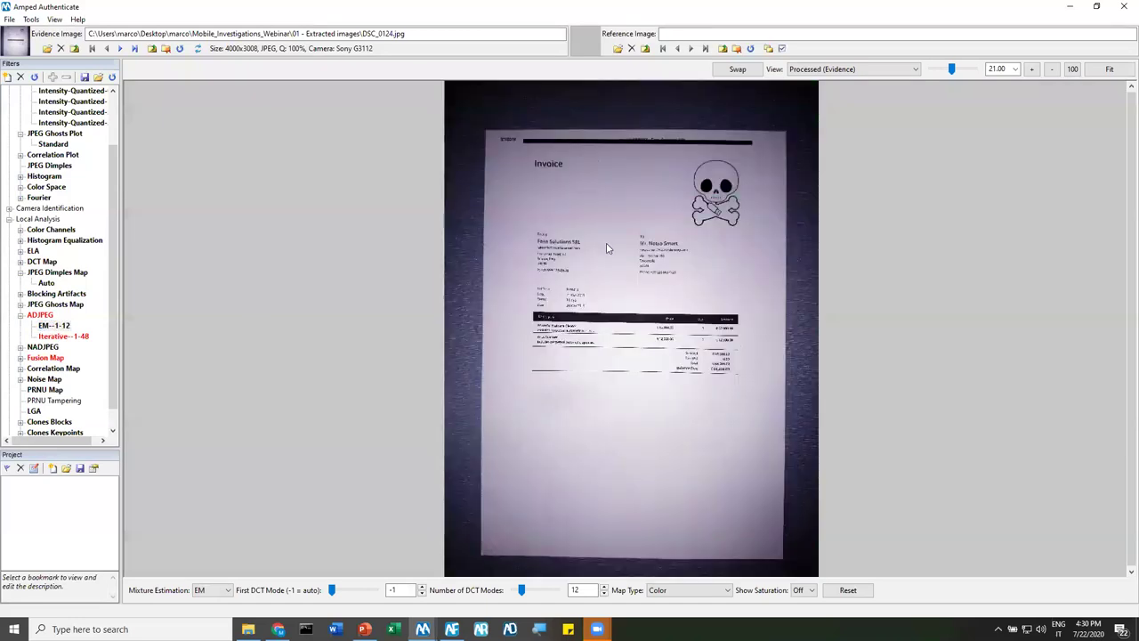
click(706, 251)
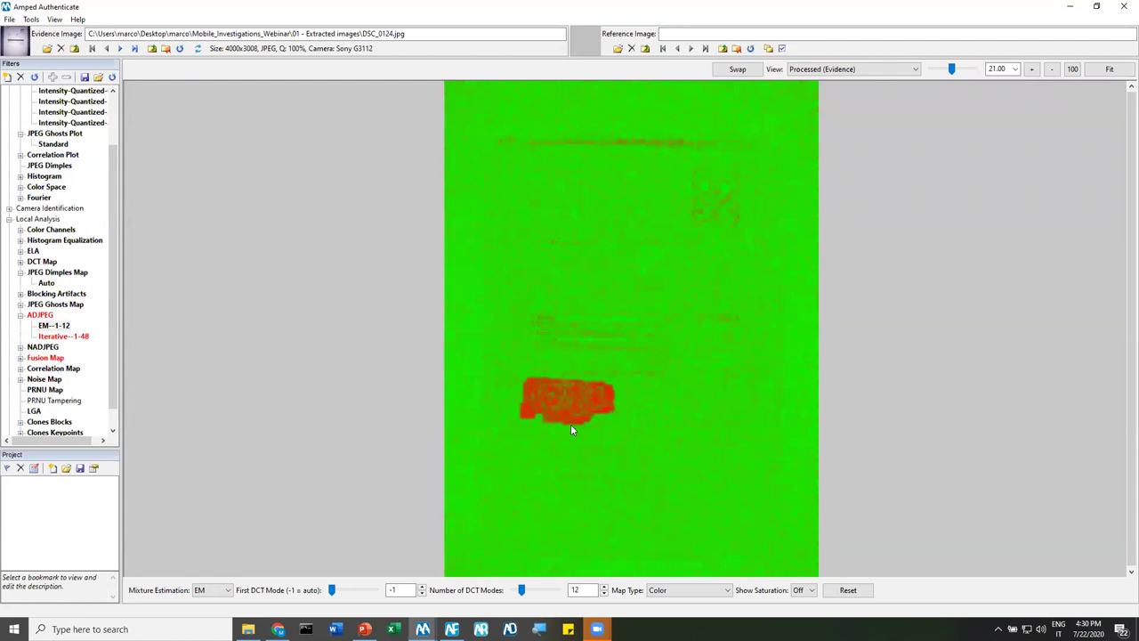
click(656, 398)
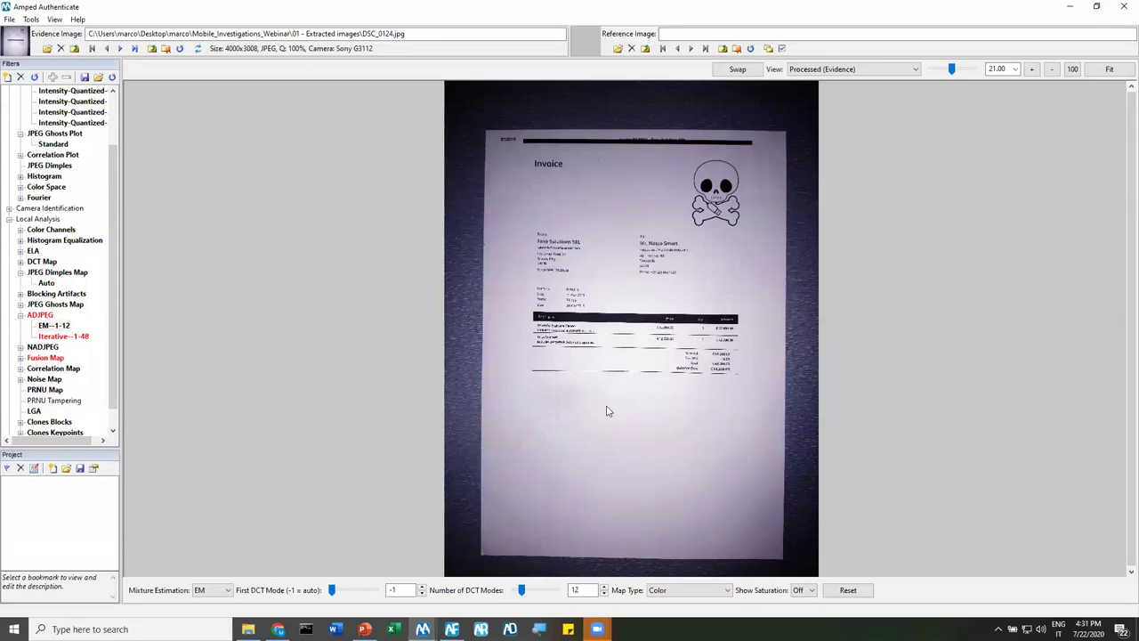
click(569, 396)
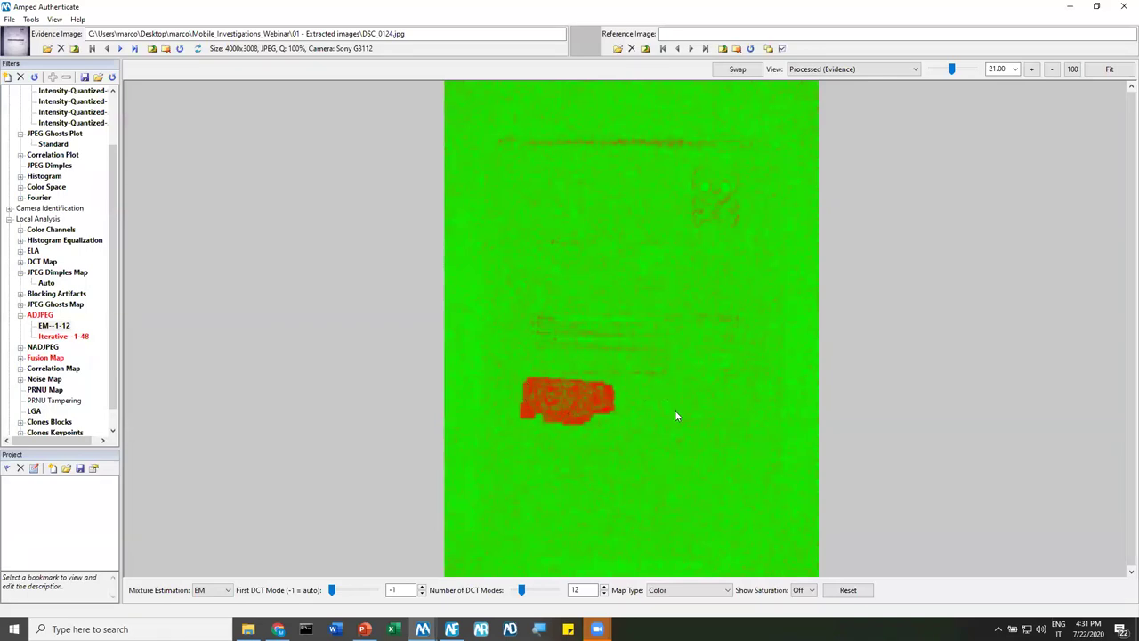
click(608, 449)
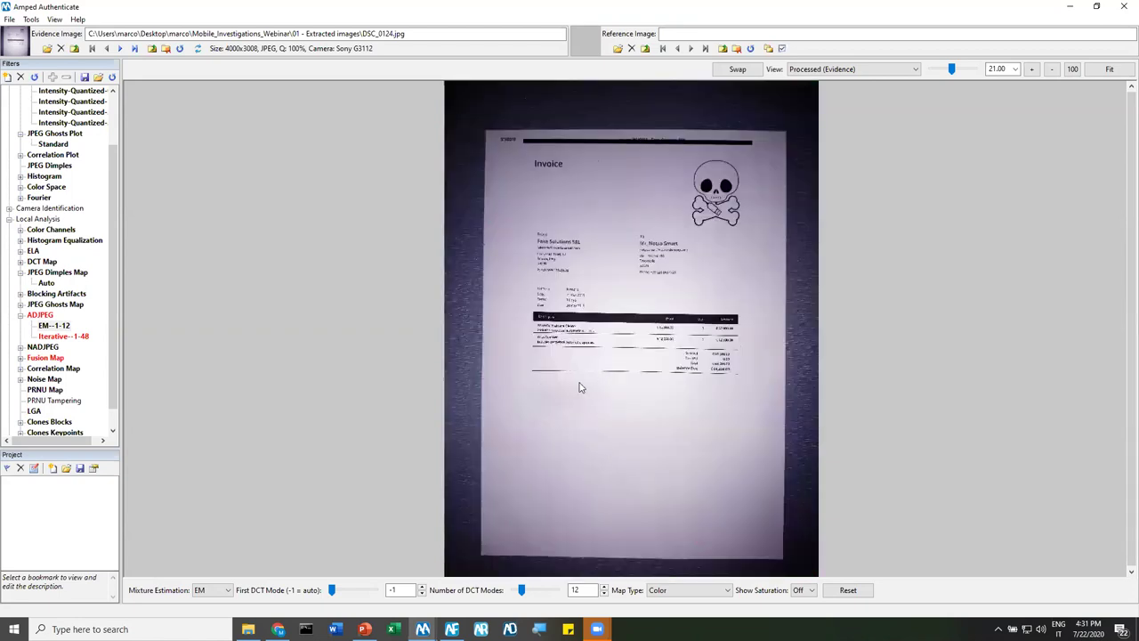
click(634, 401)
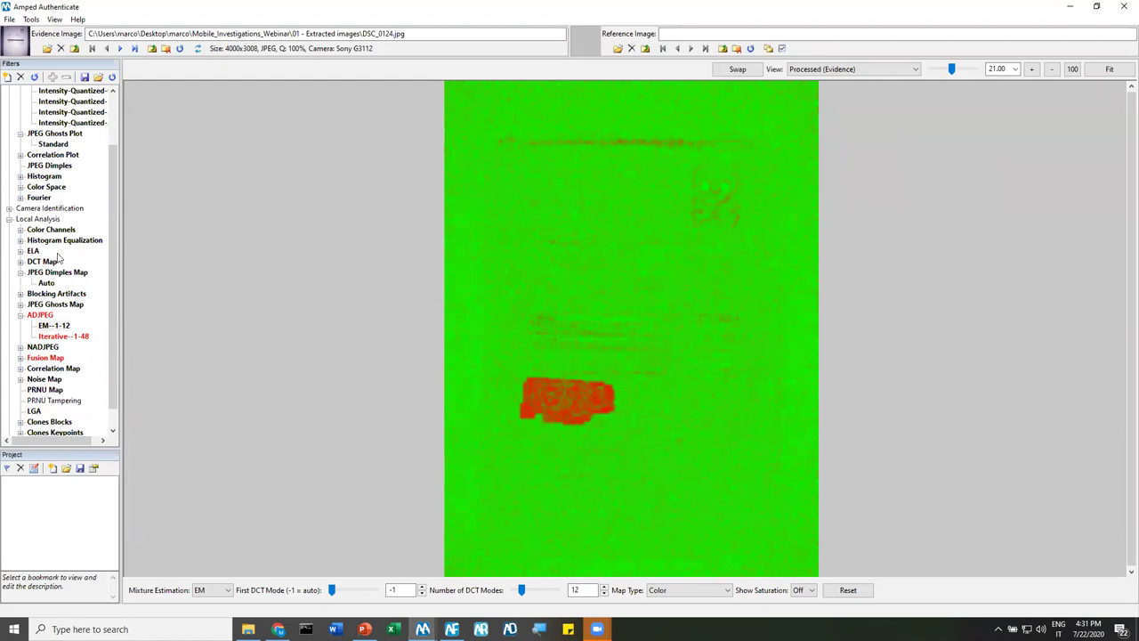
Compare the ELA results of the evidence image at MSE-80 and MSE-95, ending with MSE-85 displayed
click(20, 251)
click(51, 315)
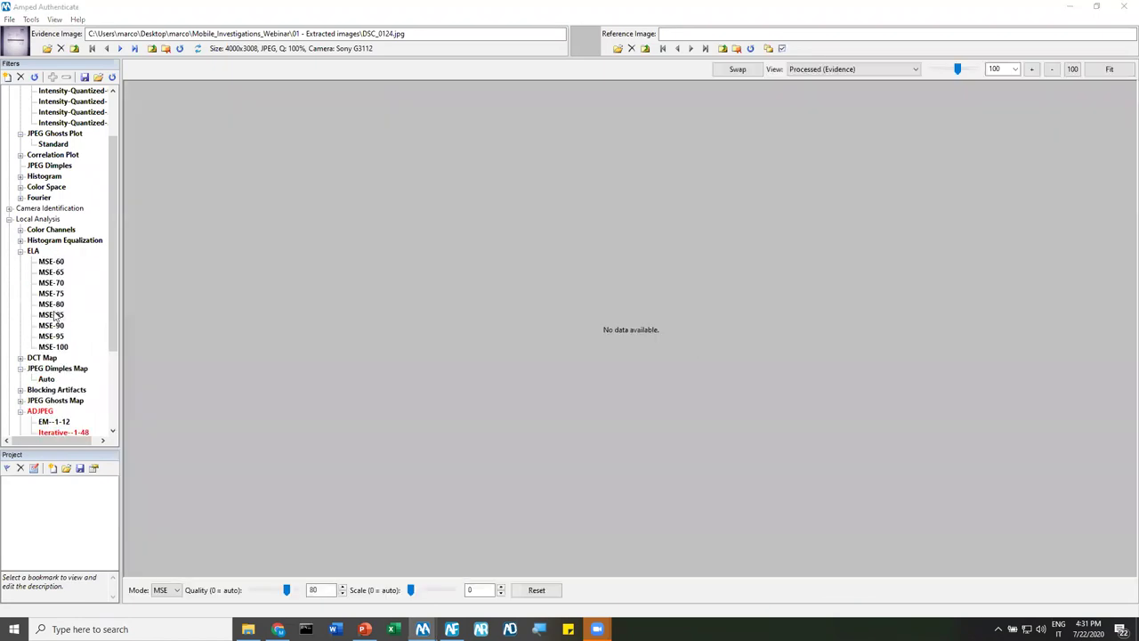
click(49, 305)
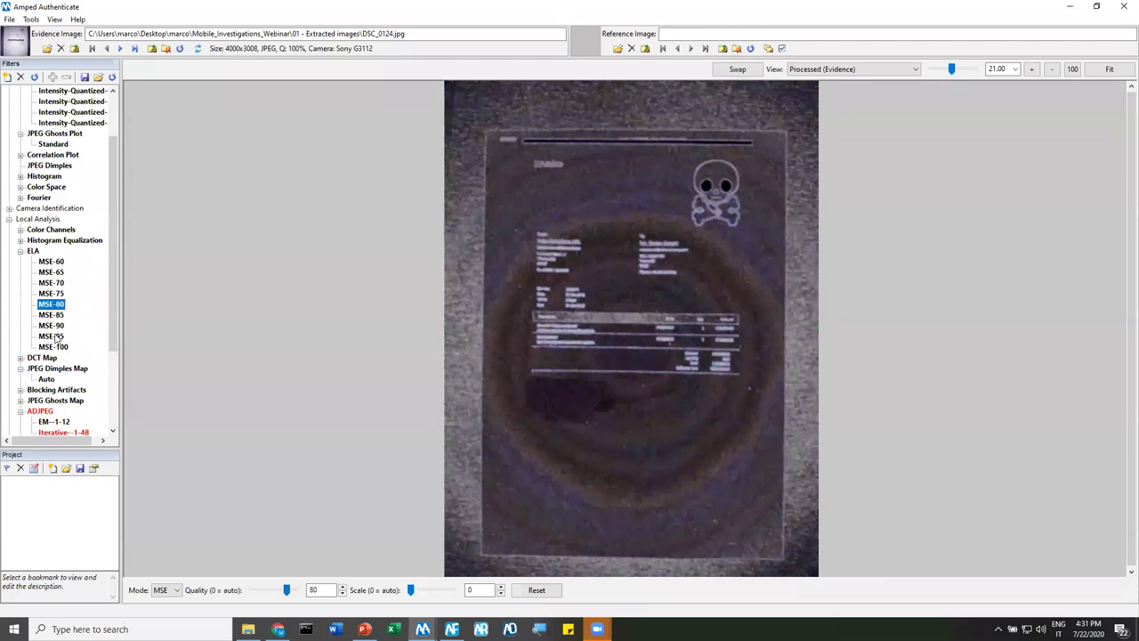
click(57, 338)
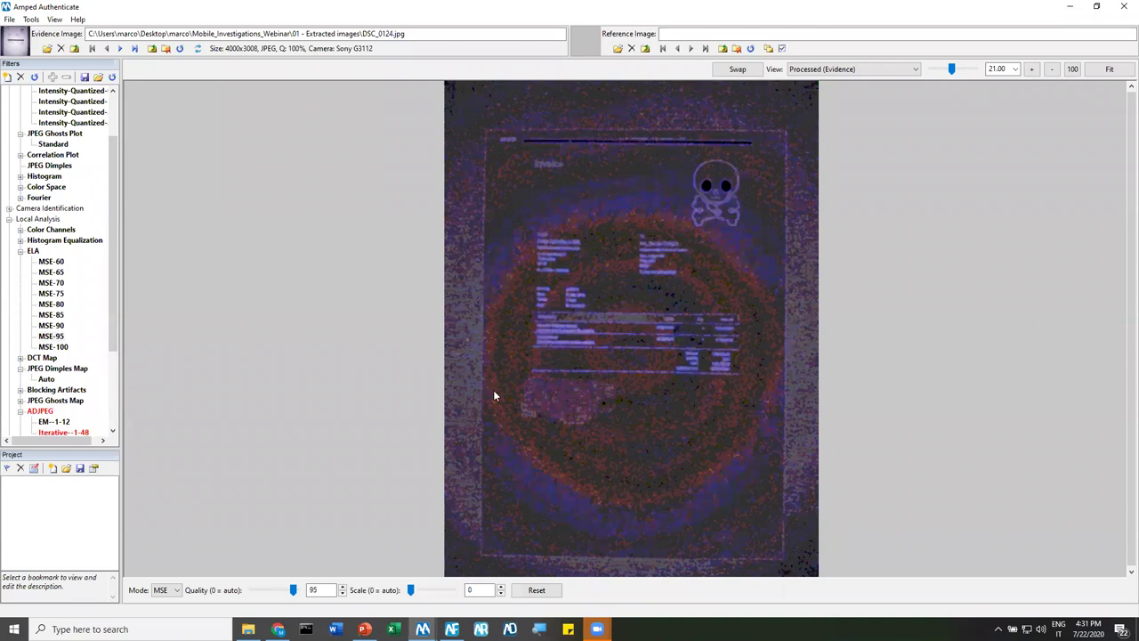
click(51, 316)
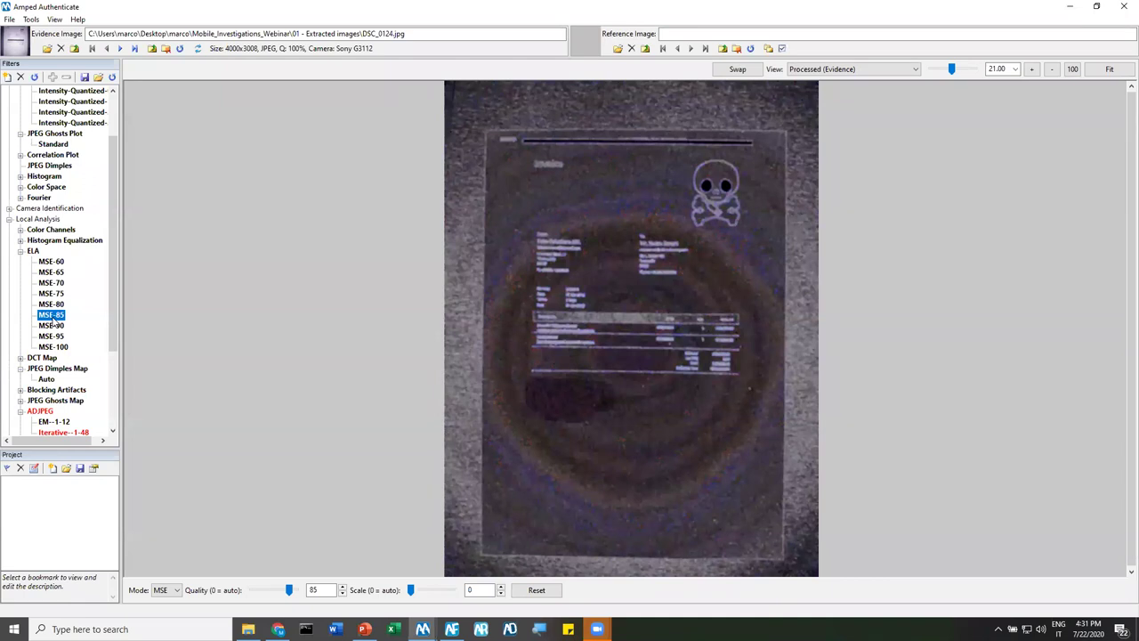
click(189, 375)
Bookmark the ELA MSE-85 result of DSC_0124 in the project and give it the description "Traces of manipulation"
click(7, 468)
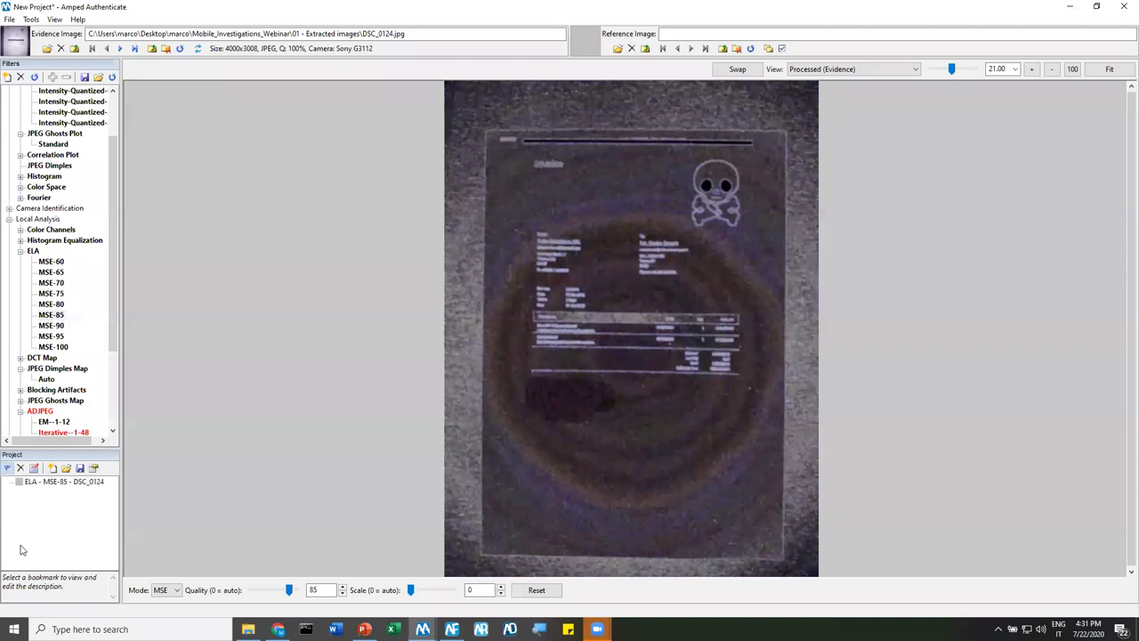
right_click(40, 484)
click(50, 580)
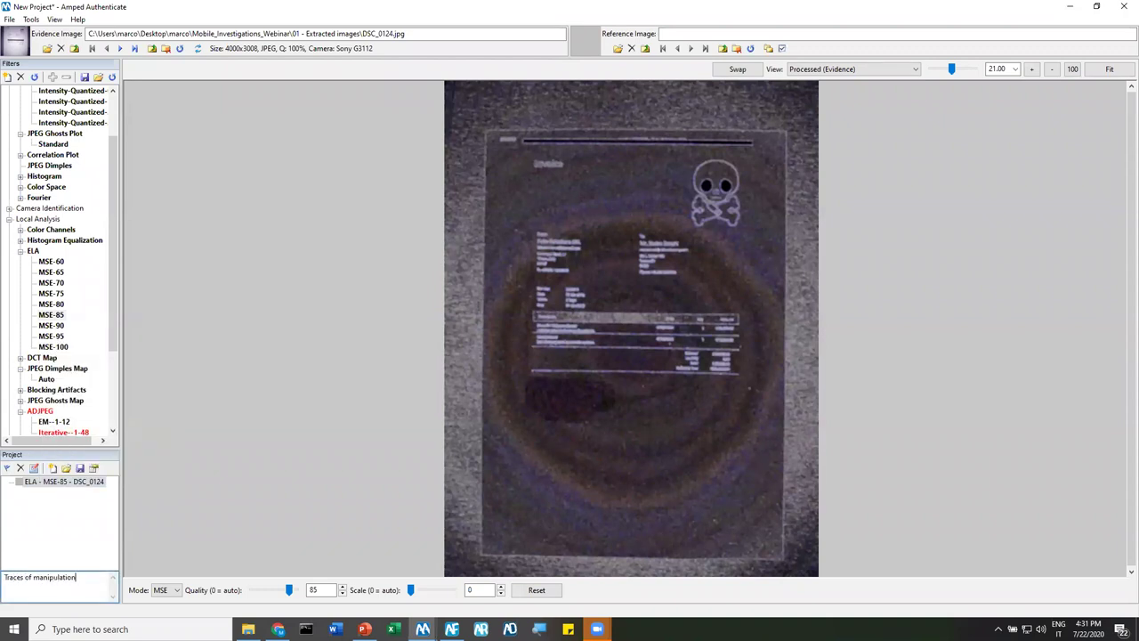
right_click(69, 491)
click(87, 403)
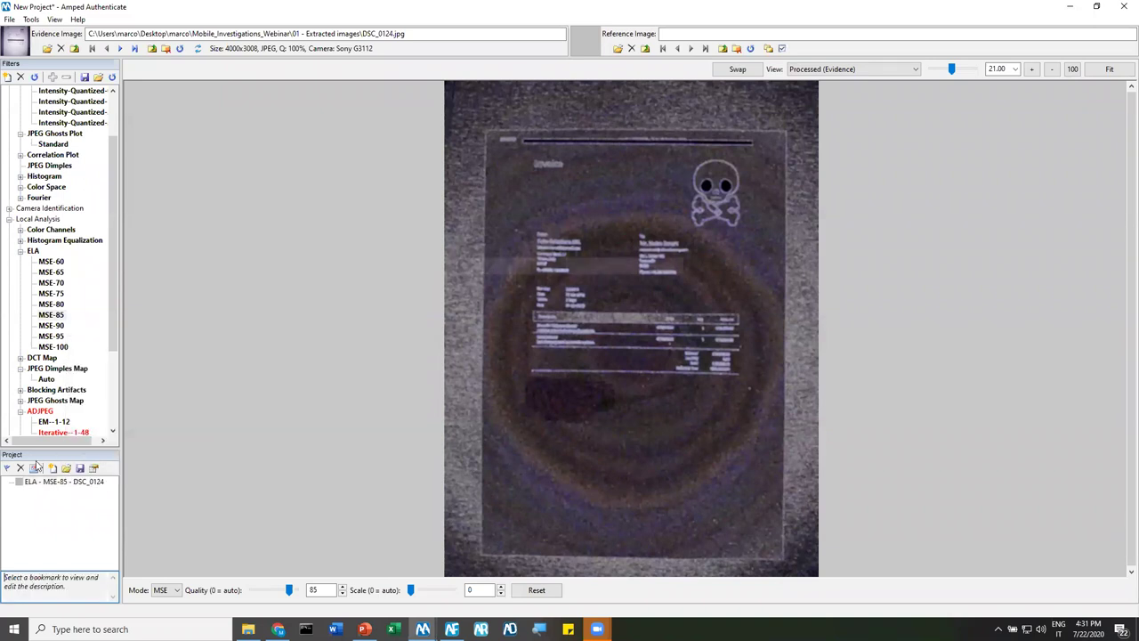
Try the Warning status on the ELA MSE-85 bookmark and set its final status to To Check
right_click(52, 486)
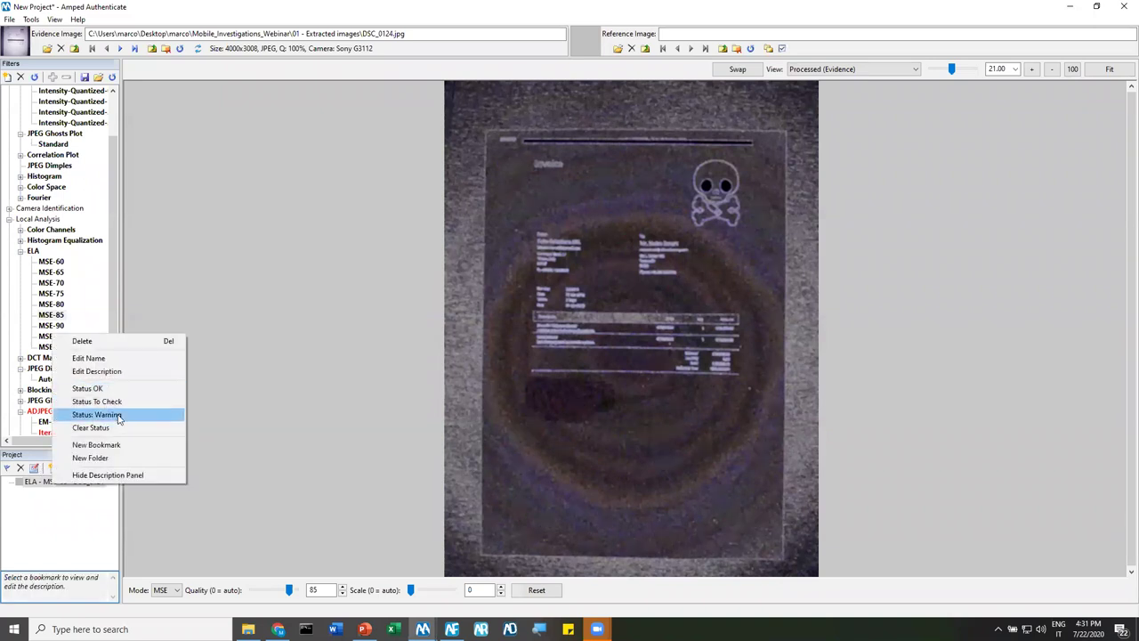
click(96, 415)
right_click(64, 488)
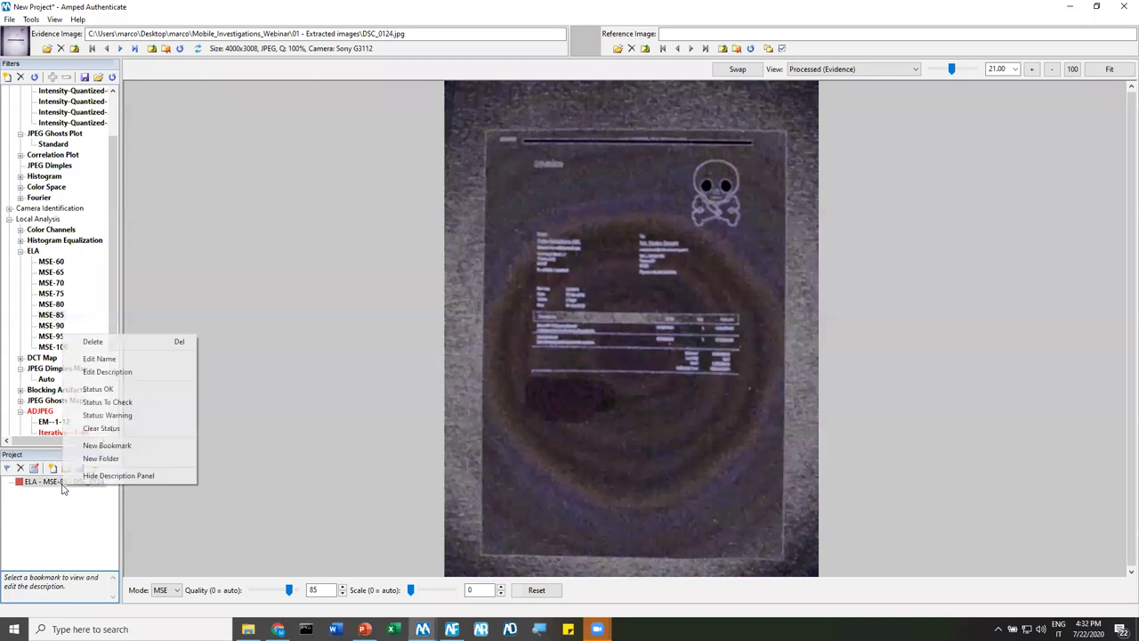
click(103, 416)
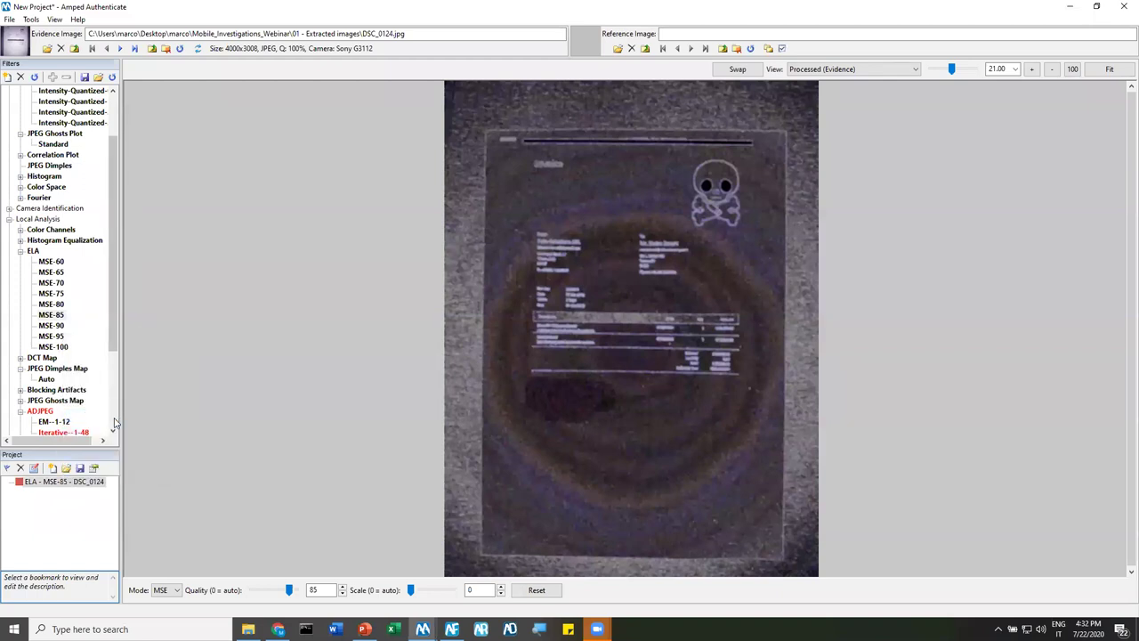
right_click(67, 481)
click(114, 397)
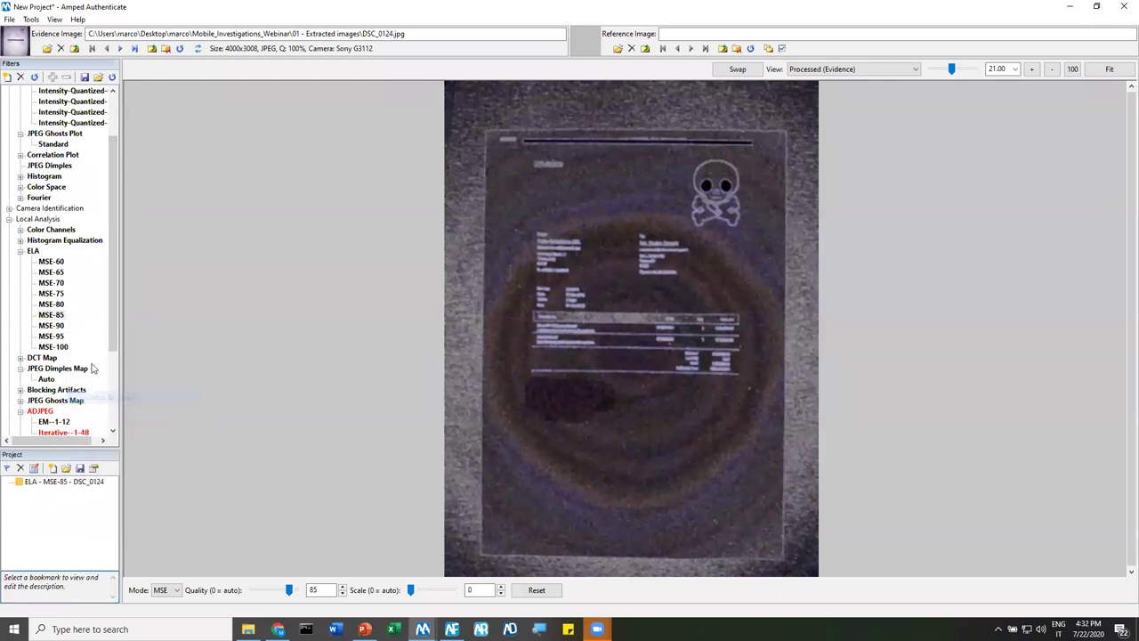
Bookmark the evidence image's ADJPEG EM--1-12 result in the project and set the bookmark's status to Warning
click(55, 422)
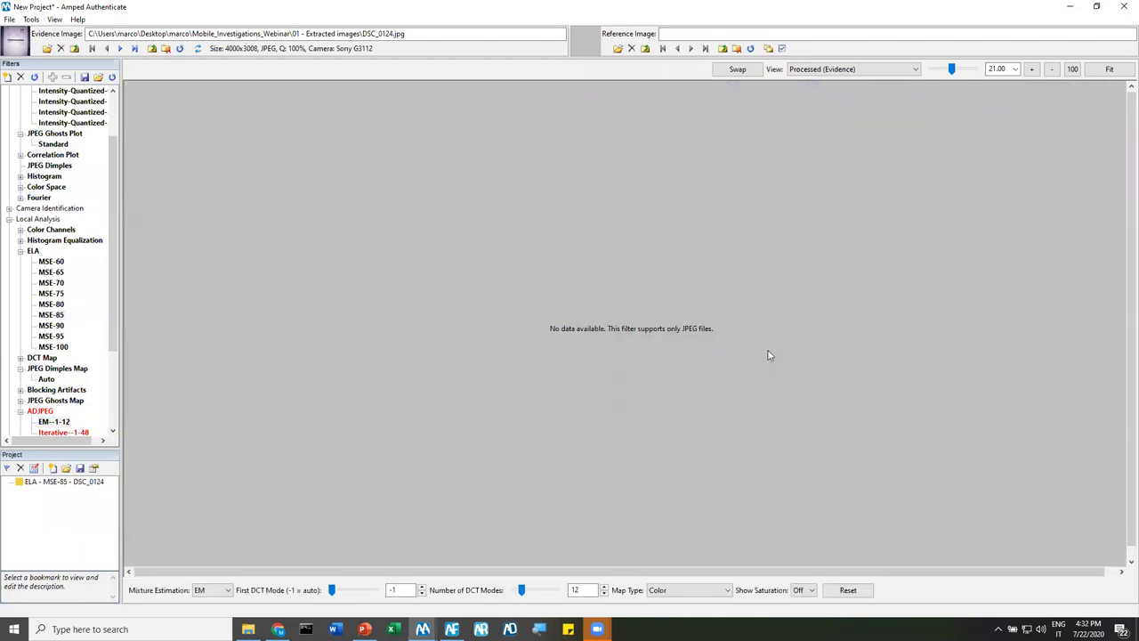
click(7, 468)
right_click(39, 494)
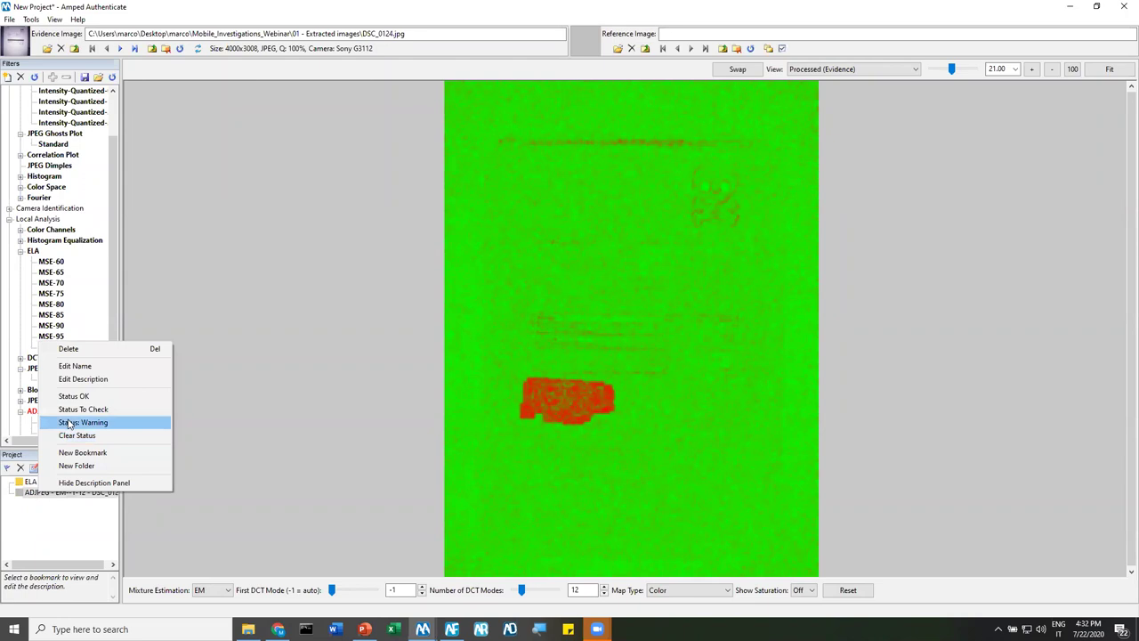
click(97, 424)
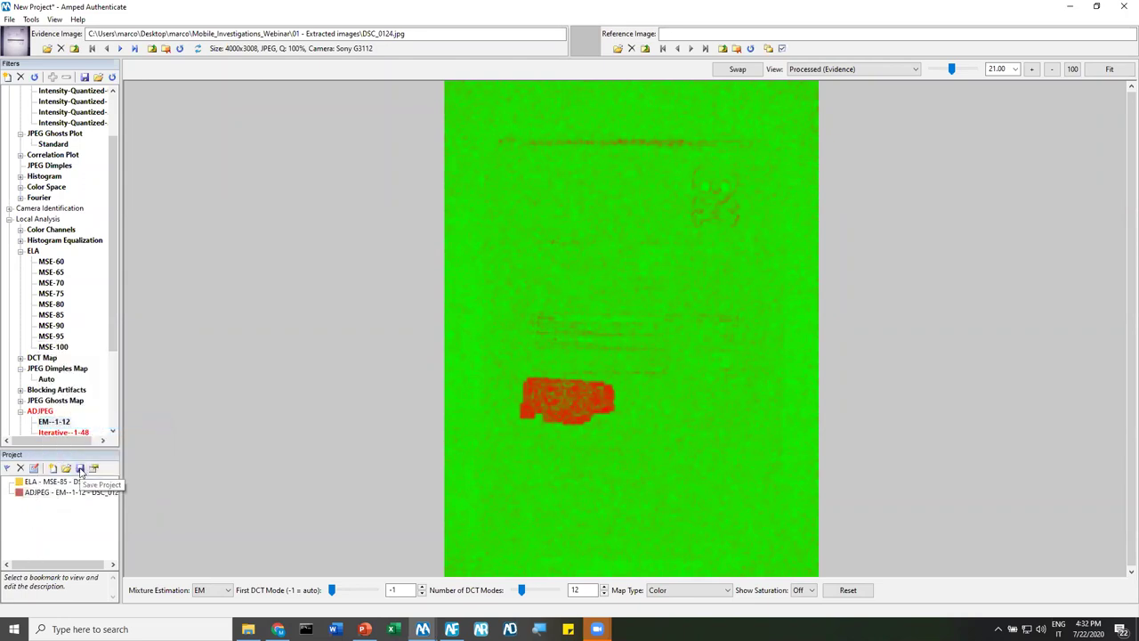
Save the project as DSC_0124.aap in the 01 - Extracted images folder and collapse the ELA presets in the filter list
click(81, 470)
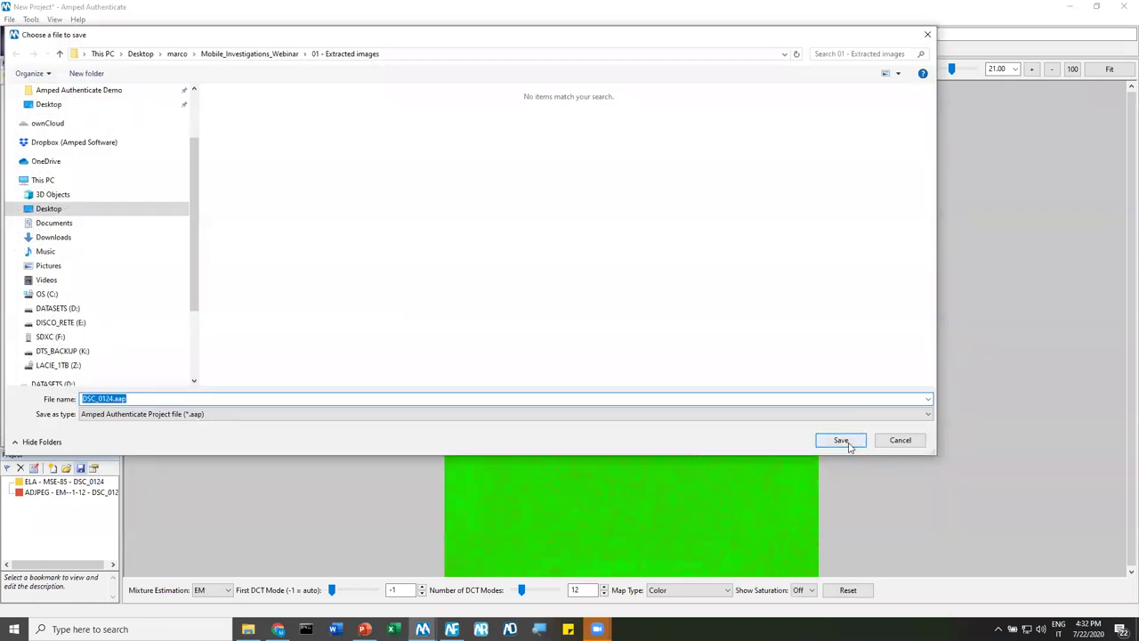
click(835, 435)
scroll(73, 397, down, 3)
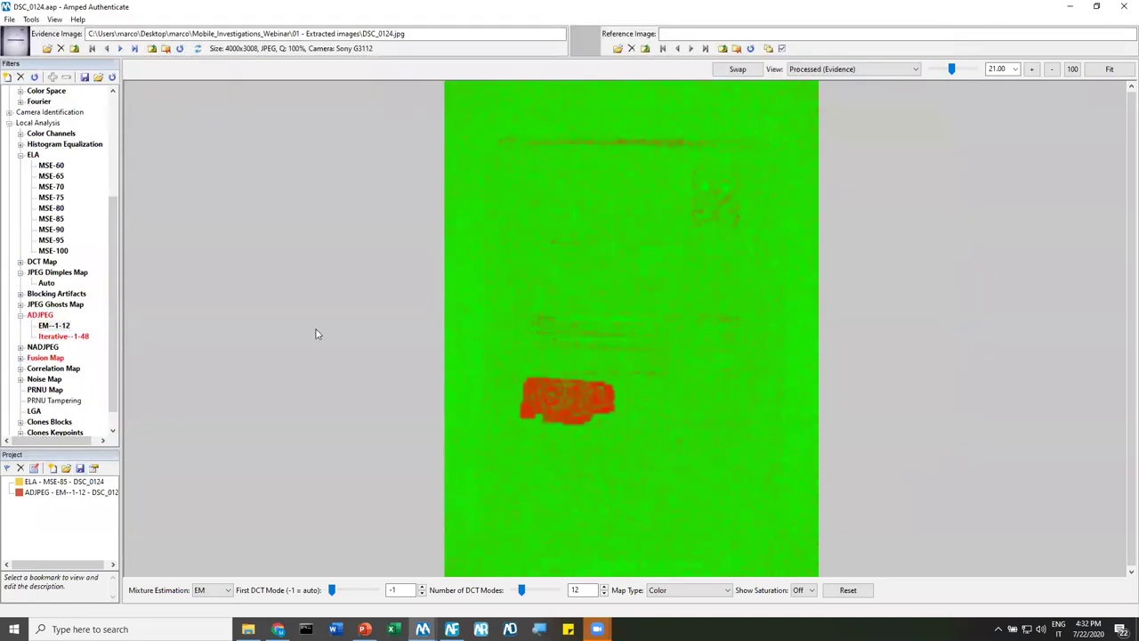
scroll(38, 385, down, 1)
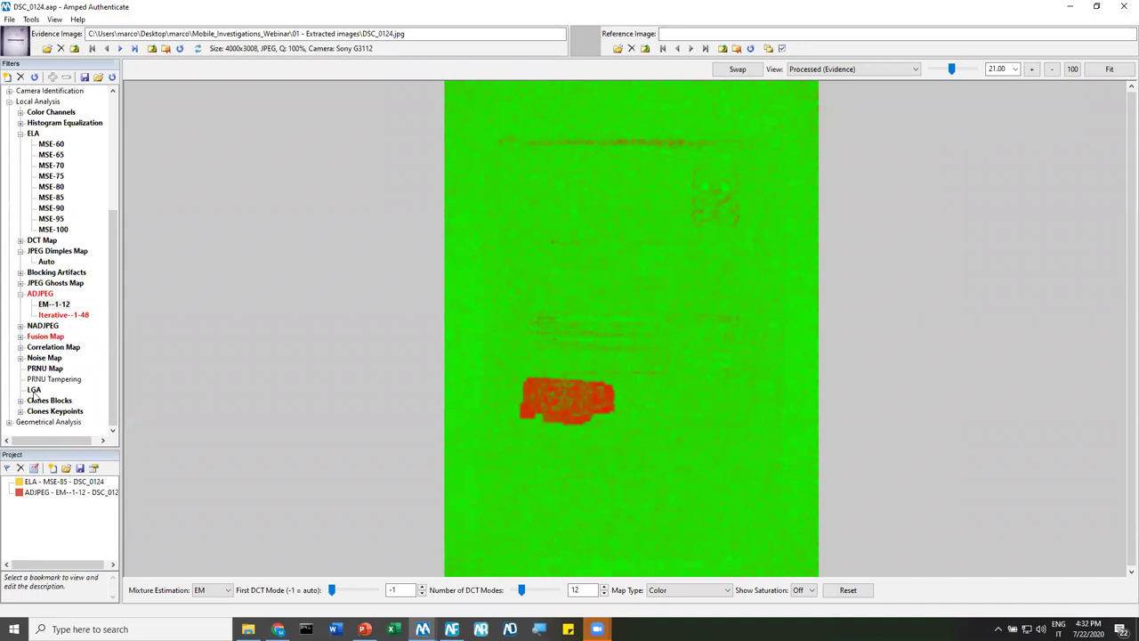
click(20, 133)
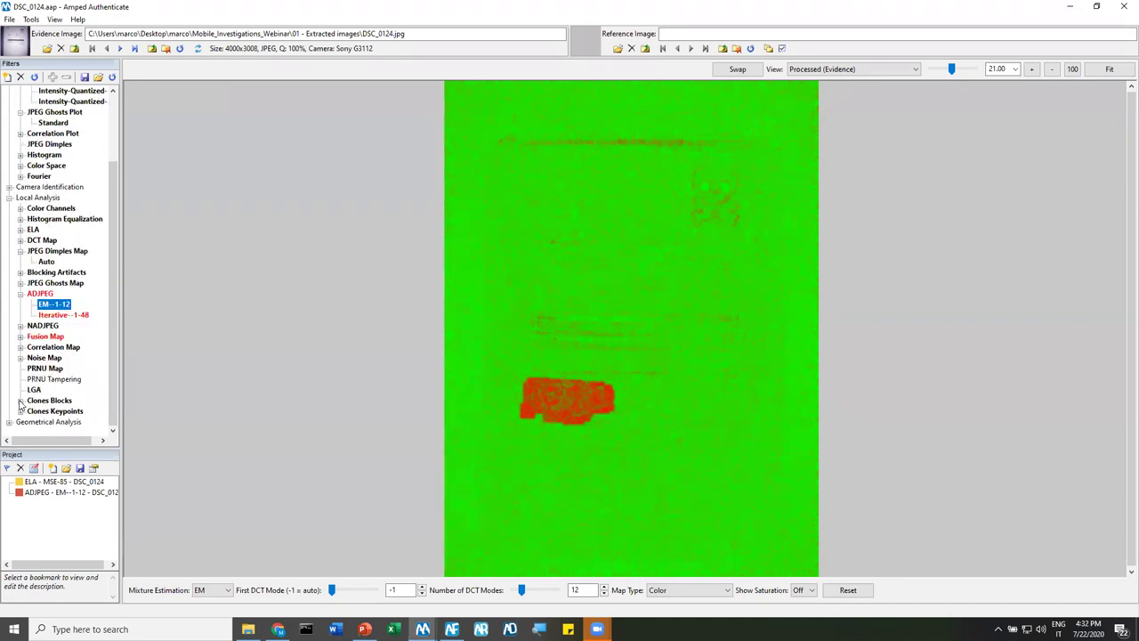
click(454, 392)
Generate the report from the project's bookmarks and show it maximized in the browser
click(30, 18)
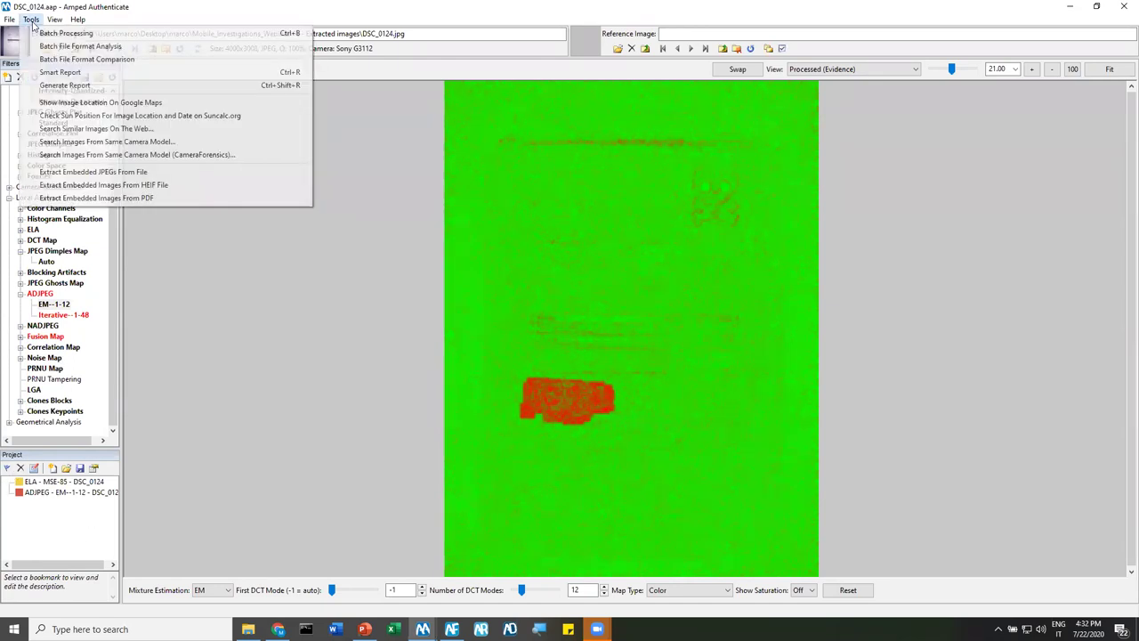
click(65, 85)
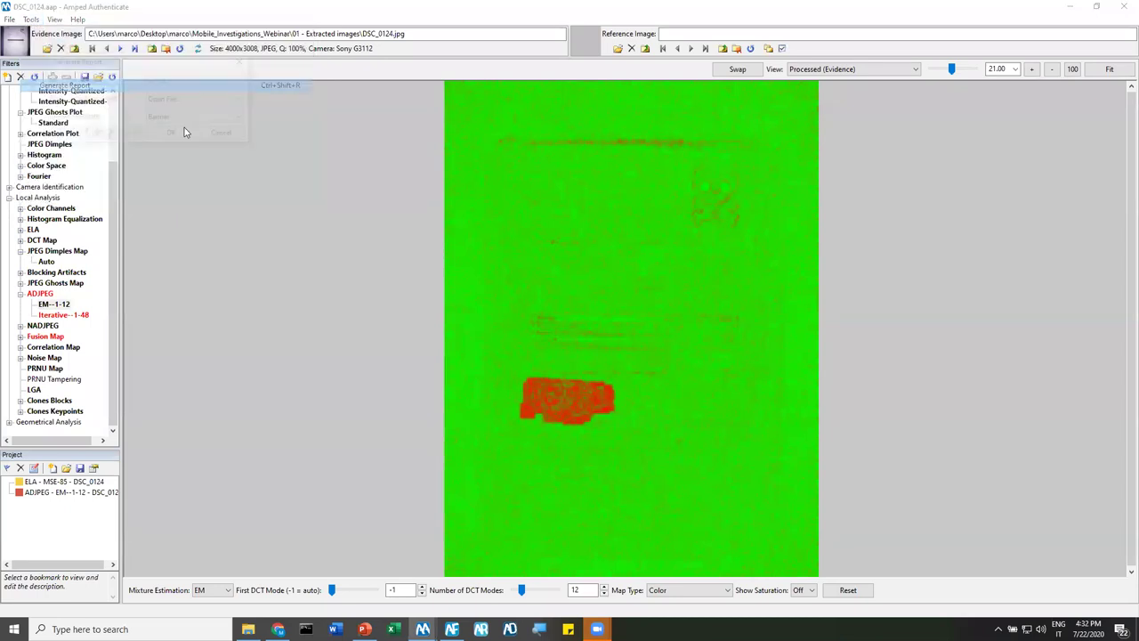
click(182, 134)
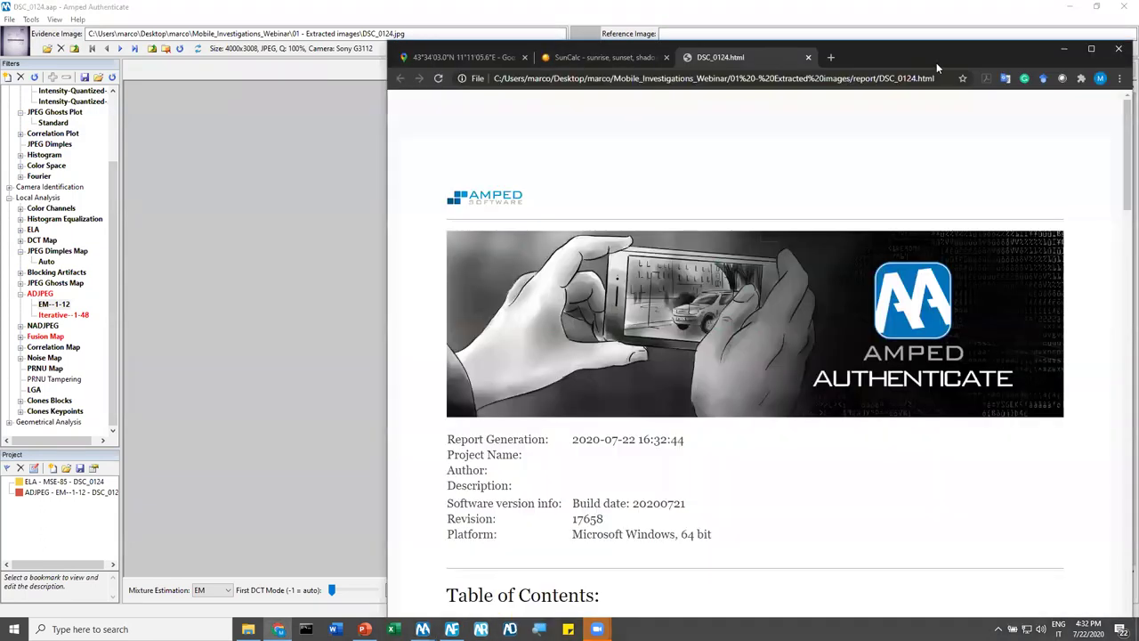
double_click(937, 62)
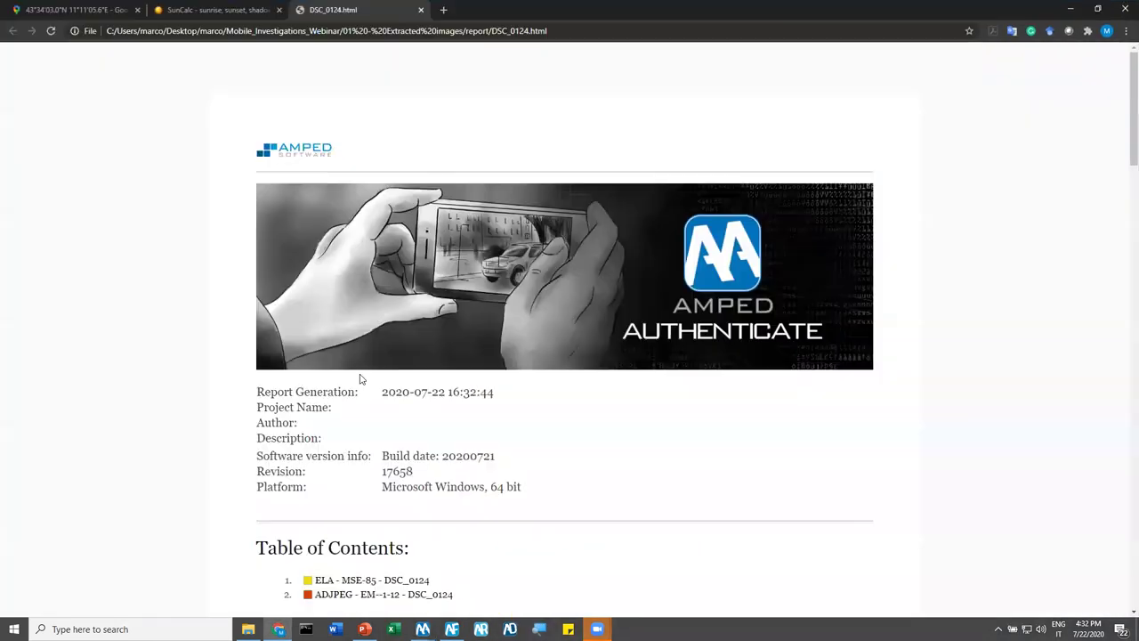
Review the report's generation details and the ELA MSE-85 section's comment, status, input files and filter description
scroll(480, 338, down, 2)
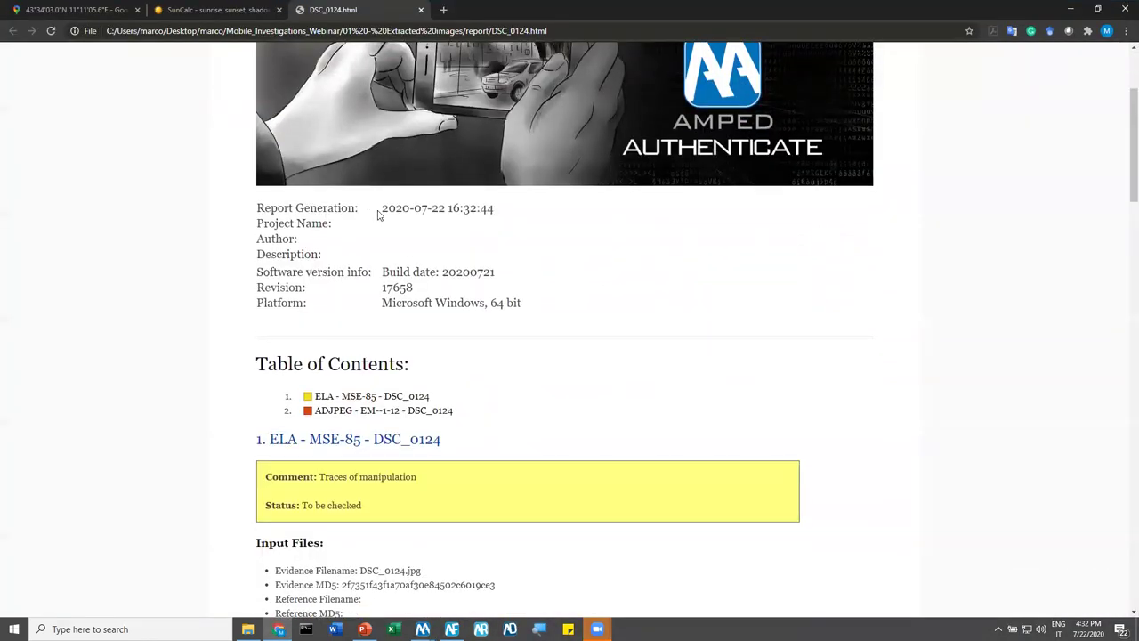
drag(382, 215, 487, 209)
click(387, 316)
scroll(470, 329, down, 2)
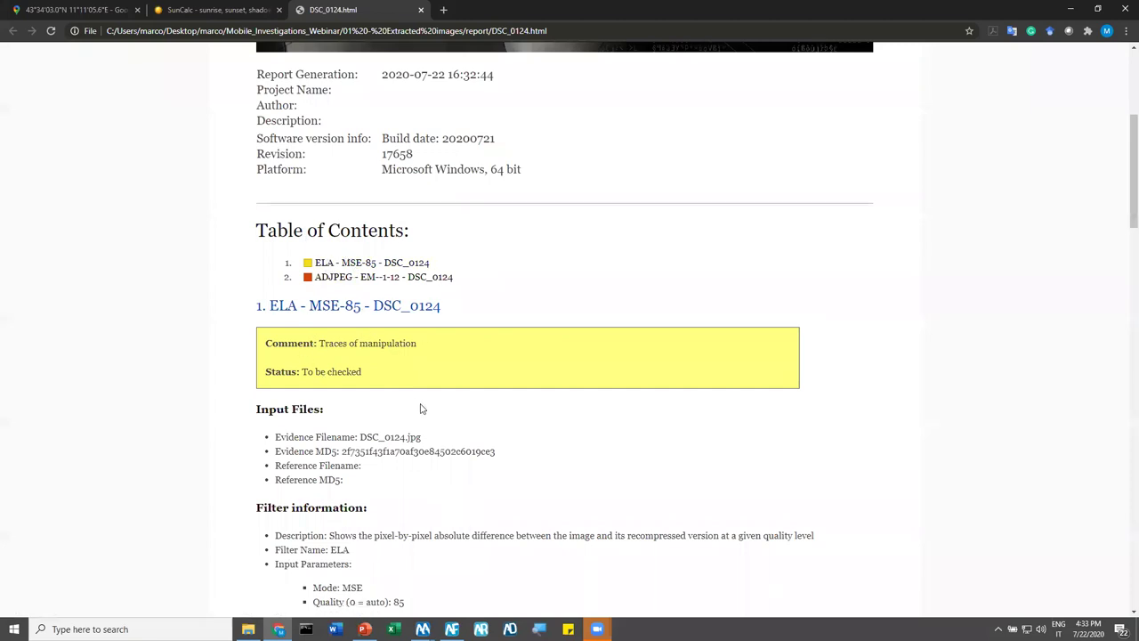
scroll(425, 400, down, 3)
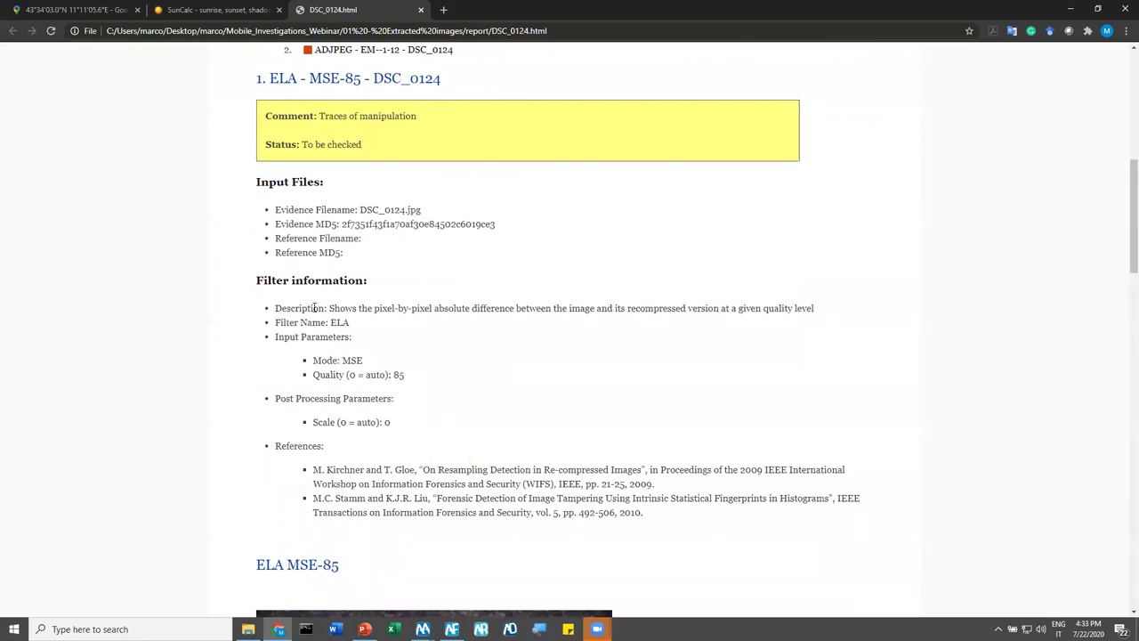
drag(331, 309, 591, 309)
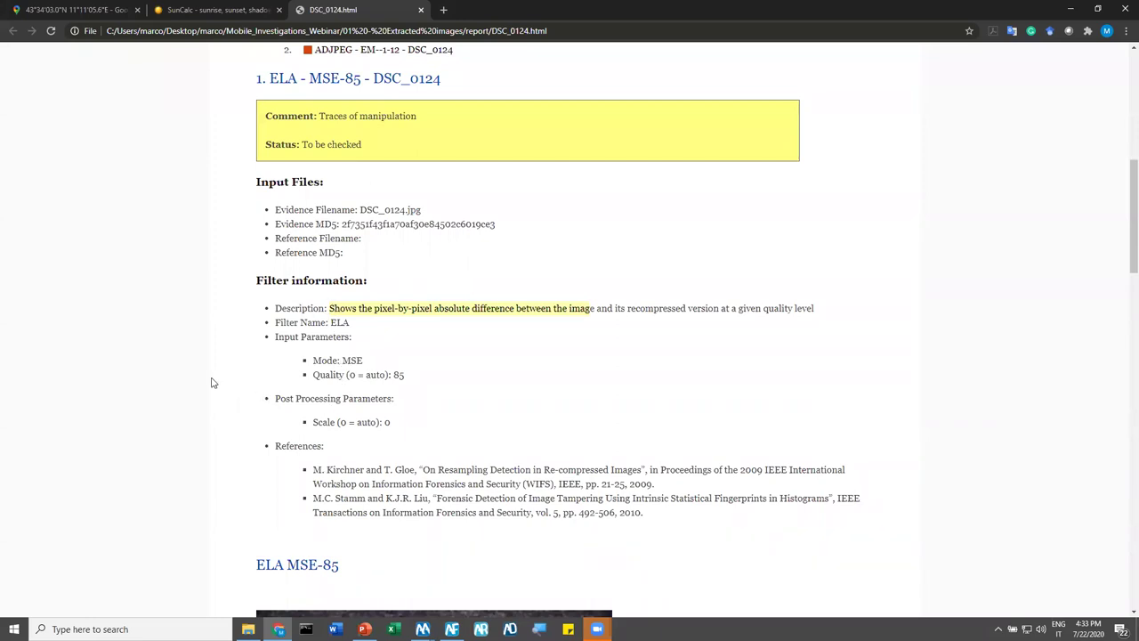
Examine the scientific references and result images in the report's ELA and ADJPEG sections, and return to Amped Authenticate
scroll(391, 481, down, 3)
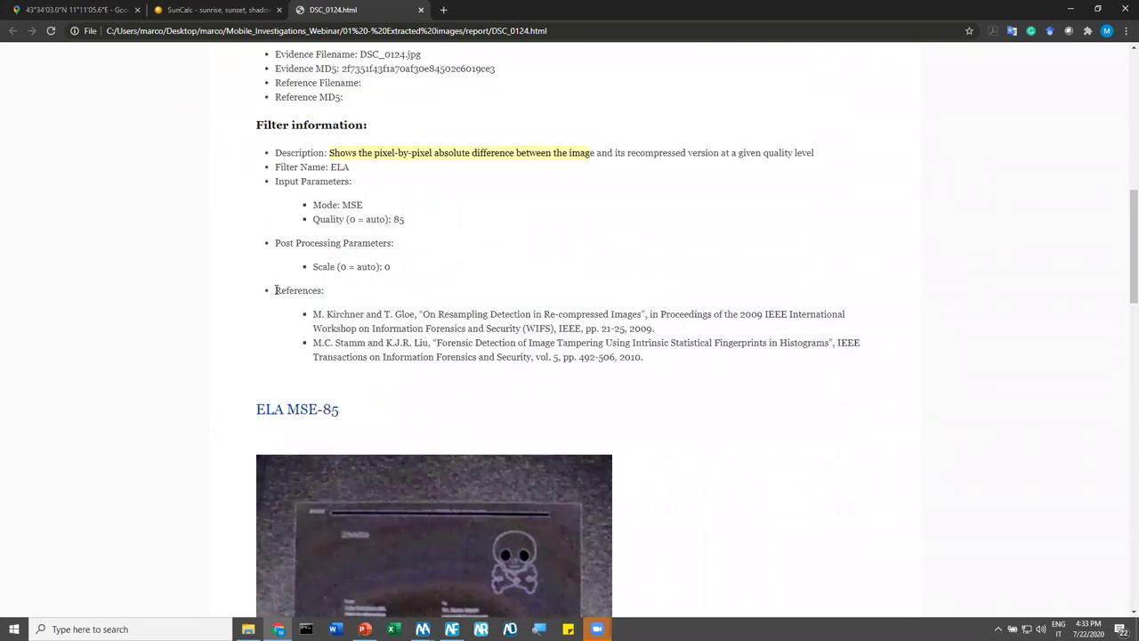
drag(309, 312, 673, 364)
click(327, 82)
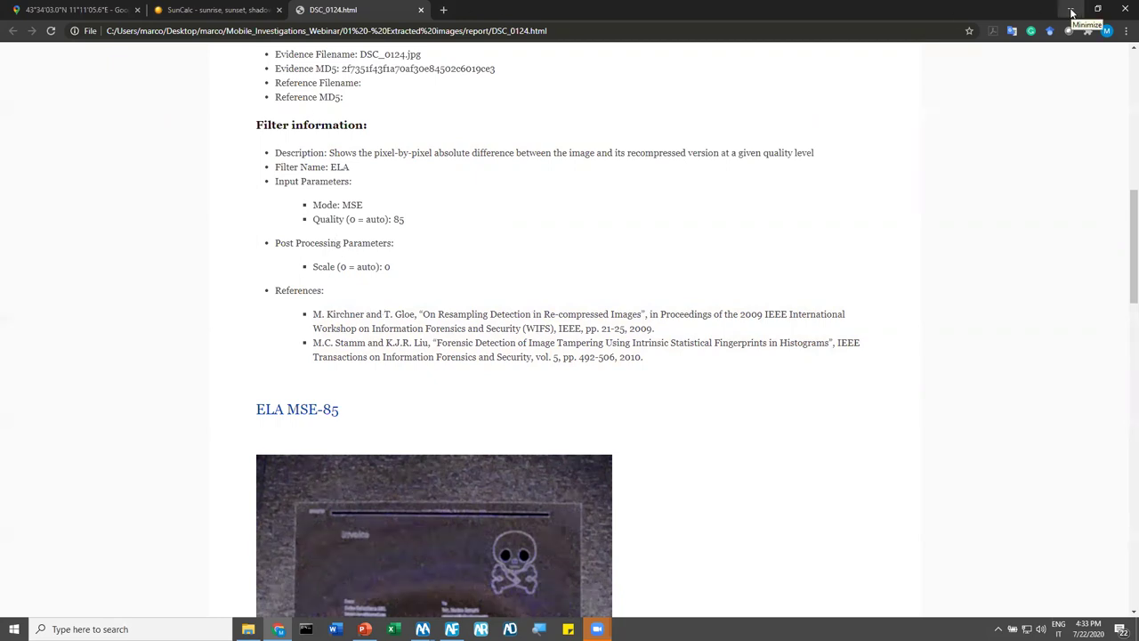
scroll(508, 395, down, 3)
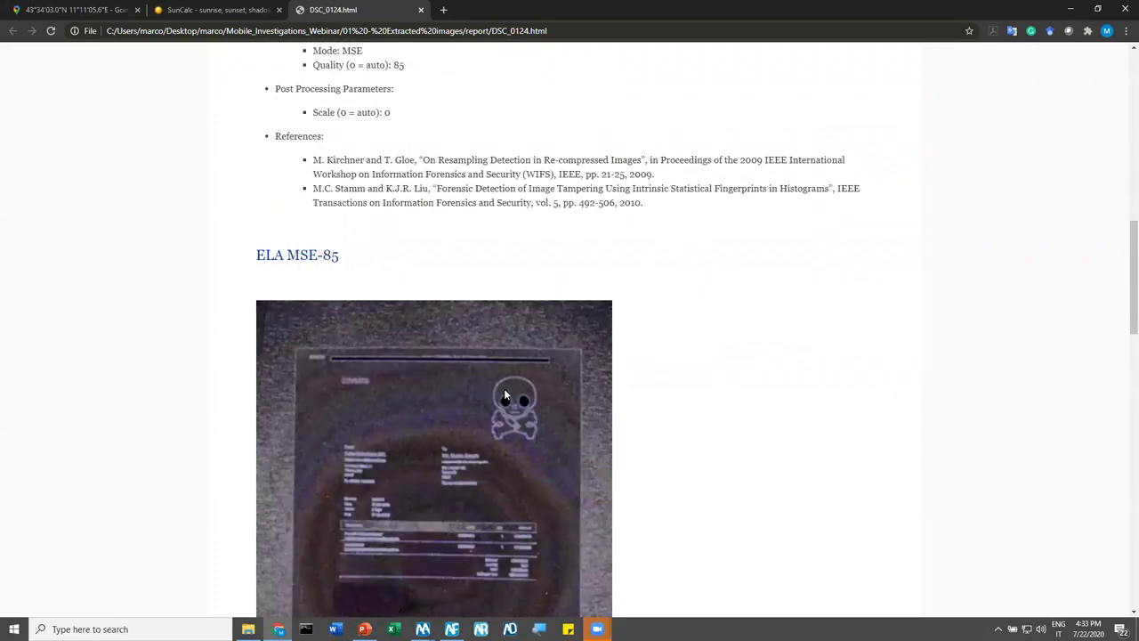
scroll(534, 382, down, 15)
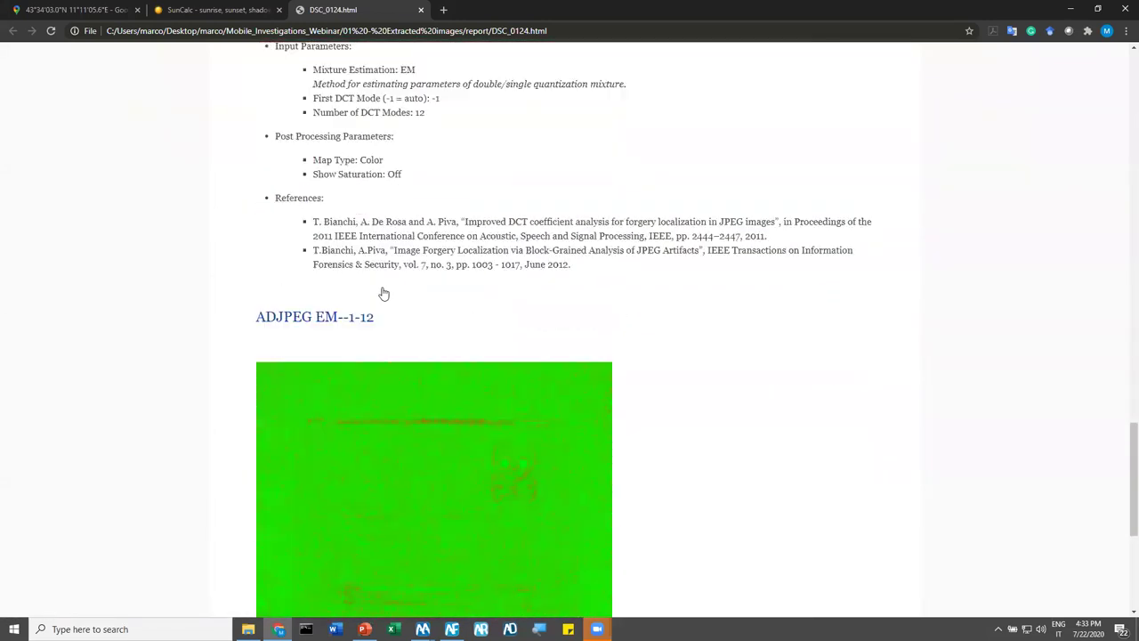
click(1070, 9)
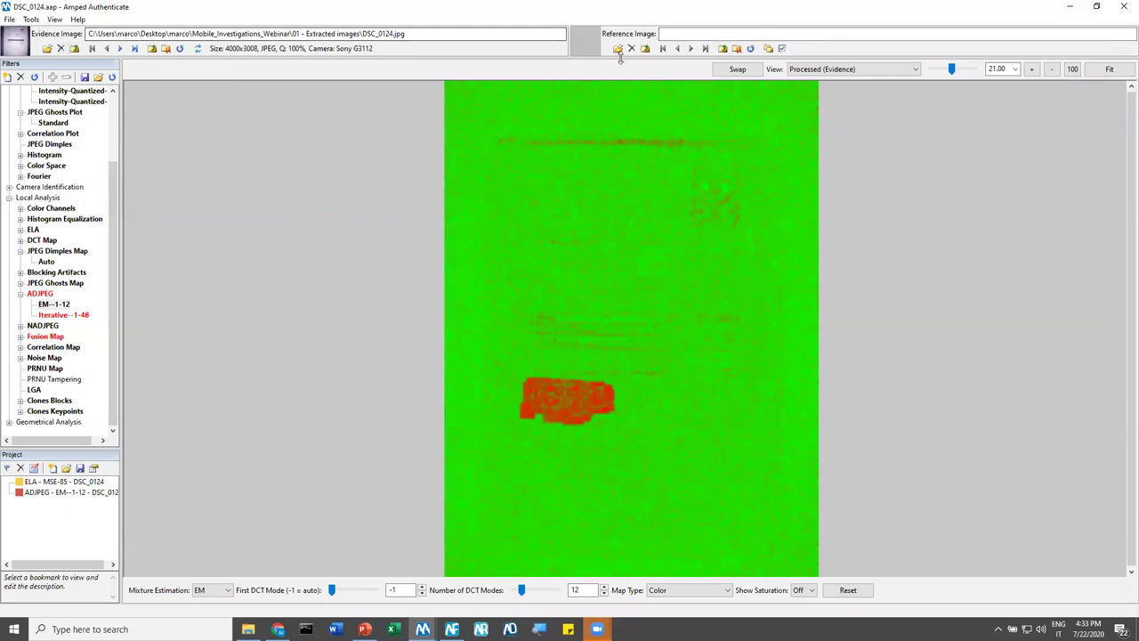
Replace the evidence image with WhatsApp Image 2018-11-29 at 13.23.45.jpeg from the 01 - Extracted images folder
click(114, 107)
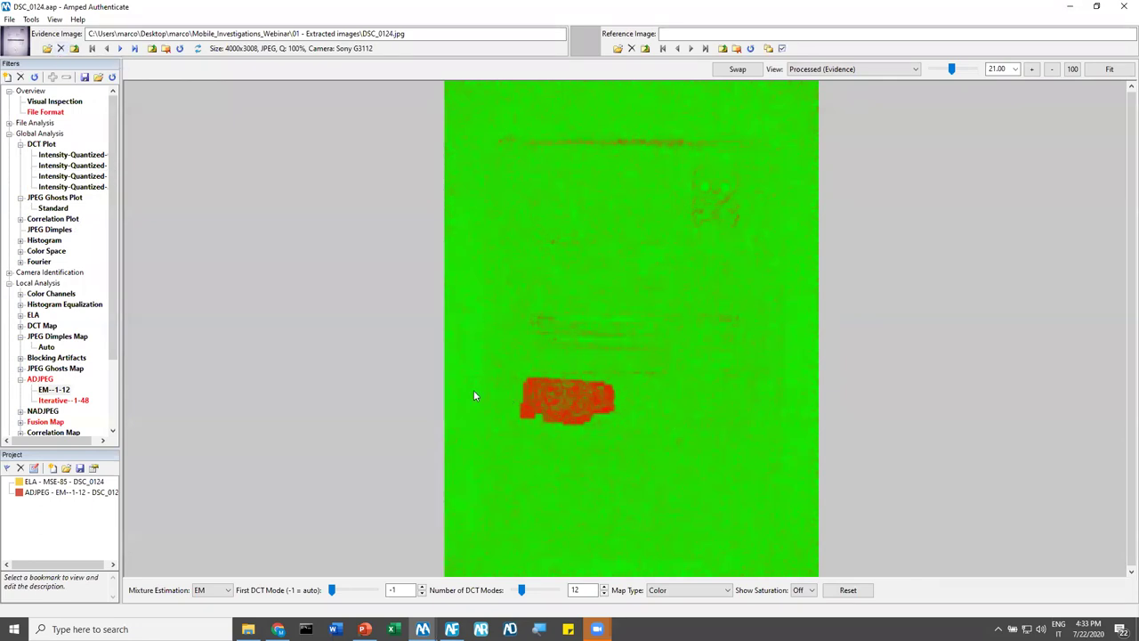
click(61, 48)
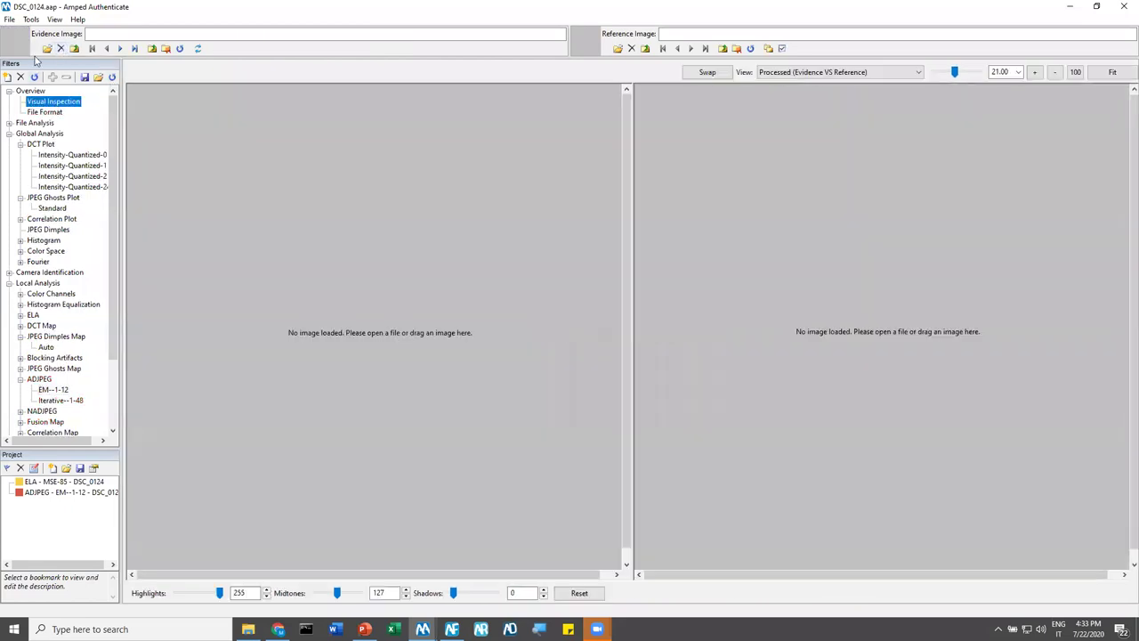
click(47, 49)
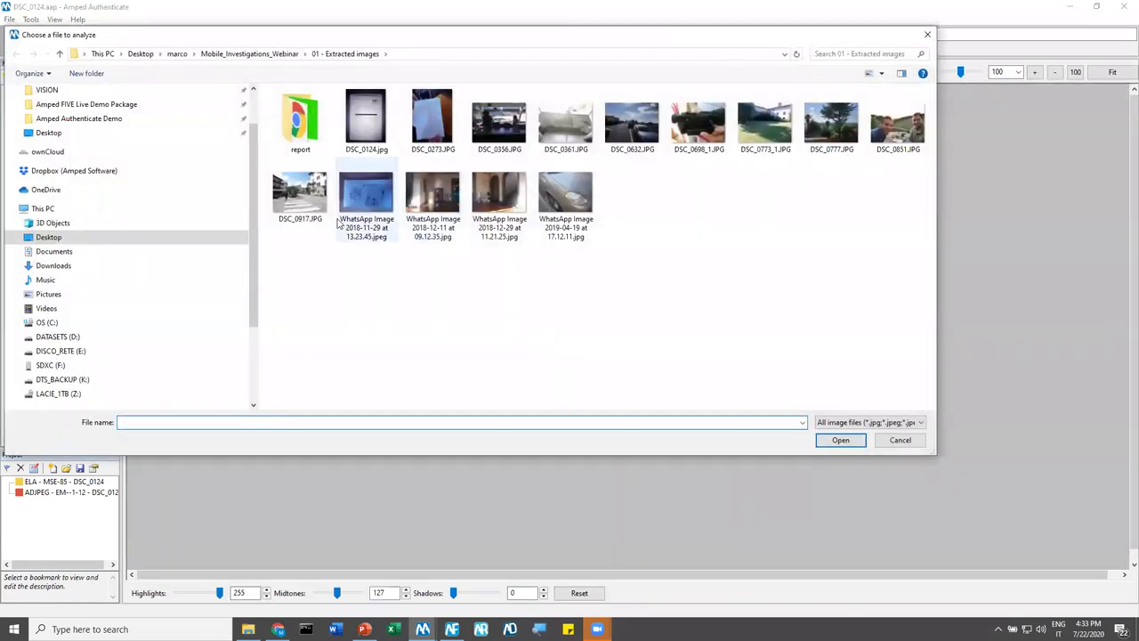
double_click(354, 200)
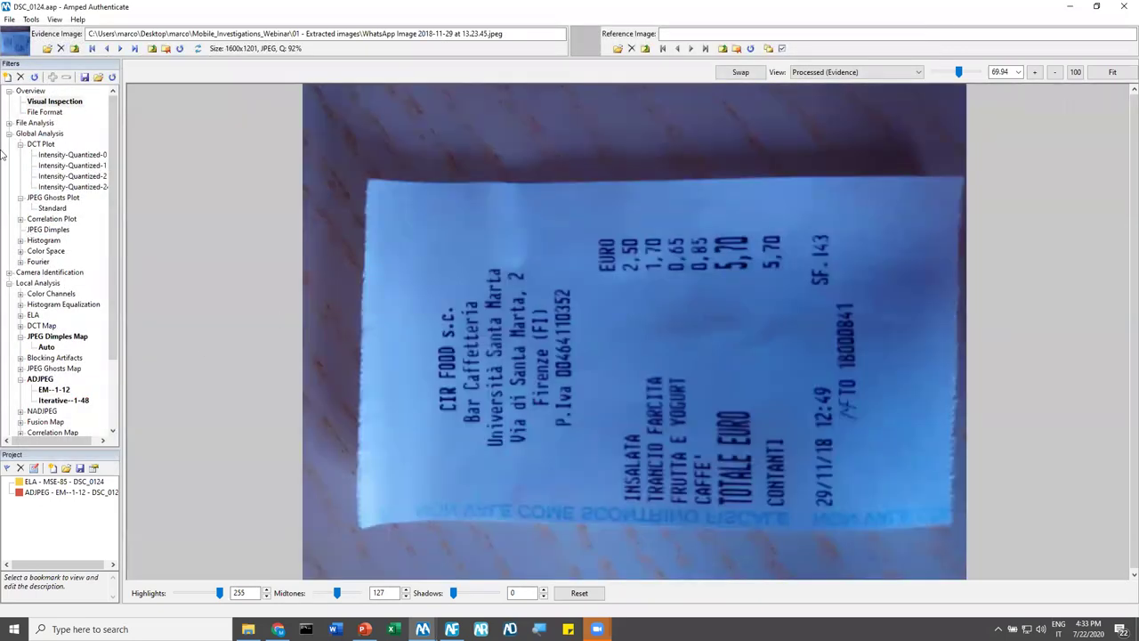
Run Social Media Identification on the WhatsApp image, widen the evidence value column and check the results against the file name
click(9, 124)
click(63, 199)
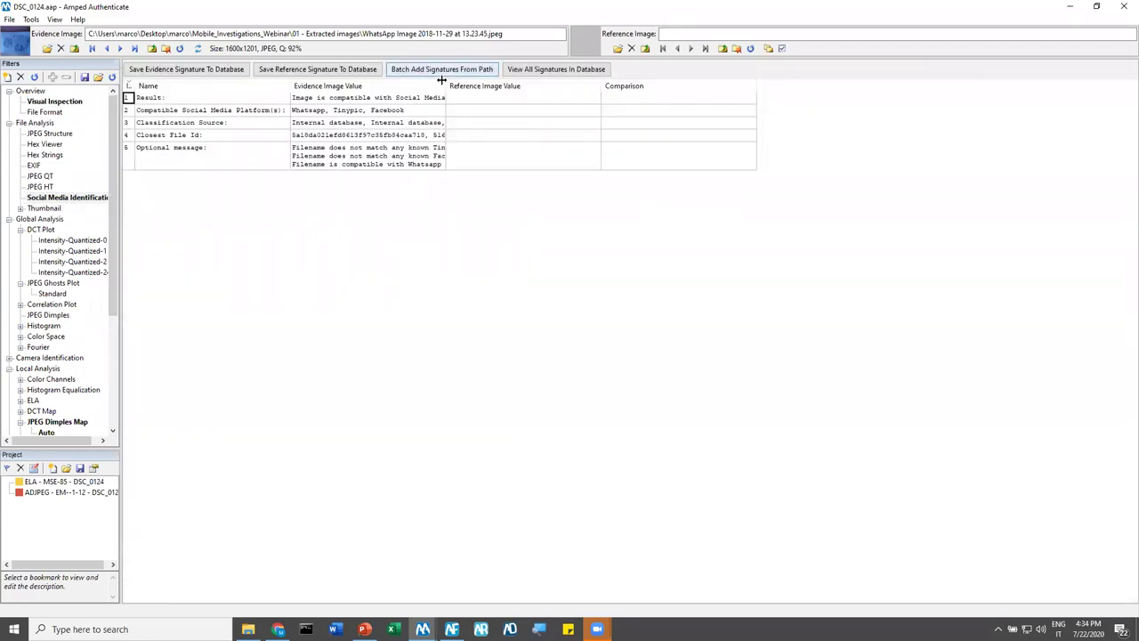
drag(441, 82, 724, 86)
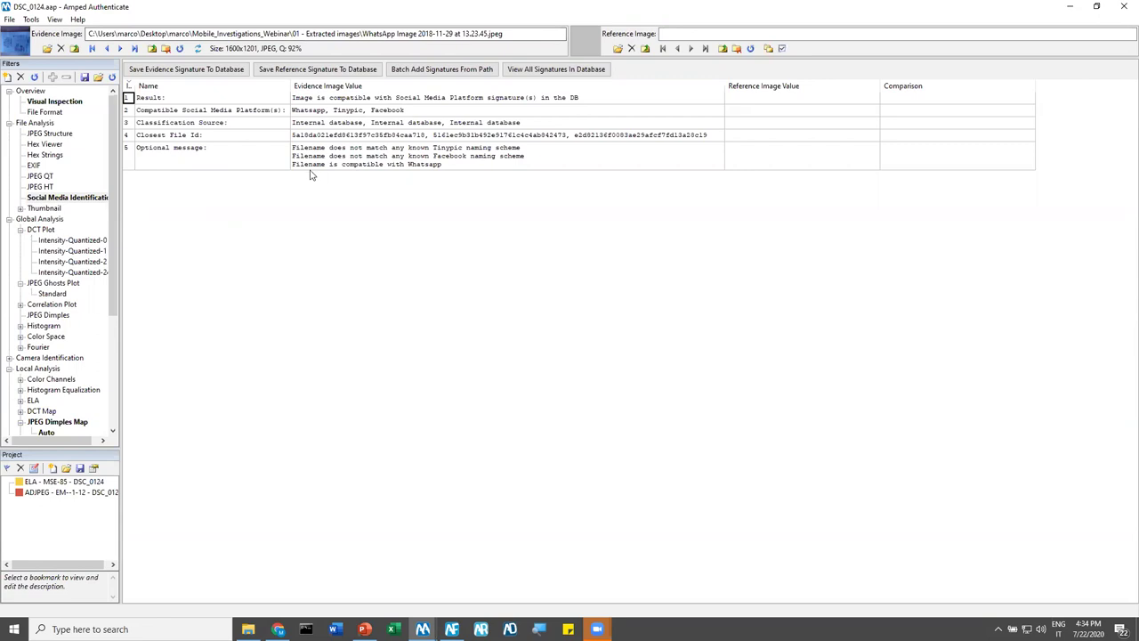
drag(363, 33, 514, 32)
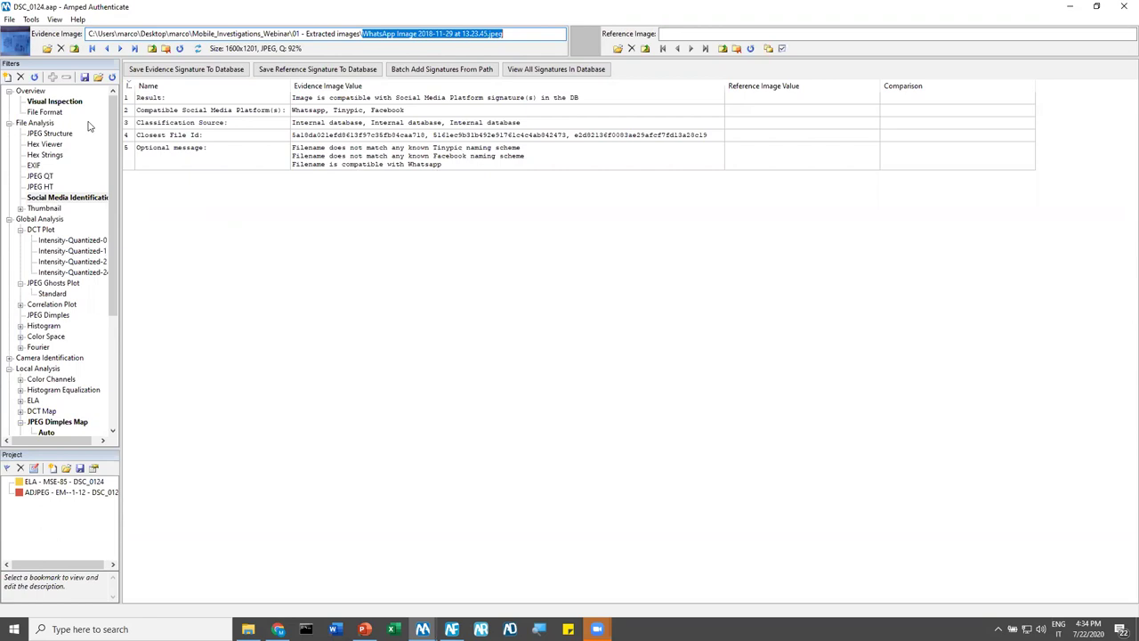
Remove the WhatsApp evidence image, collapse the other analysis groups and display the PRNU Identification preset for the Sony G3112
click(61, 48)
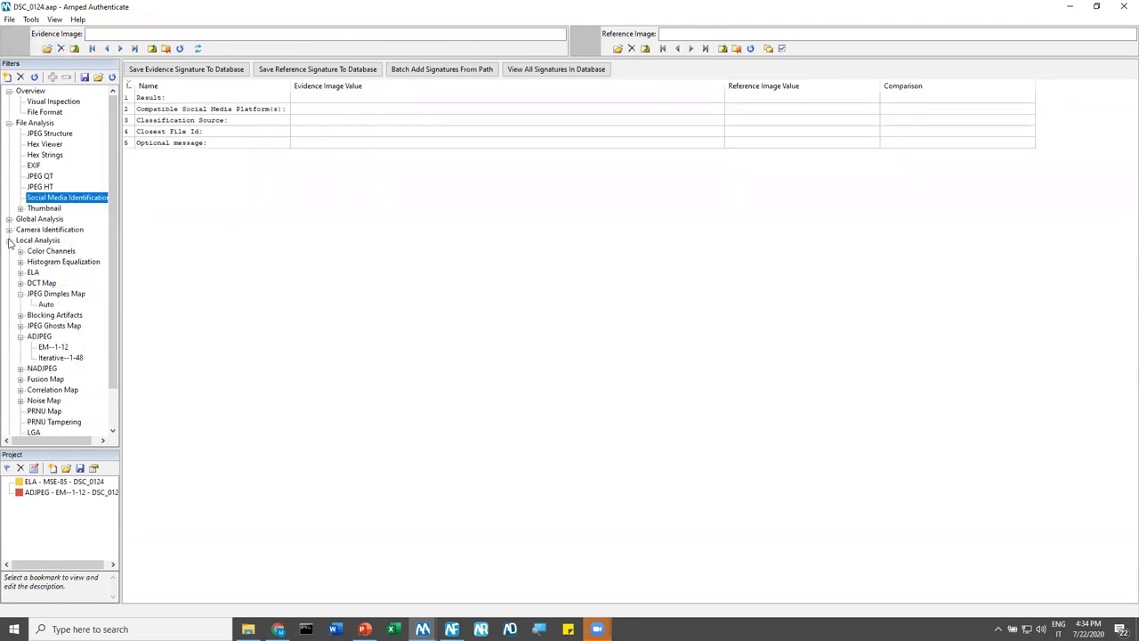
click(8, 241)
click(9, 123)
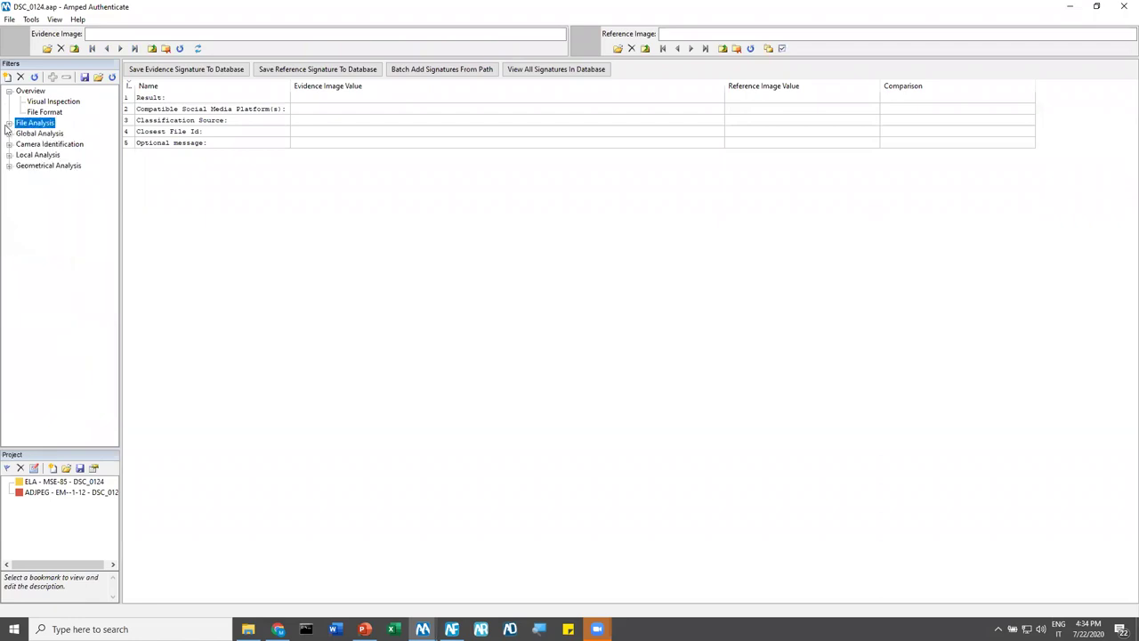
click(9, 145)
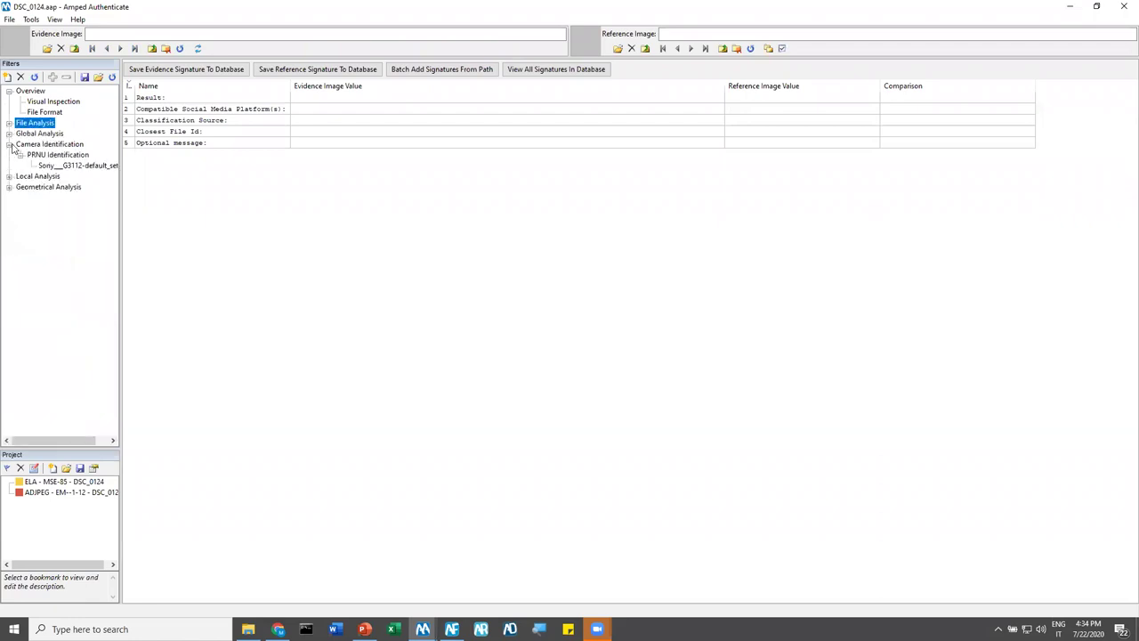
click(65, 169)
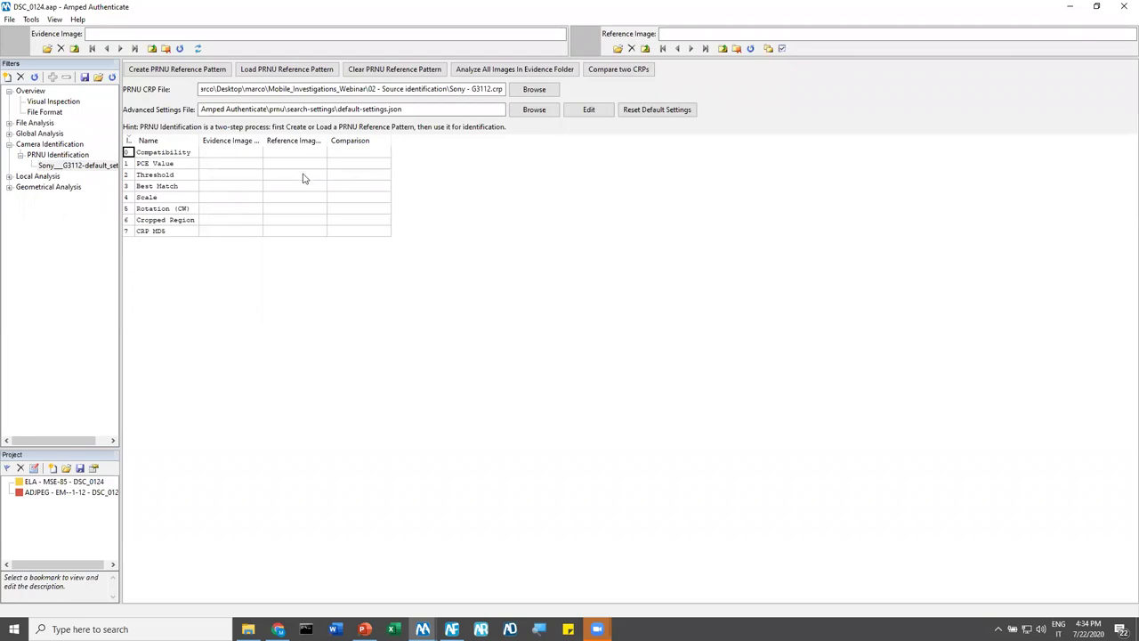
Switch to the PowerPoint presentation and present the Source Camera Identification slide full screen
click(363, 629)
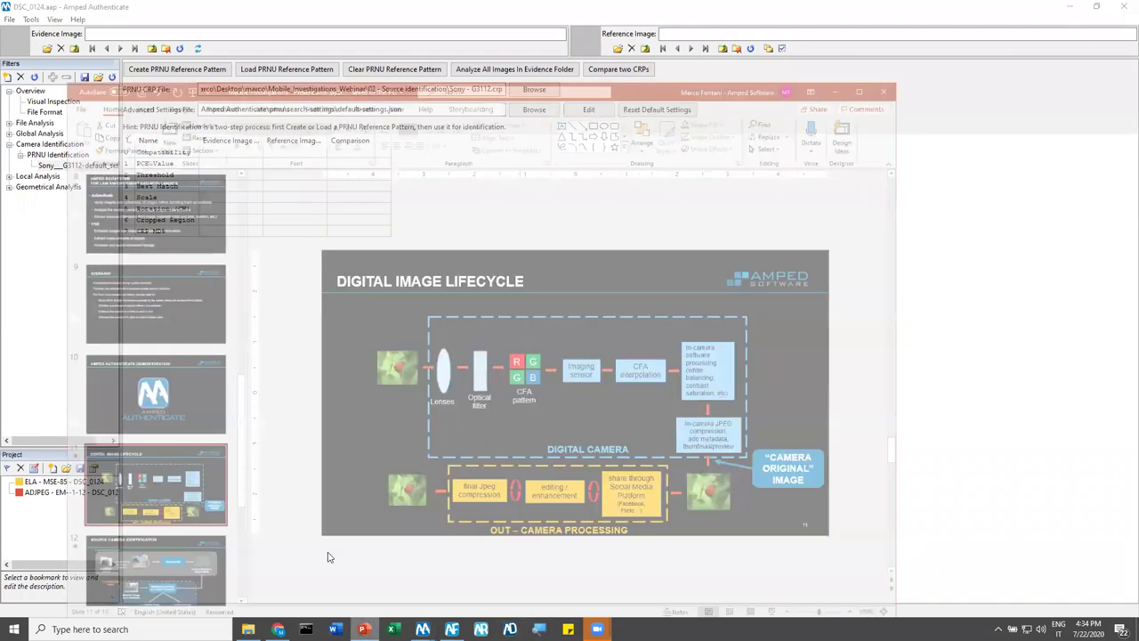
click(127, 539)
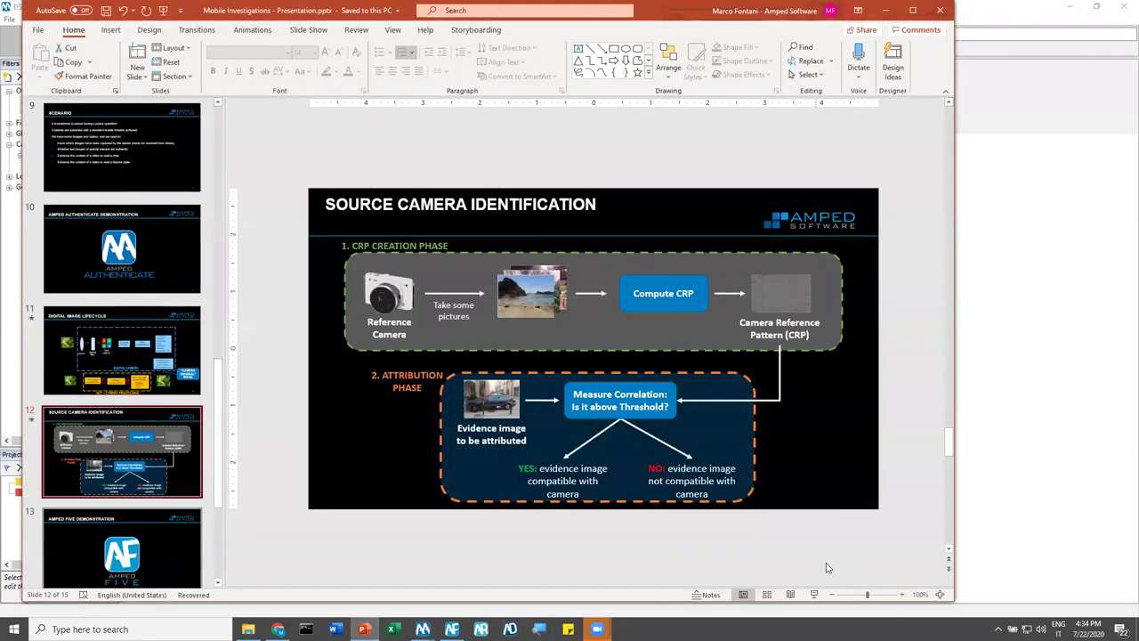
key(shift+F5)
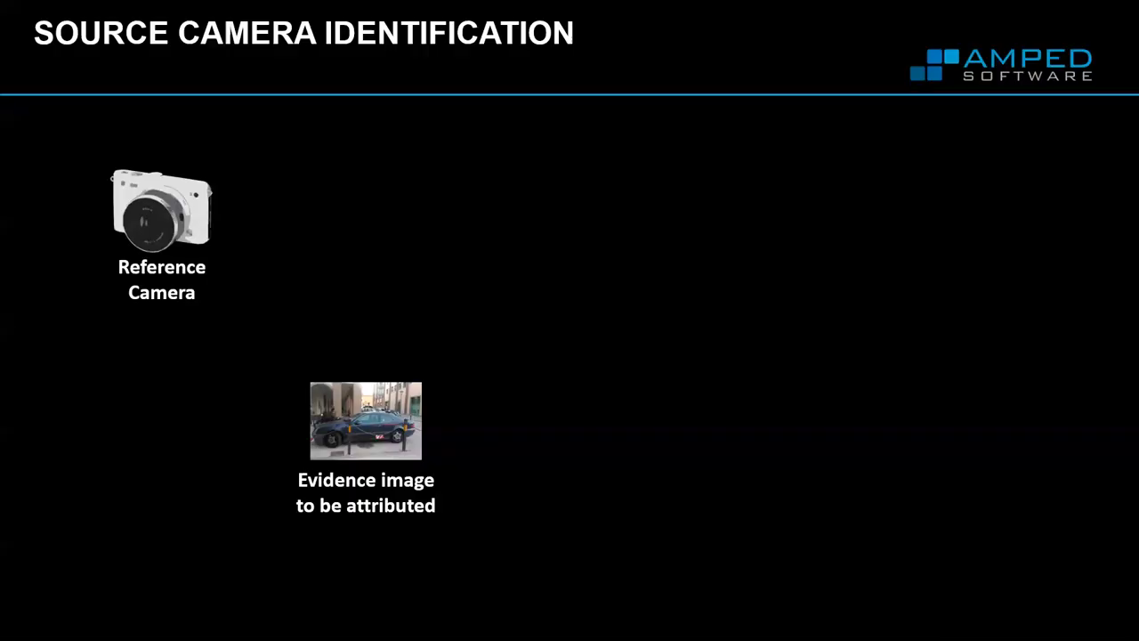
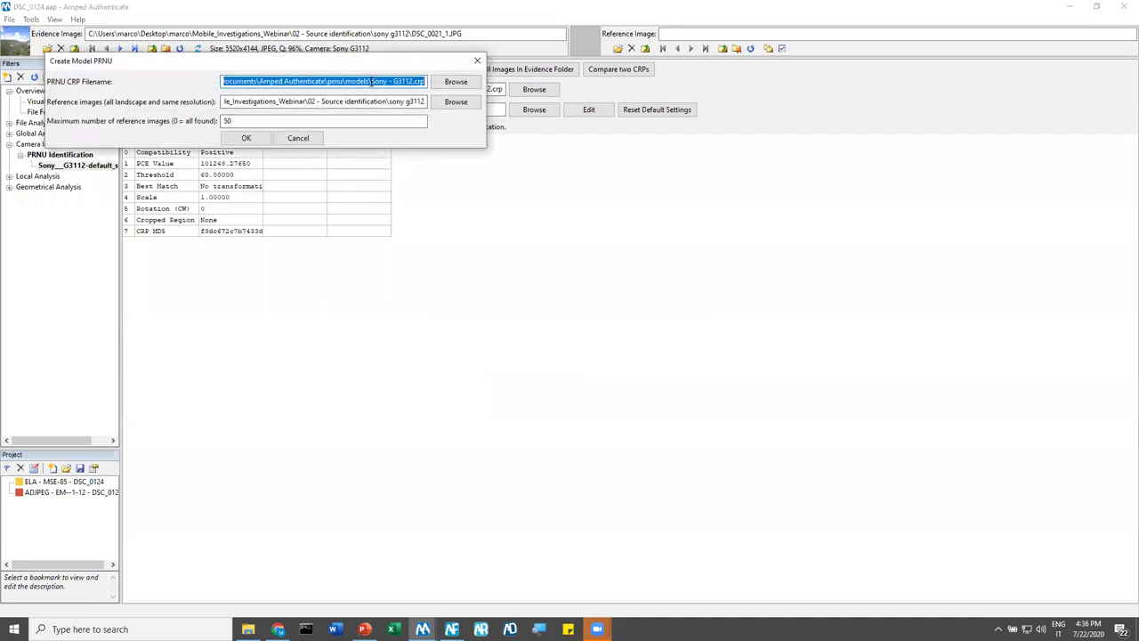
Review the CRP filename, reference image folder and maximum image count for creating a PRNU model, and leave without creating one
drag(370, 81, 429, 82)
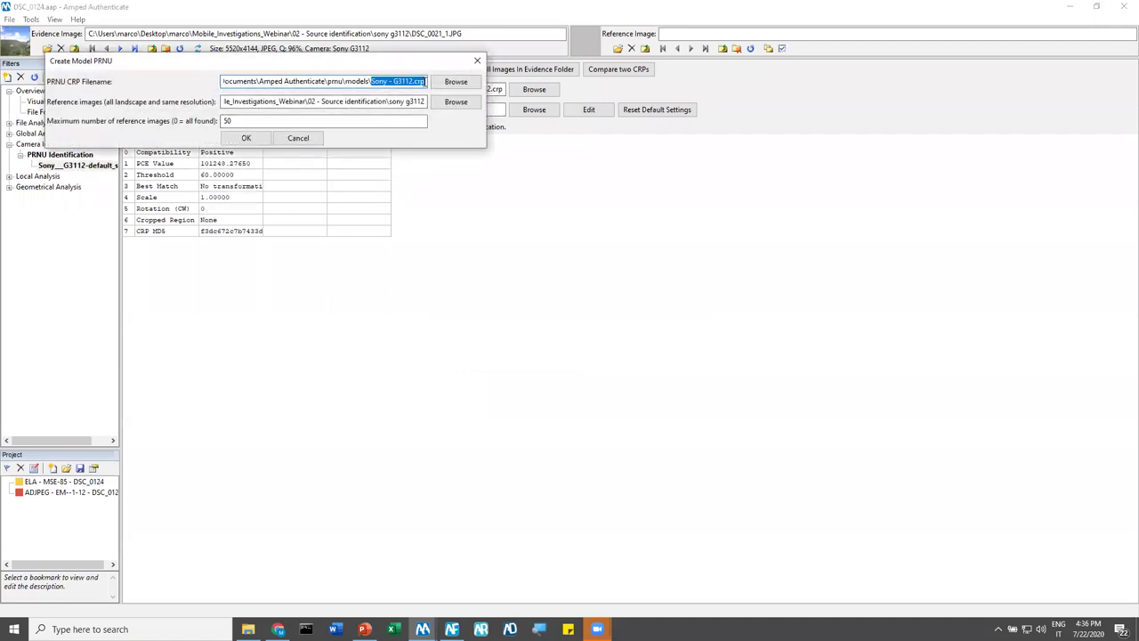
click(406, 102)
double_click(222, 122)
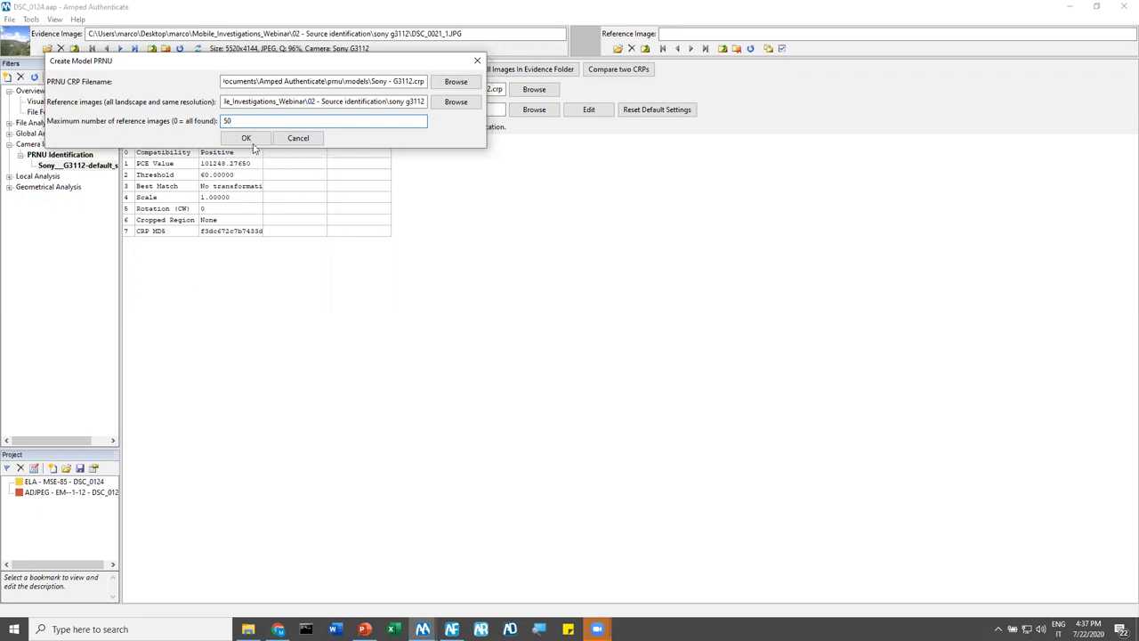
drag(267, 70, 360, 158)
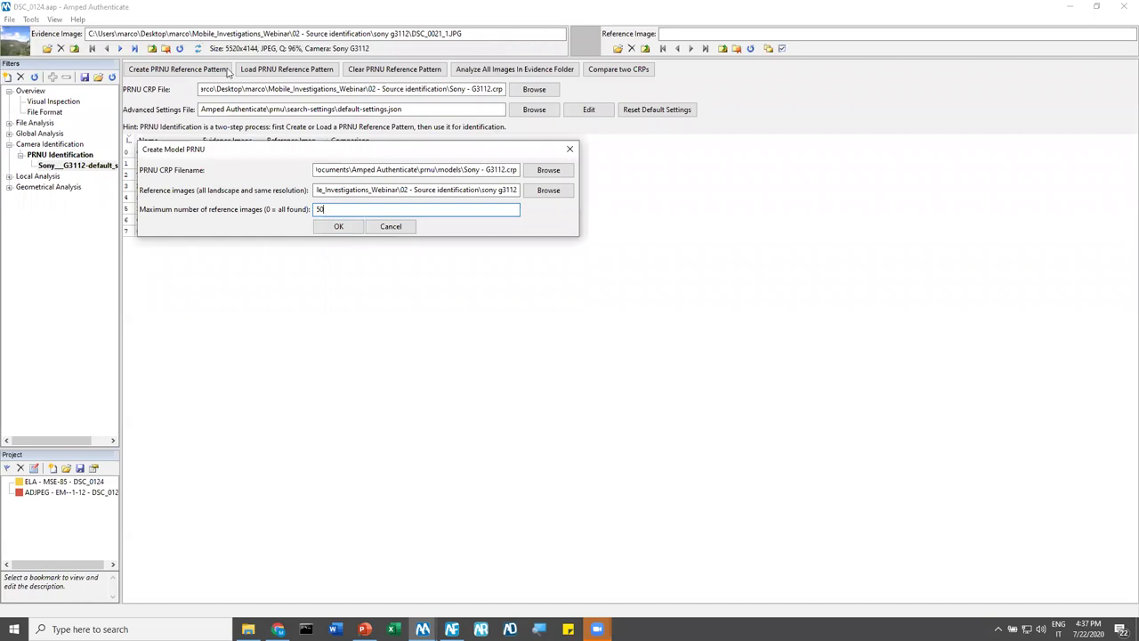
click(390, 226)
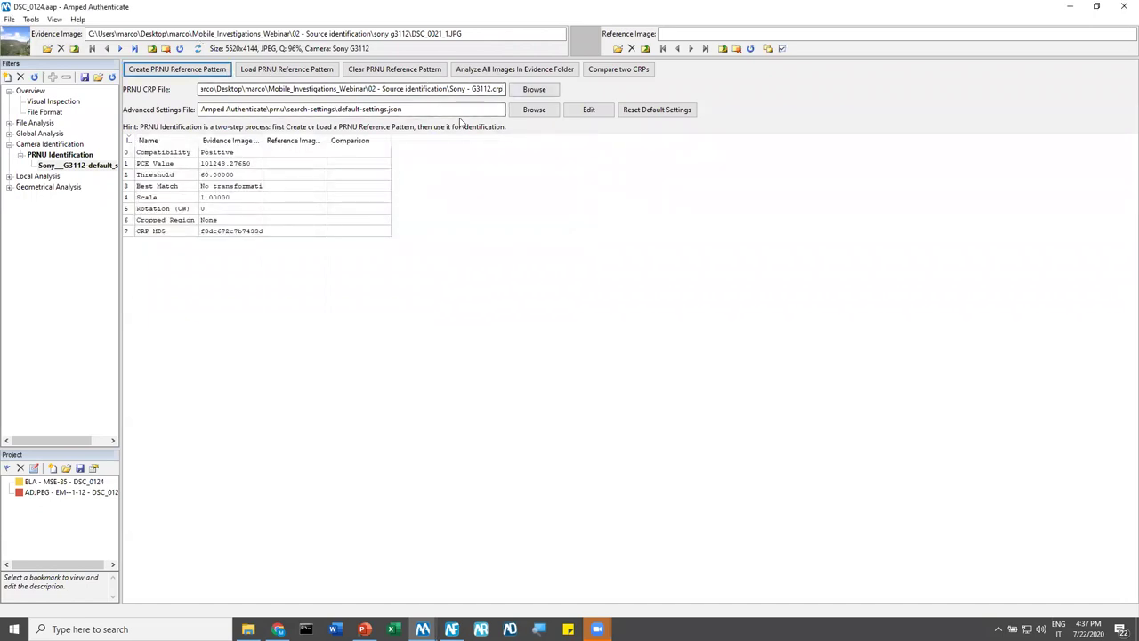
Replace the evidence image with DSC_0124.jpg from the 01 - Extracted images folder to run PRNU Identification on it
click(61, 49)
click(46, 49)
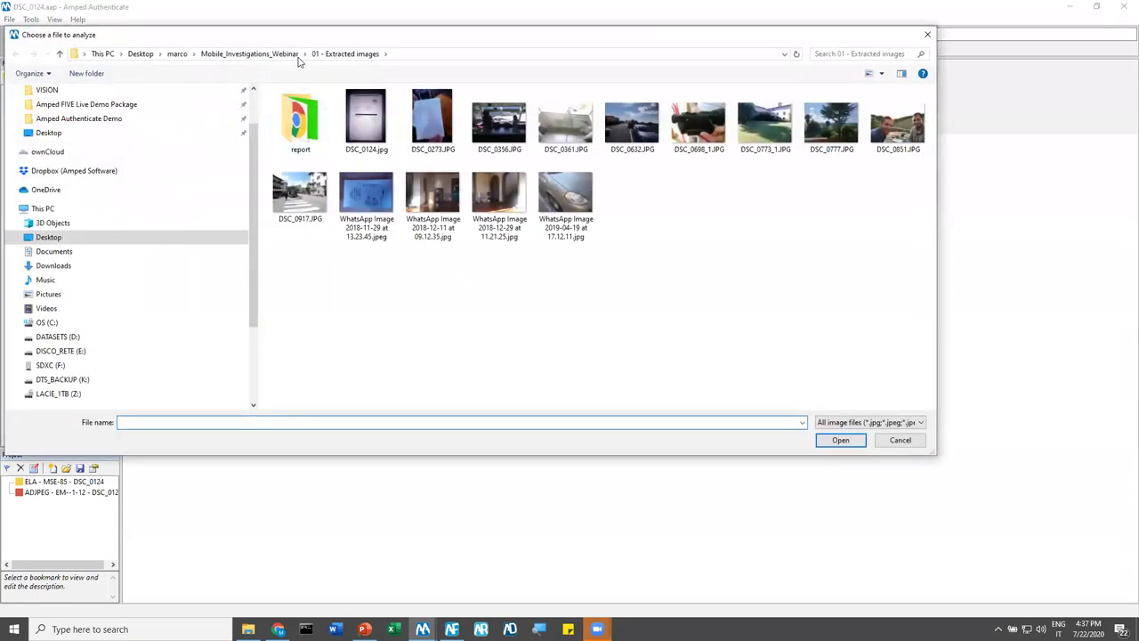
double_click(372, 121)
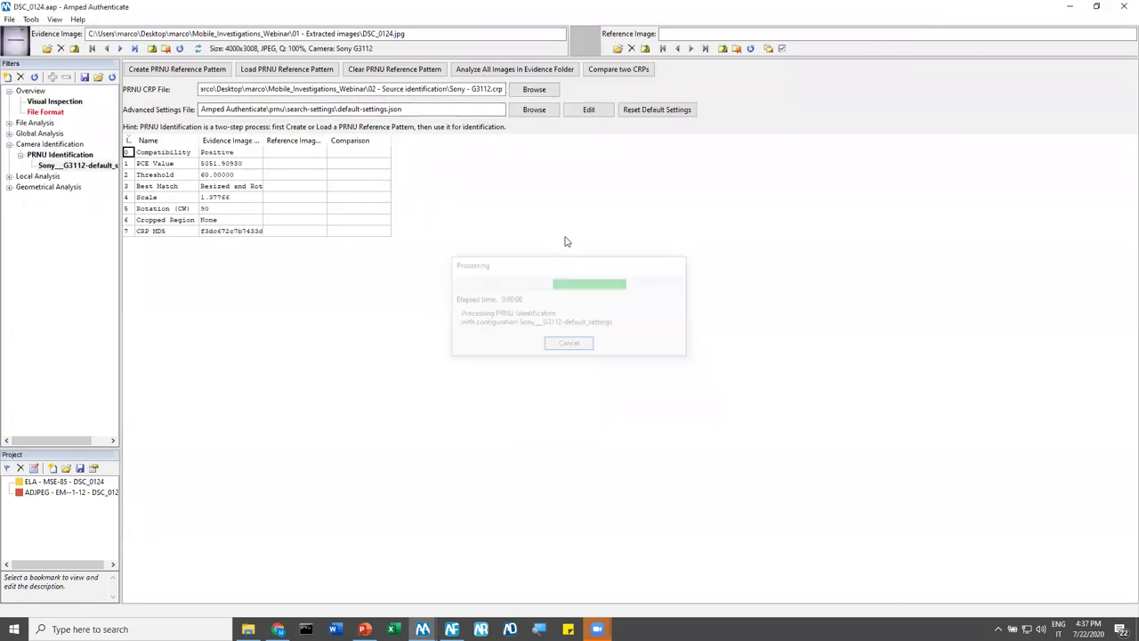
Widen the evidence and reference value columns and compare the PCE value of DSC_0124.jpg with the threshold
drag(264, 139, 308, 137)
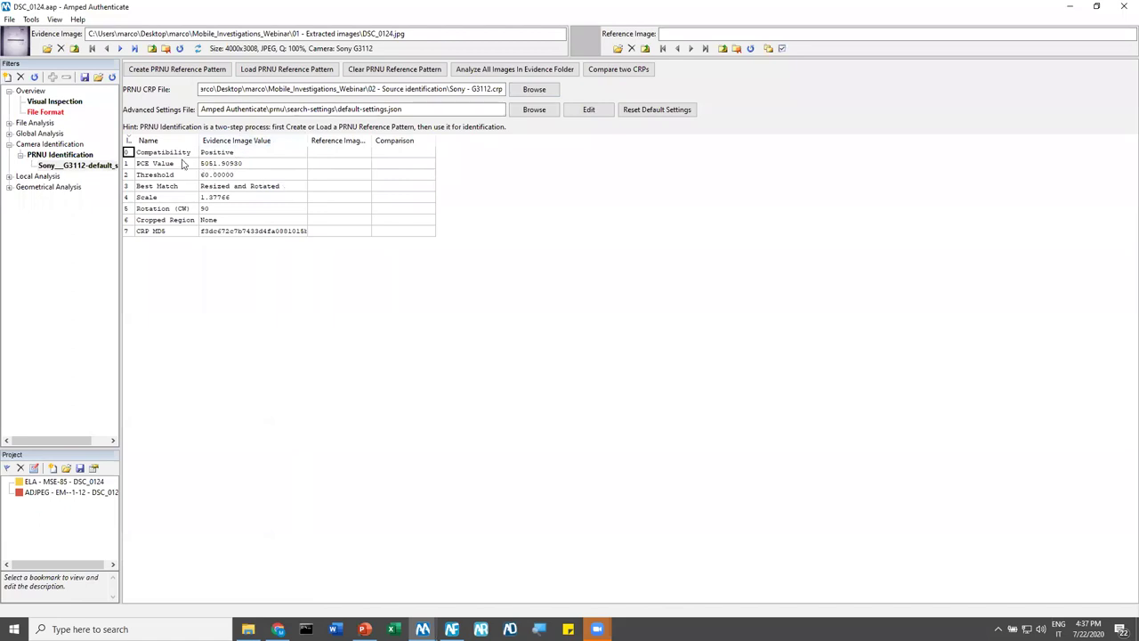
click(242, 167)
click(165, 168)
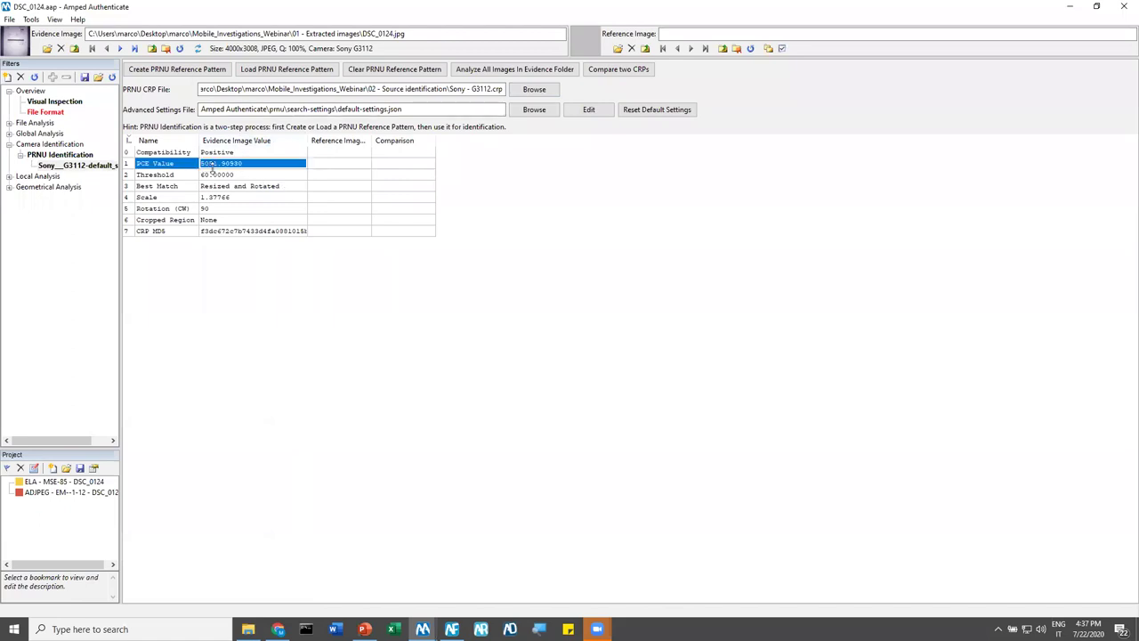
click(214, 175)
click(213, 176)
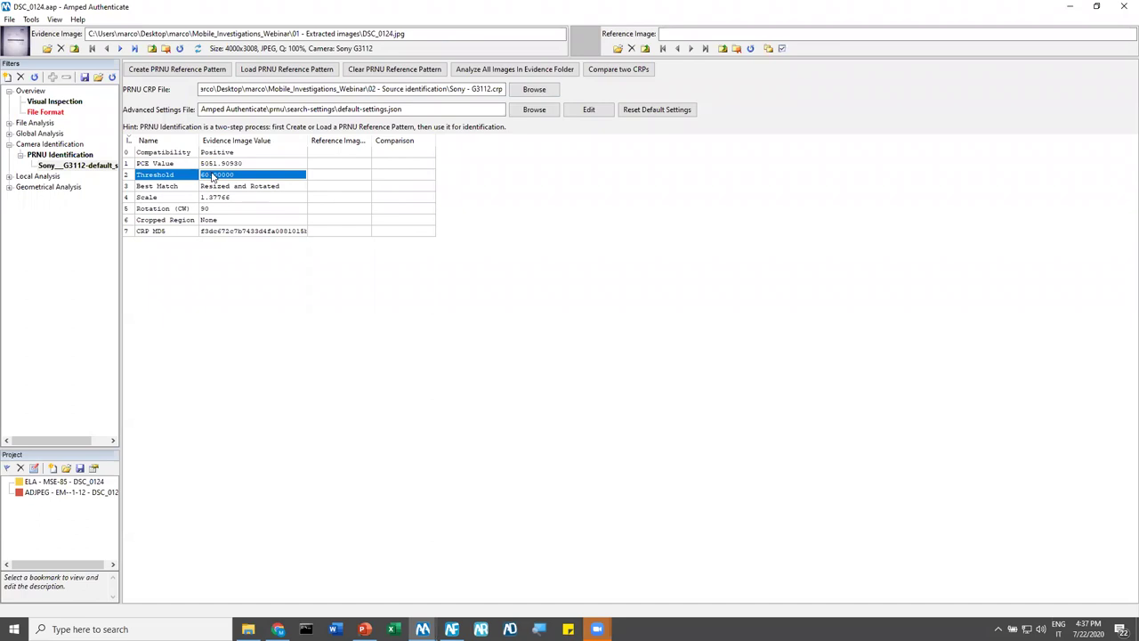
click(215, 176)
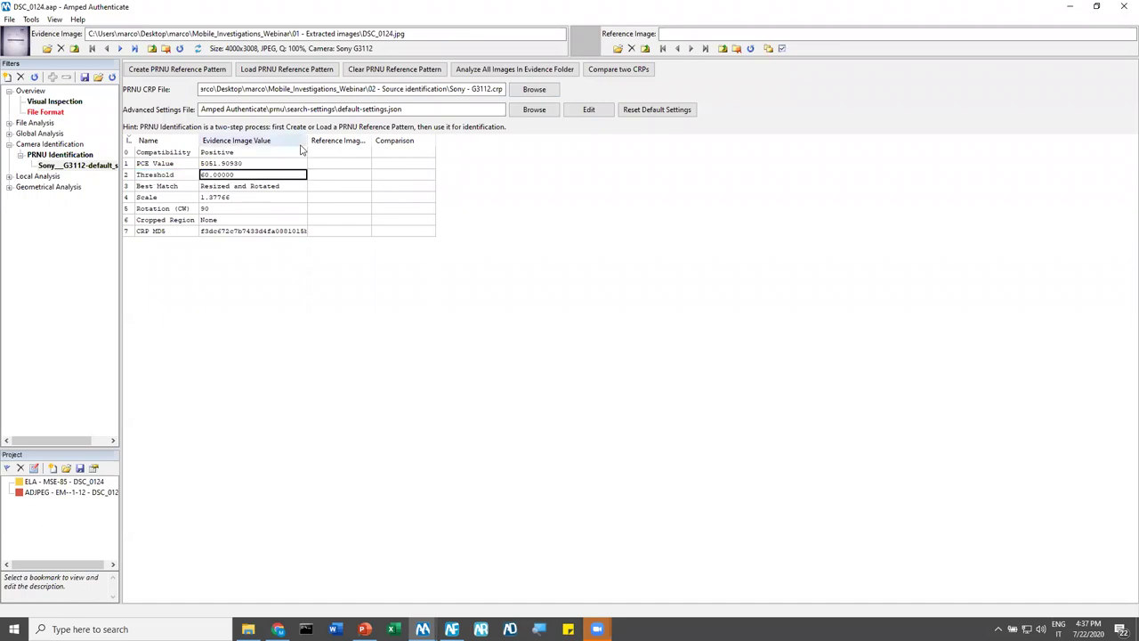
drag(372, 140, 392, 140)
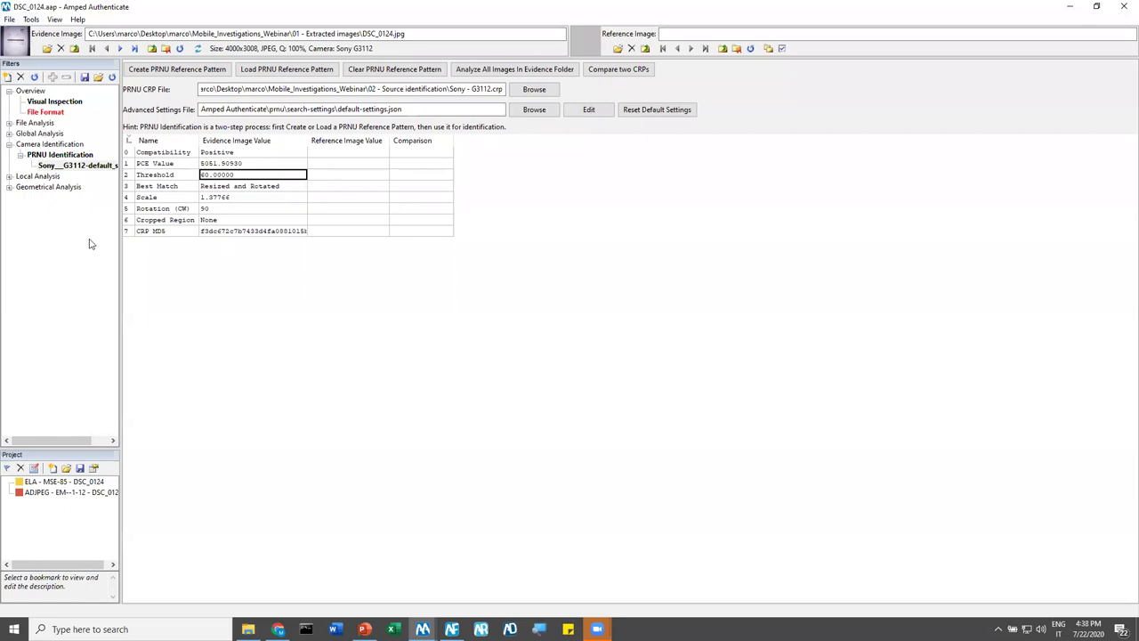
Run the PRNU analysis on all images in the evidence folder, hide the full path column and widen the filename and compatibility columns
click(514, 73)
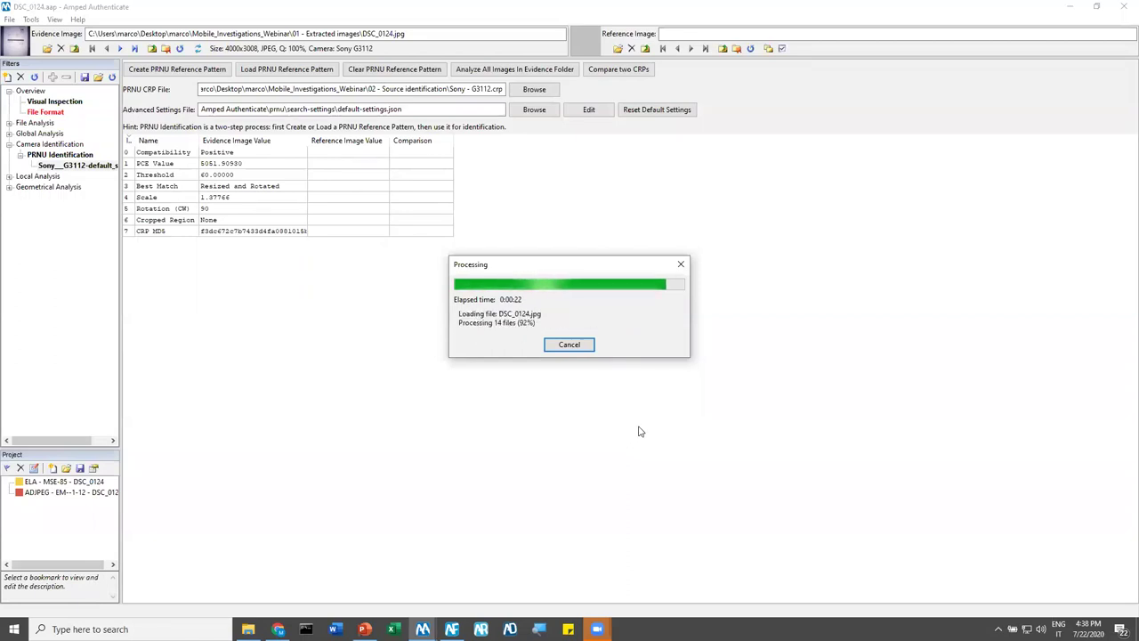
drag(613, 267, 599, 265)
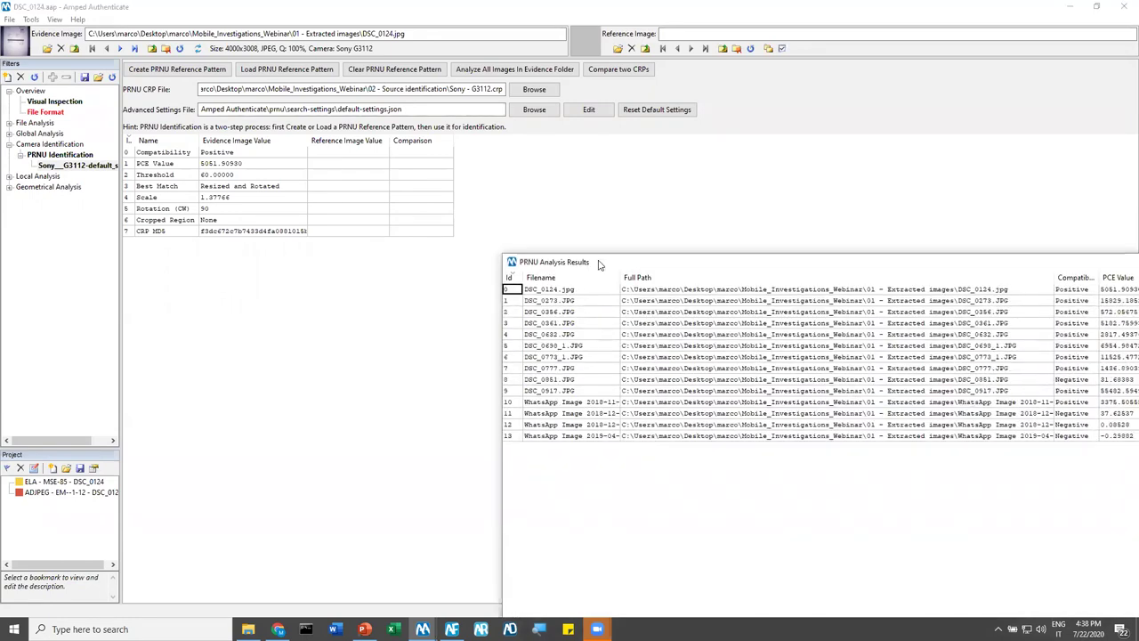
right_click(315, 190)
click(356, 224)
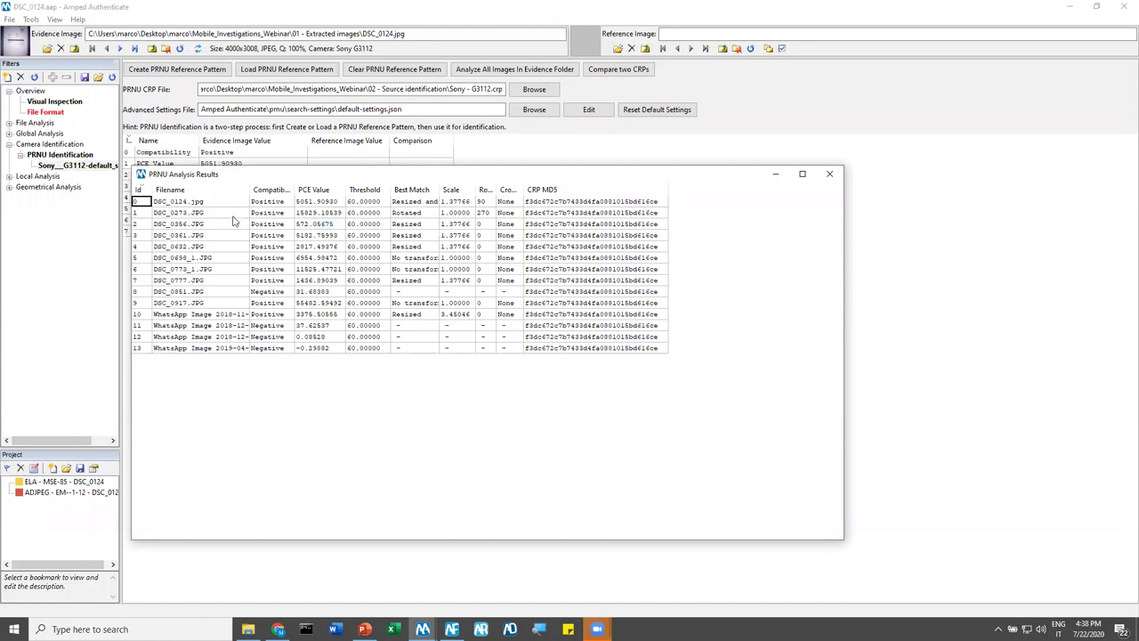
drag(252, 190, 360, 190)
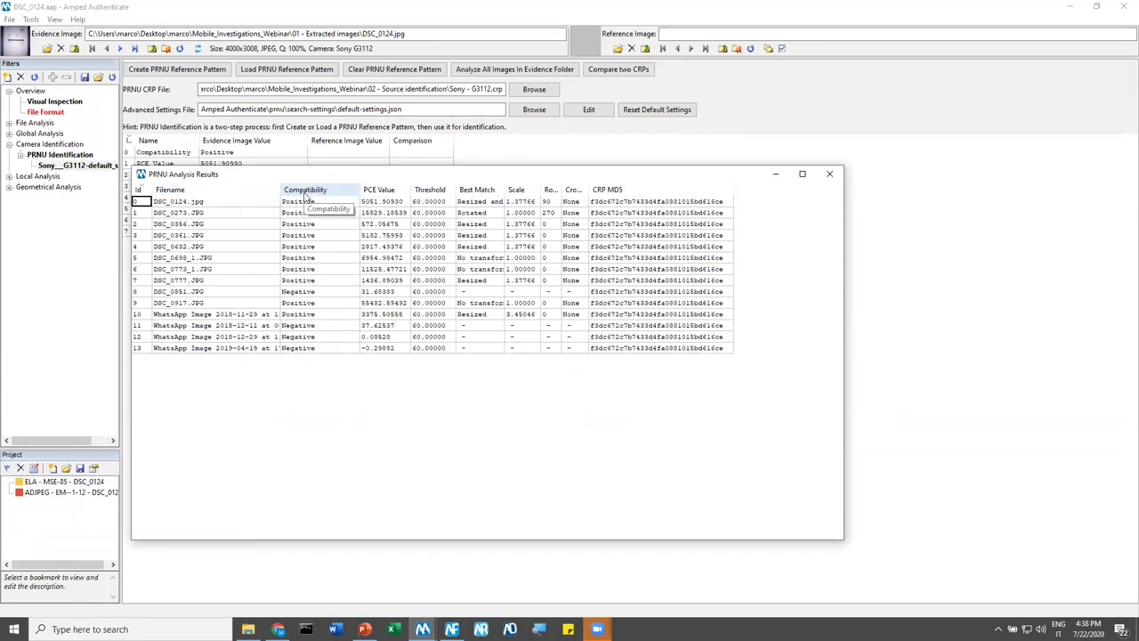
Sort the PRNU results by compatibility and review the positive matches and the negative WhatsApp images
click(305, 190)
drag(263, 250, 299, 354)
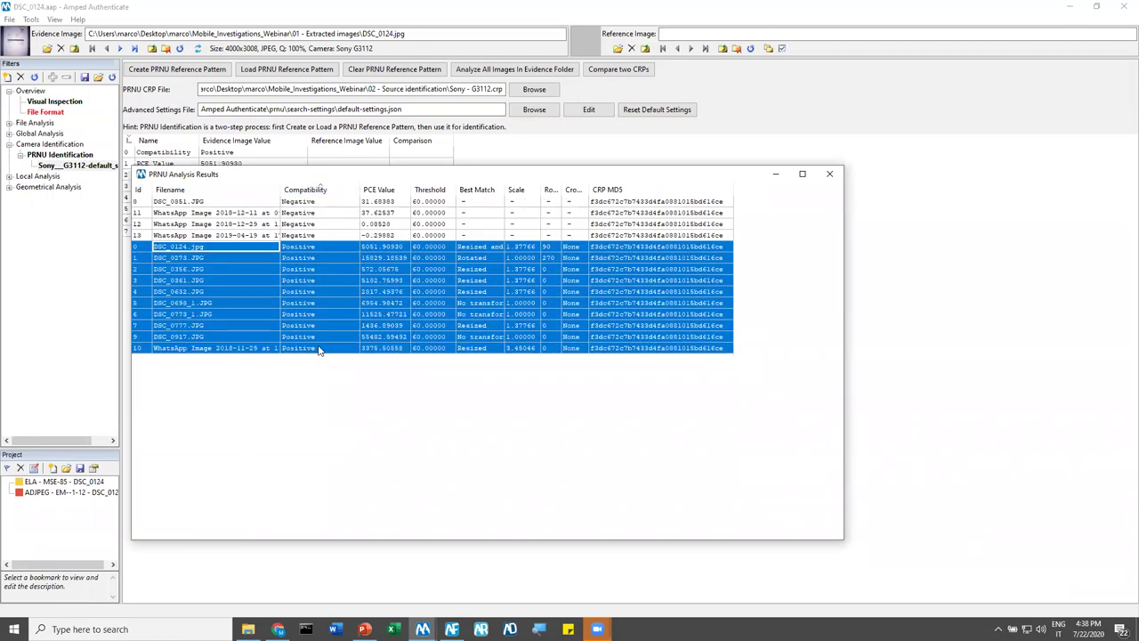
click(318, 350)
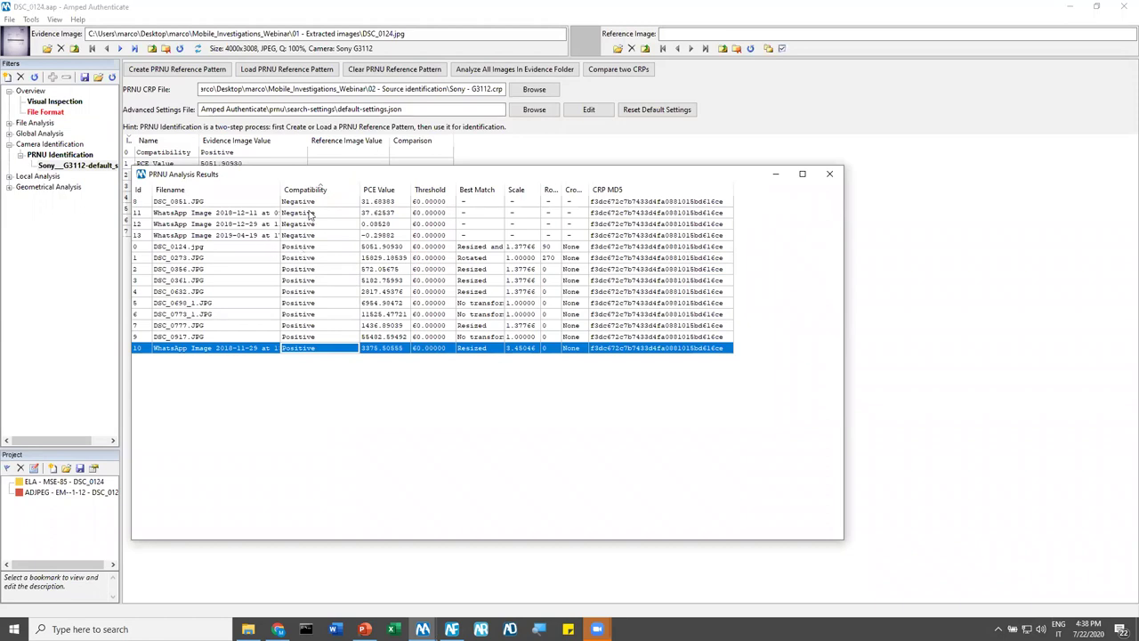
drag(311, 214, 318, 239)
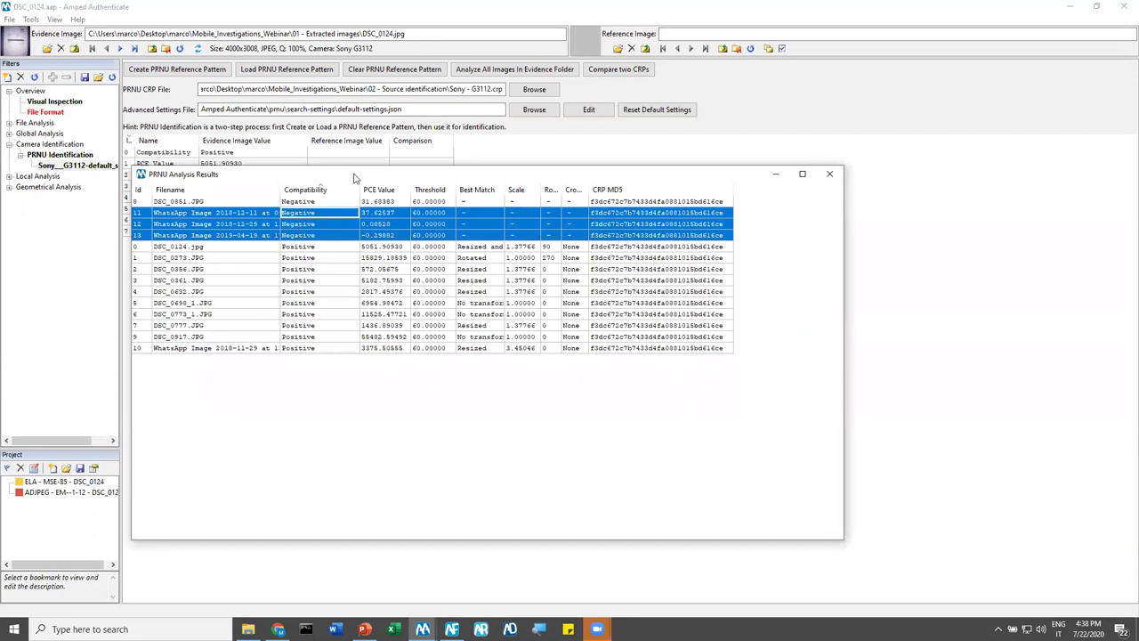
drag(355, 177, 389, 178)
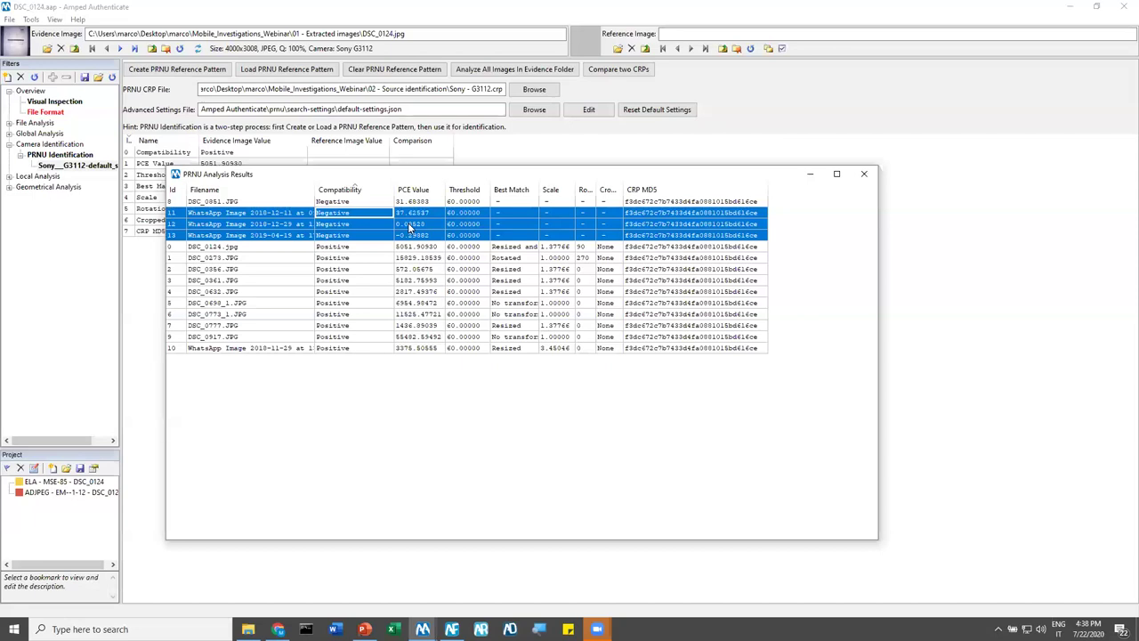
click(262, 349)
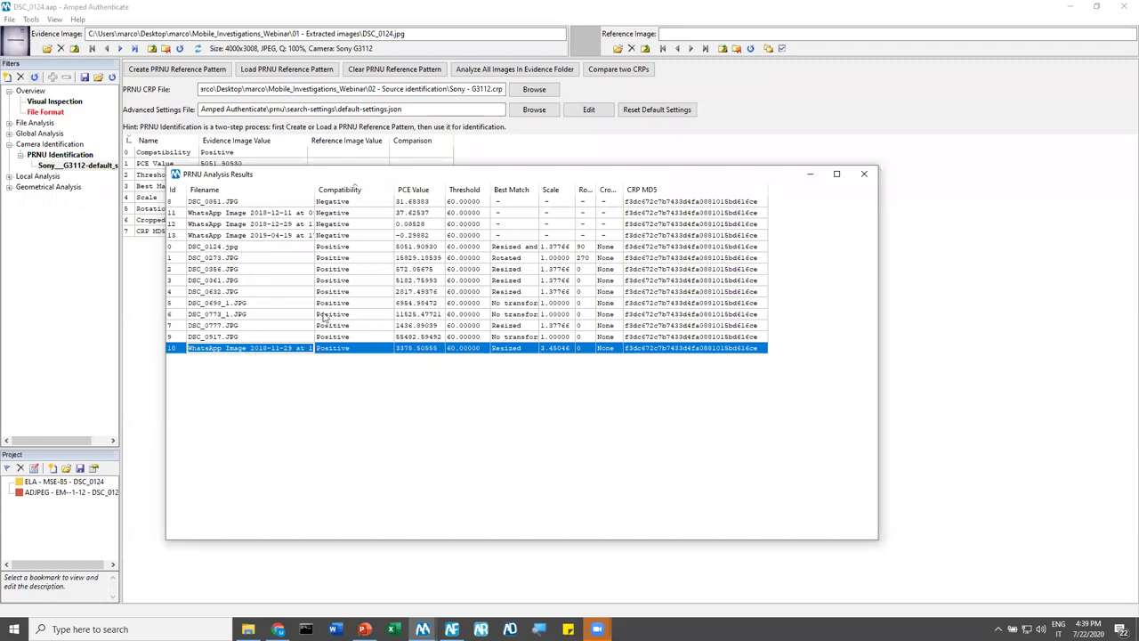
Load DSC_0851.JPG from the PRNU results as the evidence image and show it in Visual Inspection
click(214, 203)
right_click(235, 204)
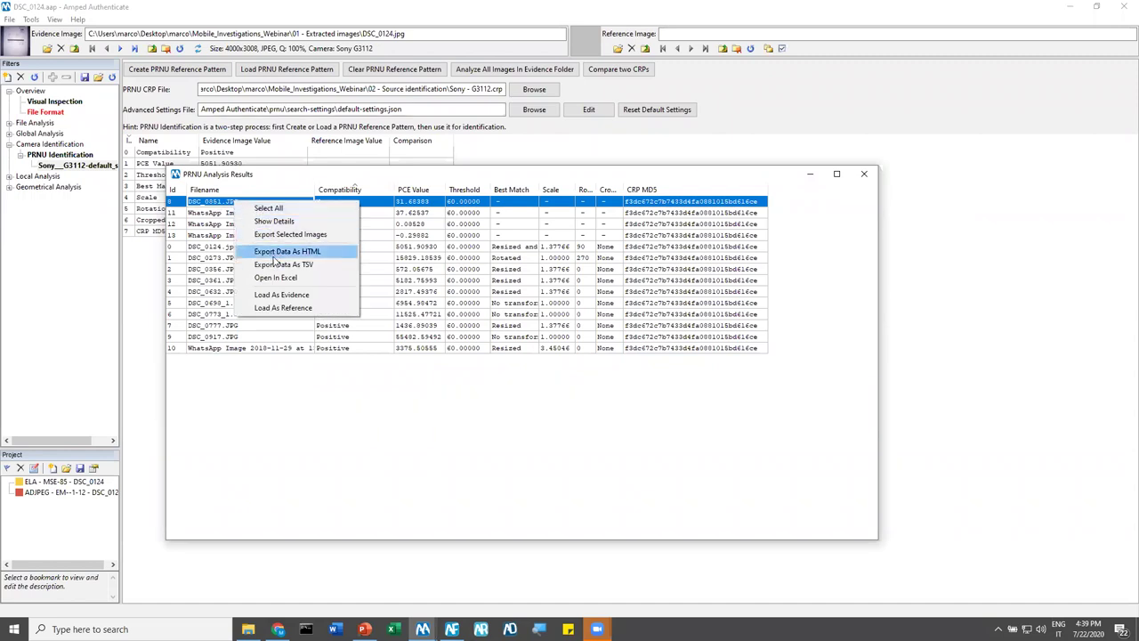
click(279, 295)
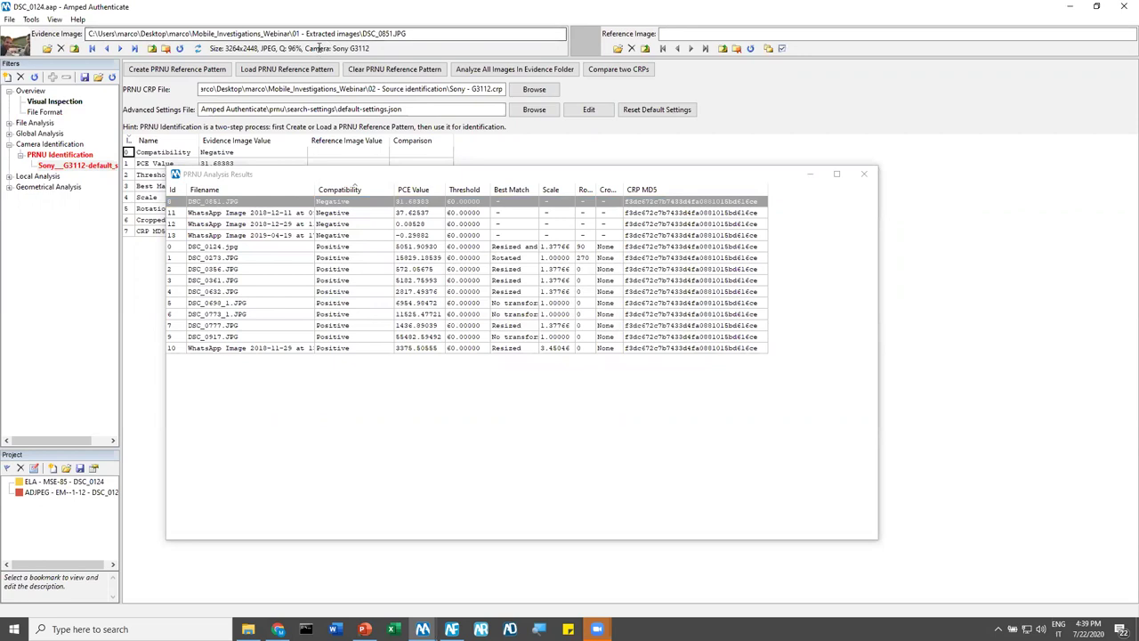
click(55, 102)
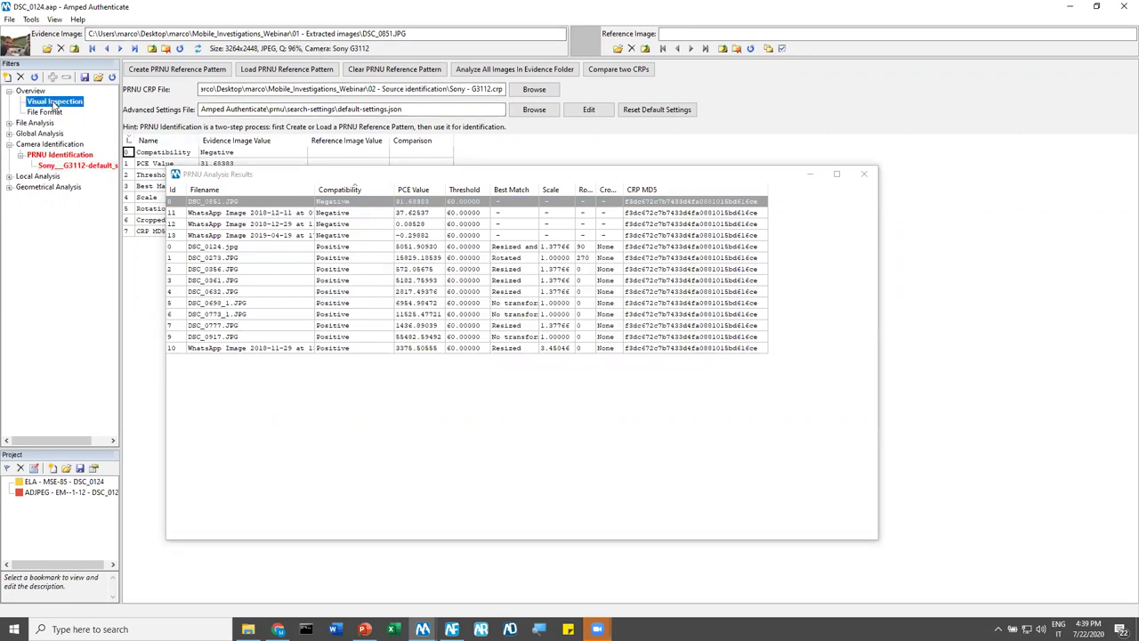
Move the PRNU results window aside to inspect the DSC_0851.JPG photo, recheck its result row and close the results
click(330, 175)
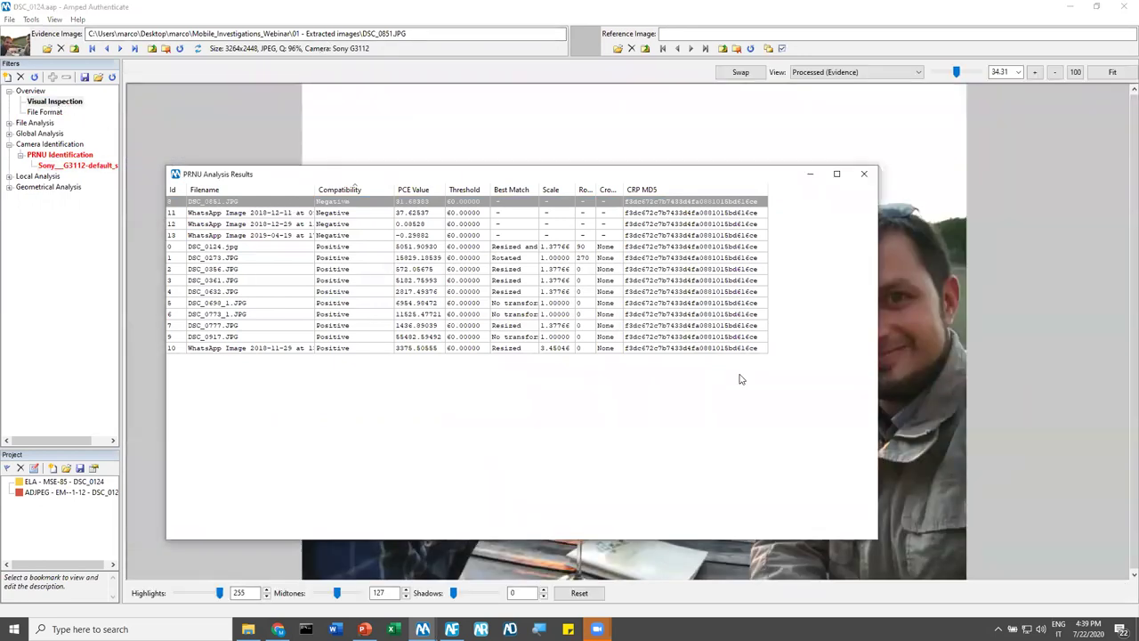
drag(464, 174, 581, 524)
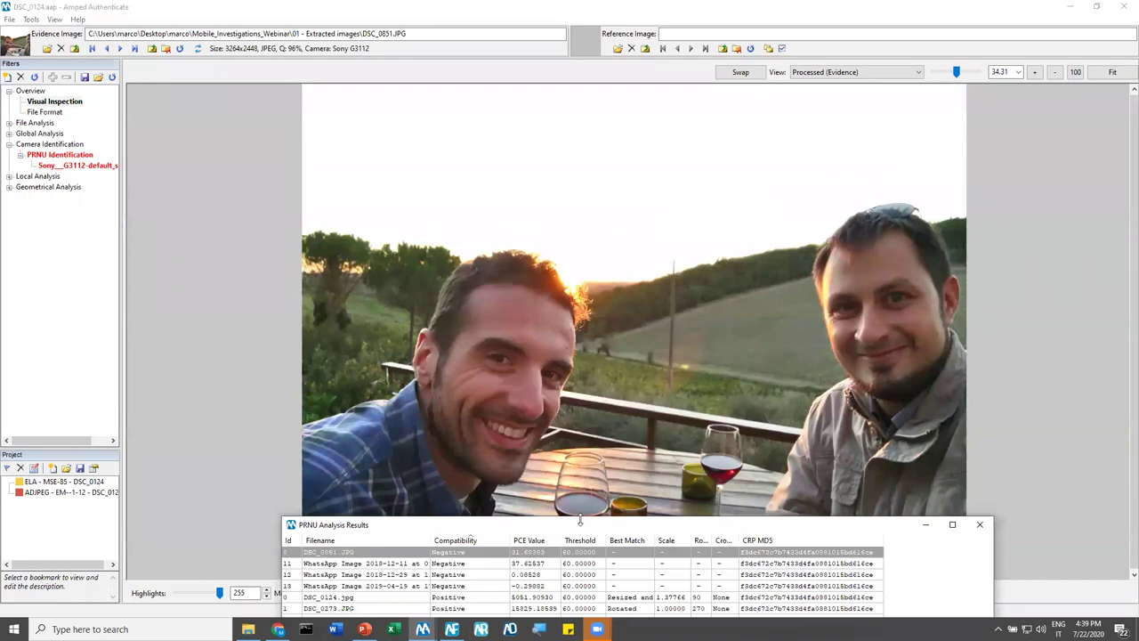
drag(581, 524, 503, 180)
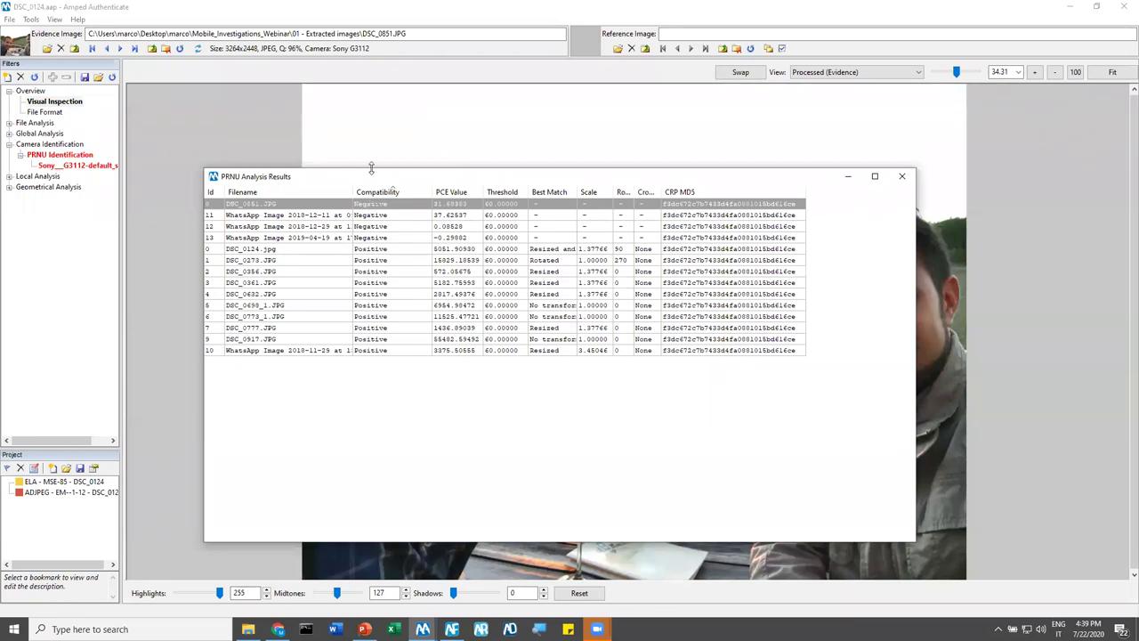
drag(378, 157, 378, 157)
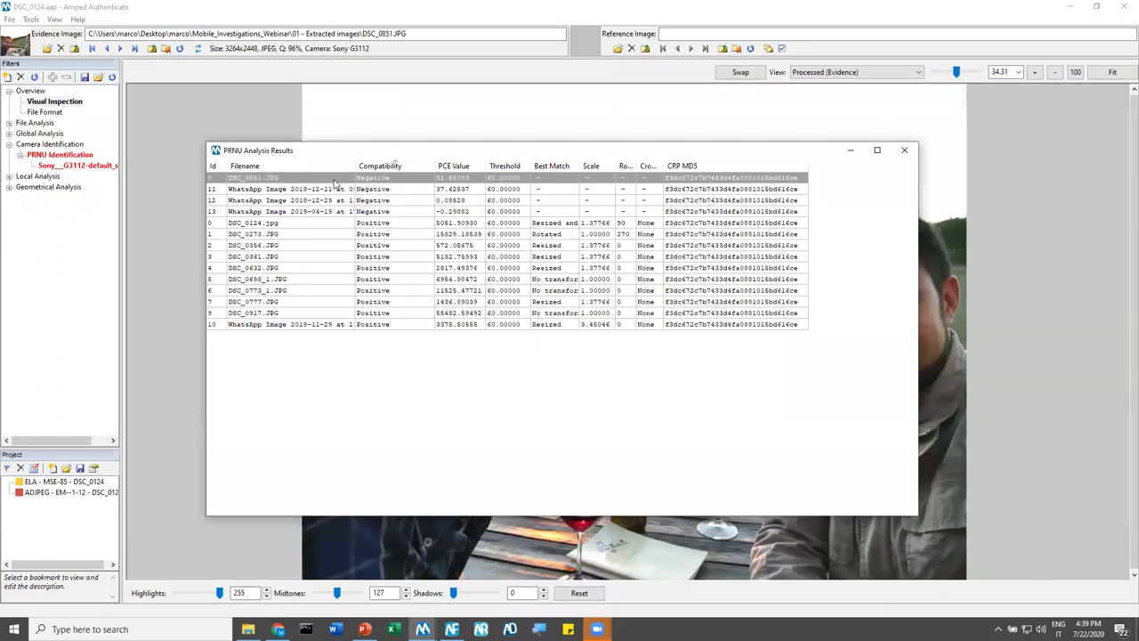
click(903, 151)
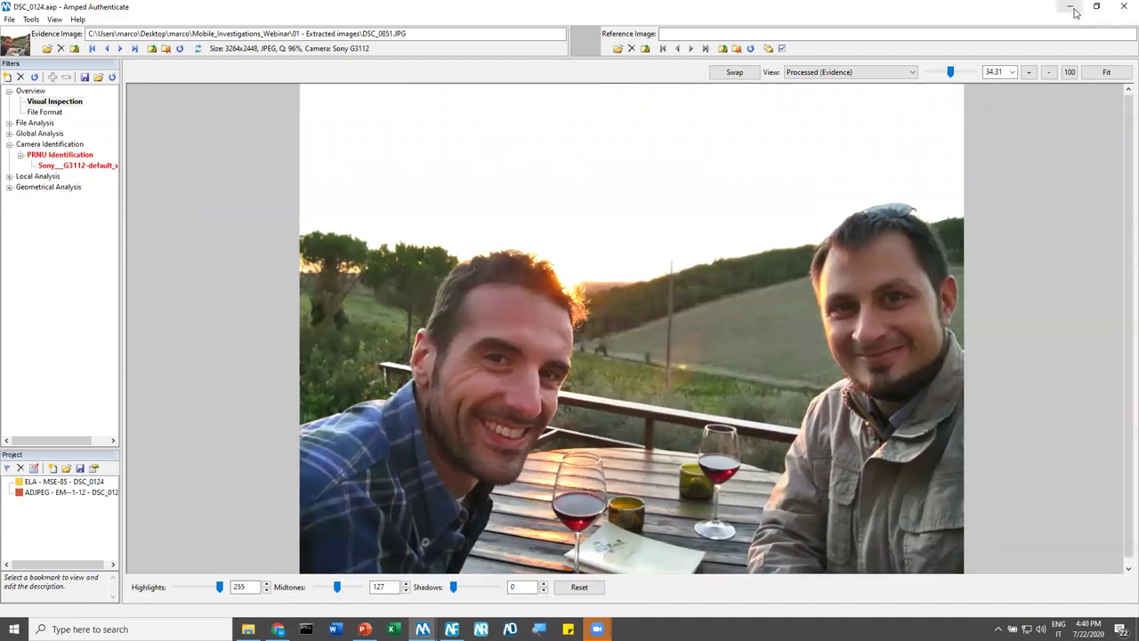
Switch to PowerPoint, review the Scenario slide's list of tasks and return to Amped Authenticate
click(363, 628)
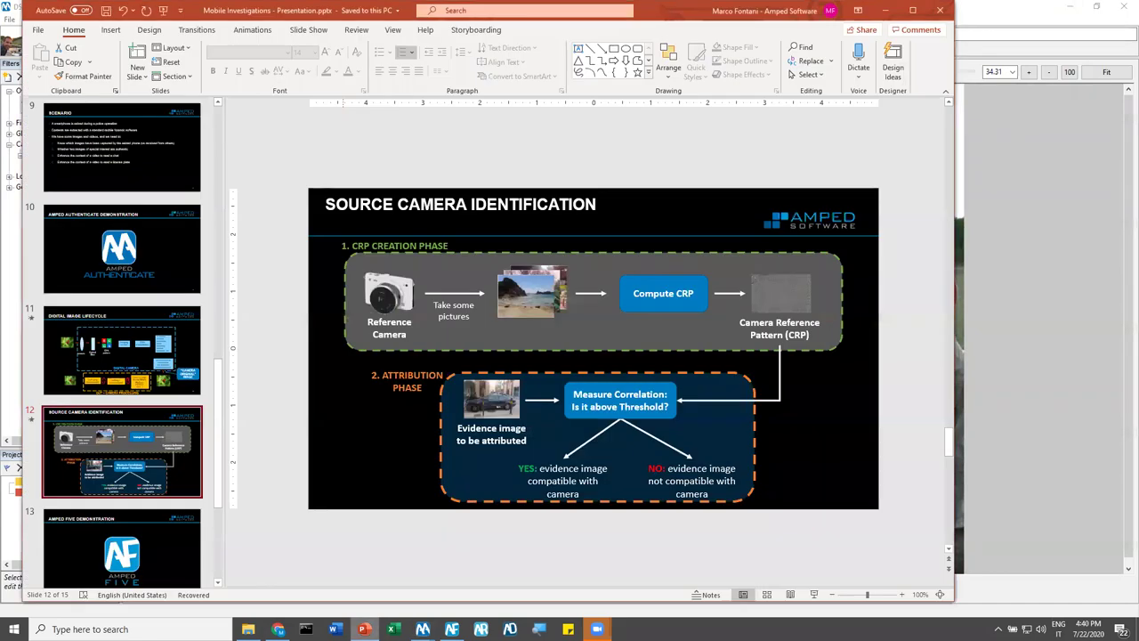
click(111, 167)
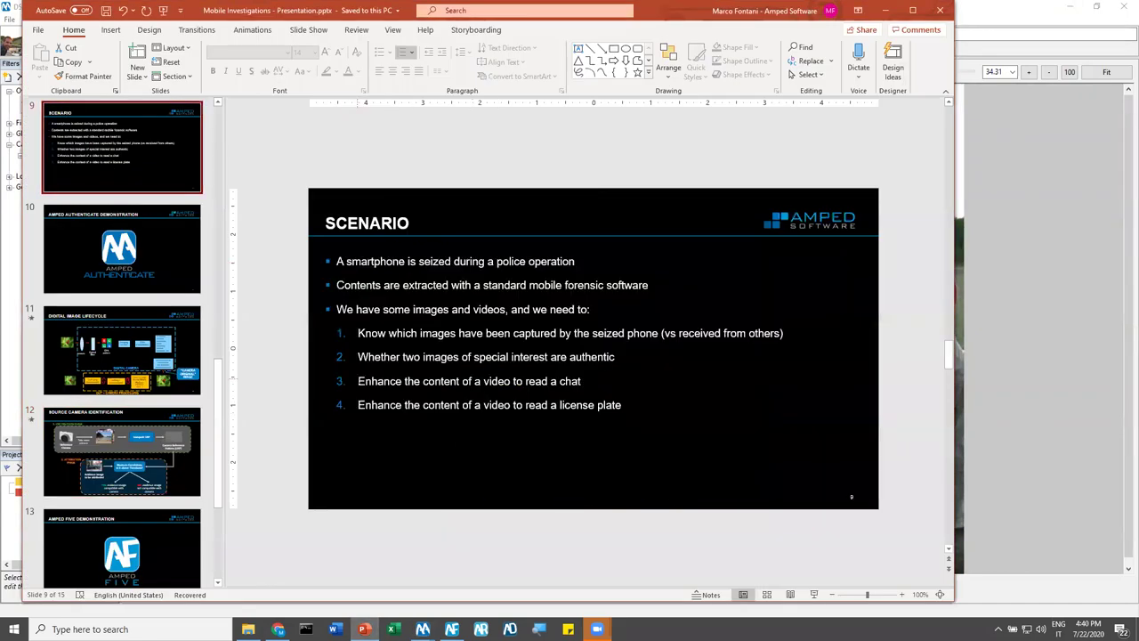
click(885, 10)
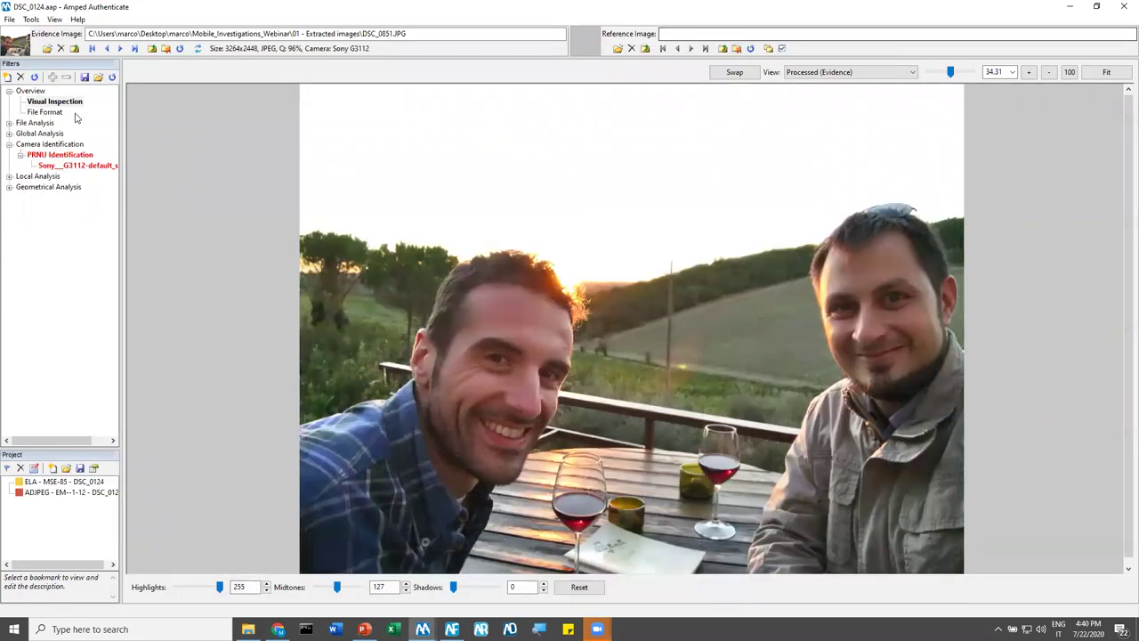
Switch to File Explorer, open the 03 - Enhancement folder in Mobile_Investigations_Webinar and locate the Exhibit SDA-1.wmv video
click(60, 49)
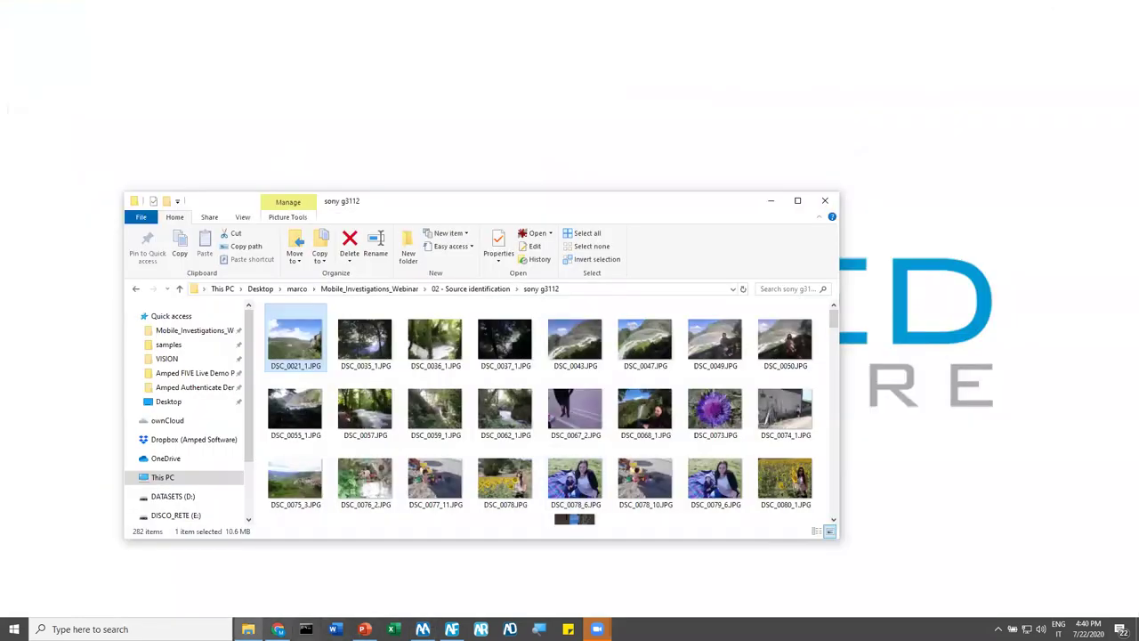
click(376, 289)
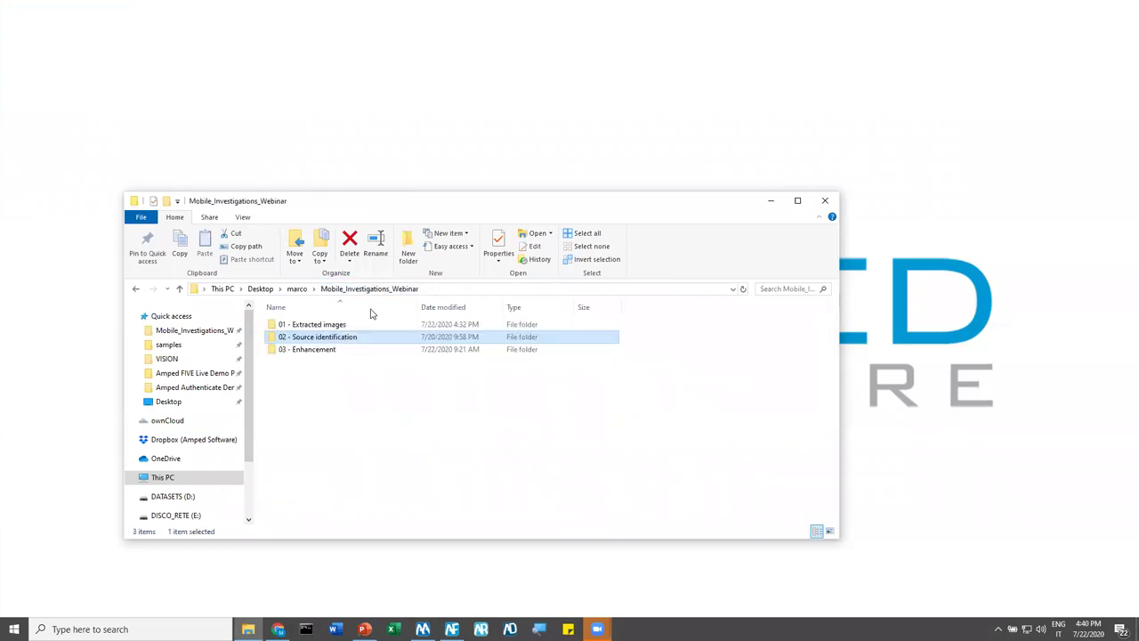
double_click(331, 351)
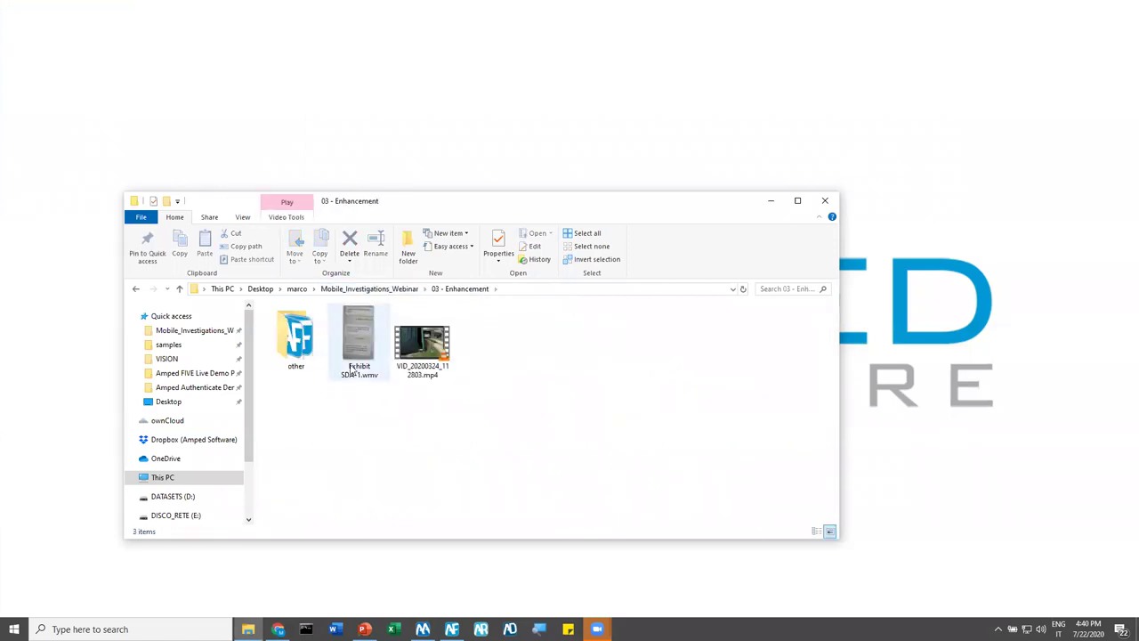
click(359, 343)
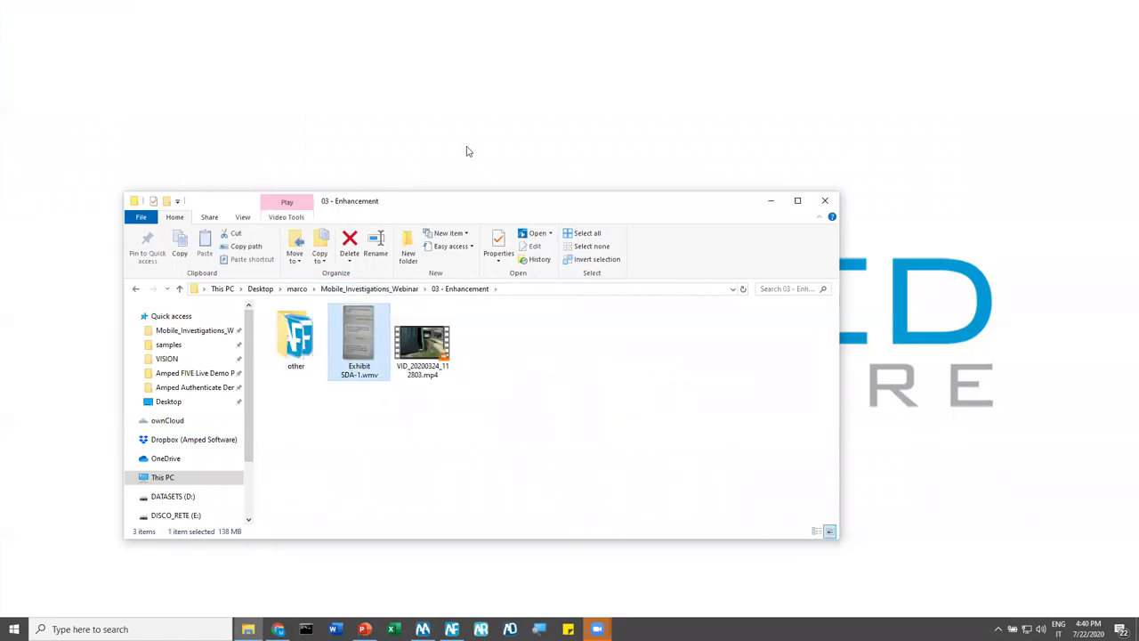
drag(427, 210, 522, 100)
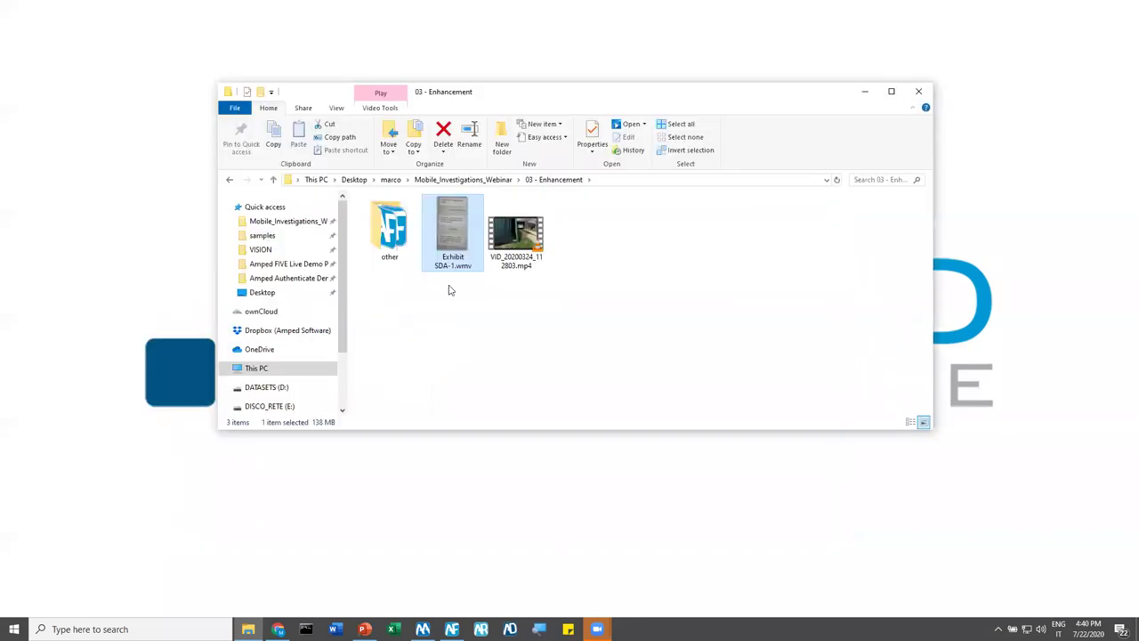
click(461, 324)
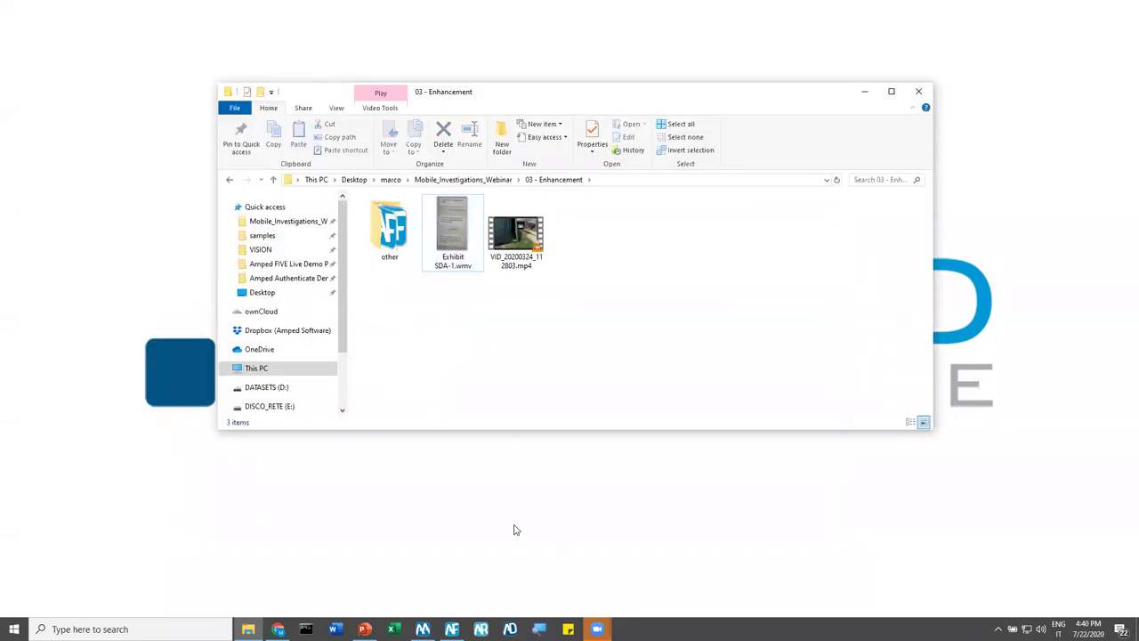
Switch to Amped FIVE, load Exhibit SDA-1.wmv from the 03 - Enhancement folder into a new project and maximize the window
click(451, 630)
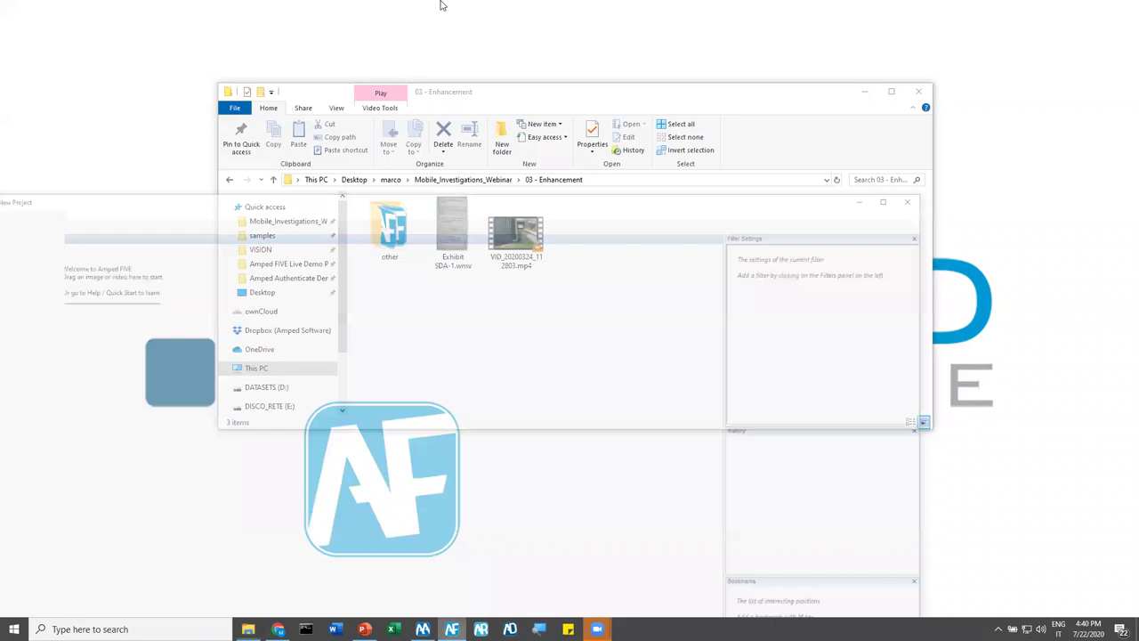
drag(464, 96, 747, 52)
drag(737, 184, 441, 478)
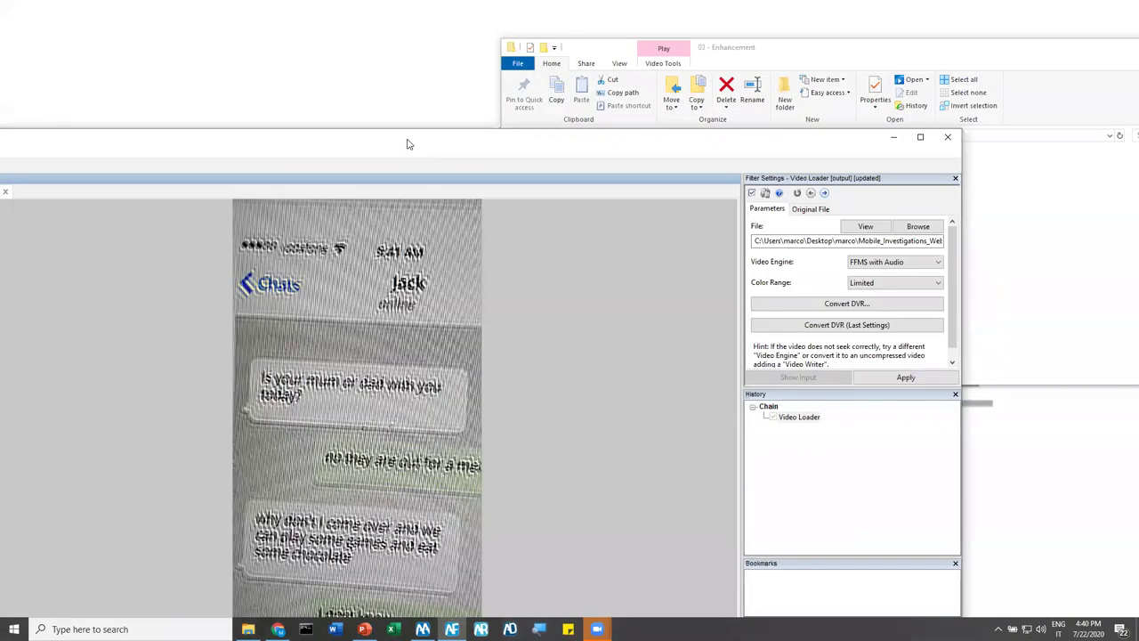
drag(408, 143, 577, 3)
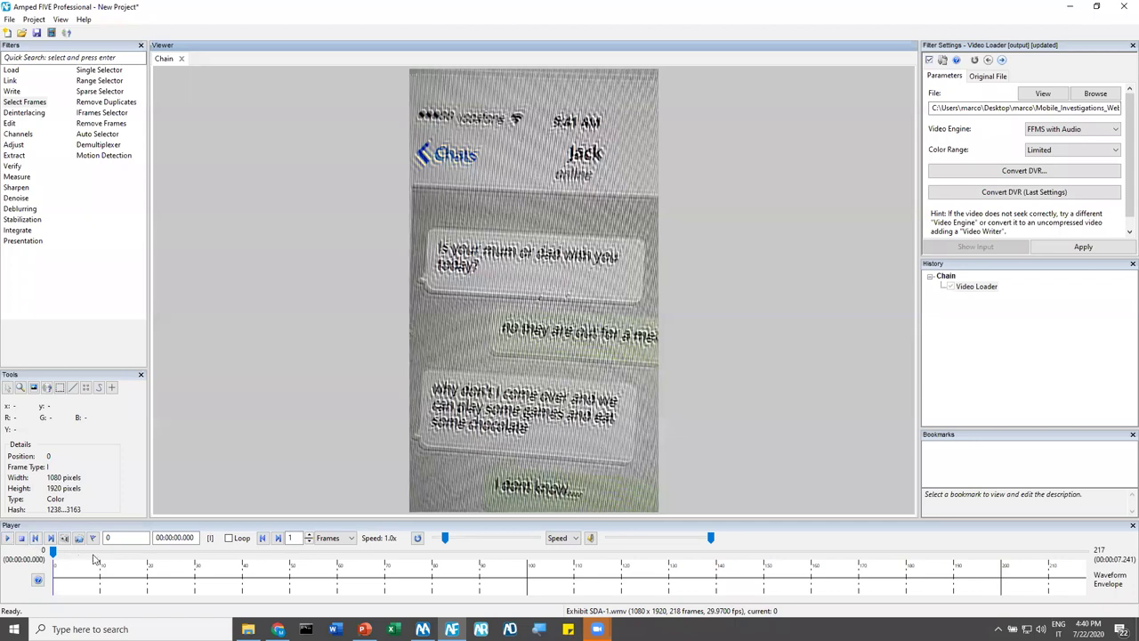
Play the start of the loaded chat video, pause it and check the player's step unit options
click(7, 539)
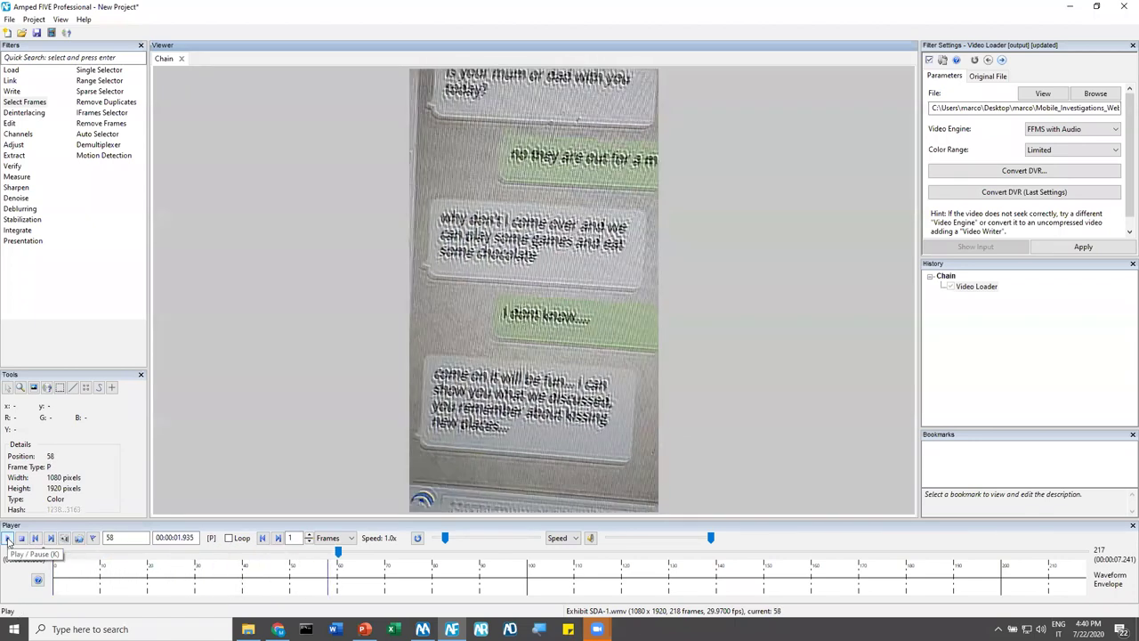
click(7, 539)
click(340, 539)
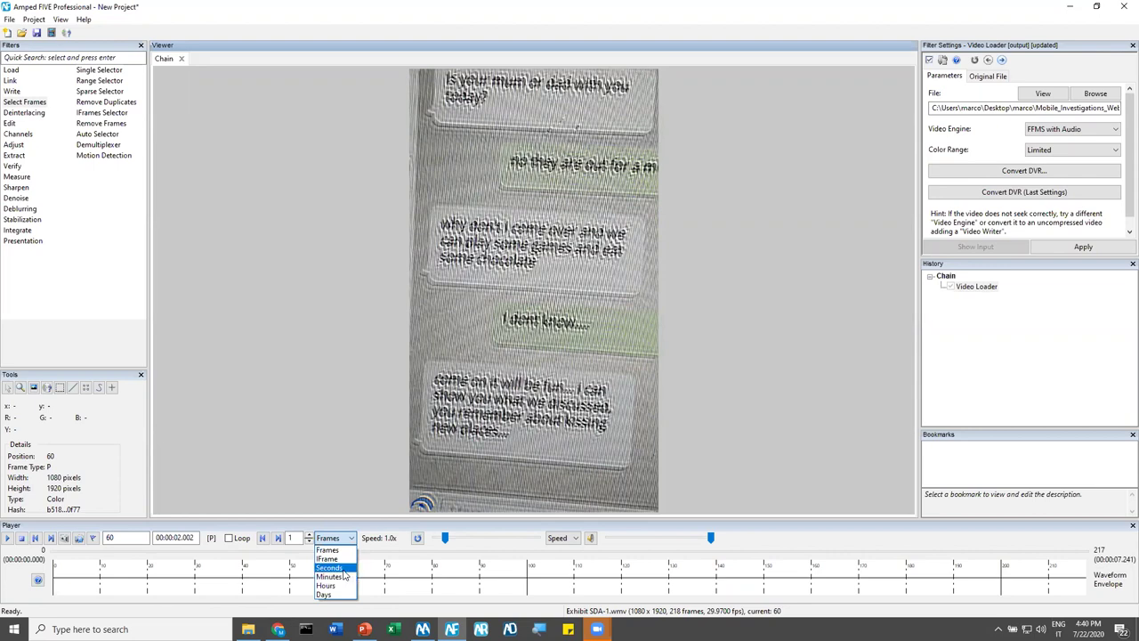
click(337, 540)
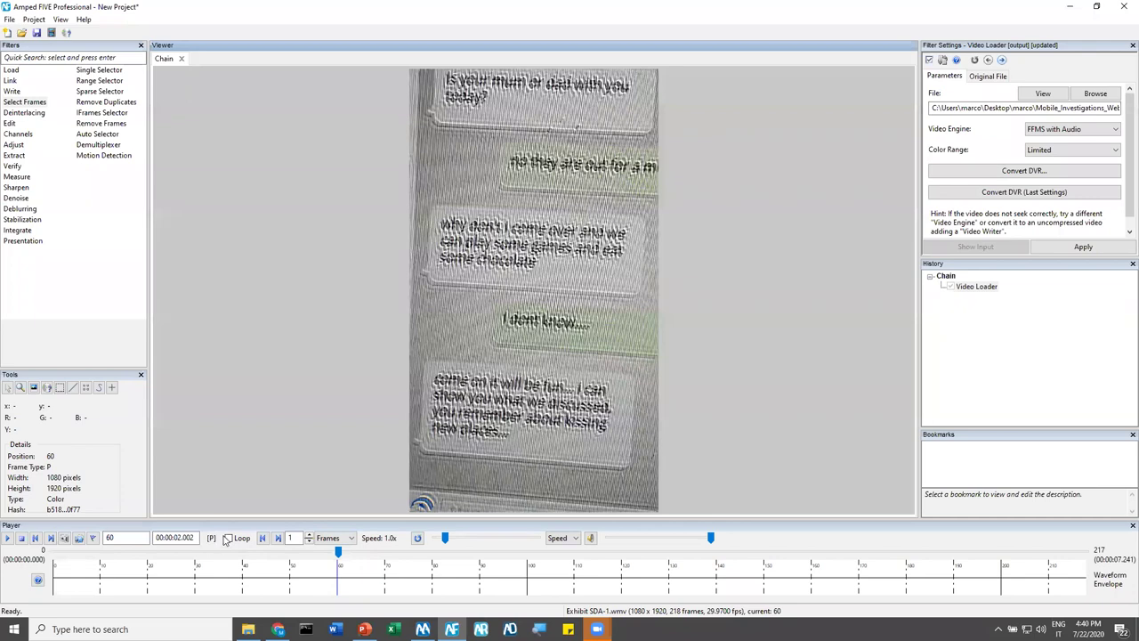
Return the video to frame 0 and step two frames forward and back
click(55, 556)
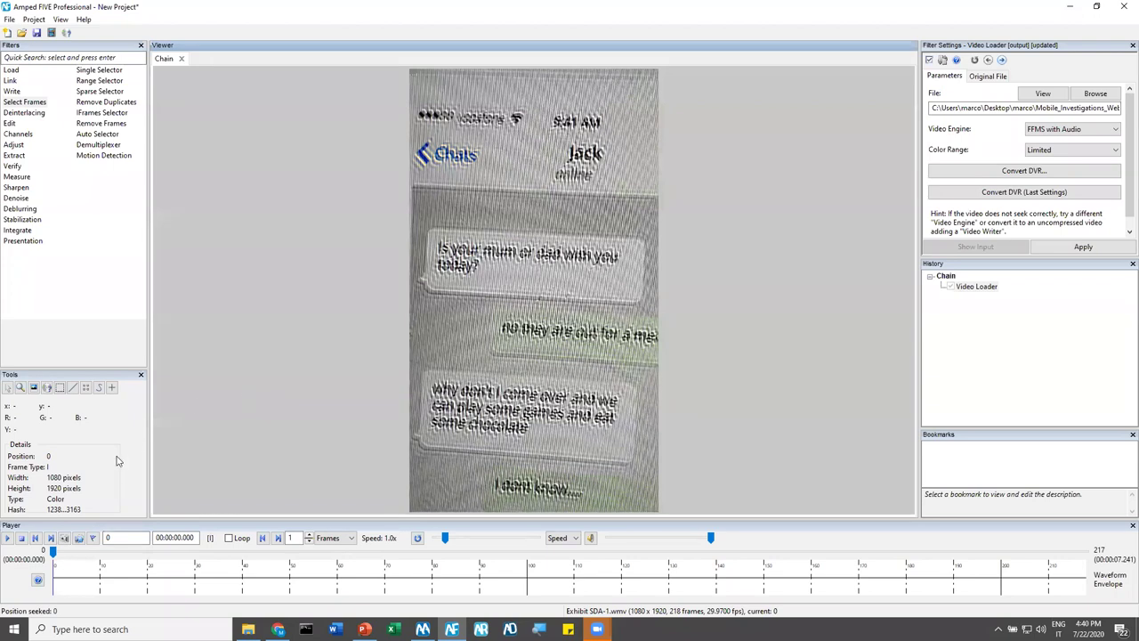
click(50, 538)
click(51, 538)
click(35, 539)
click(35, 538)
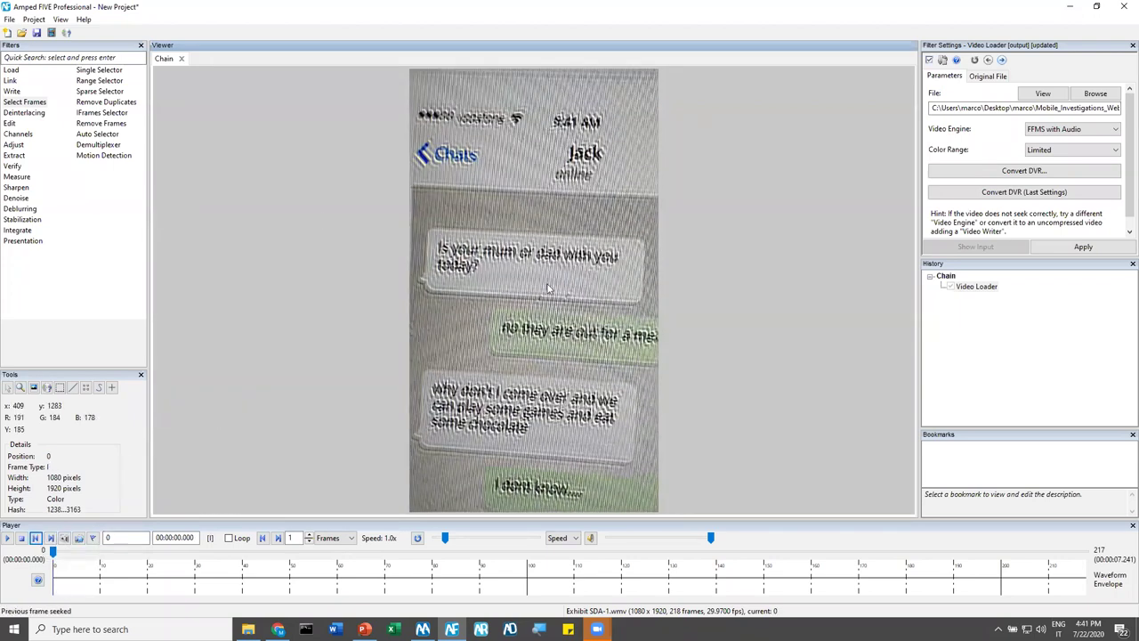
Examine the available filter categories, including Load, Link, Edit, Adjust, Measure, Sharpen, Denoise and Deblurring, and the filters they contain
click(13, 166)
click(10, 69)
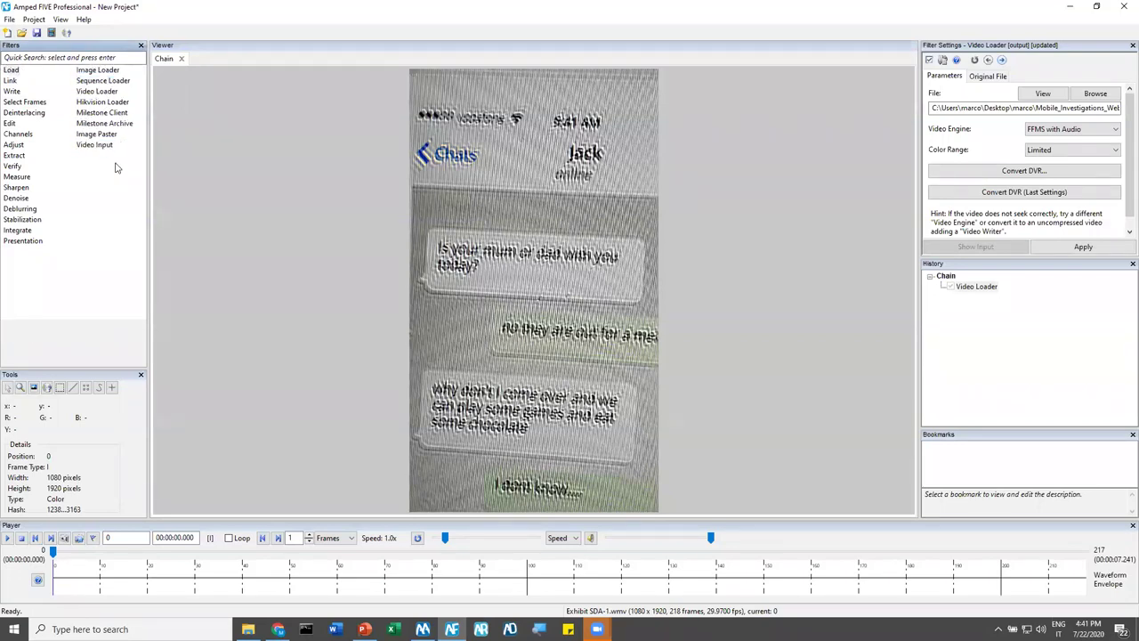
mouse_move(11, 90)
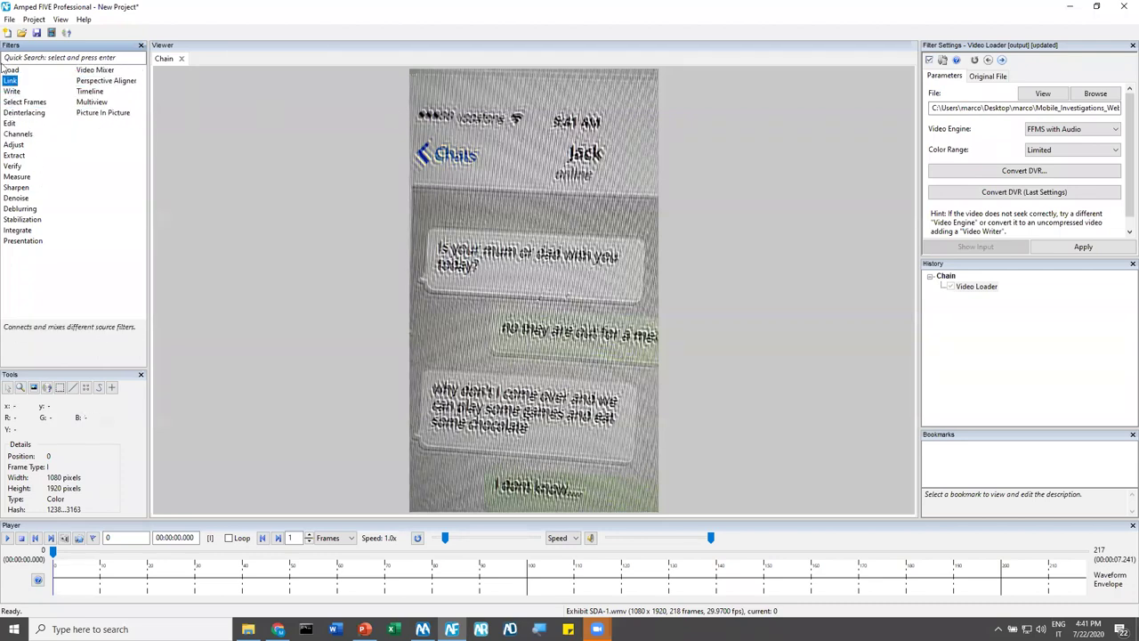
mouse_move(16, 123)
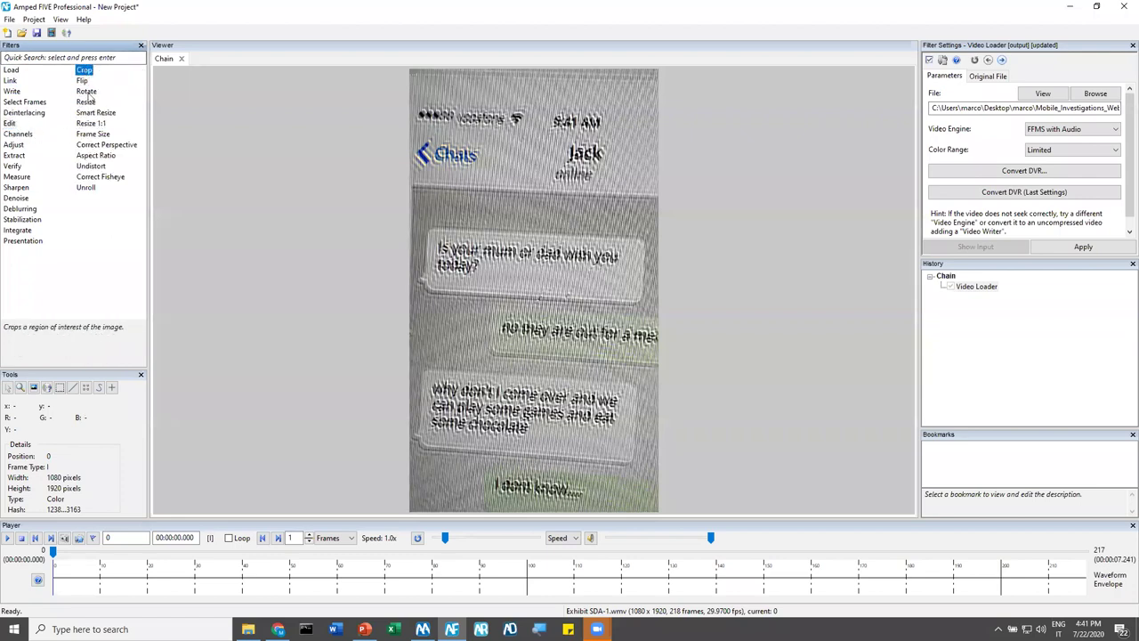
click(95, 146)
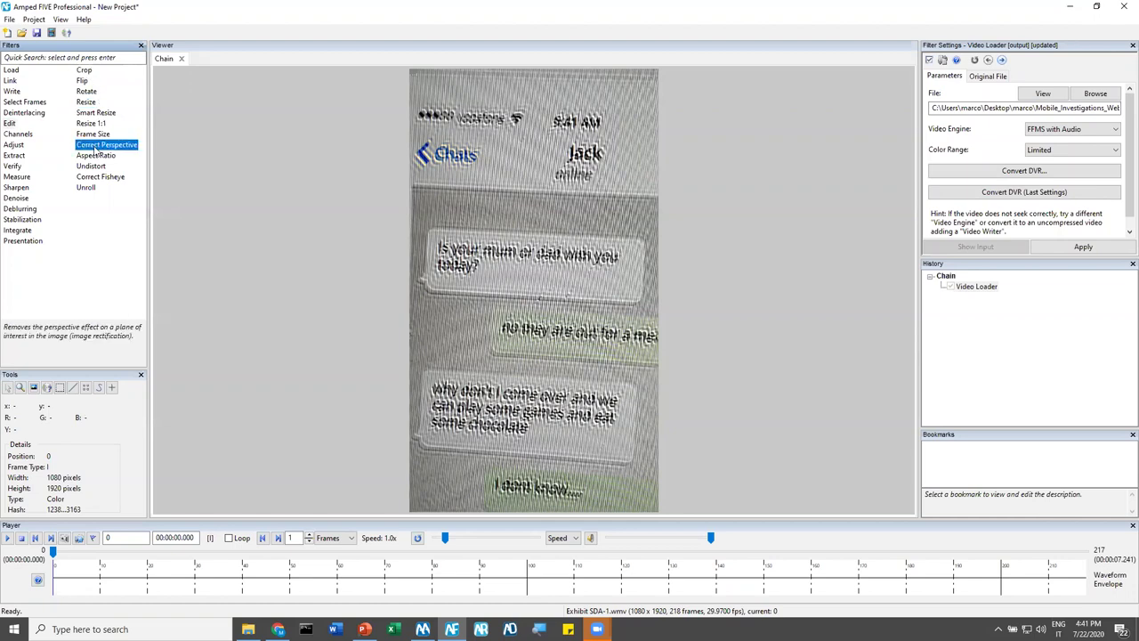
click(13, 146)
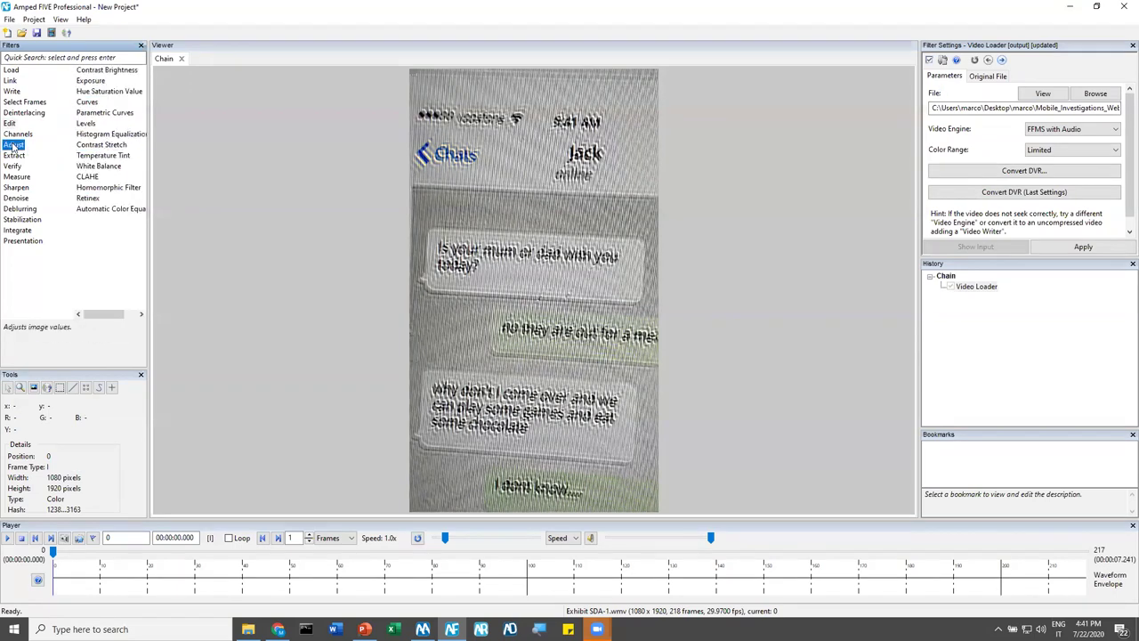
click(98, 166)
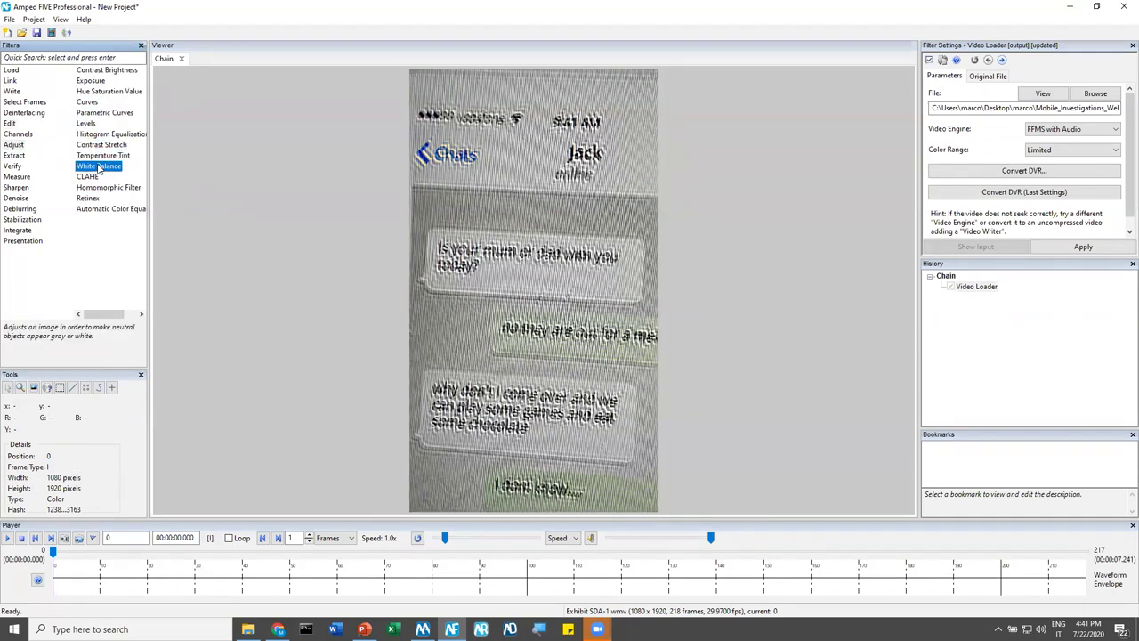
click(46, 165)
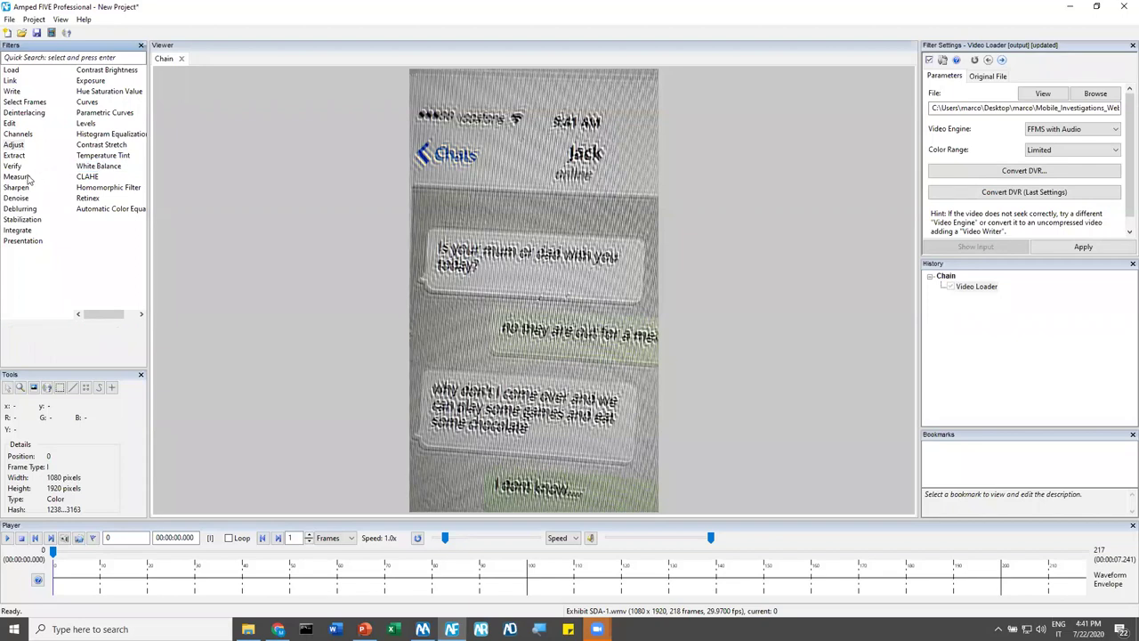
mouse_move(27, 178)
mouse_move(99, 92)
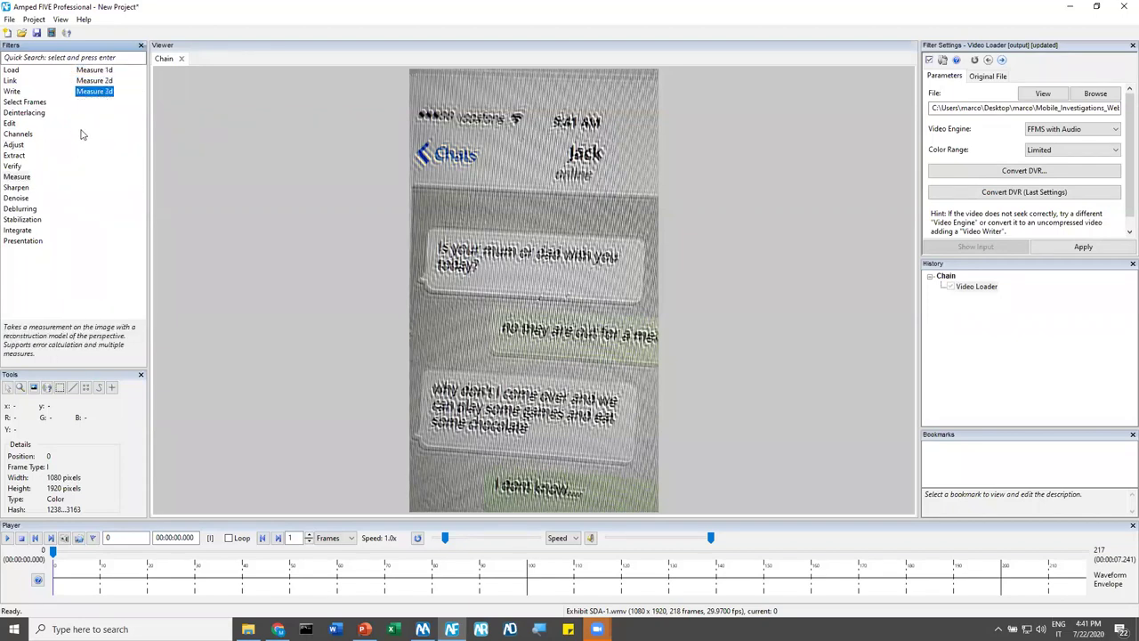
click(16, 188)
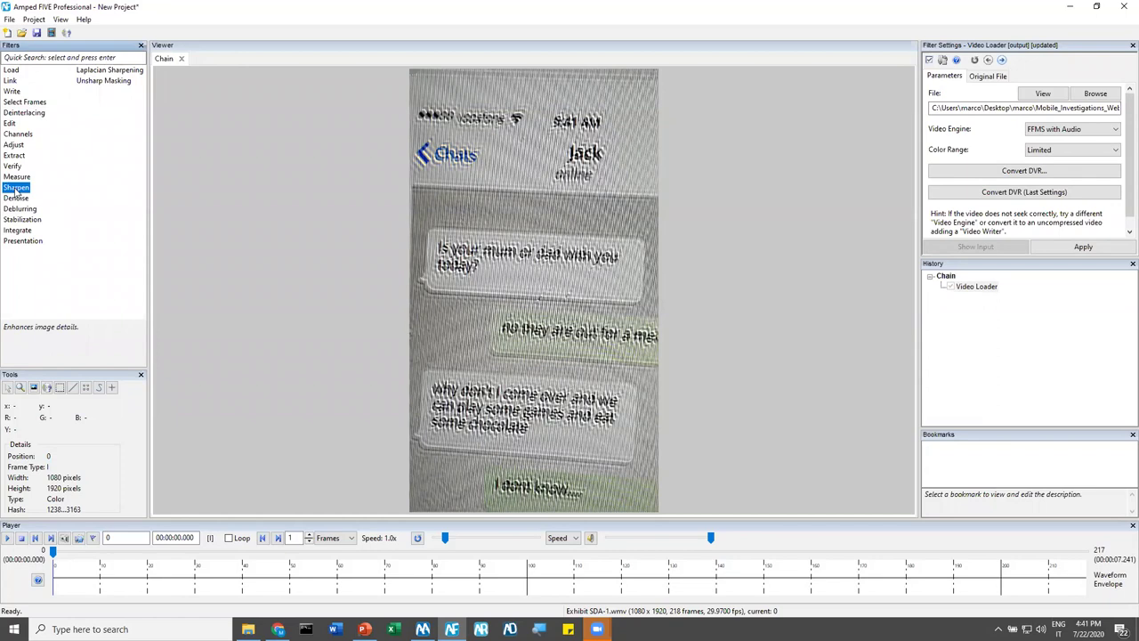
mouse_move(15, 202)
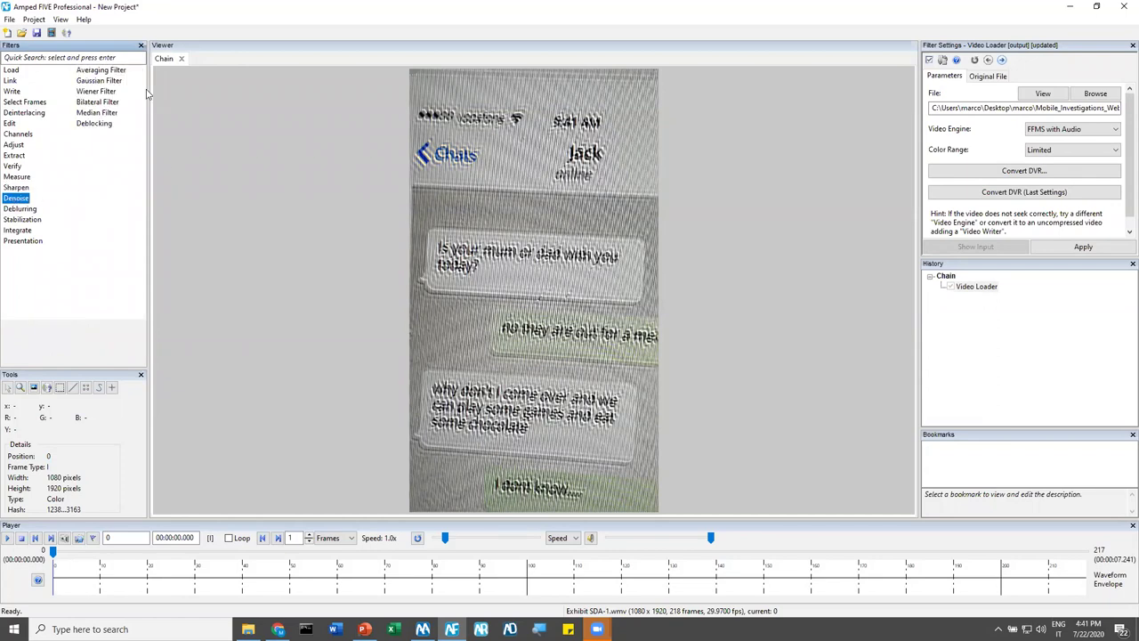
click(24, 210)
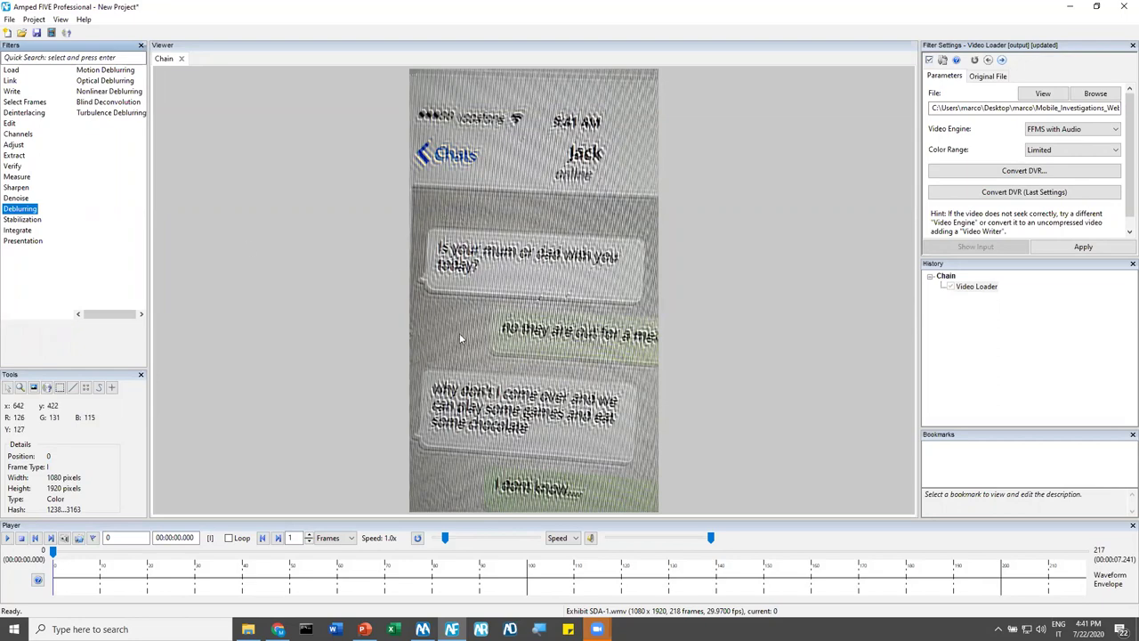
Play the chat video in parts, pause it and seek back to frame 98
click(7, 538)
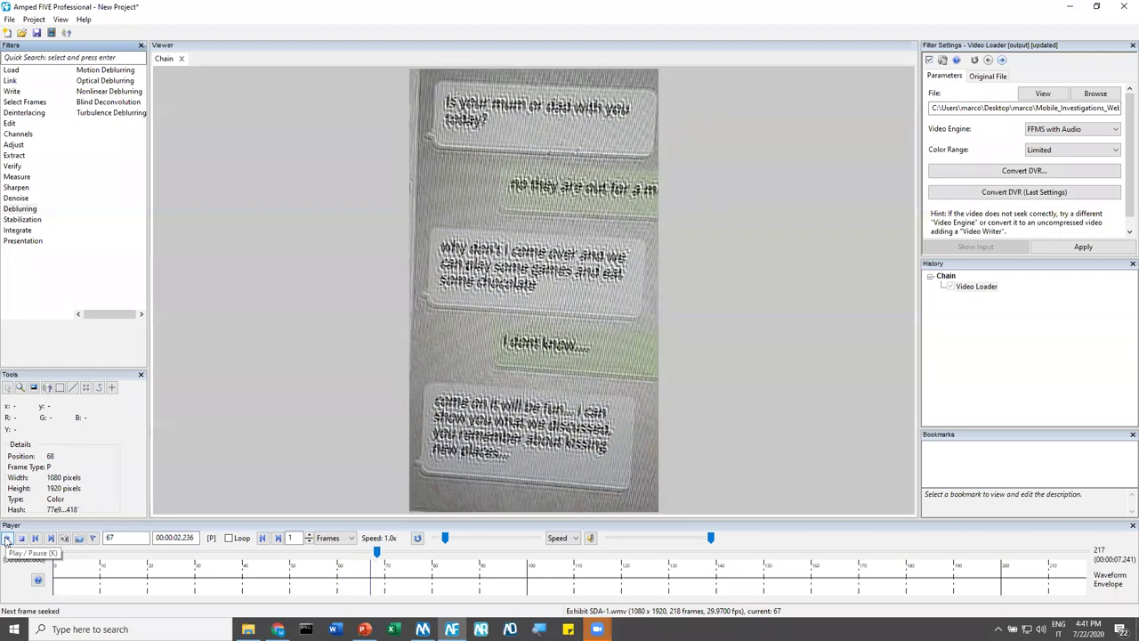
click(7, 538)
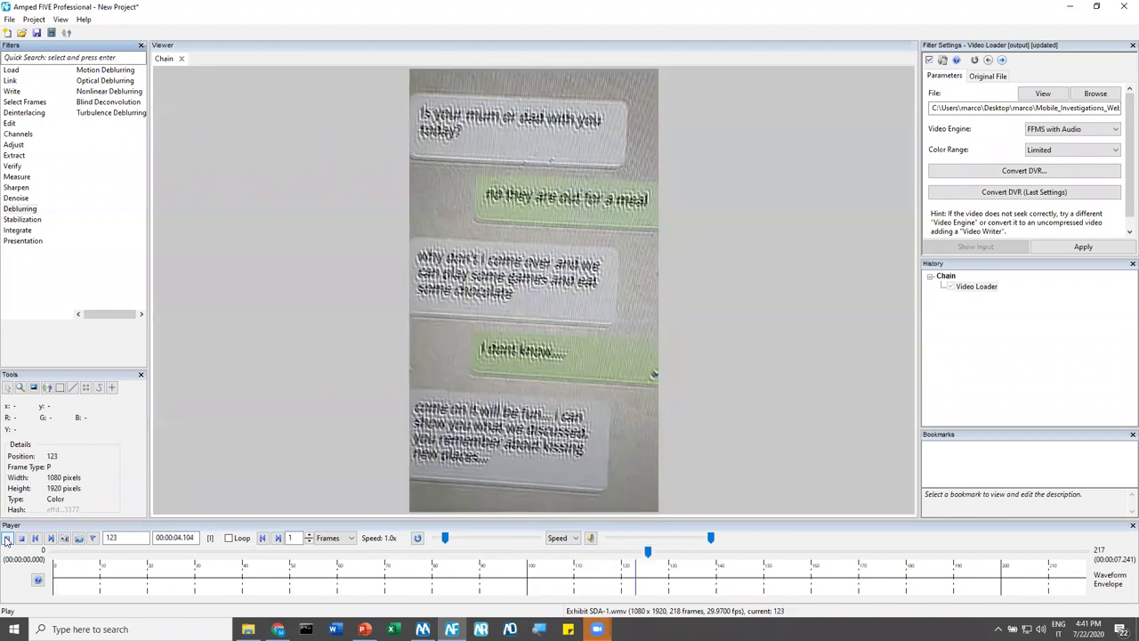
click(7, 538)
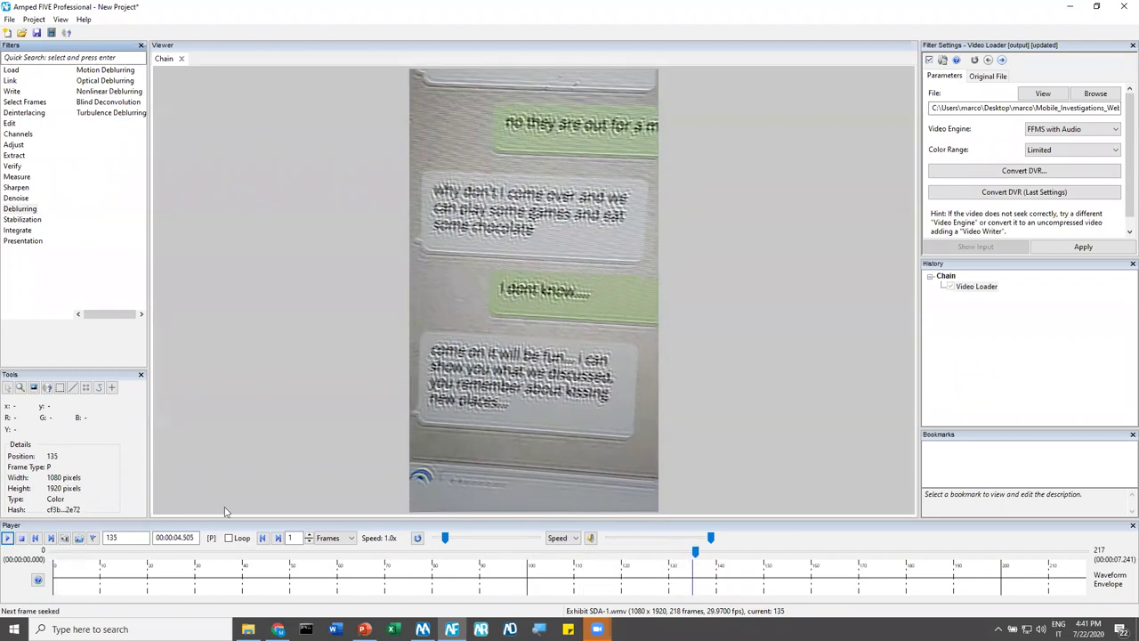
key(Left)
key(Left)
key(Left)
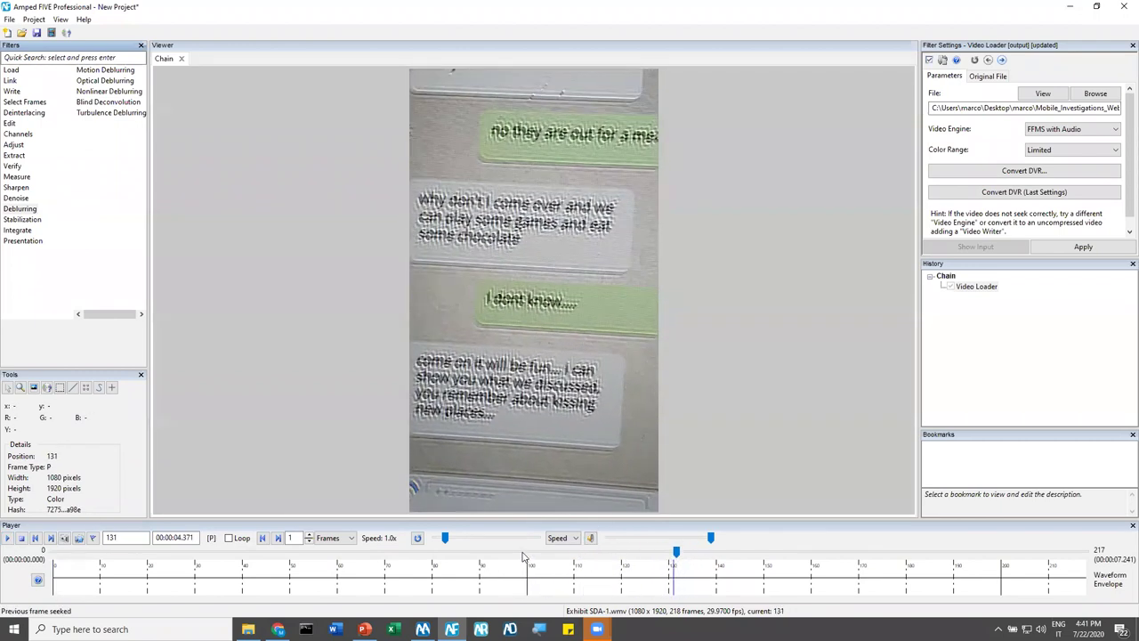
key(Page_Up)
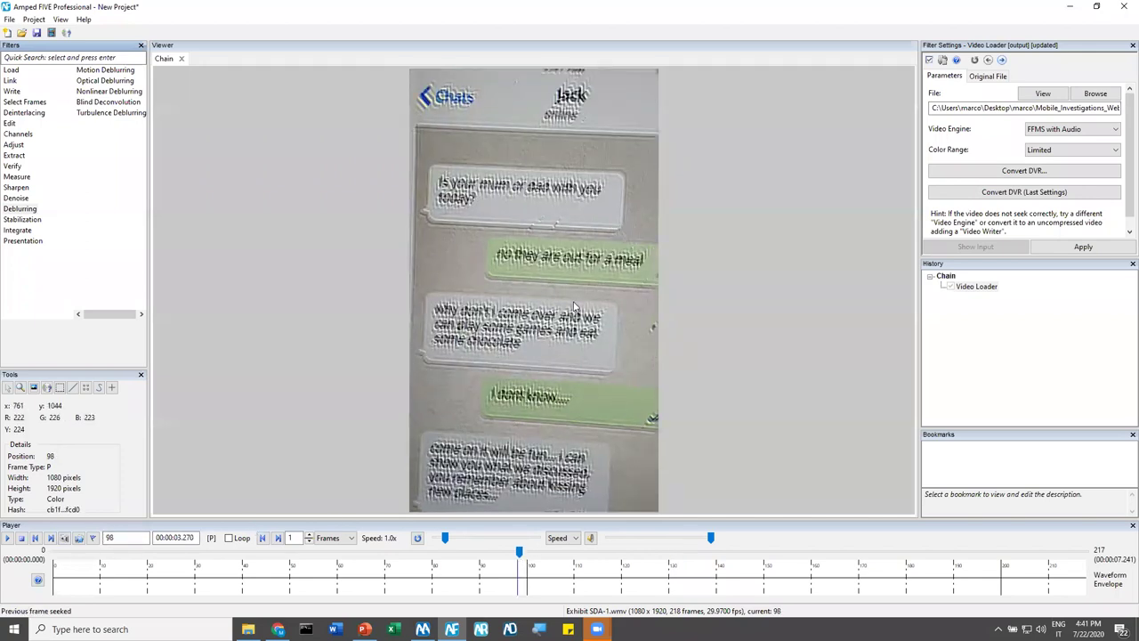
Zoom in on the green message "no they are out for a meal" in frame 98 to examine the ghosting around its text
scroll(524, 236, down, 3)
scroll(556, 307, up, 1)
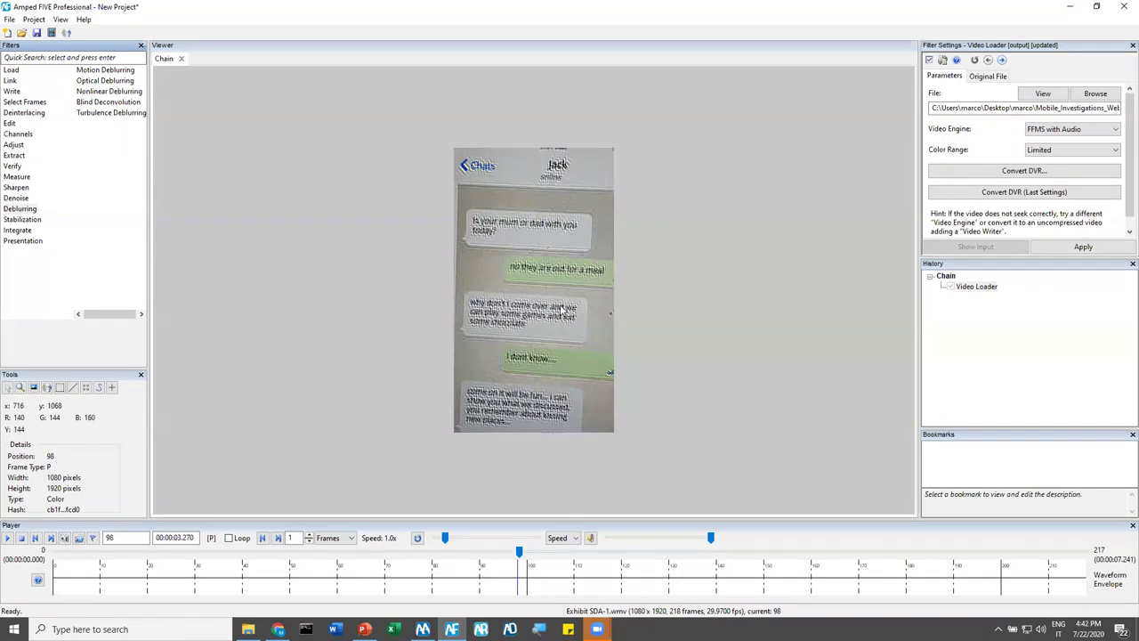
scroll(561, 307, up, 2)
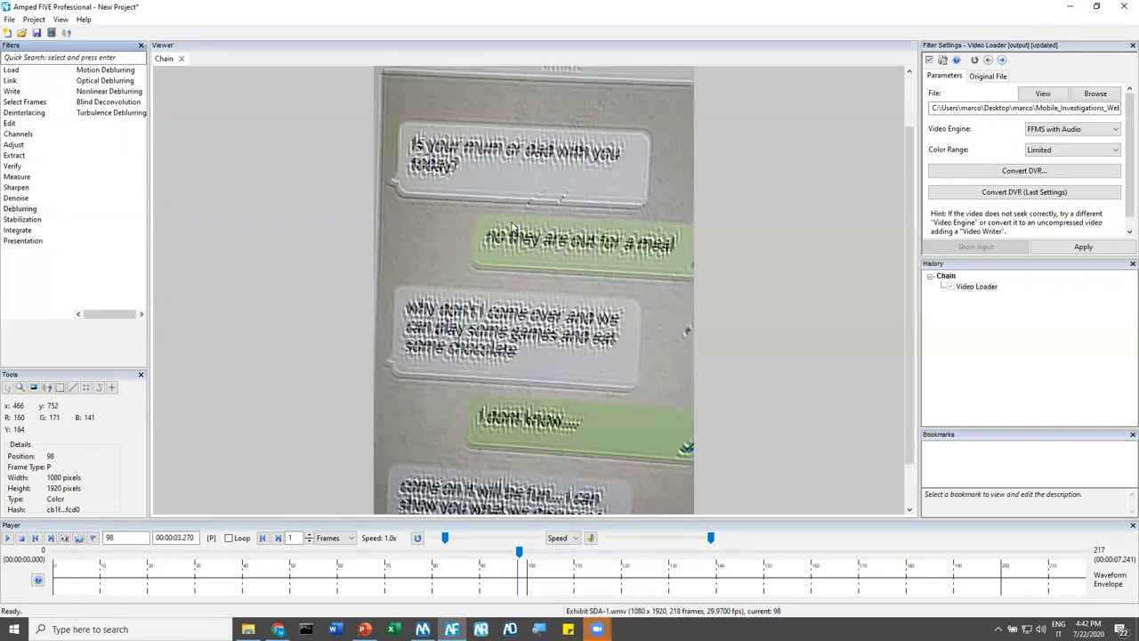
scroll(503, 234, up, 1)
scroll(503, 234, up, 3)
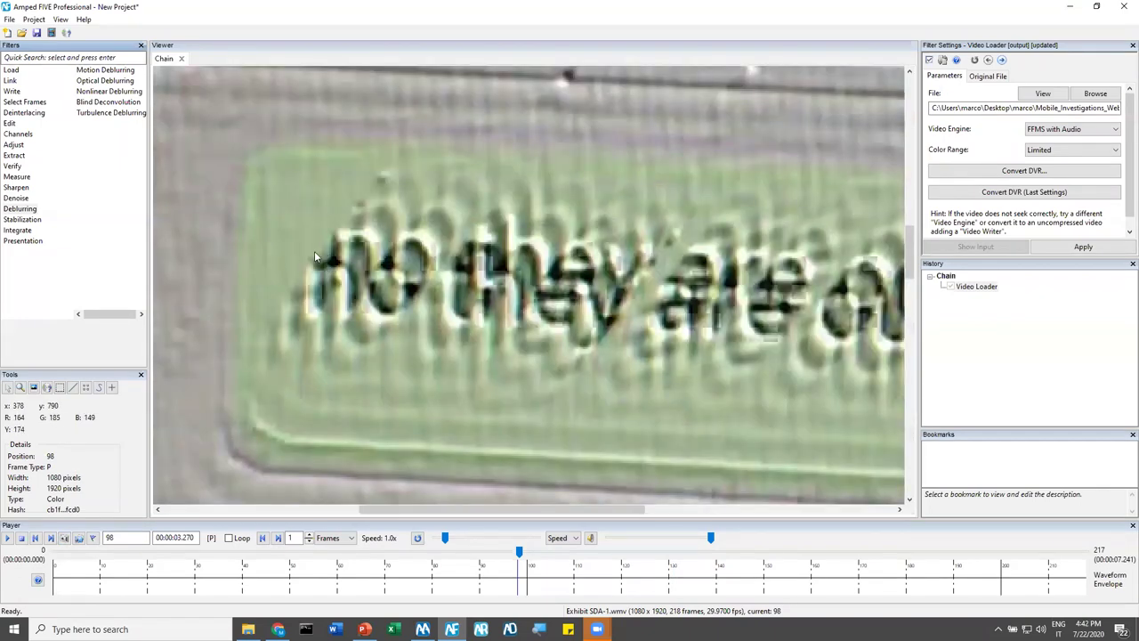
scroll(353, 252, down, 3)
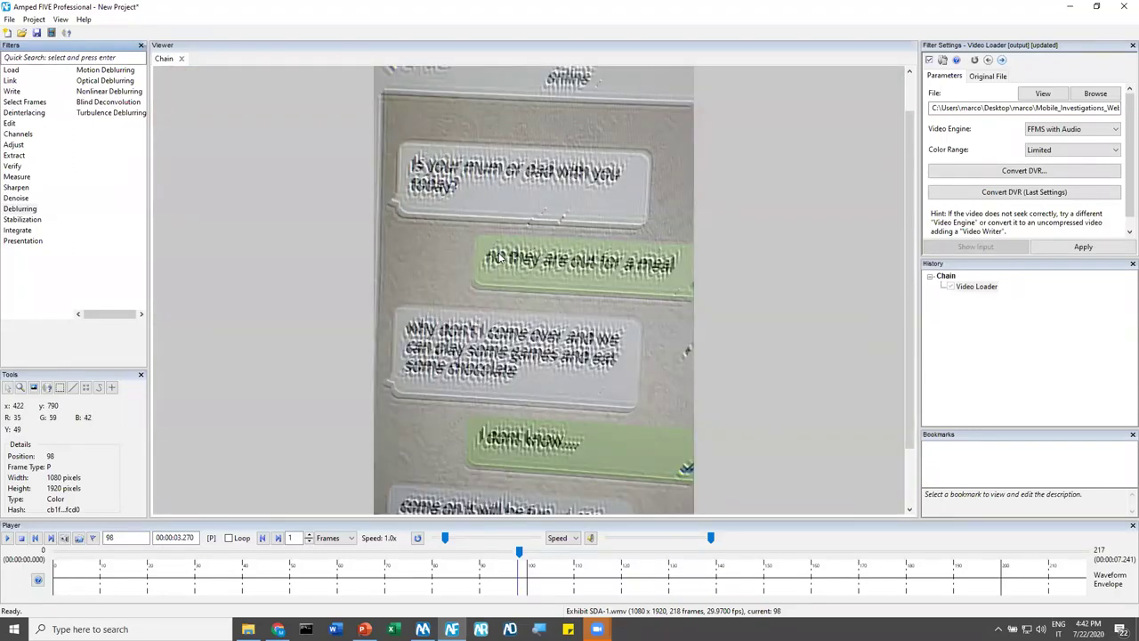
scroll(503, 259, up, 1)
scroll(503, 257, up, 2)
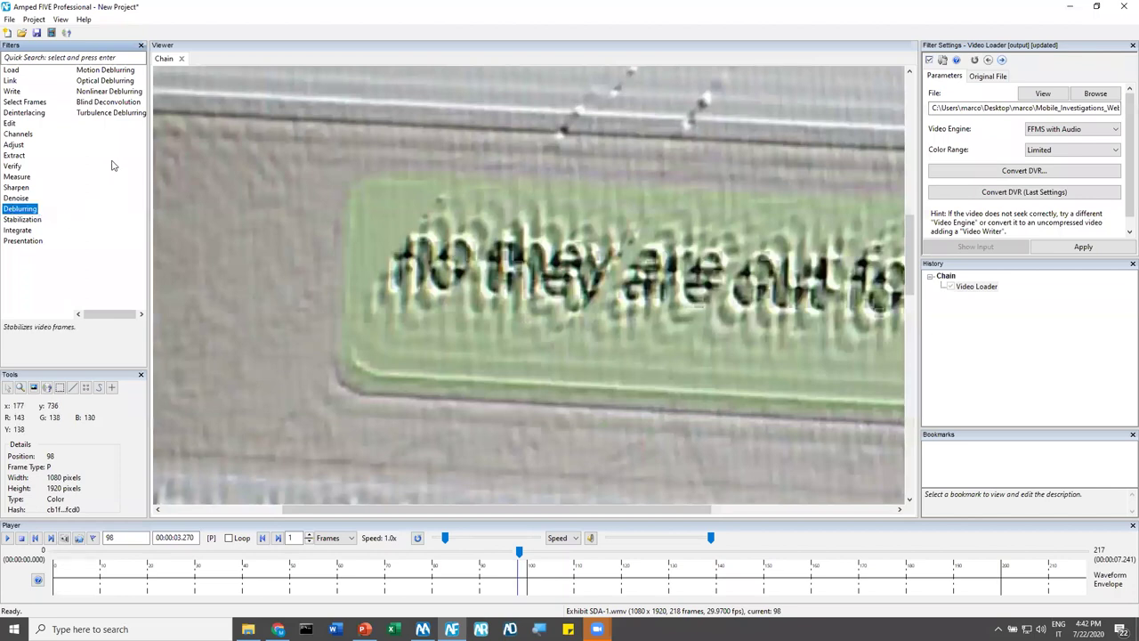
Add a Motion Deblurring filter, tracing the blur on "Is your mum" for size 20 and angle 53.1301, and set noise to 0.5055
click(105, 70)
double_click(105, 71)
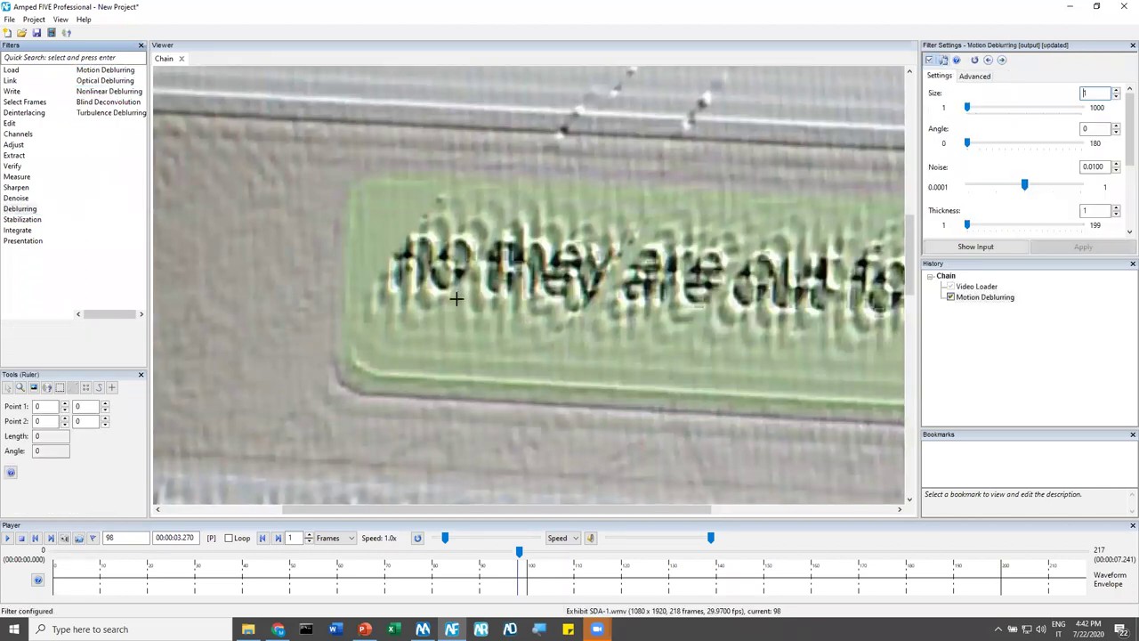
scroll(402, 239, up, 2)
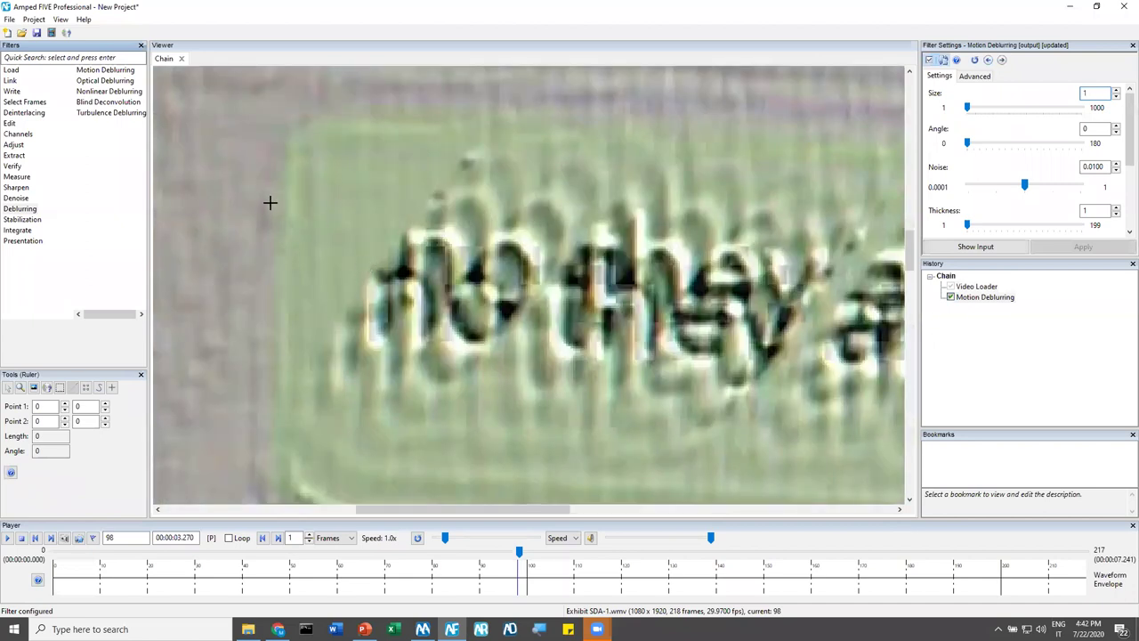
scroll(269, 203, down, 5)
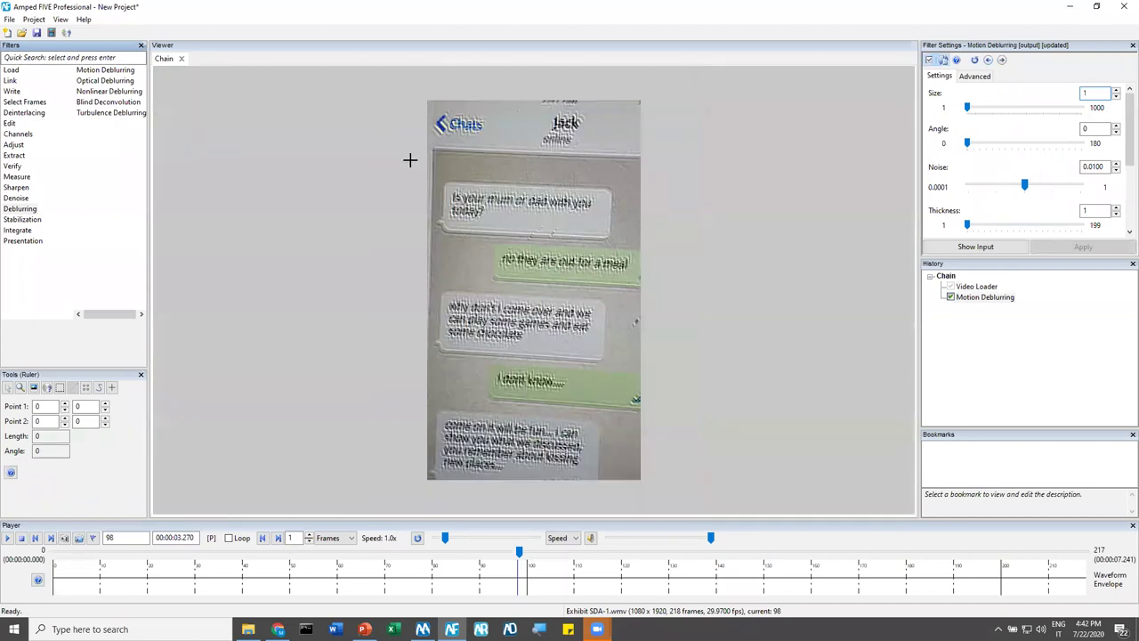
scroll(409, 159, up, 3)
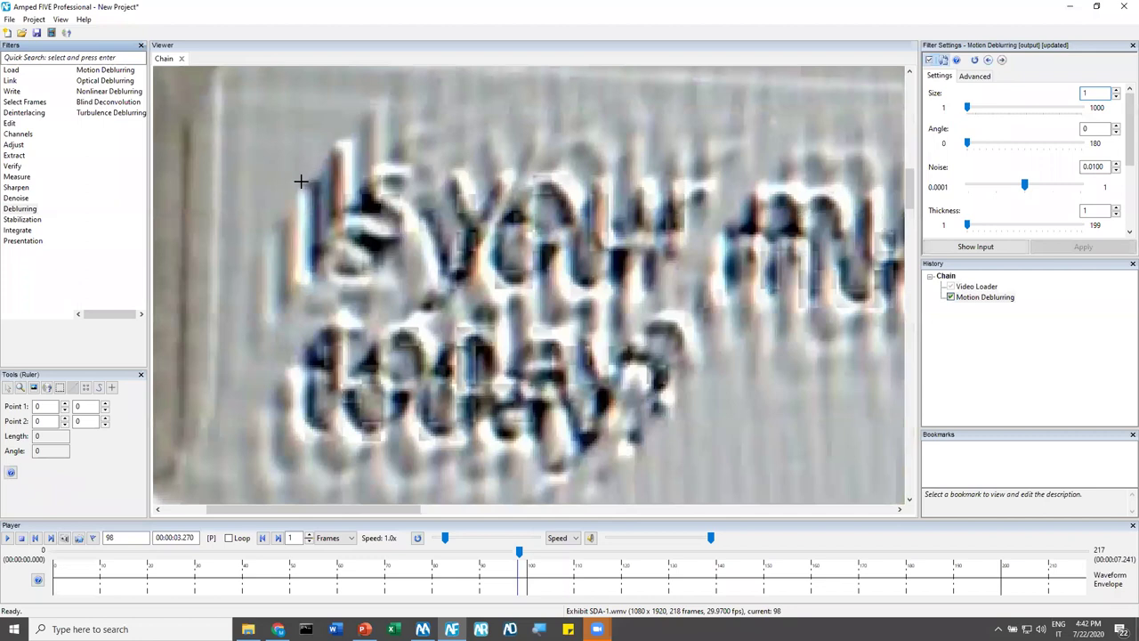
drag(303, 181, 332, 140)
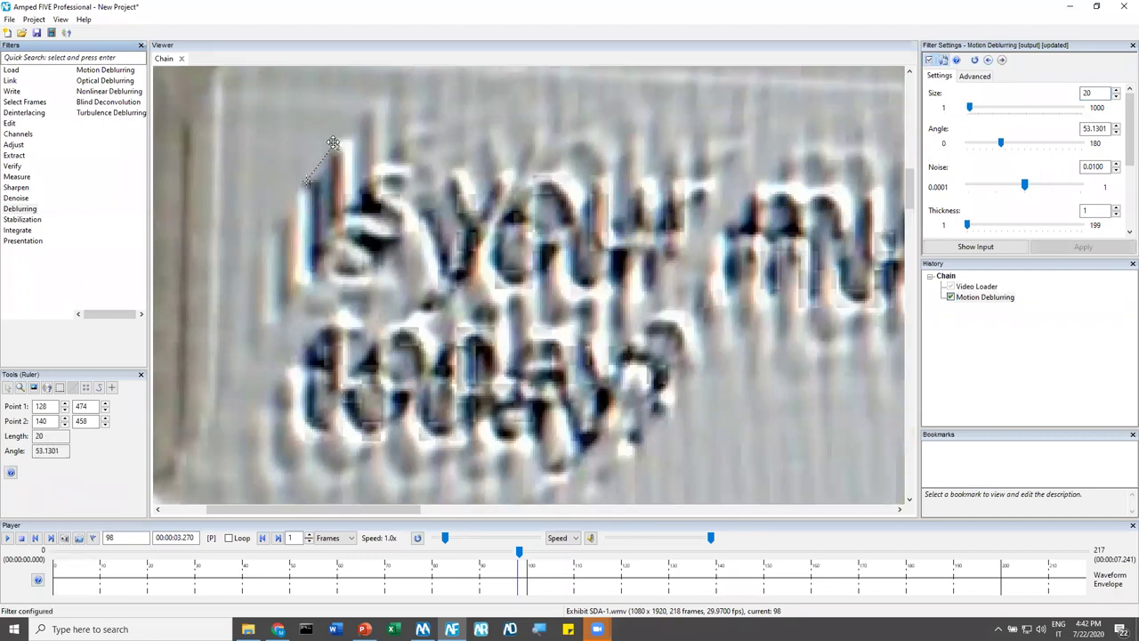
scroll(405, 155, down, 4)
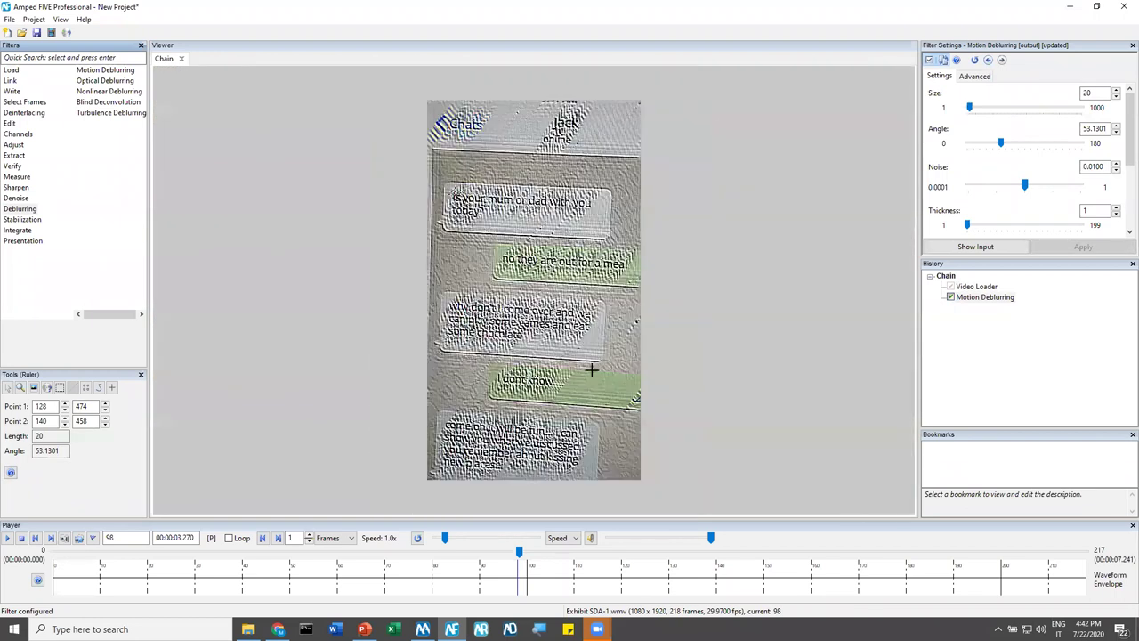
scroll(583, 408, up, 2)
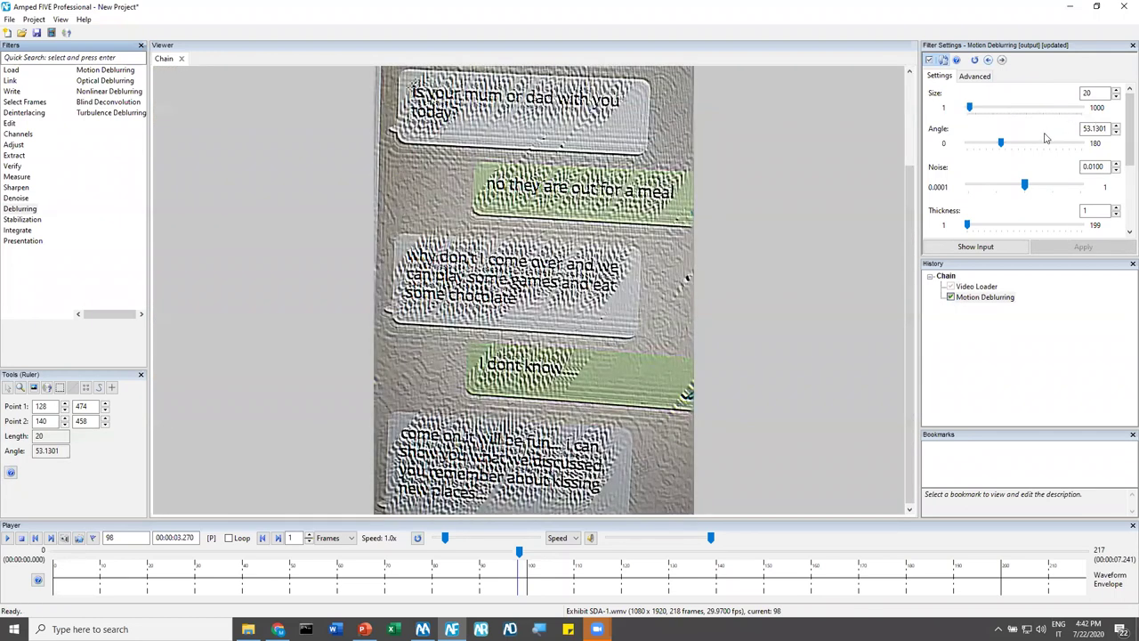
drag(1027, 186, 1074, 188)
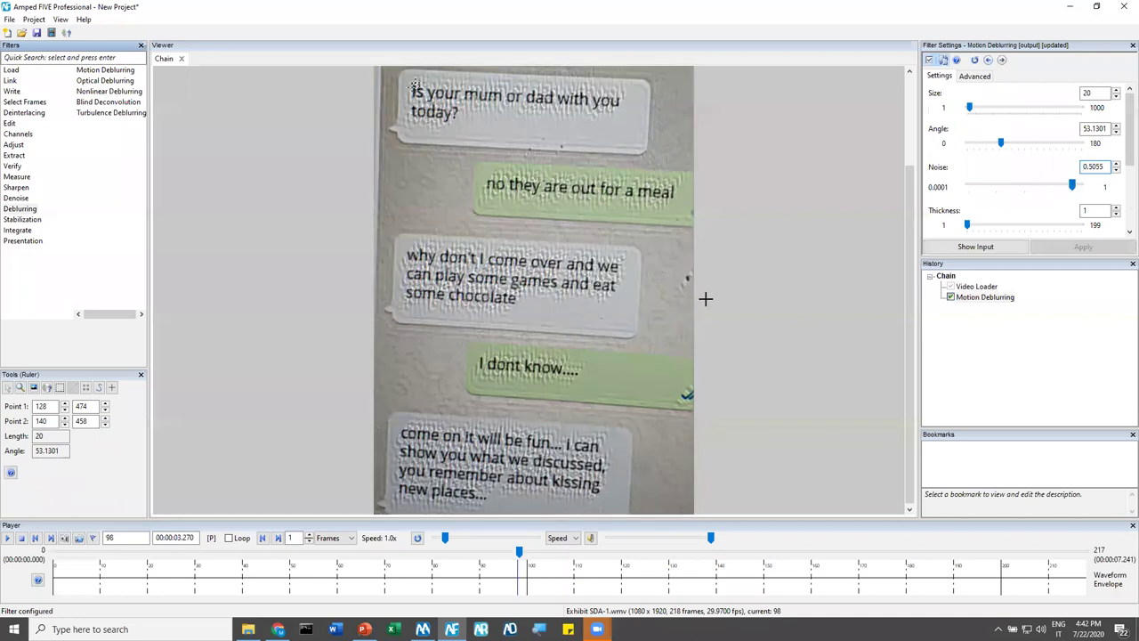
scroll(702, 301, down, 1)
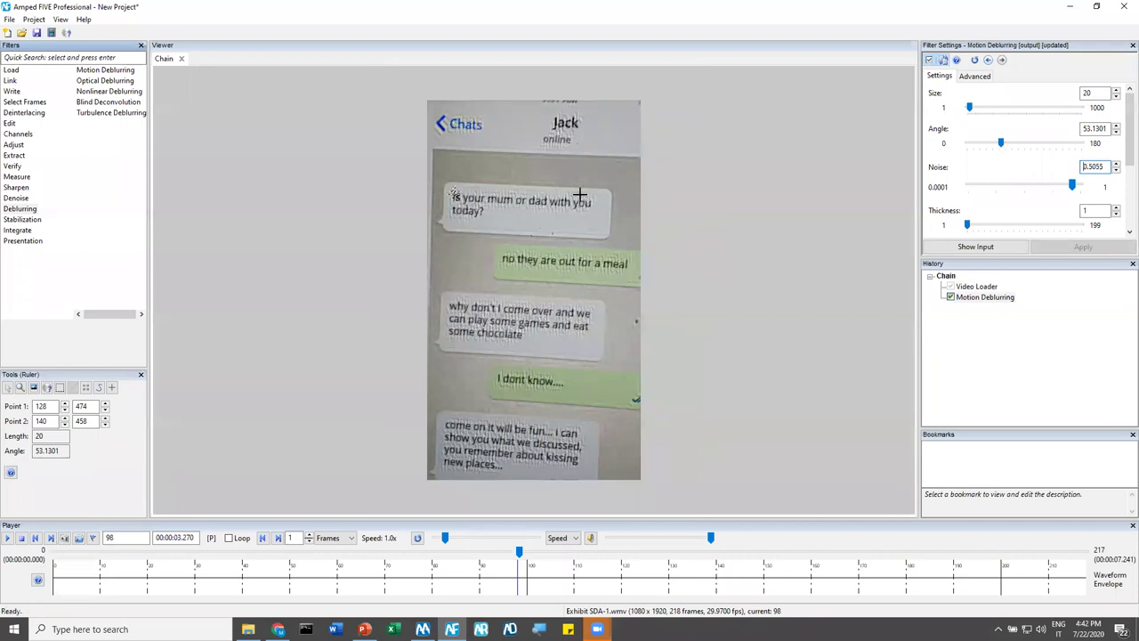
Add a Wiener Filter with size 13 and an Unsharp Masking filter with its default settings to the chain
click(27, 198)
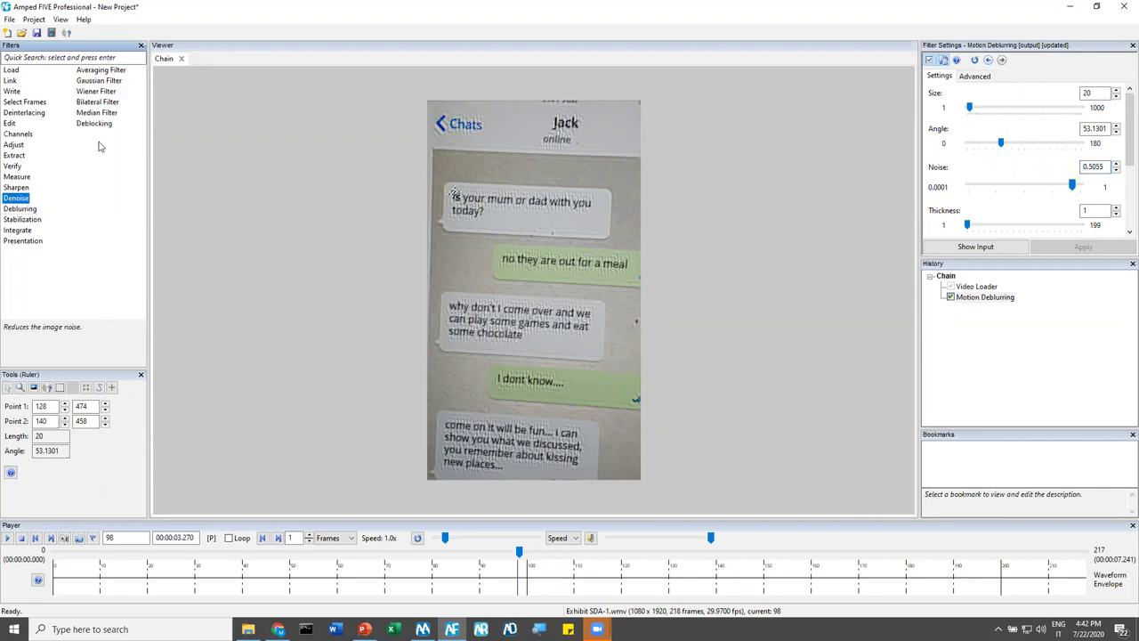
double_click(98, 92)
drag(988, 107, 1075, 112)
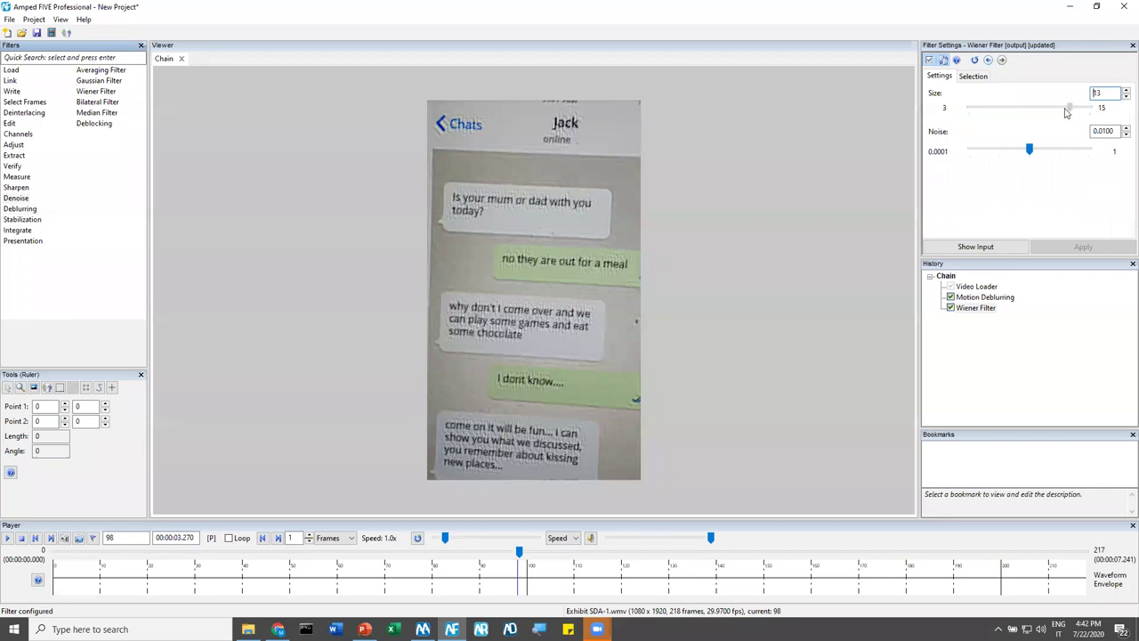
click(16, 188)
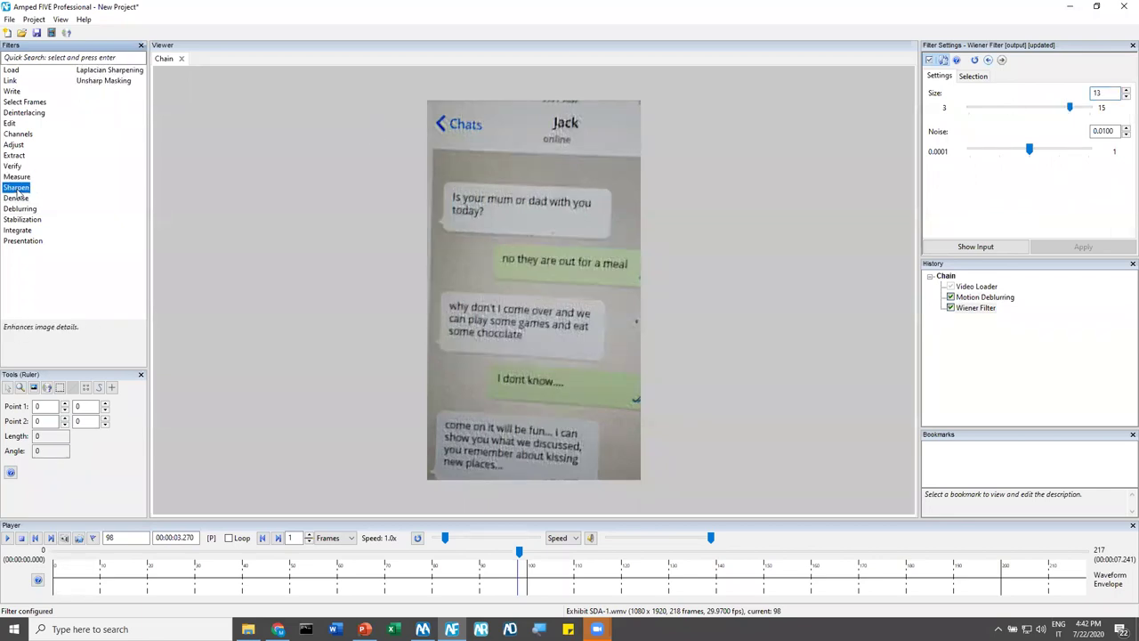
double_click(103, 80)
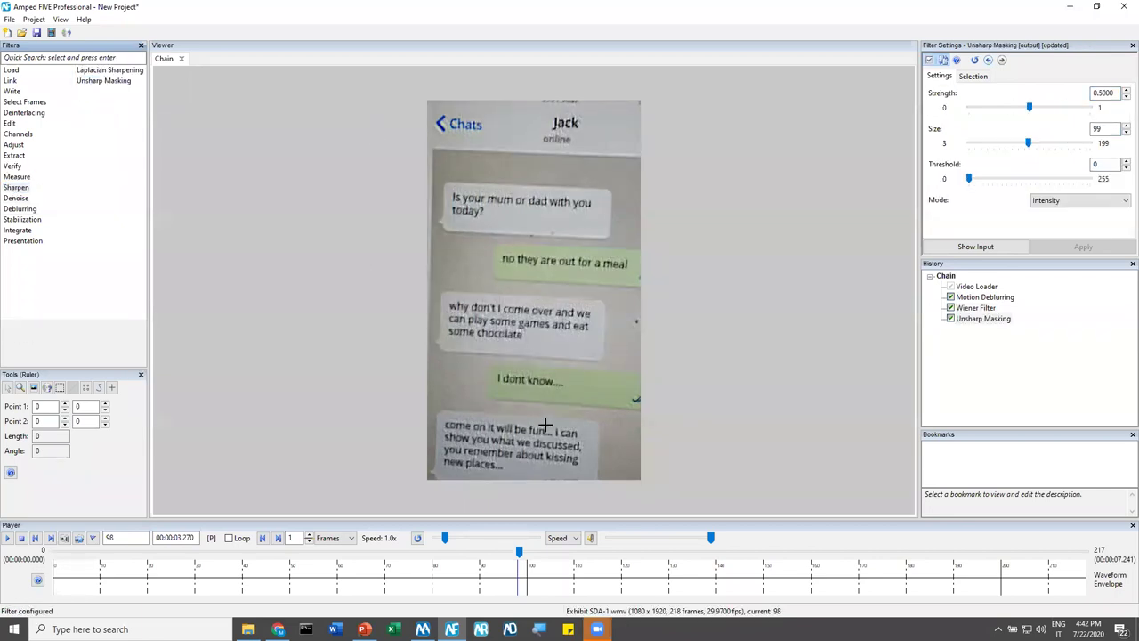
Add a Levels filter with highlights at 219 and a Compare Original filter in Side-by-Side Horizontally mode
click(14, 145)
double_click(86, 123)
drag(1033, 164, 1024, 167)
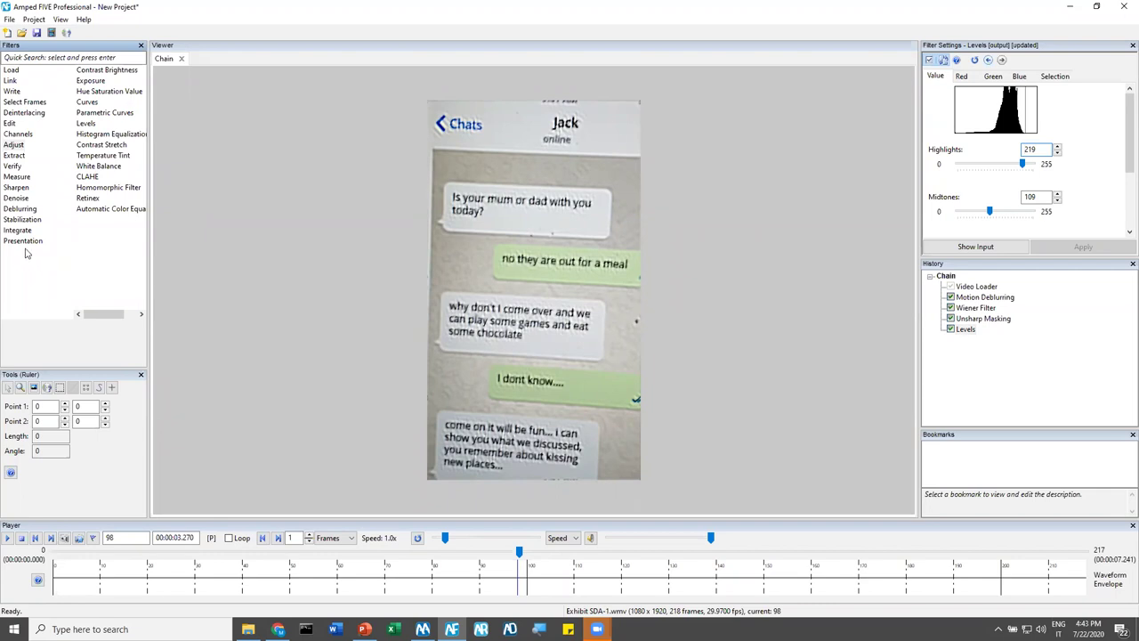
mouse_move(26, 241)
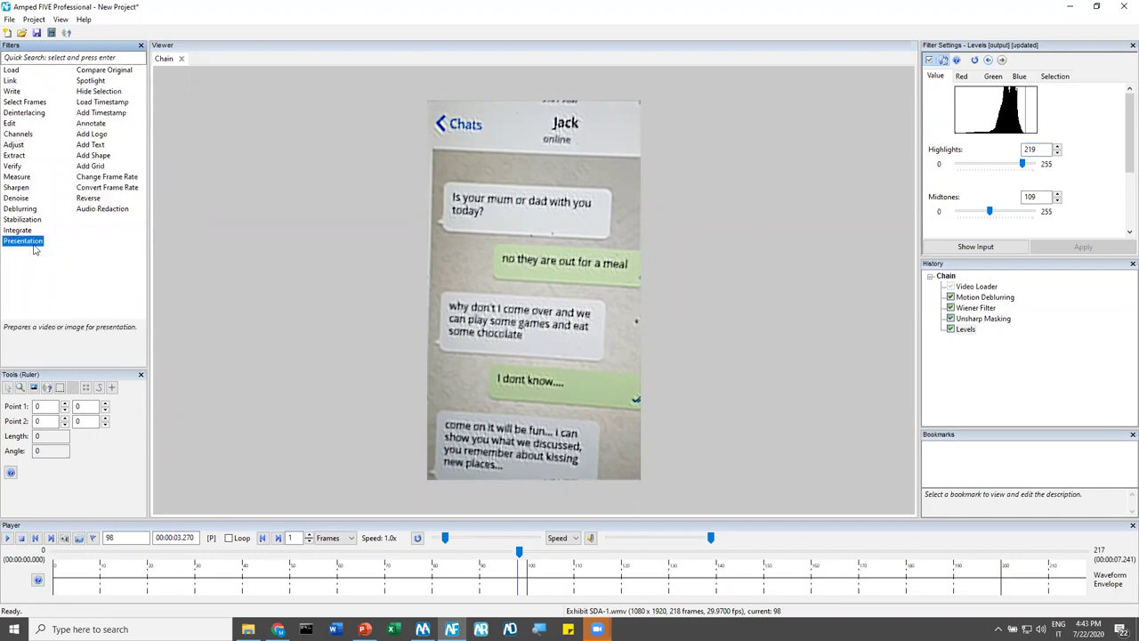
double_click(122, 77)
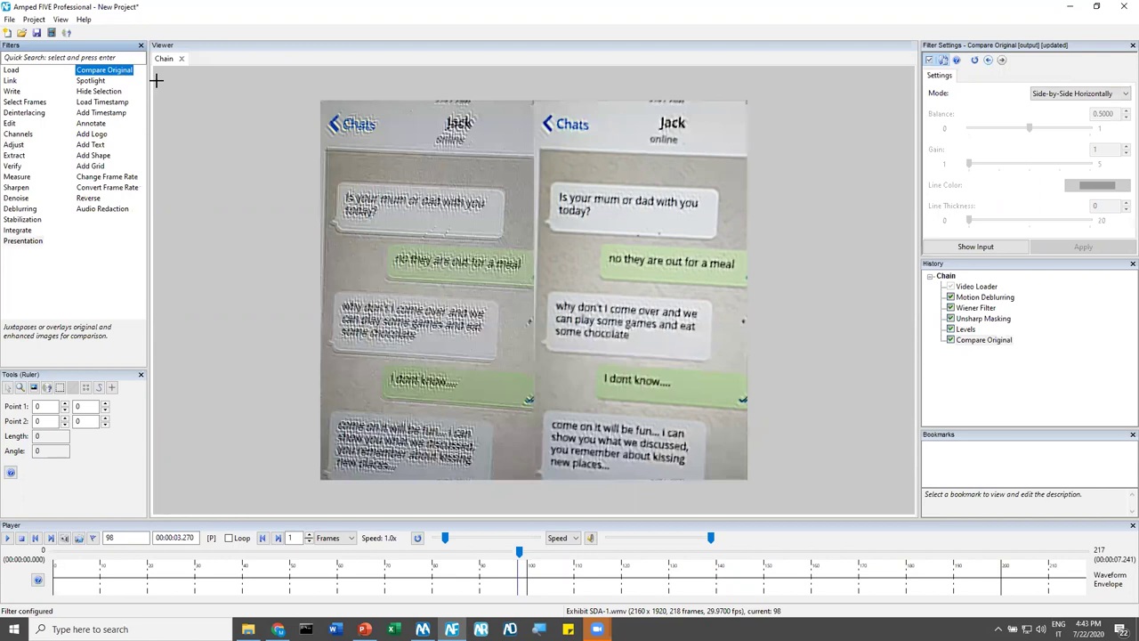
Try the Overlay and Half Horizontally comparison modes with different balances, and return to Side-by-Side Horizontally
click(1094, 93)
click(1082, 147)
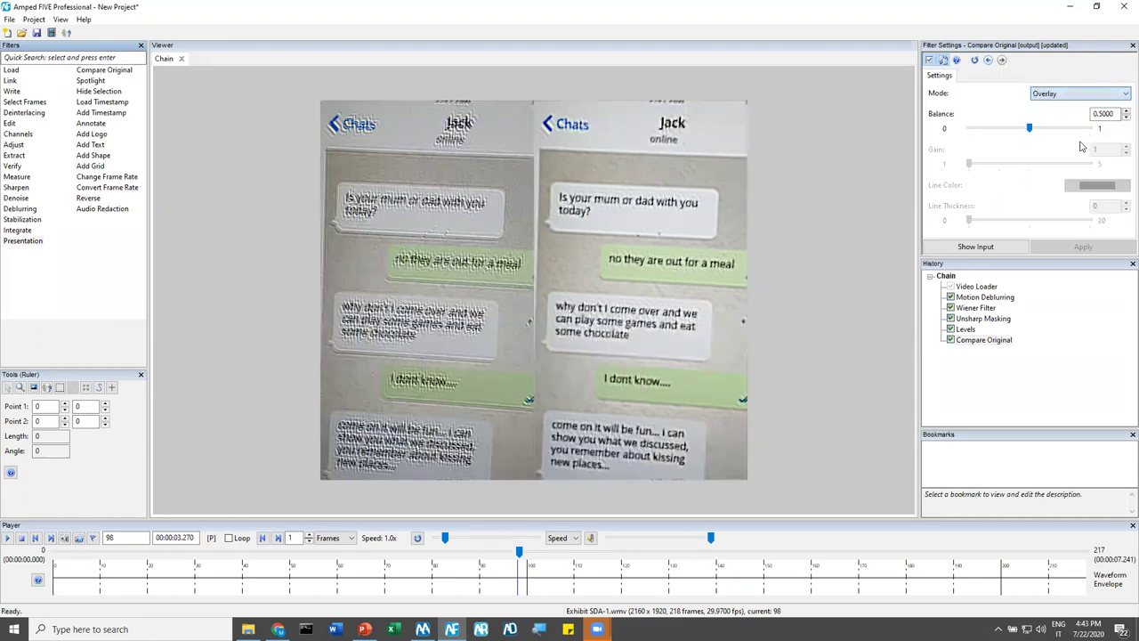
mouse_move(1033, 128)
mouse_down()
mouse_move(1015, 127)
mouse_move(1030, 127)
mouse_up()
click(1049, 95)
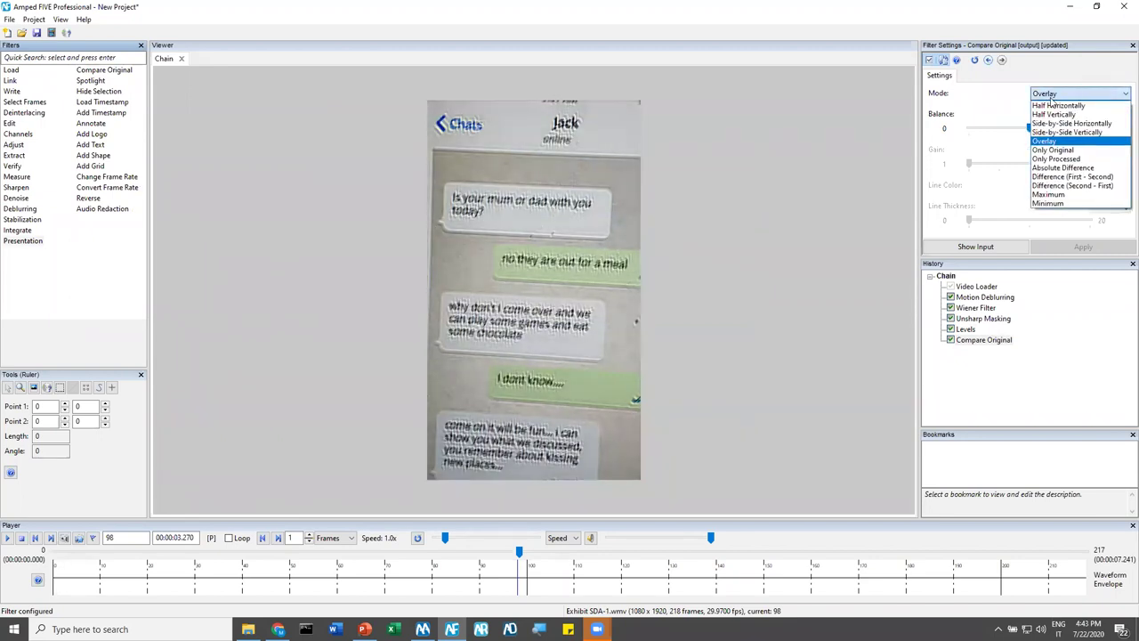
click(1056, 106)
mouse_move(1030, 129)
mouse_down()
mouse_move(1062, 129)
mouse_move(1031, 132)
mouse_up()
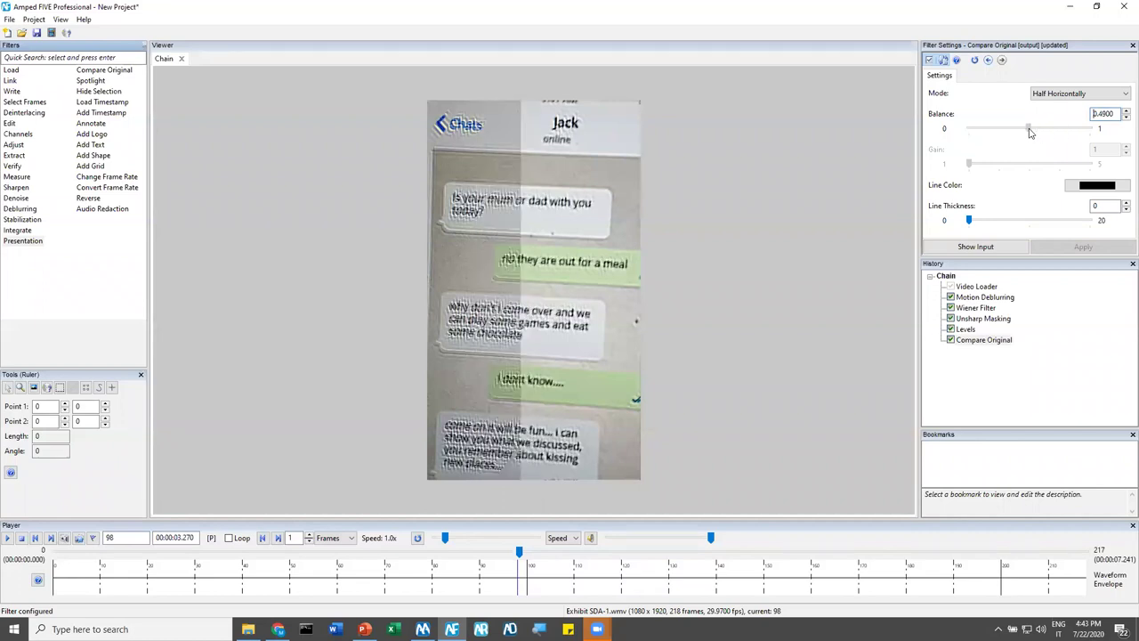
click(1050, 95)
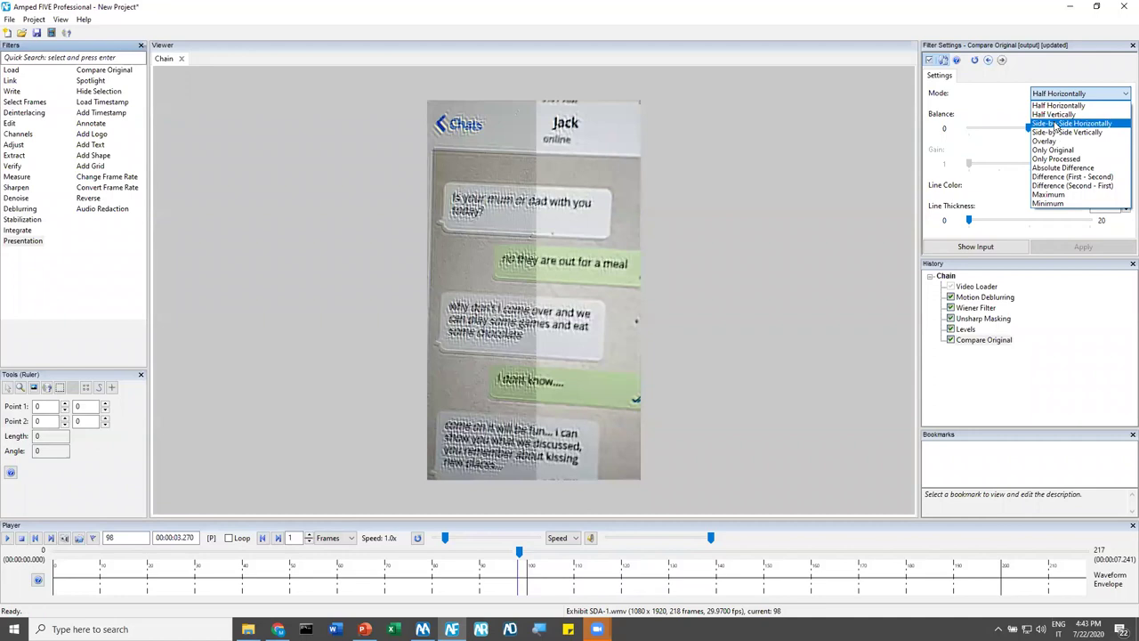
click(1055, 124)
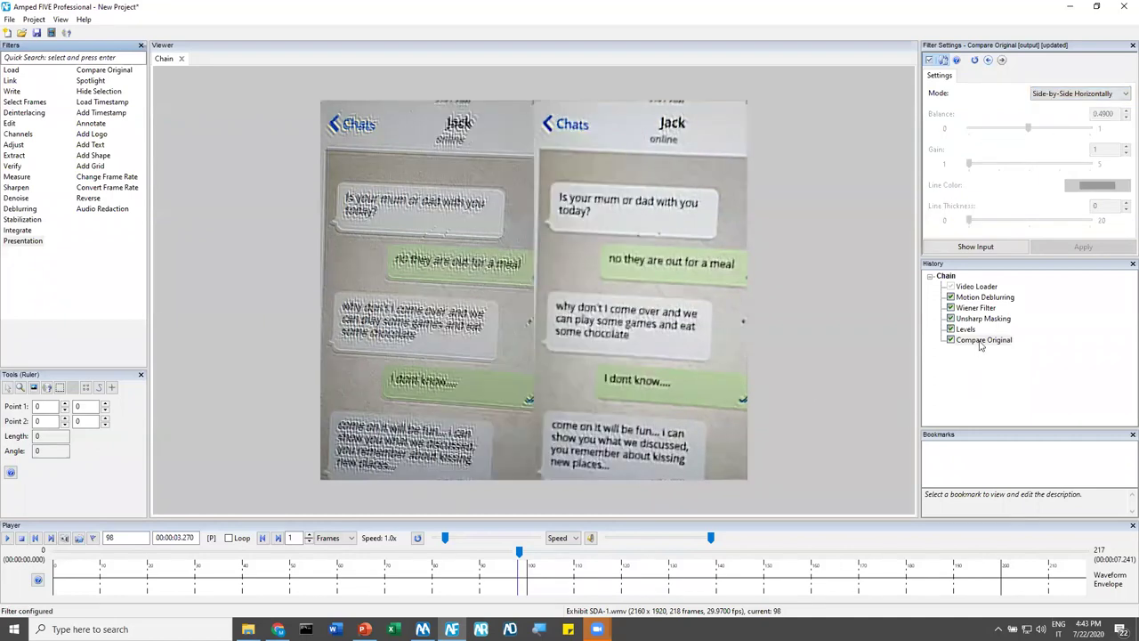
Bookmark the side-by-side comparison at frame 98 and generate the project report
key(ctrl+b)
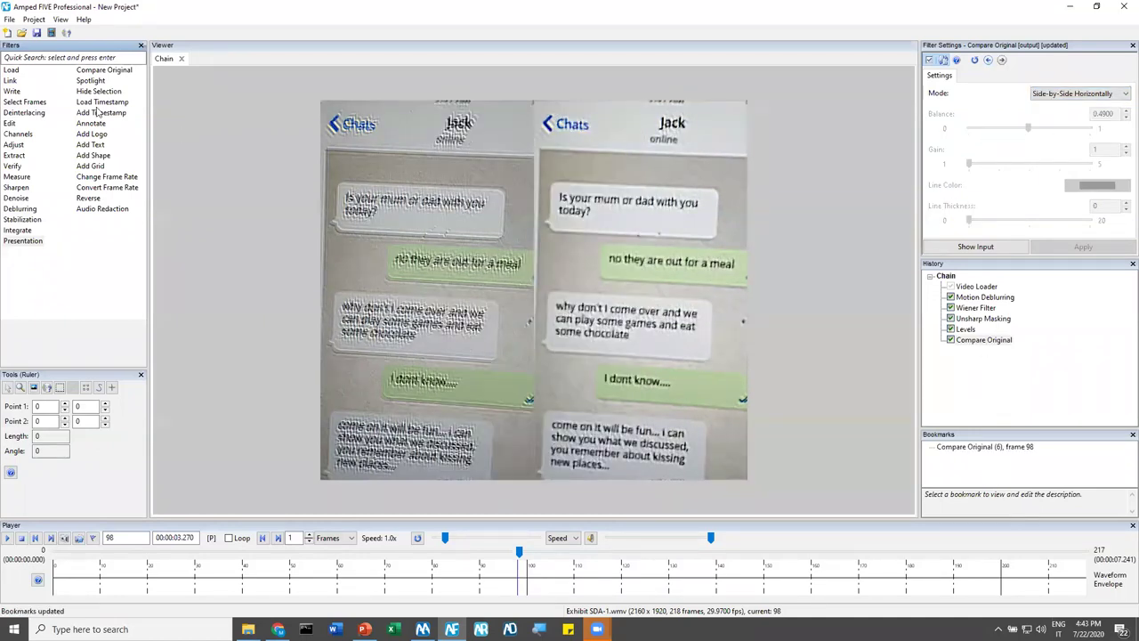
click(34, 19)
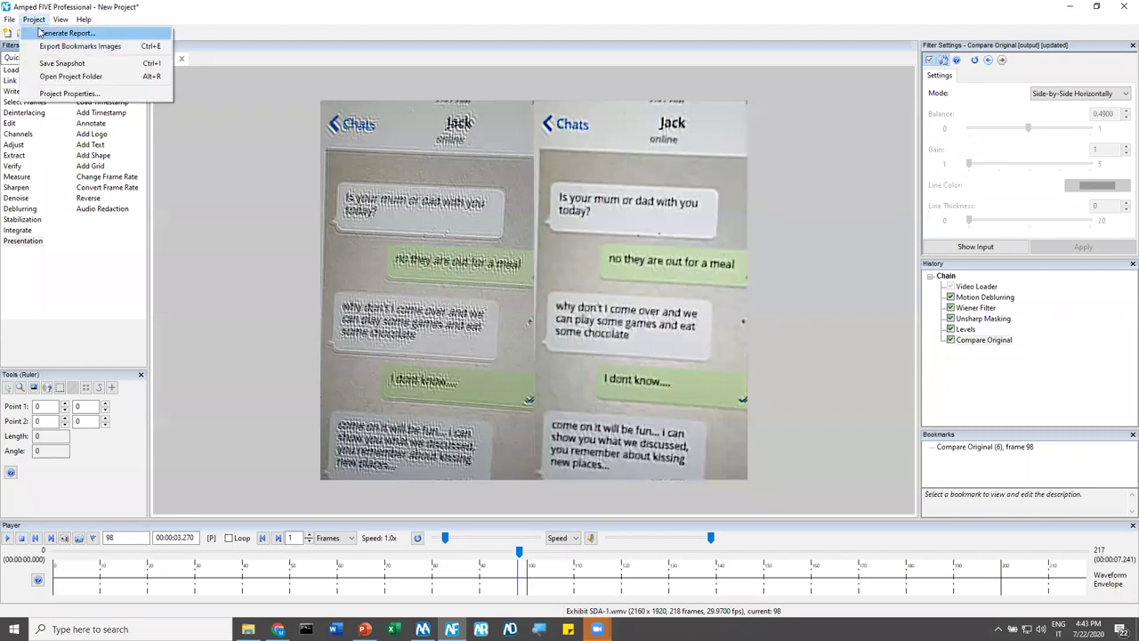
click(66, 33)
click(198, 147)
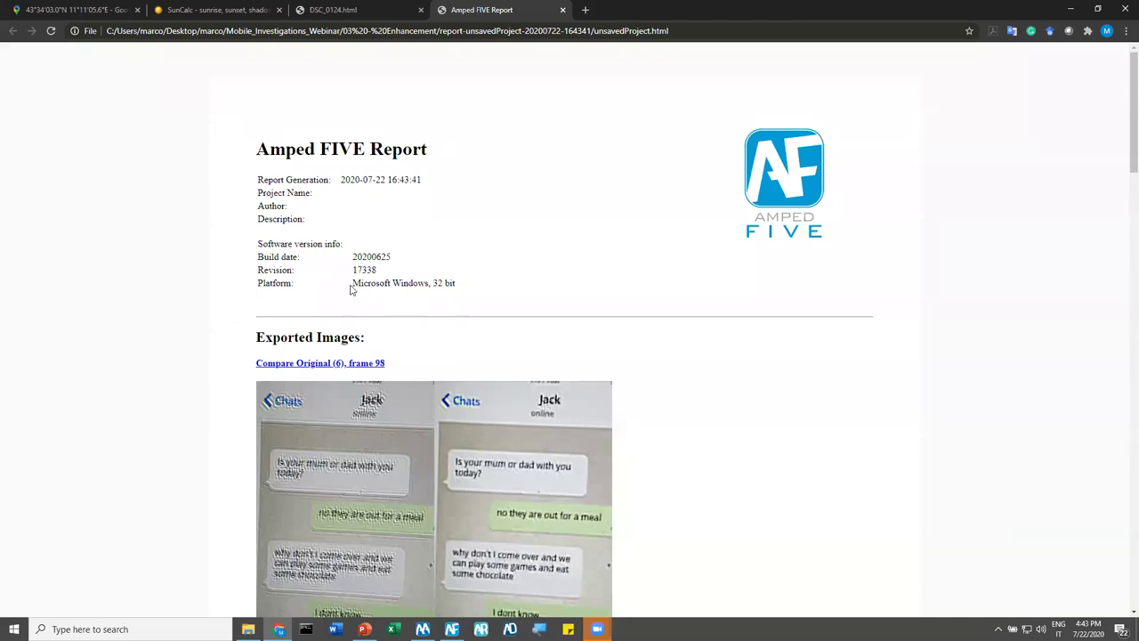
Examine the report's software version information, exported comparison image and summary of the applied filters
drag(306, 284, 449, 283)
click(445, 275)
scroll(534, 294, down, 3)
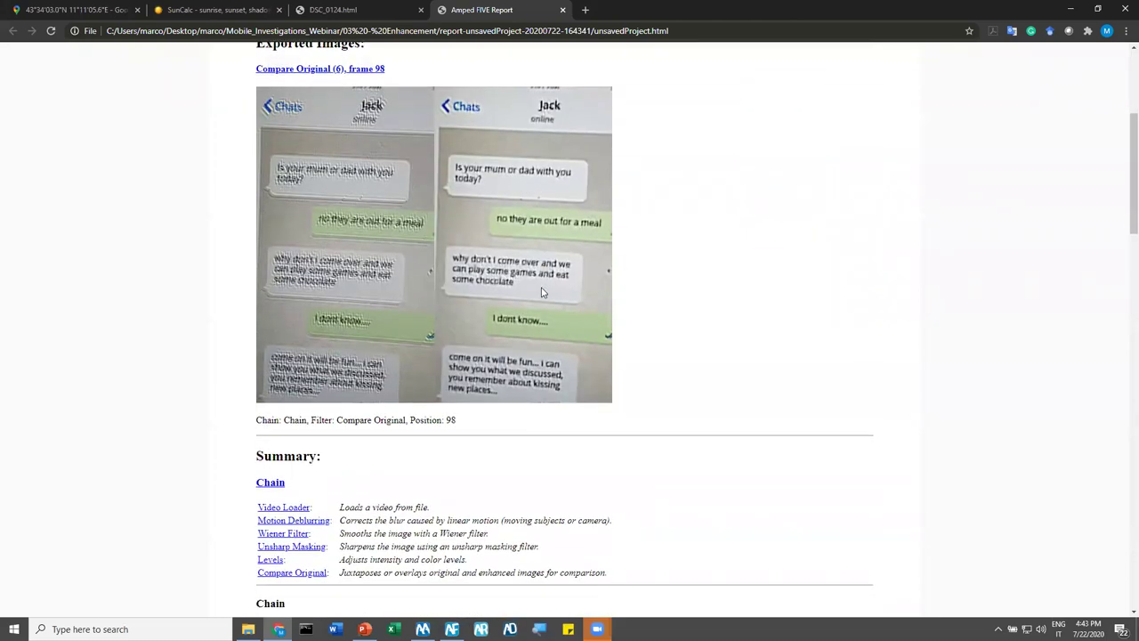
scroll(543, 294, down, 2)
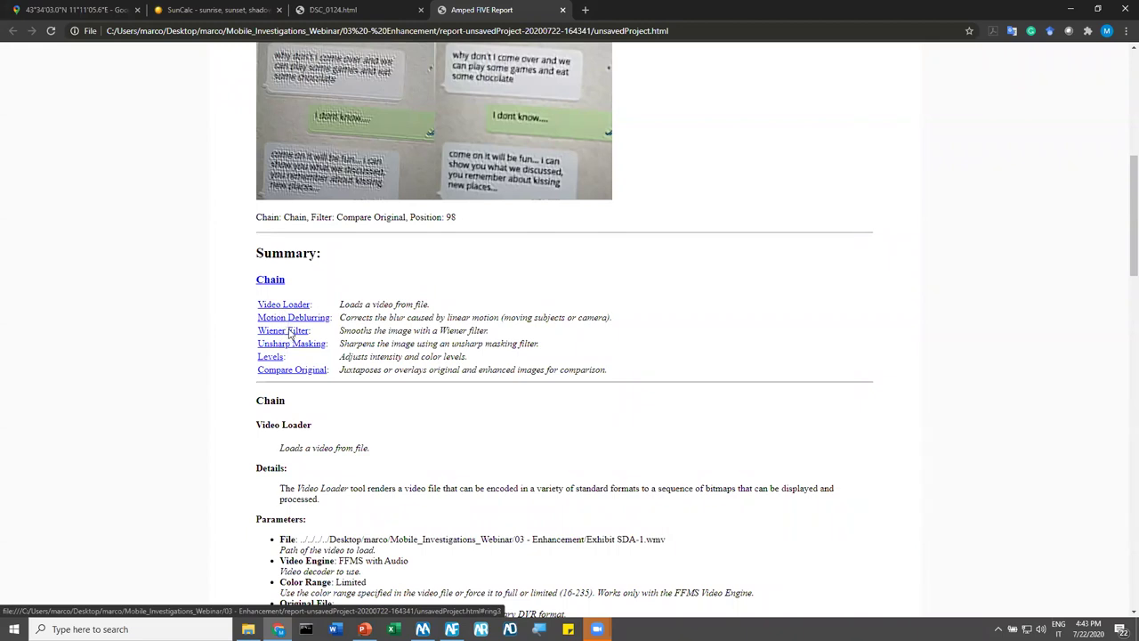
scroll(289, 333, down, 2)
Follow the report's Wiener Filter link, read its description, parameters and references, and return to Amped FIVE
click(289, 196)
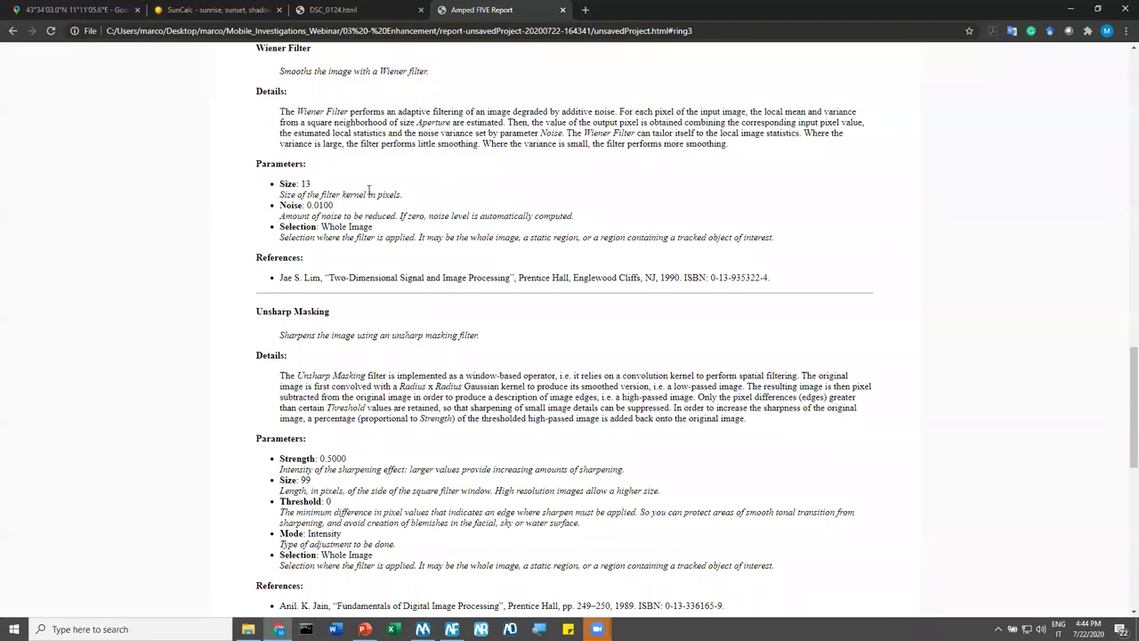
drag(282, 216, 443, 217)
click(299, 228)
drag(302, 184, 311, 205)
click(308, 197)
click(305, 183)
scroll(472, 369, down, 5)
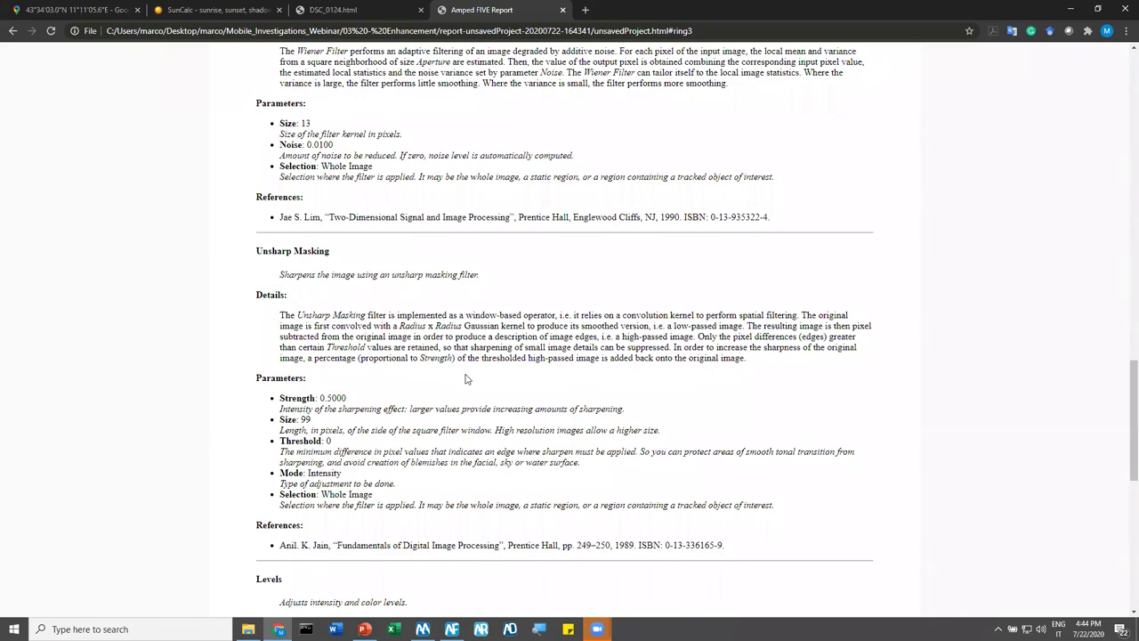
scroll(453, 419, up, 20)
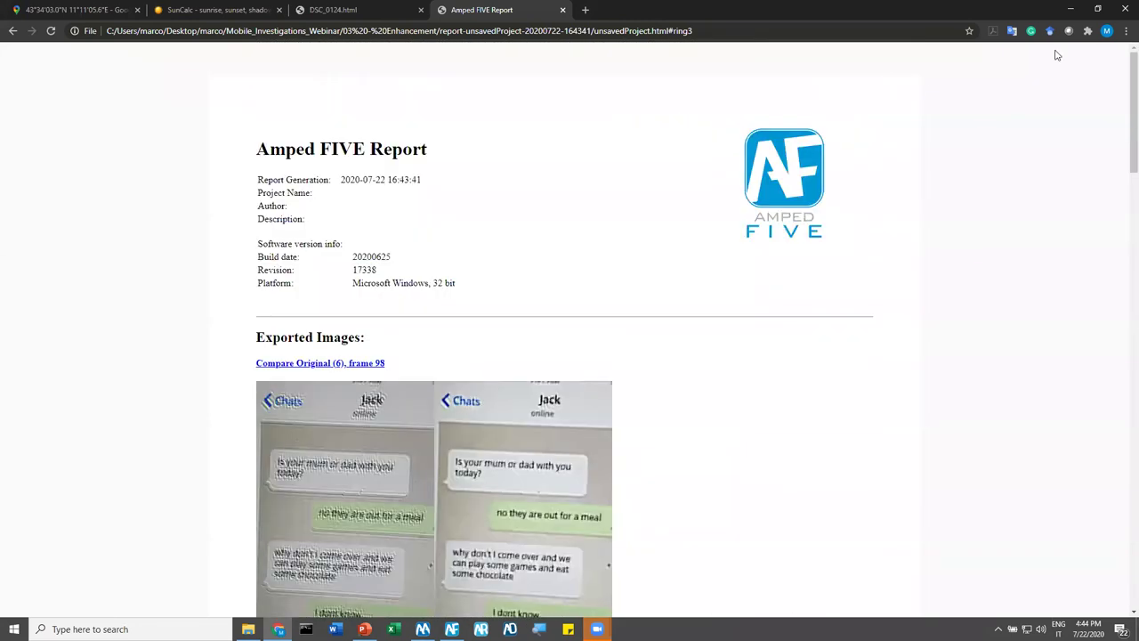
click(1071, 9)
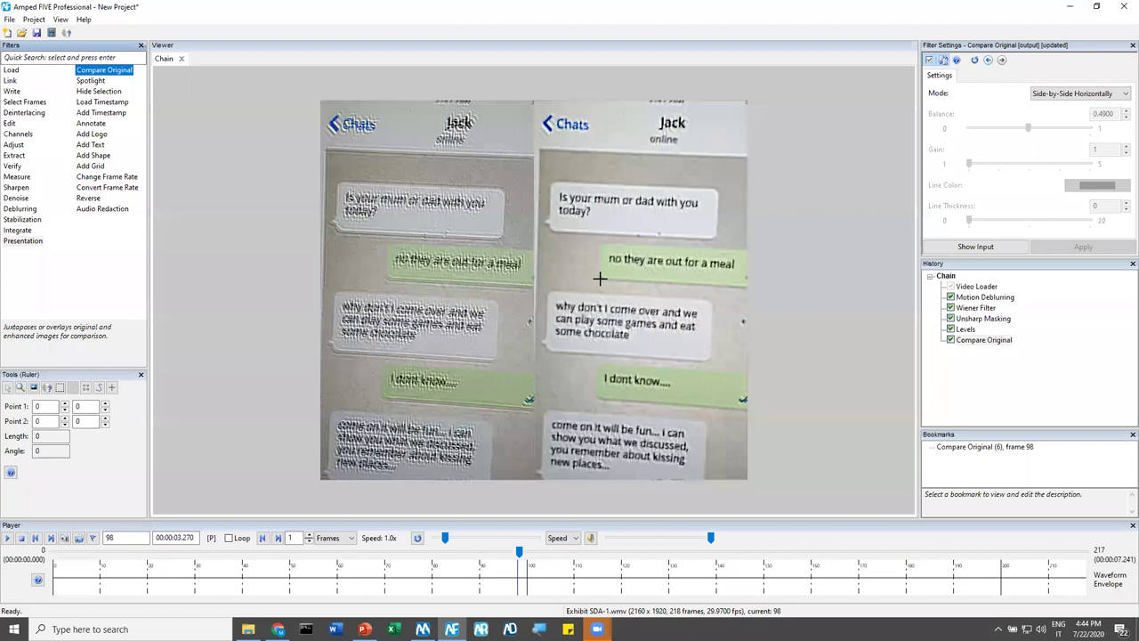
Save the project as Exhibit SDA-1.afp and load the video VID_20200324_112803.mp4 into a new chain
click(35, 33)
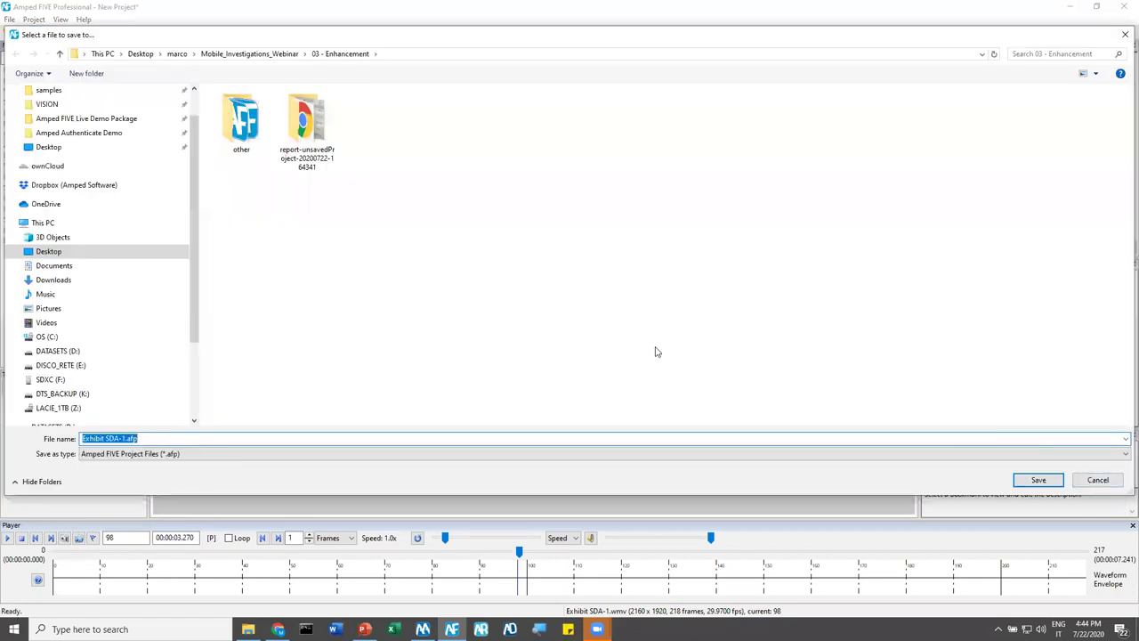
click(1053, 480)
click(52, 34)
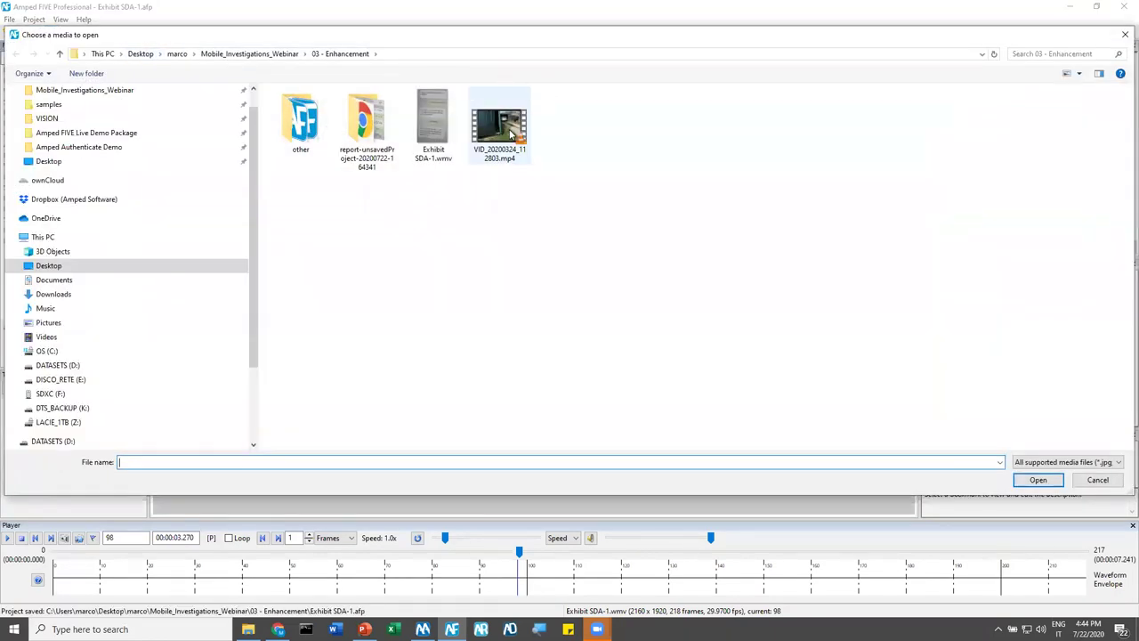
double_click(511, 133)
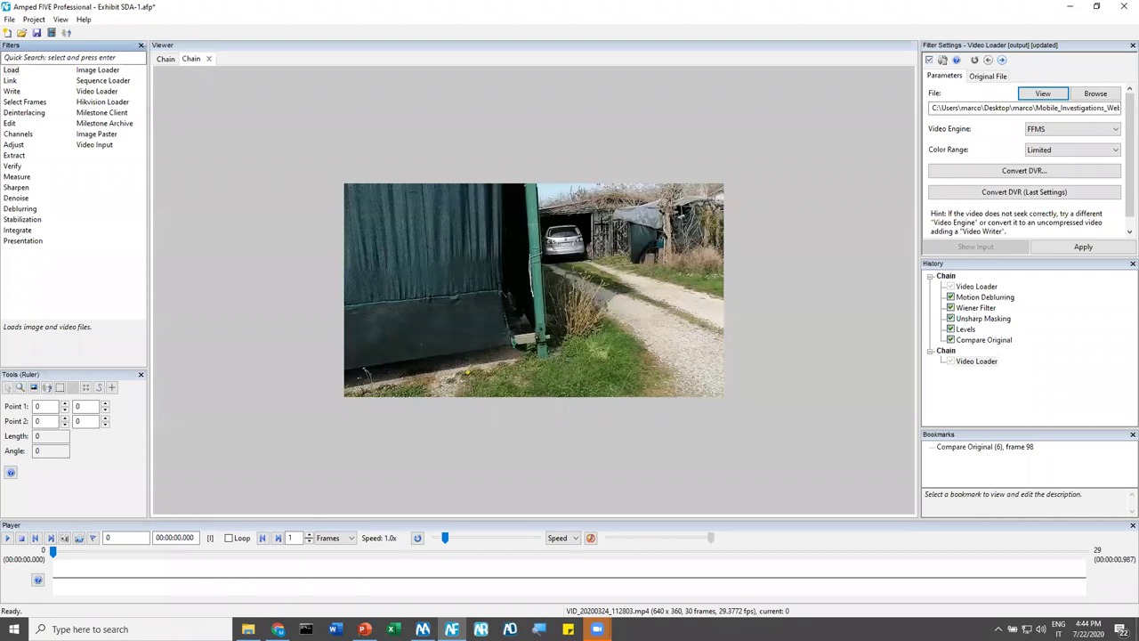
Play the video and step backward from frame 22 to frame 18, examining the car's licence plate up close
key(space)
key(space)
scroll(395, 382, up, 2)
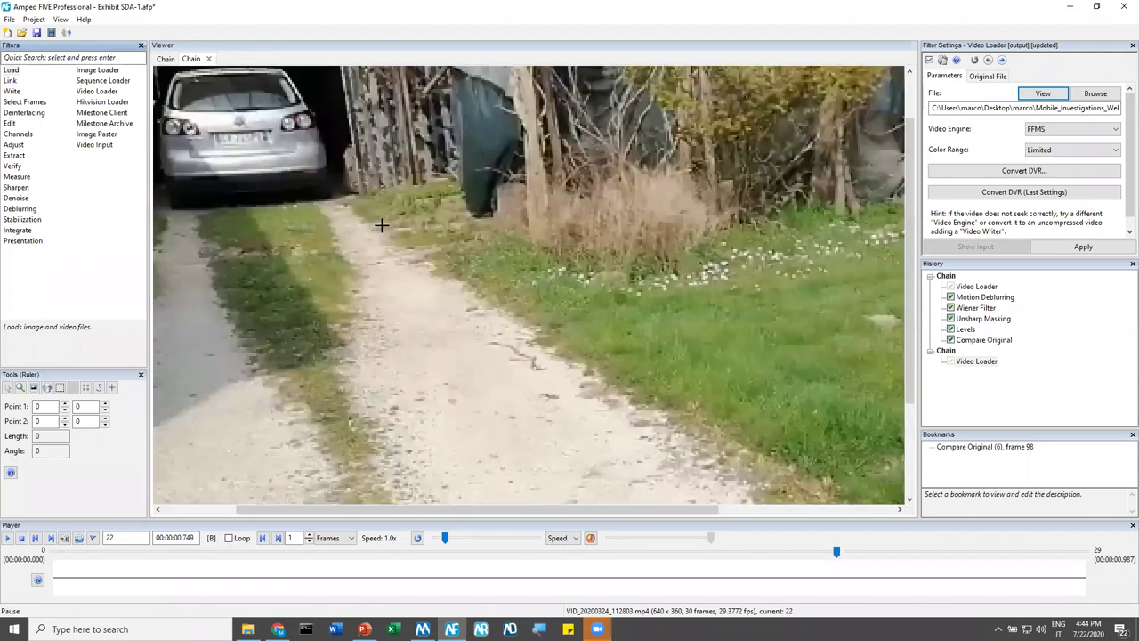
drag(449, 514, 382, 513)
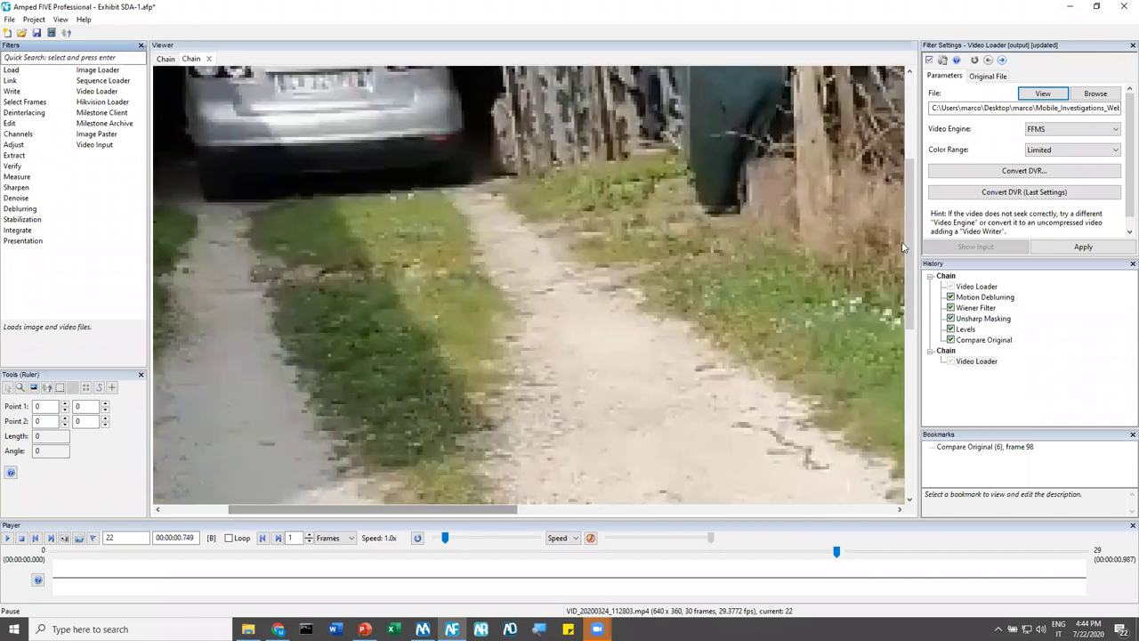
scroll(398, 220, up, 2)
key(Left)
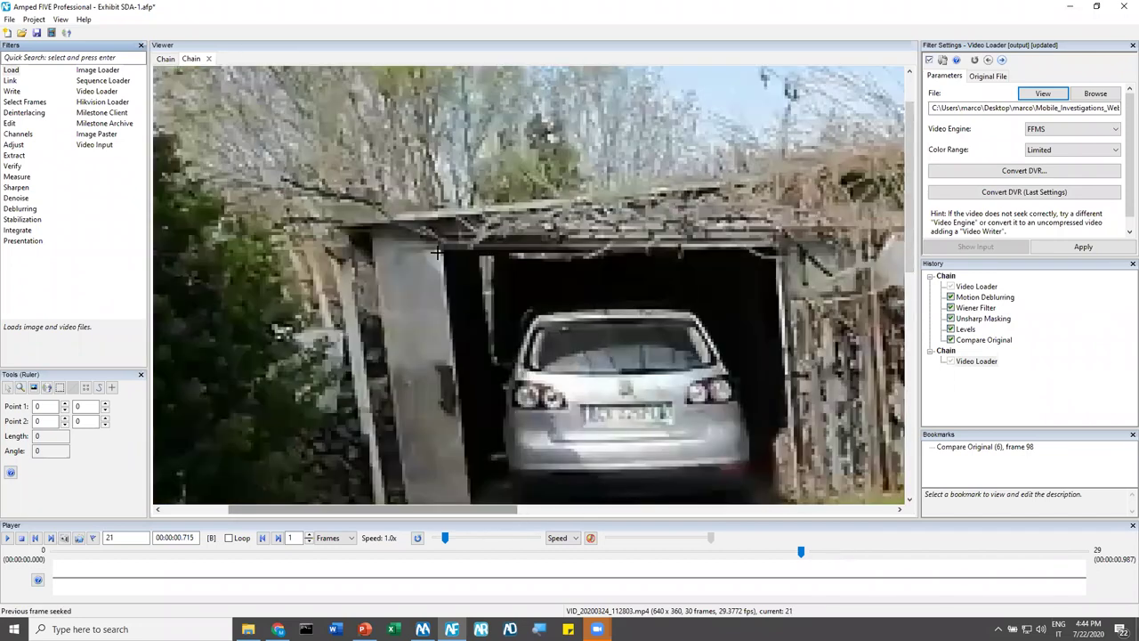
key(Left)
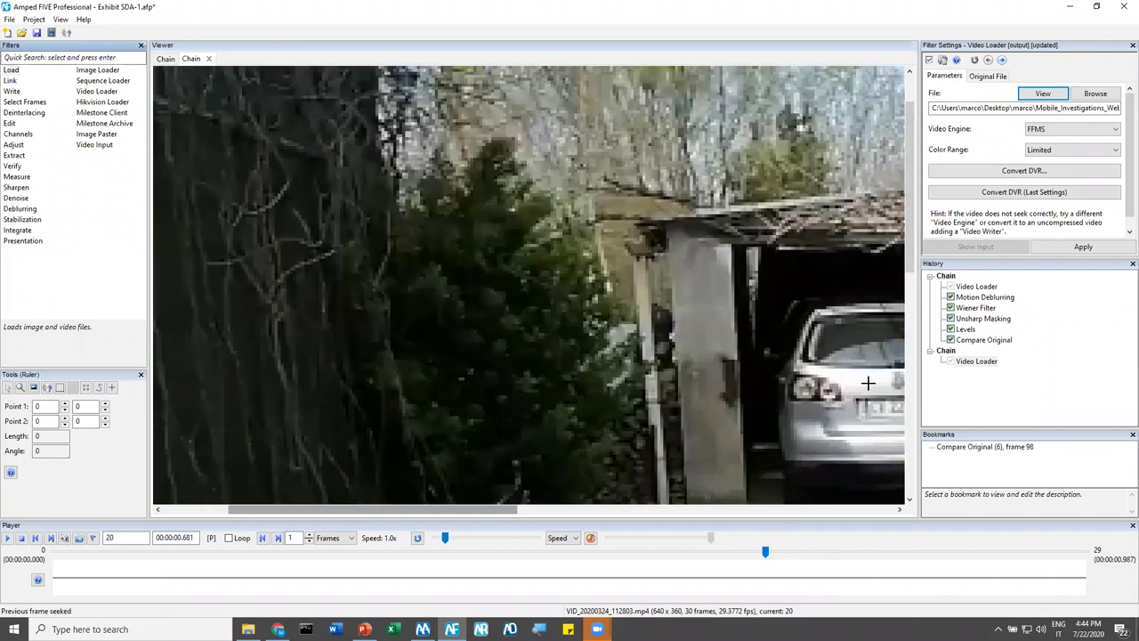
scroll(868, 383, down, 2)
scroll(647, 314, up, 2)
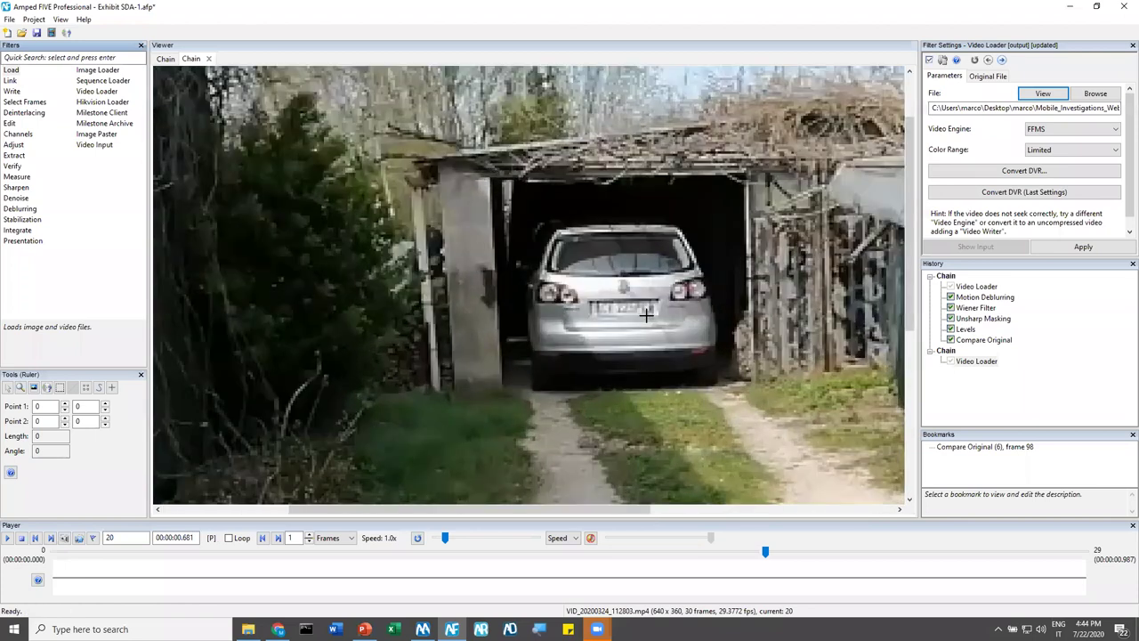
scroll(647, 313, up, 1)
key(Left)
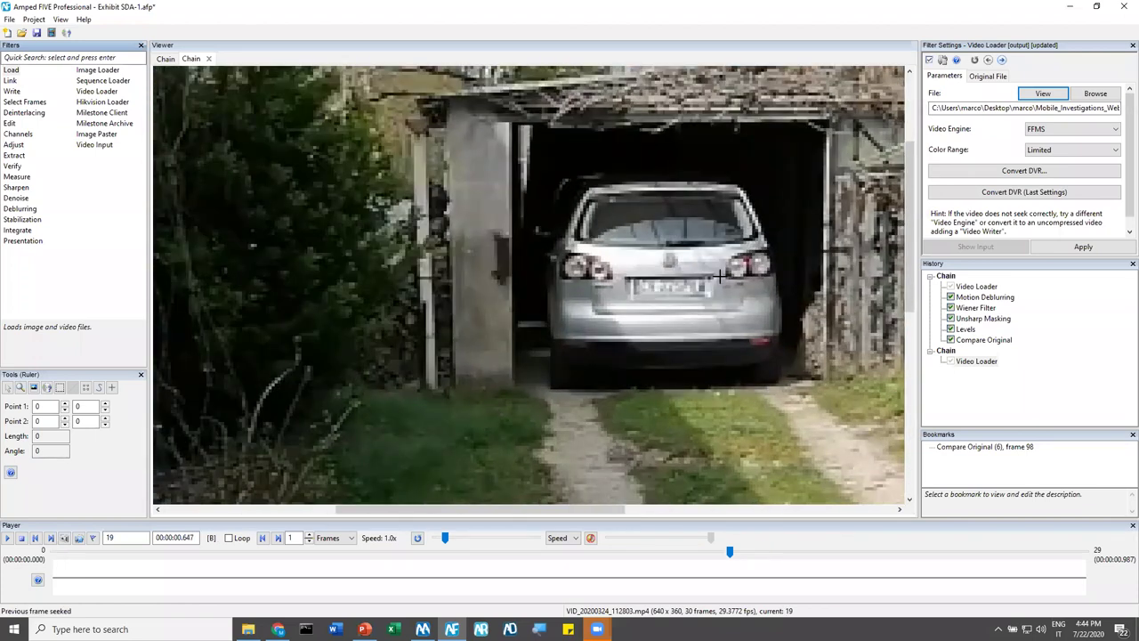
scroll(720, 277, up, 1)
key(Left)
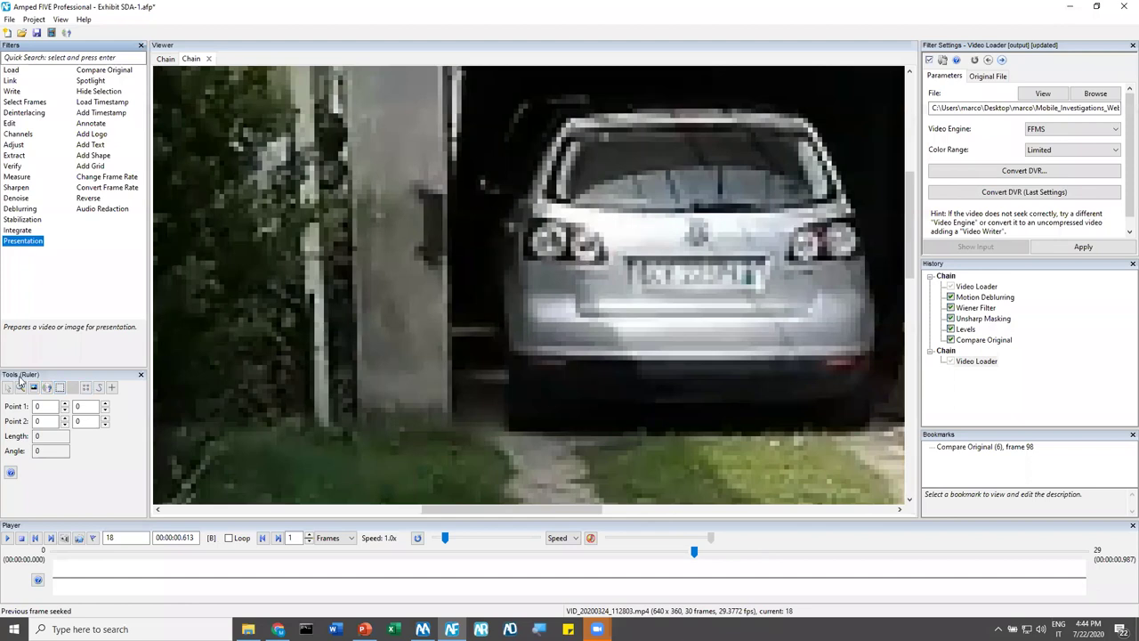
Measure the height of the licence plate's characters in pixels at frame 18
scroll(680, 280, up, 2)
drag(677, 292, 673, 252)
scroll(675, 246, down, 1)
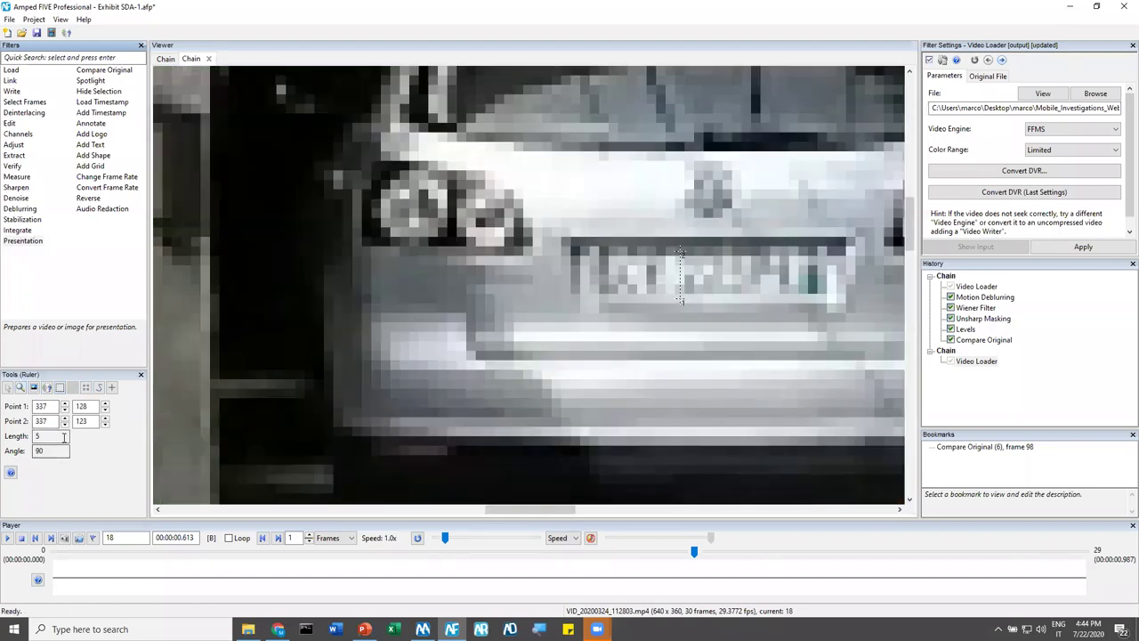
Advance to frame 21 and examine the licence plate and the whole scene around the car
scroll(769, 317, down, 4)
key(Right)
key(Right)
key(Right)
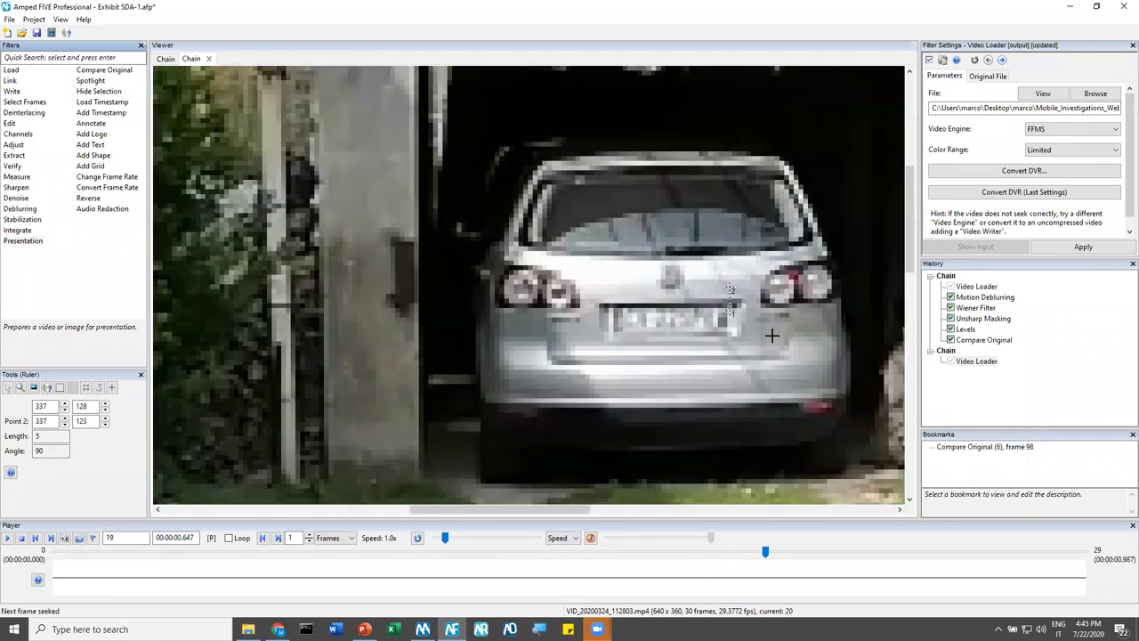
scroll(387, 256, up, 3)
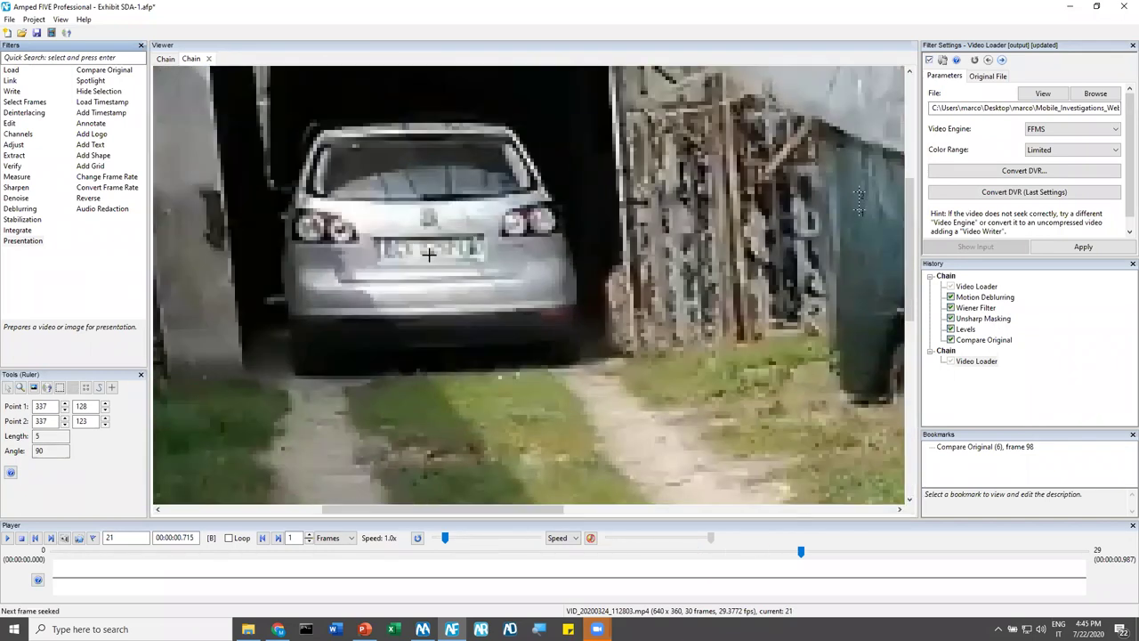
click(430, 239)
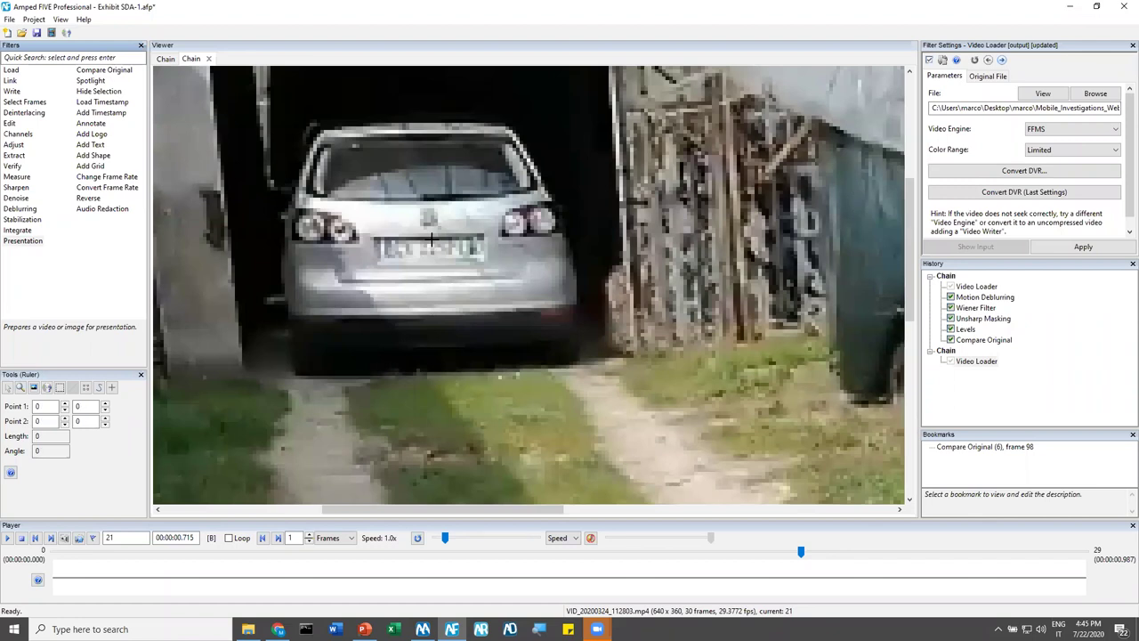
scroll(423, 259, down, 2)
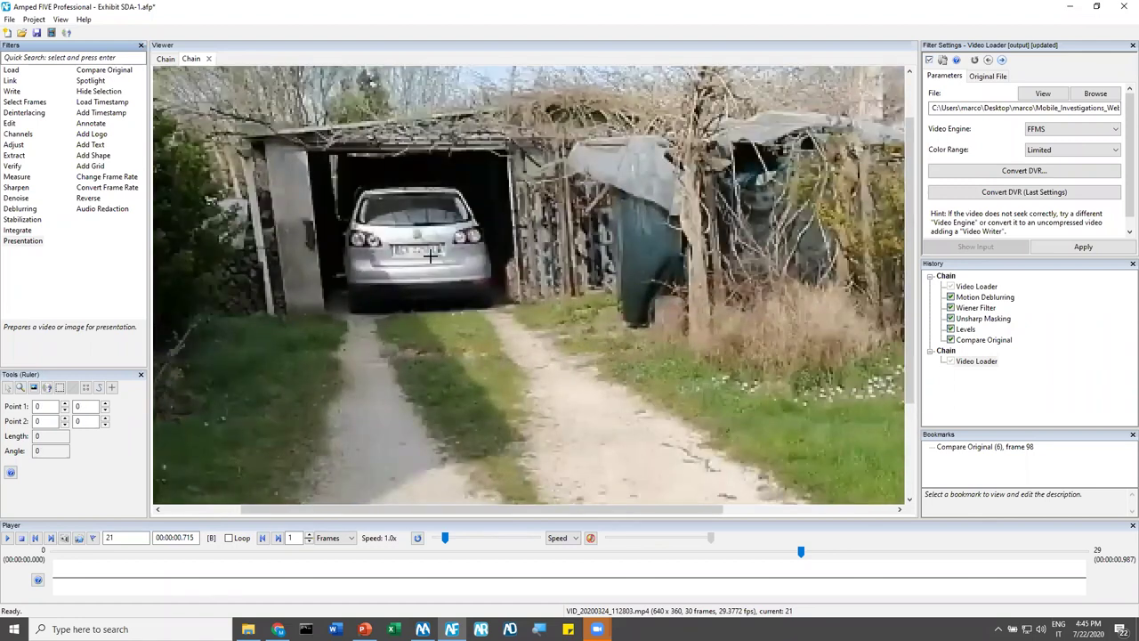
scroll(384, 249, down, 3)
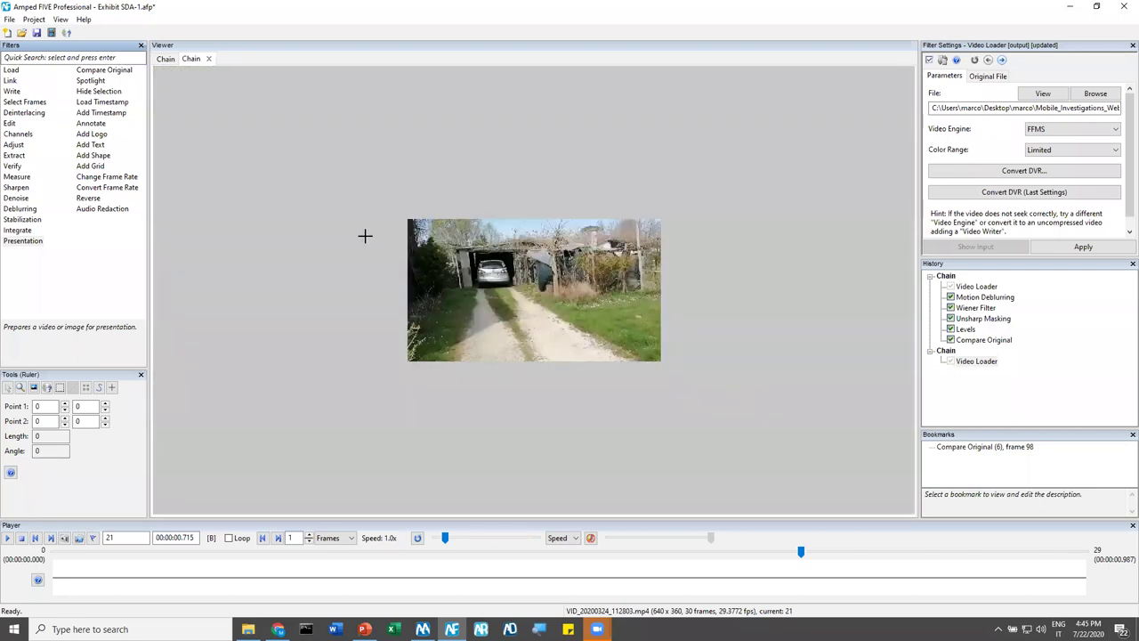
scroll(471, 290, up, 3)
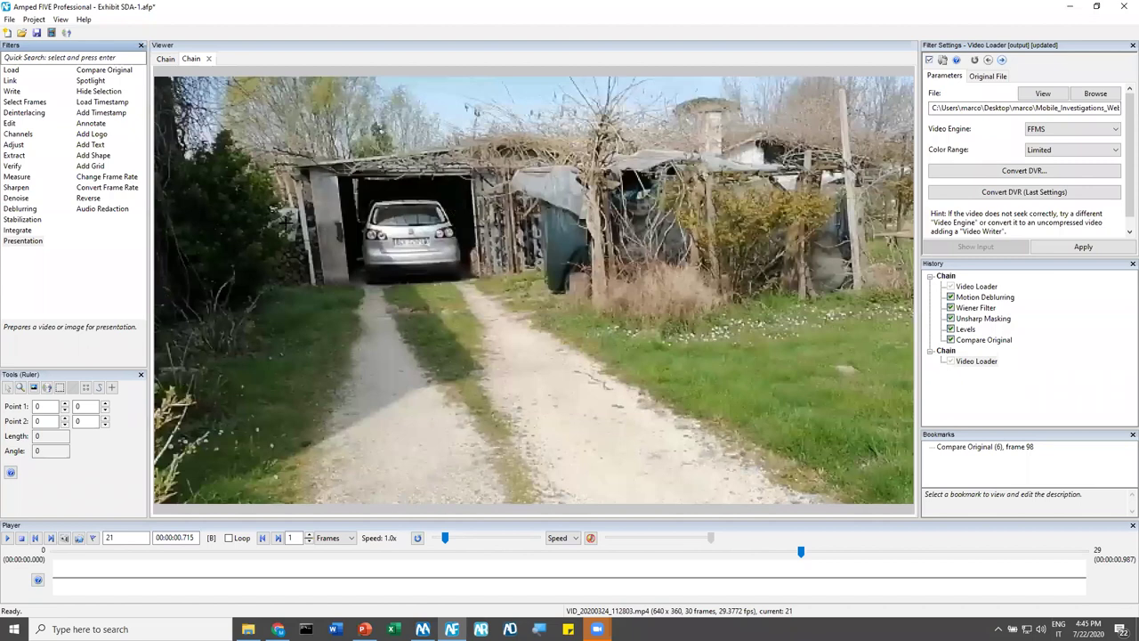
scroll(431, 234, down, 2)
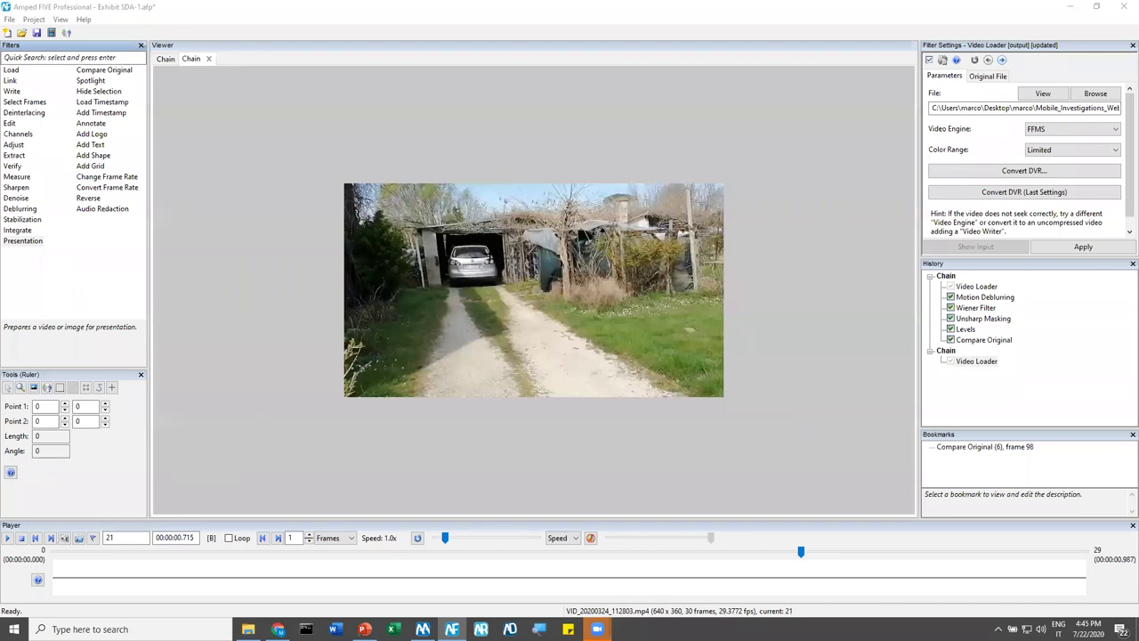
Check the video through to its last frame and add the Reverse filter to the second chain
click(987, 559)
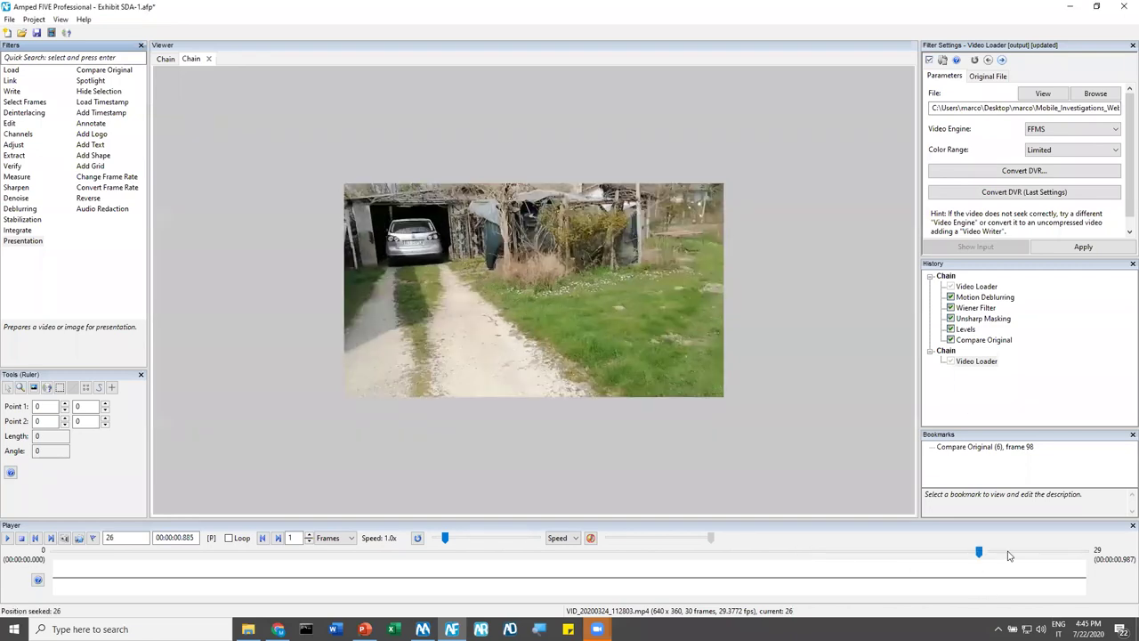
click(88, 553)
key(End)
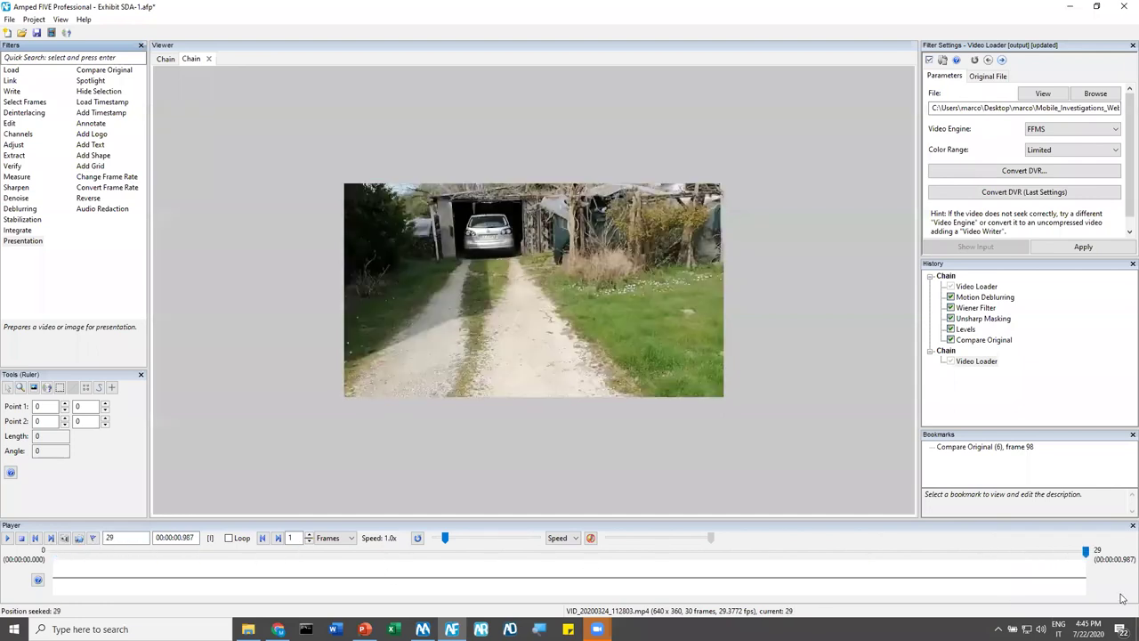
click(23, 242)
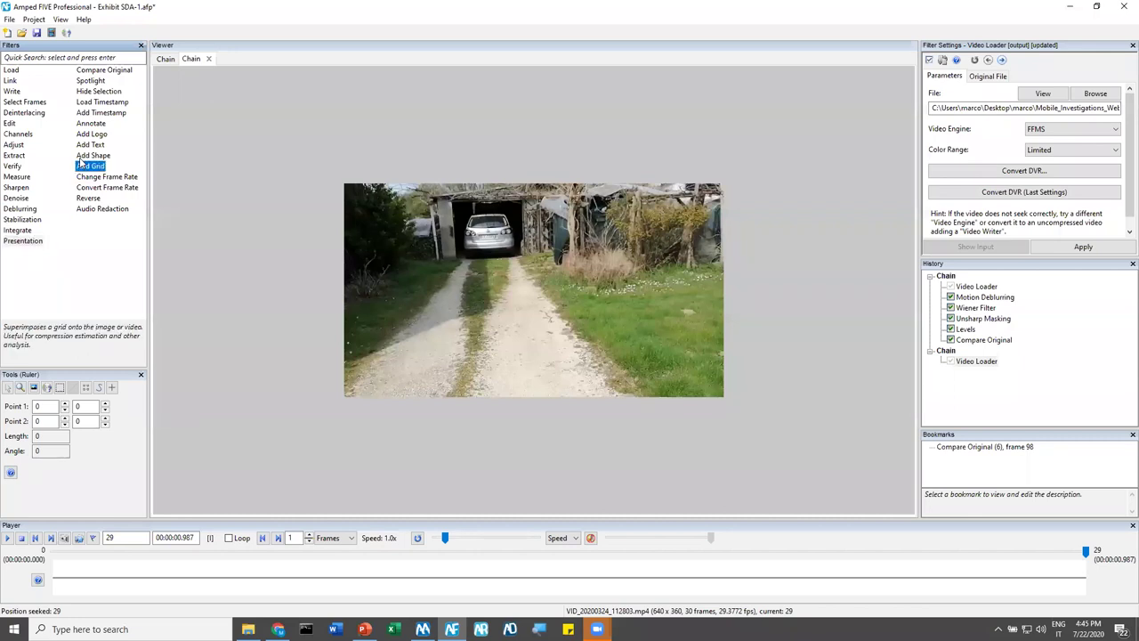
double_click(87, 198)
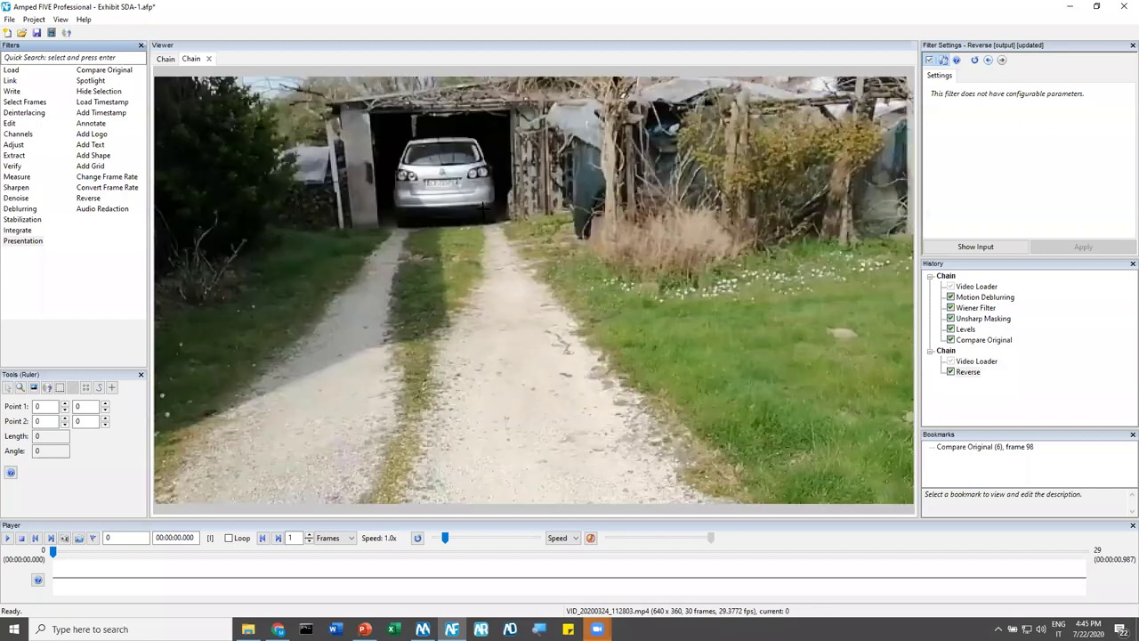
Add Perspective Stabilization and outline the car's rear around the plate with a quadrilateral about 60 by 25 pixels
scroll(327, 162, up, 2)
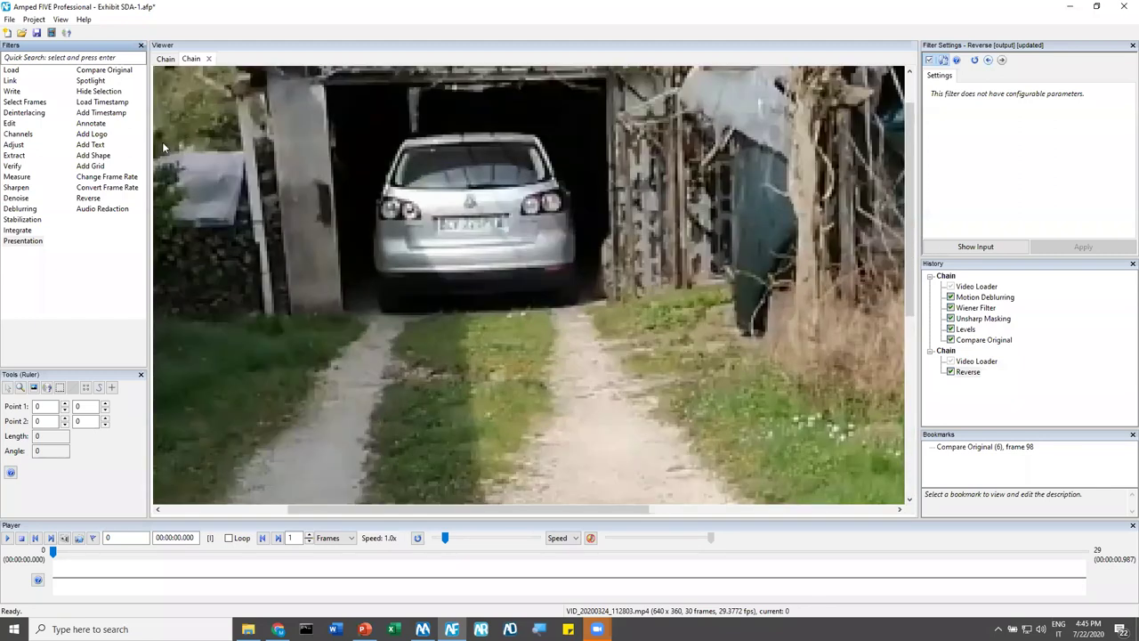
mouse_move(25, 223)
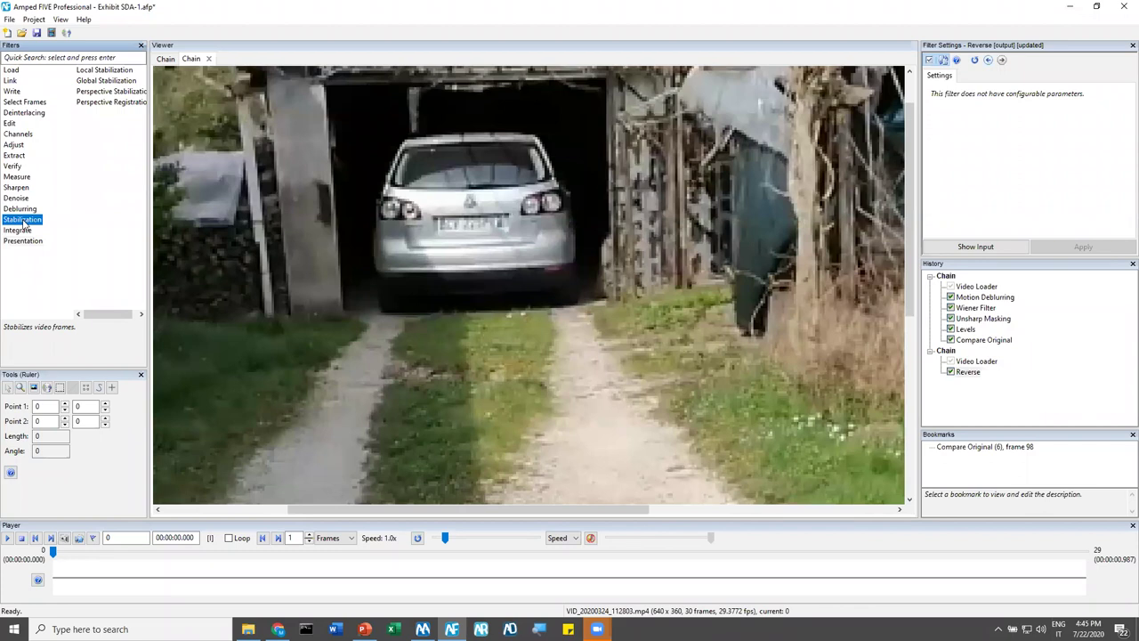
double_click(107, 90)
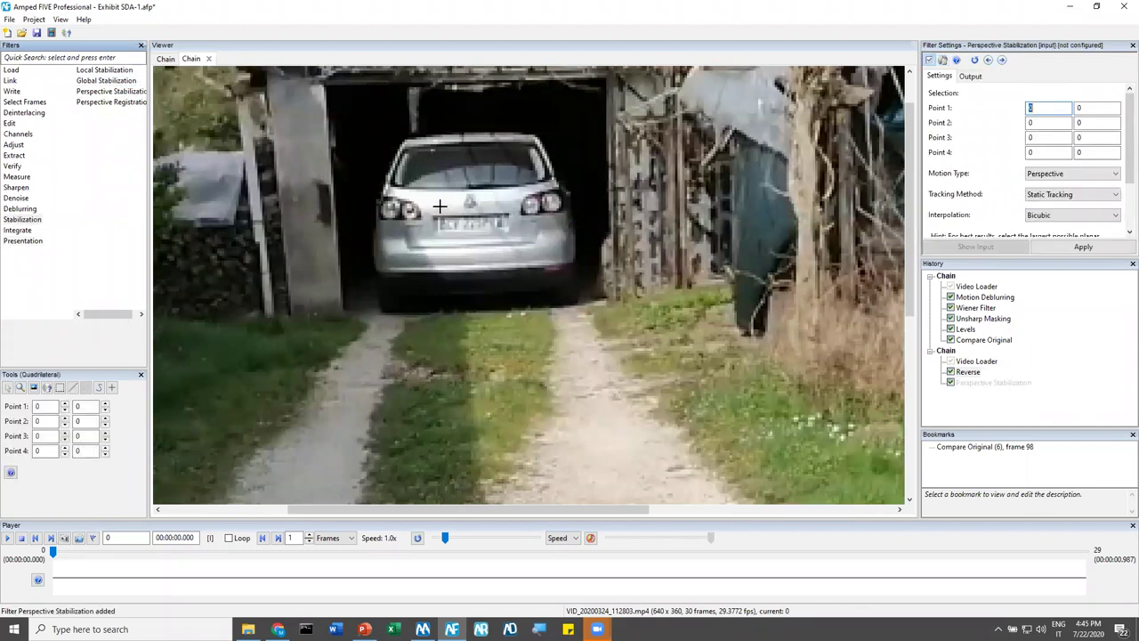
click(395, 188)
click(543, 185)
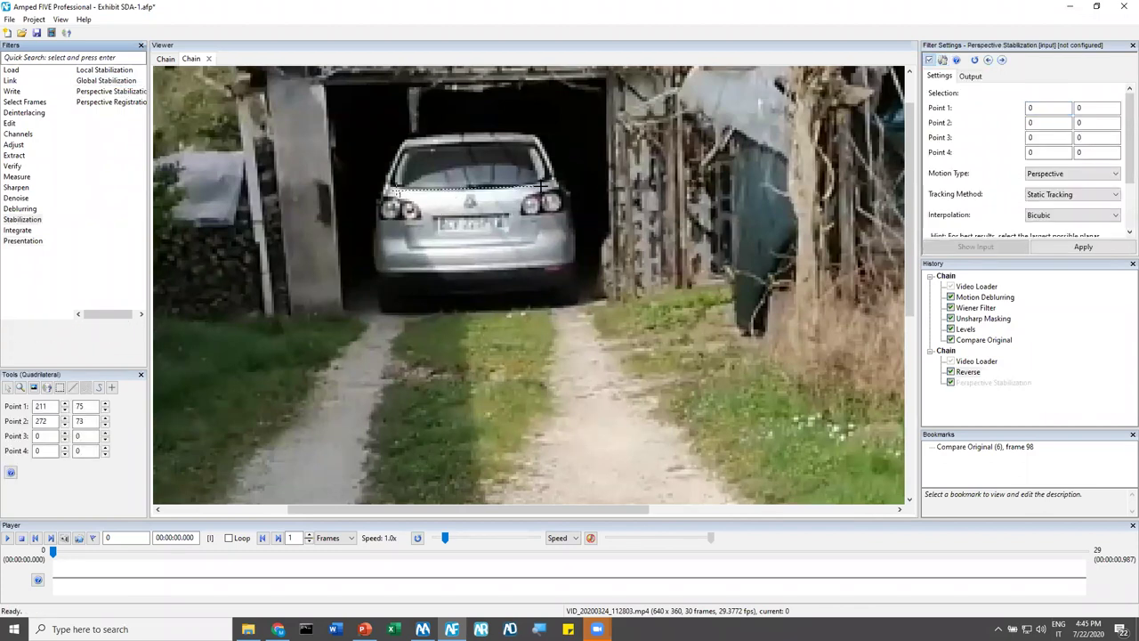
click(535, 242)
click(409, 250)
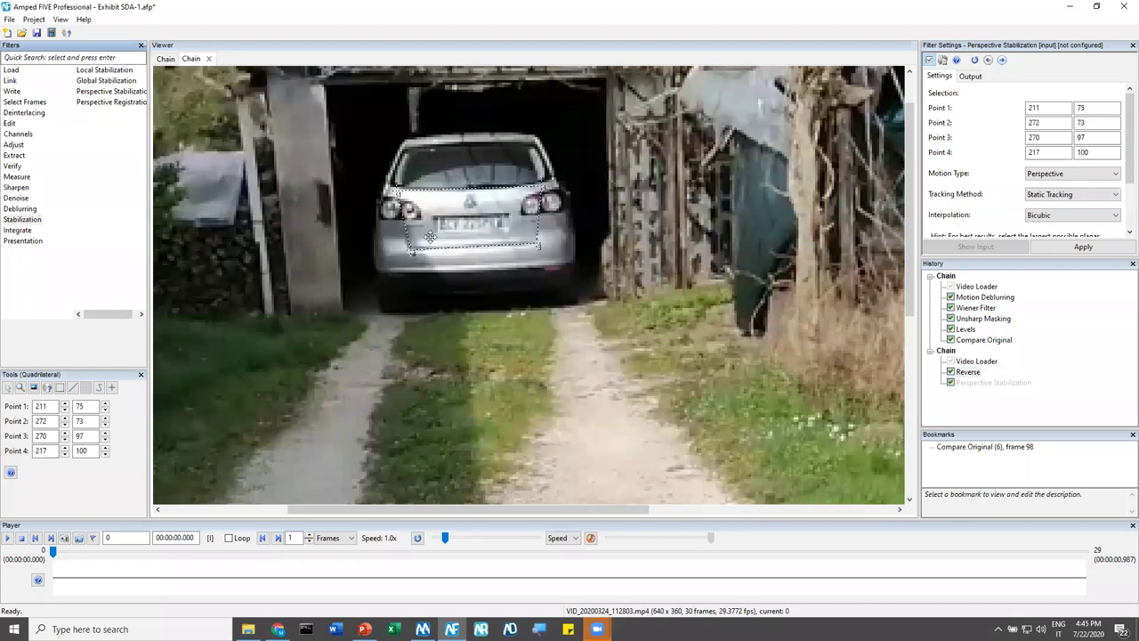
drag(412, 251, 409, 249)
Set the stabilization's tracking method to Dynamic Tracking, apply it, and inspect the stabilized car
click(1068, 194)
click(1064, 214)
click(1079, 247)
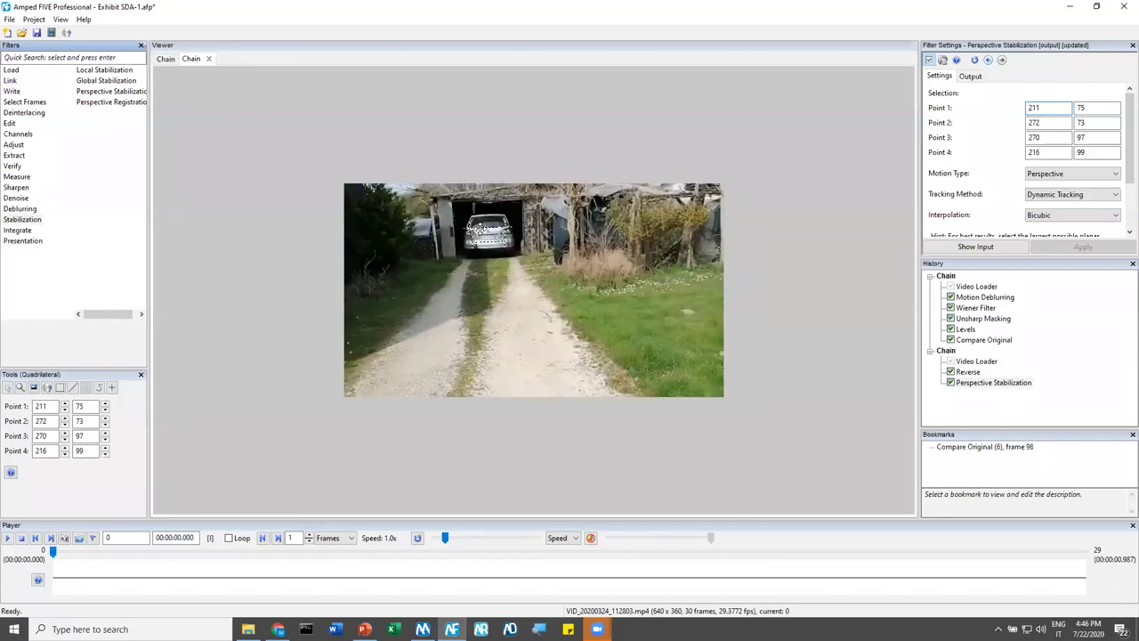
scroll(480, 229, up, 3)
scroll(480, 229, up, 1)
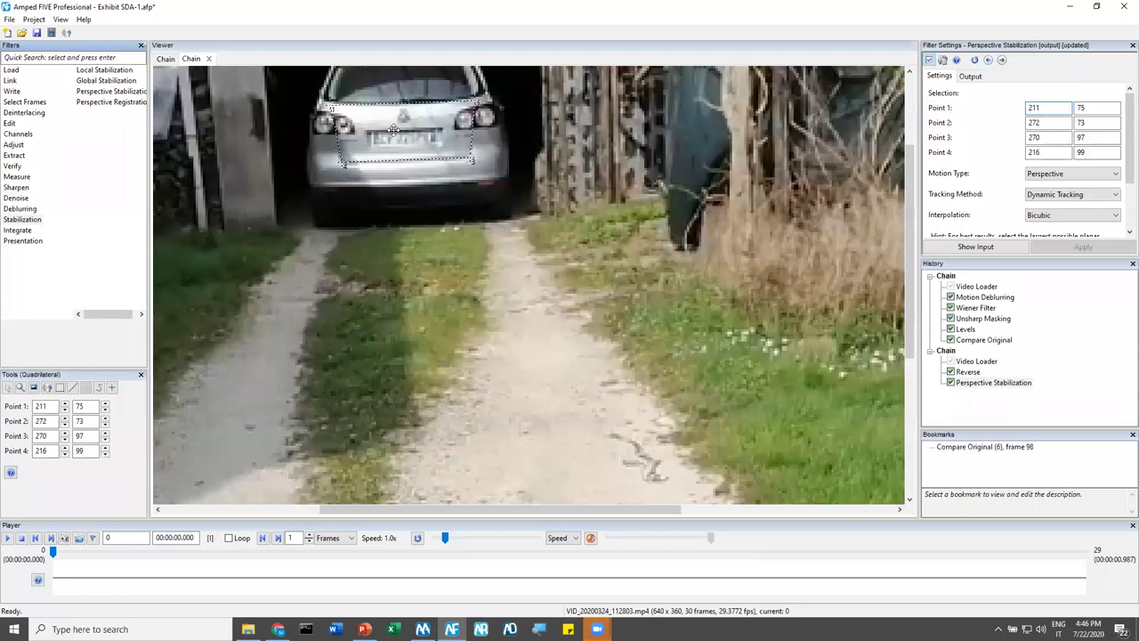
Prepare the stabilized video for Perspective Super Resolution and set the zoom to 3
click(970, 77)
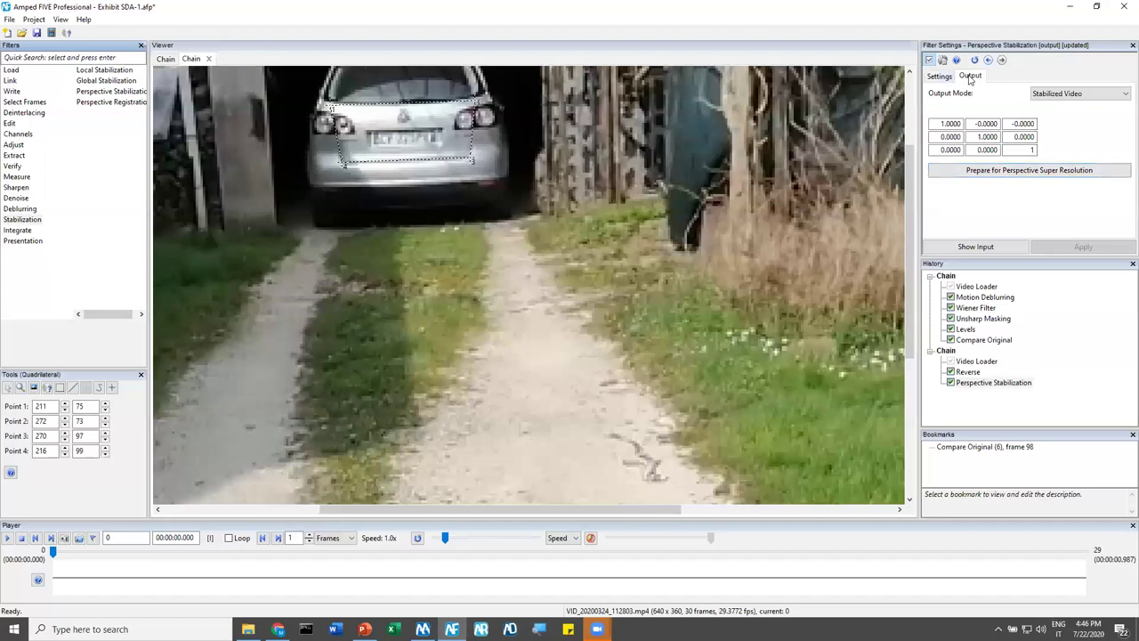
click(1000, 171)
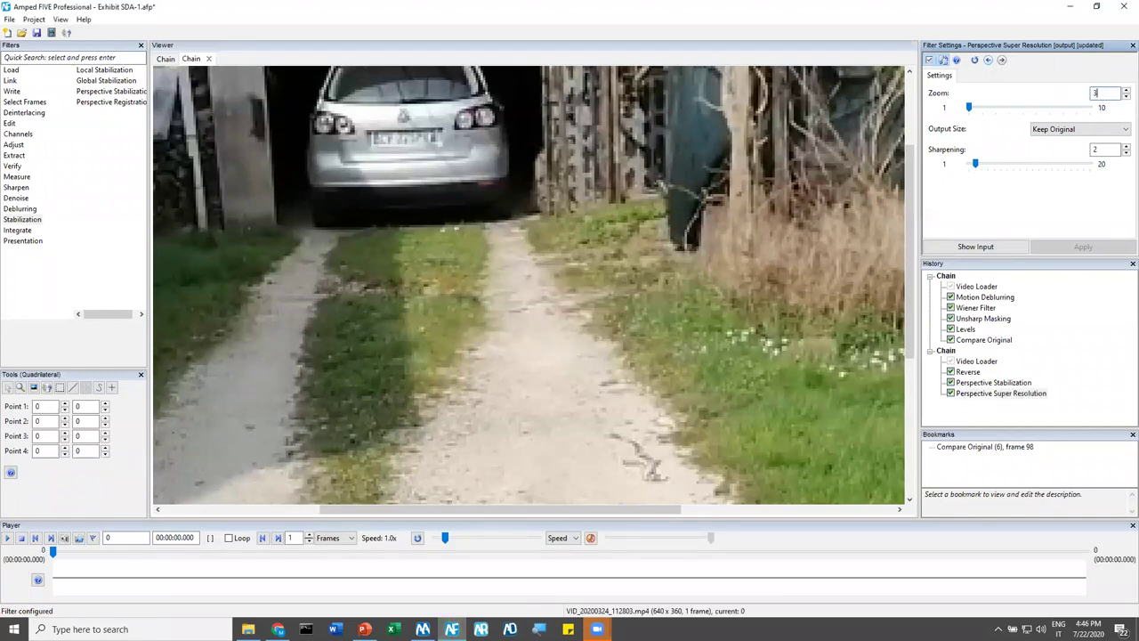
key(Return)
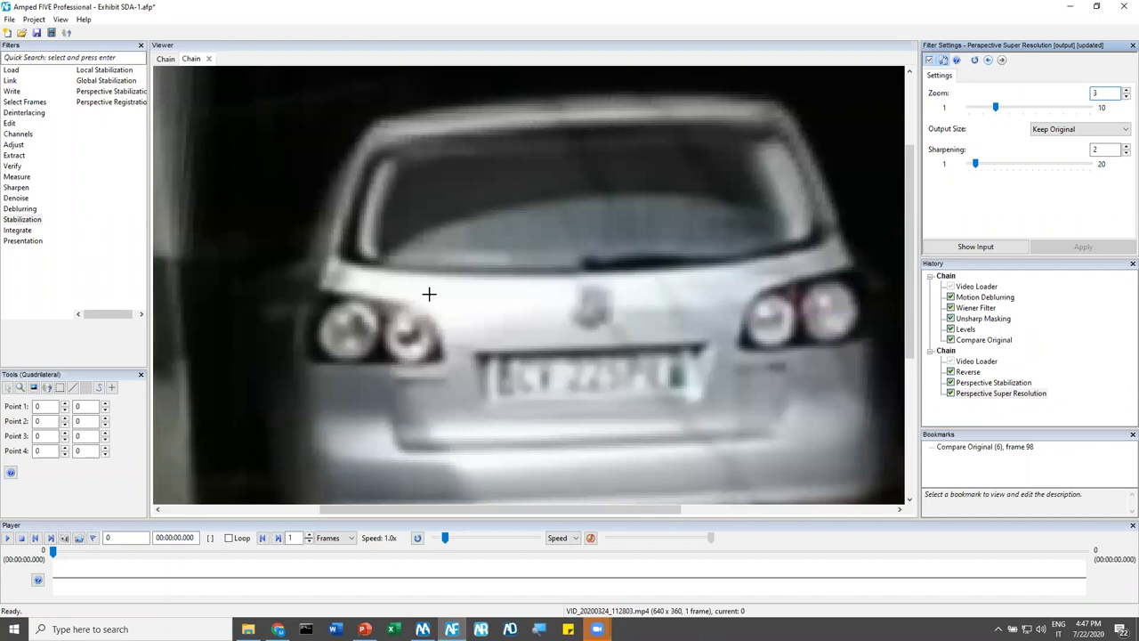
Add Blind Deconvolution with size 3 and Unsharp Masking with strength 0.5 and size 99 to the super-resolved image
mouse_move(68, 212)
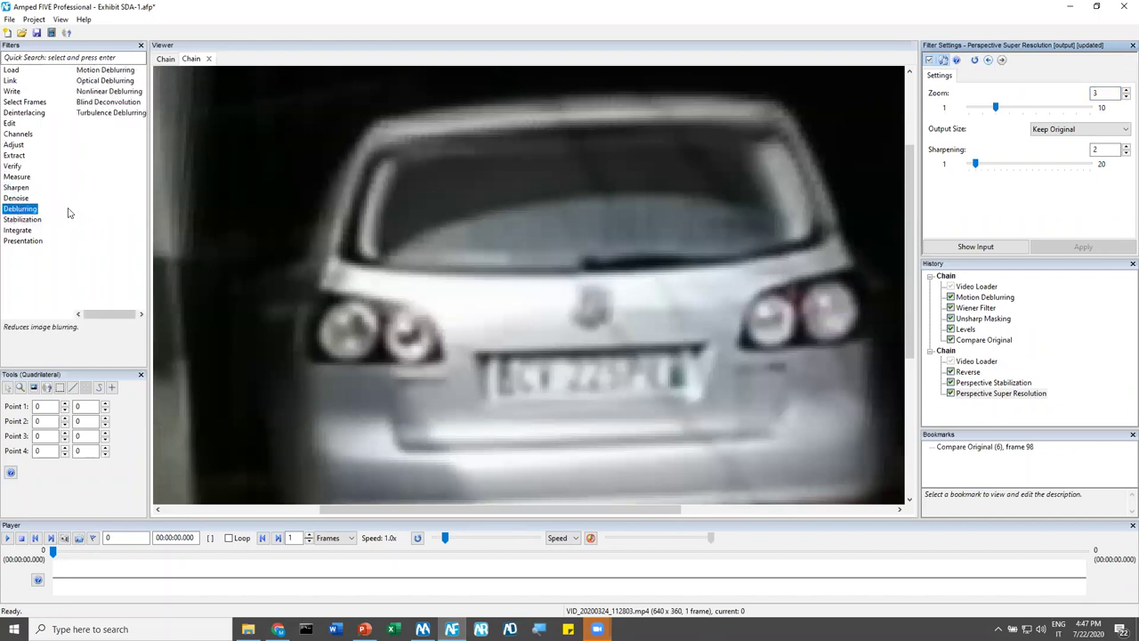
double_click(113, 103)
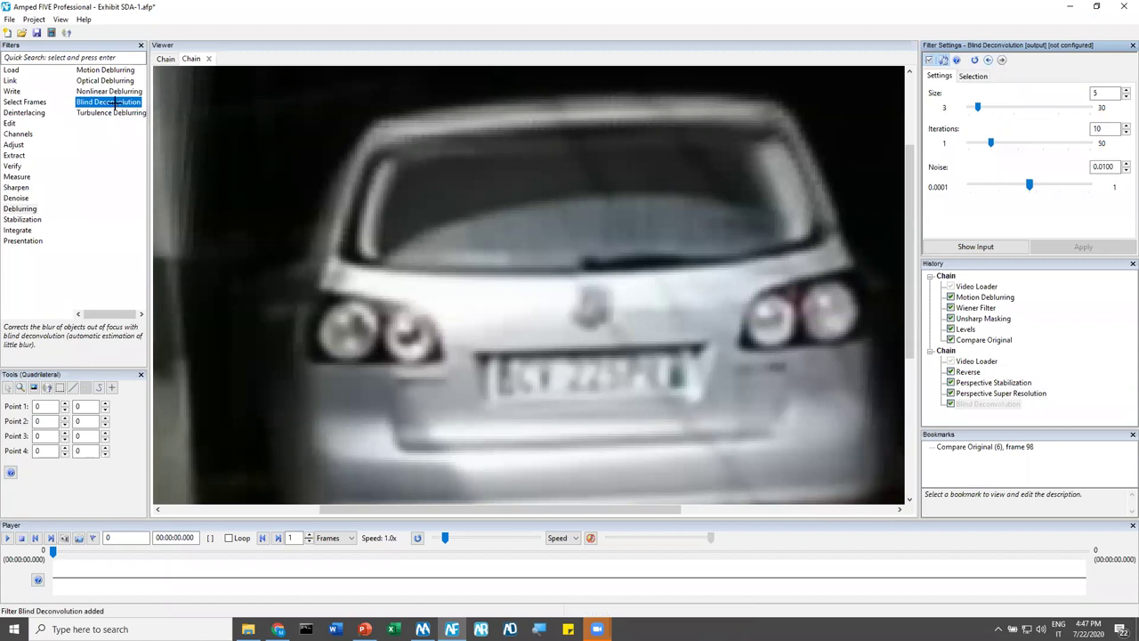
click(973, 109)
scroll(615, 345, down, 5)
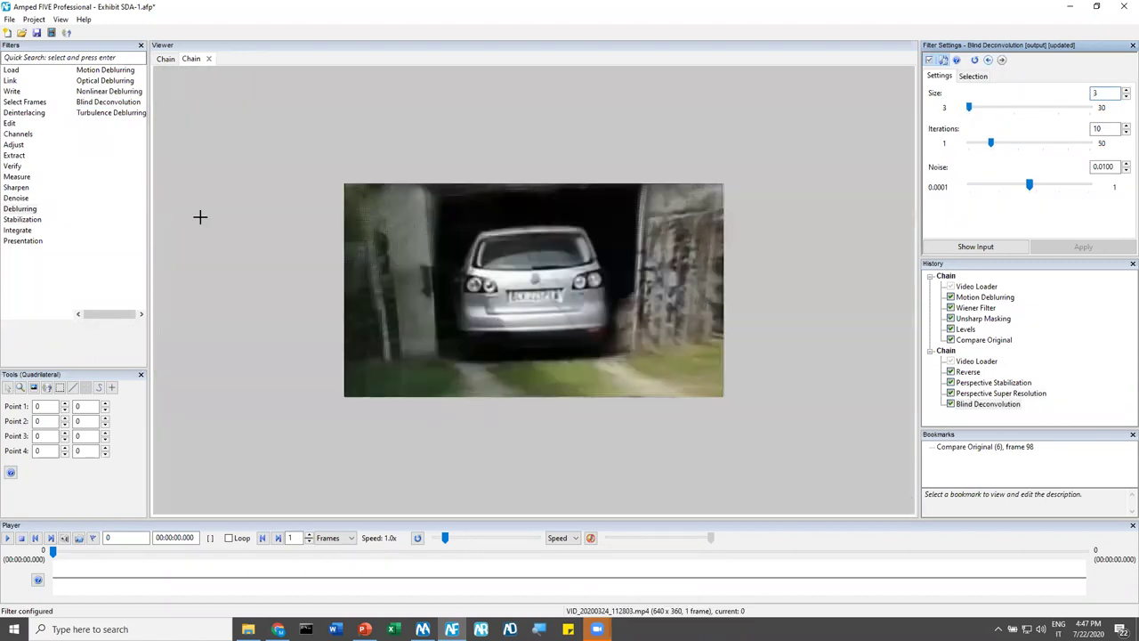
mouse_move(27, 189)
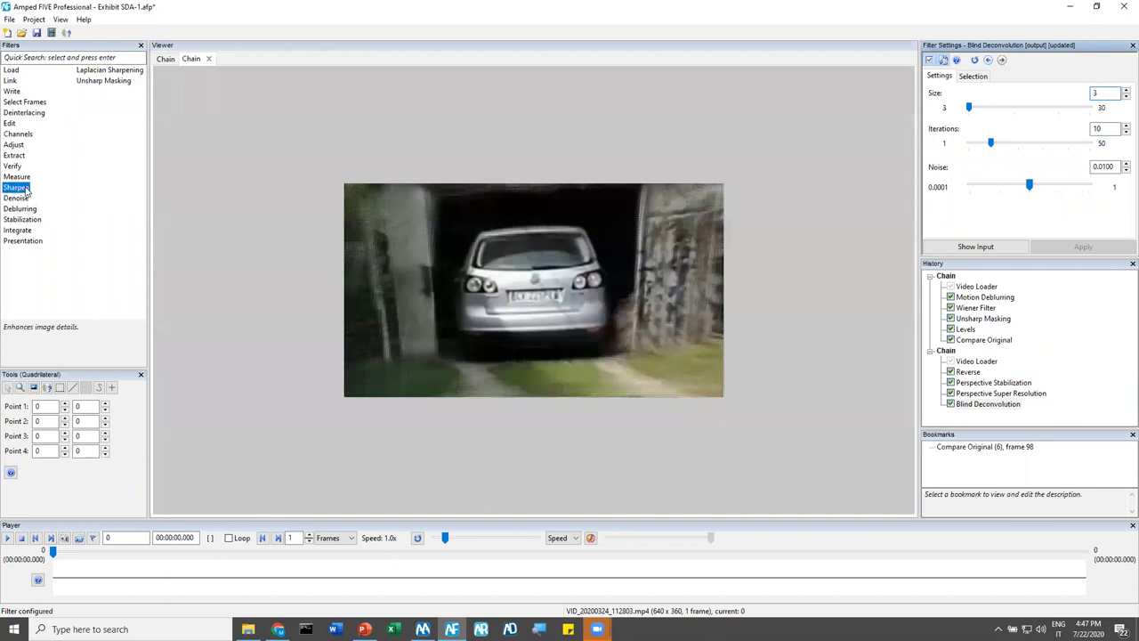
double_click(104, 80)
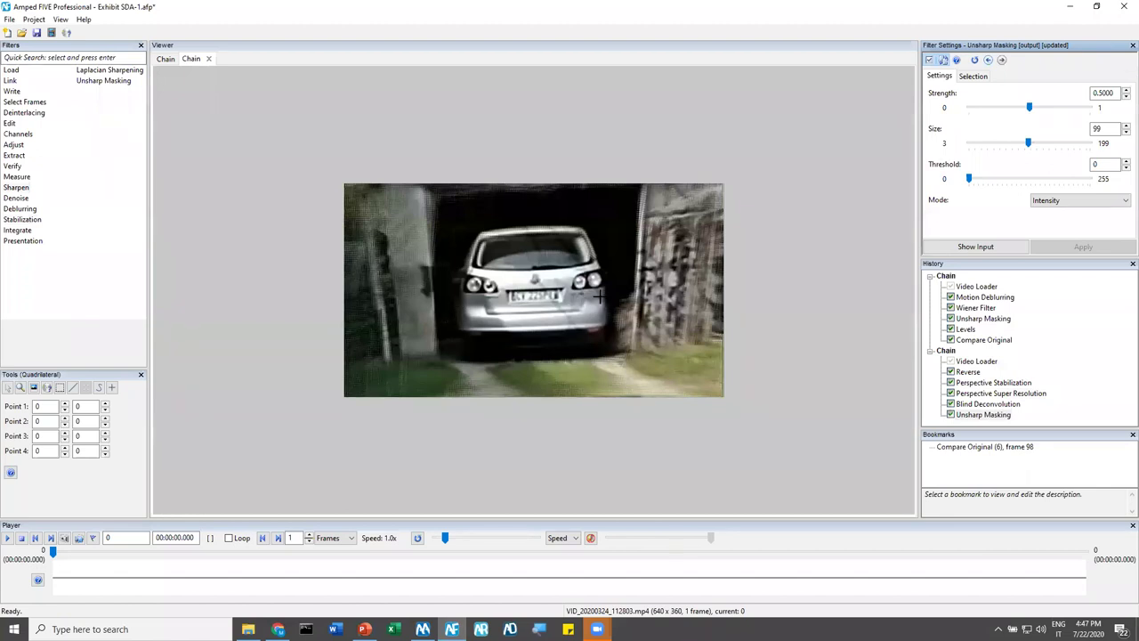
Crop the sharpened image to a region of about 198 by 103 pixels around the car's plate and rear lights
click(9, 124)
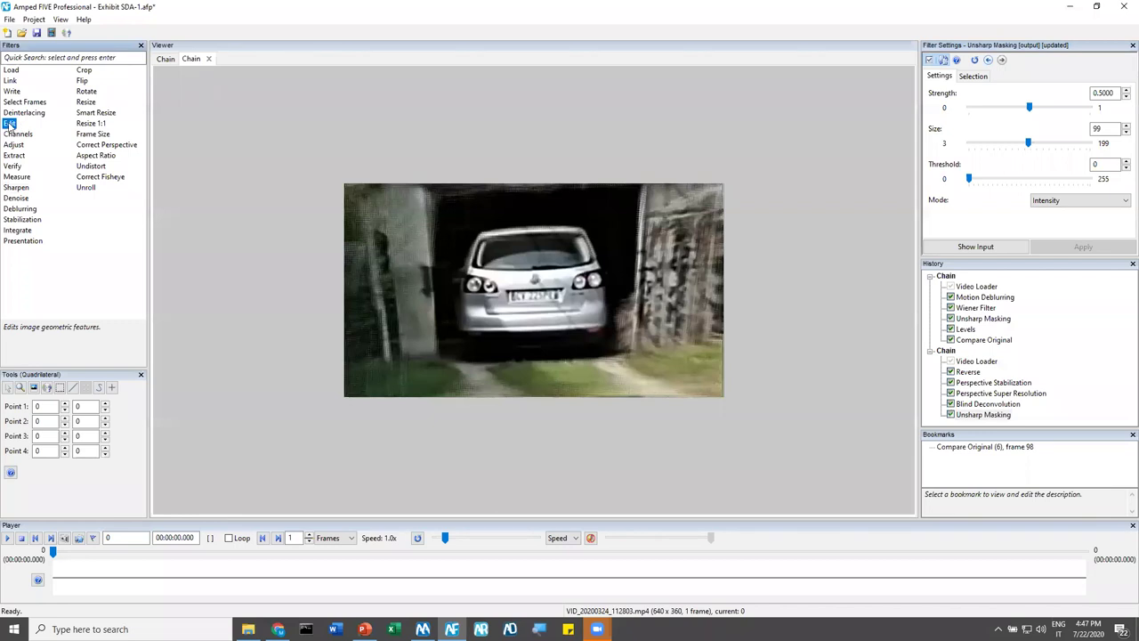
double_click(82, 70)
drag(479, 265, 597, 326)
click(1084, 248)
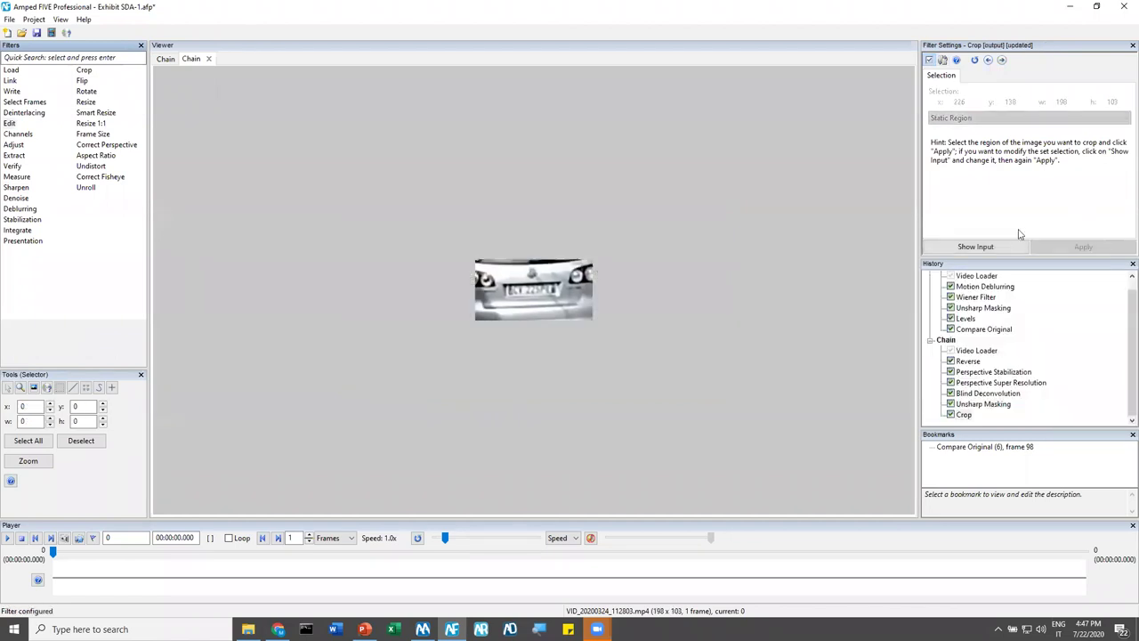
Add Compare Original to the cropped image, showing the original and enhanced plate side by side horizontally
click(17, 197)
click(57, 245)
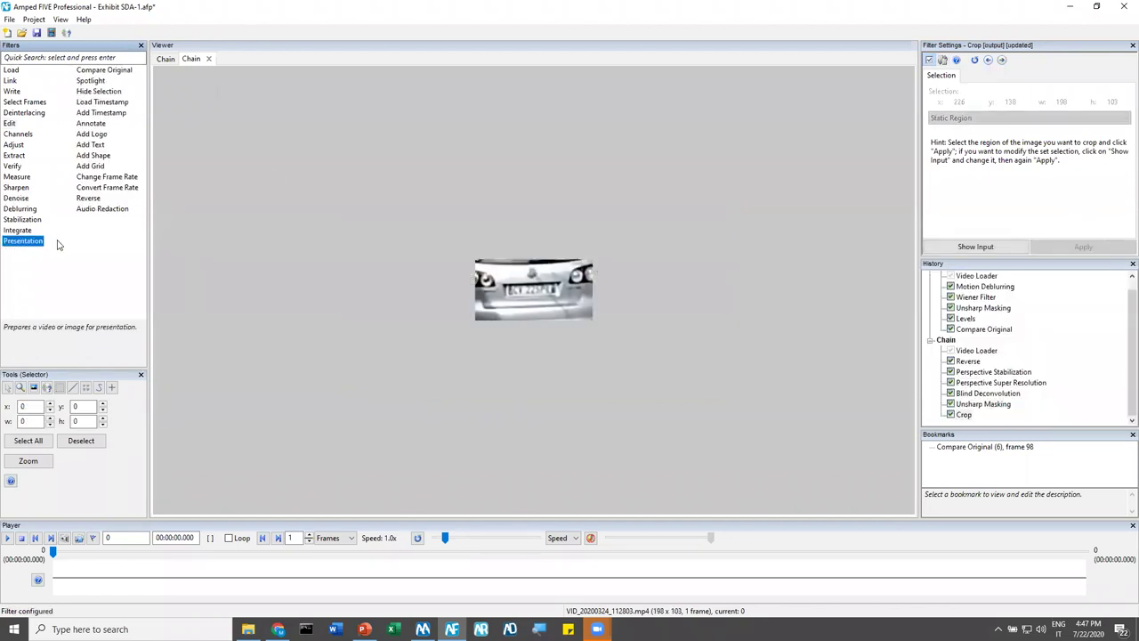
double_click(98, 72)
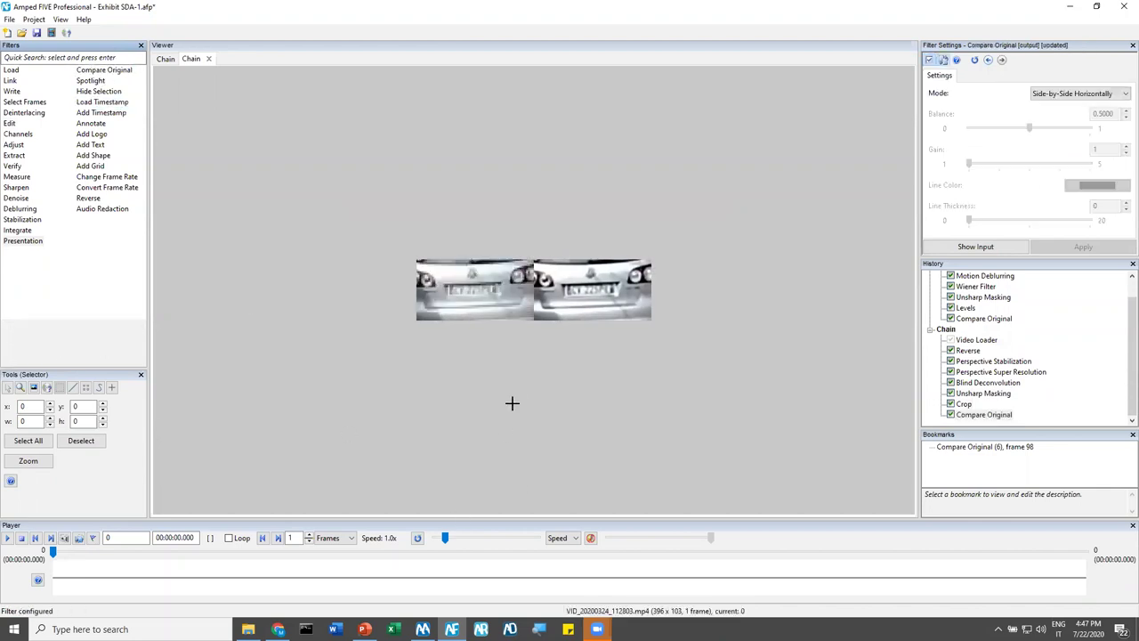
scroll(523, 399, up, 2)
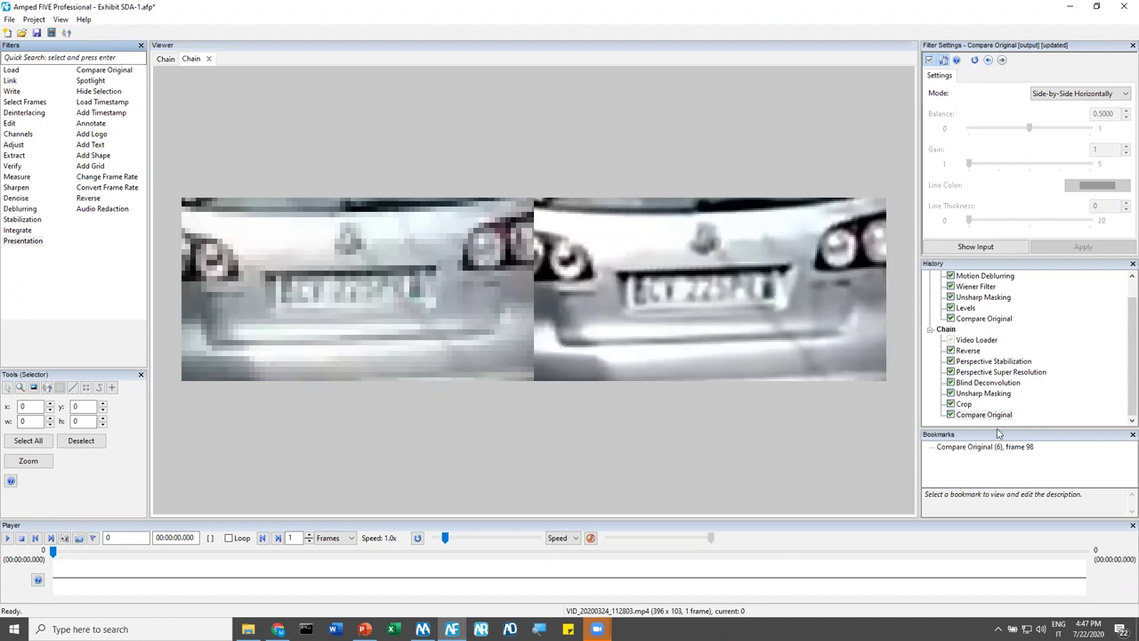
Bookmark the plate's Compare Original result and generate the project report
drag(976, 416, 979, 469)
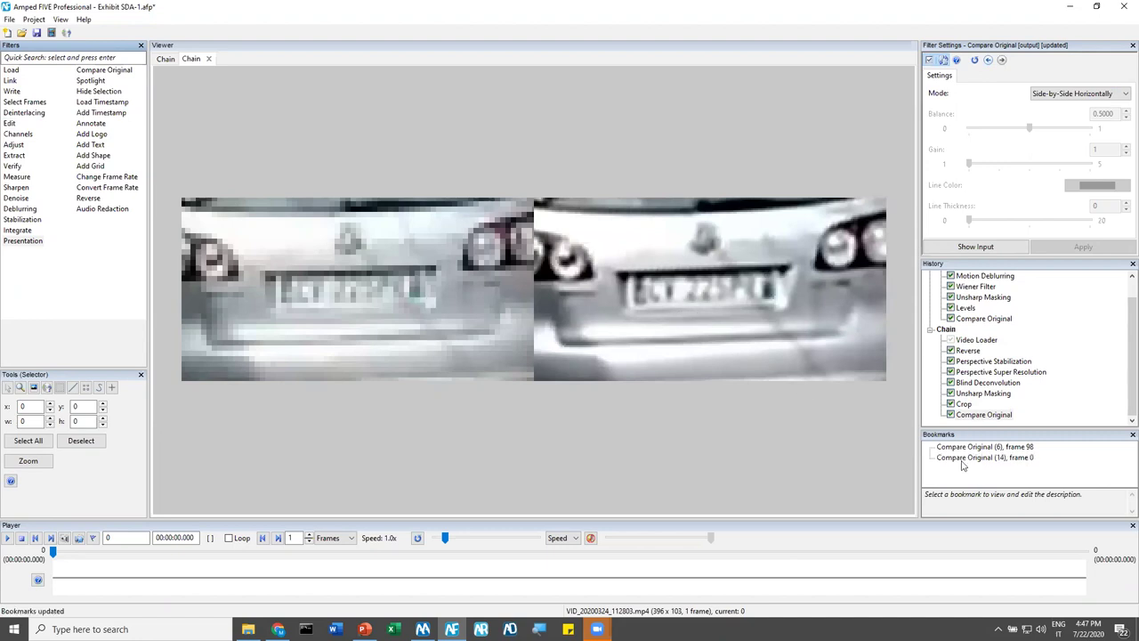
click(34, 20)
click(42, 33)
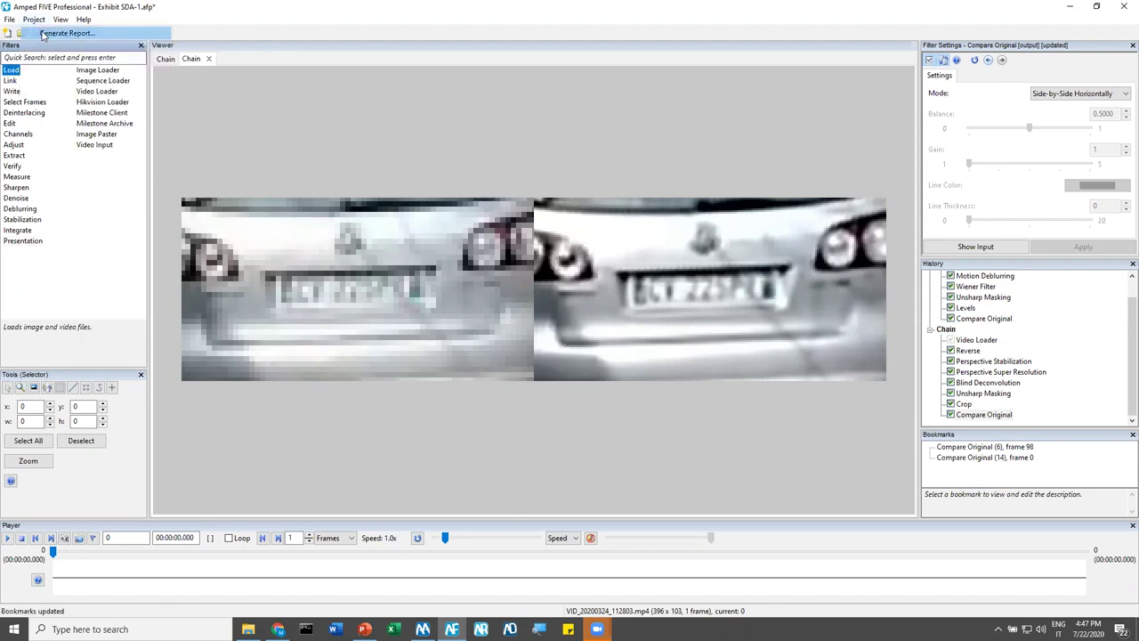
click(196, 148)
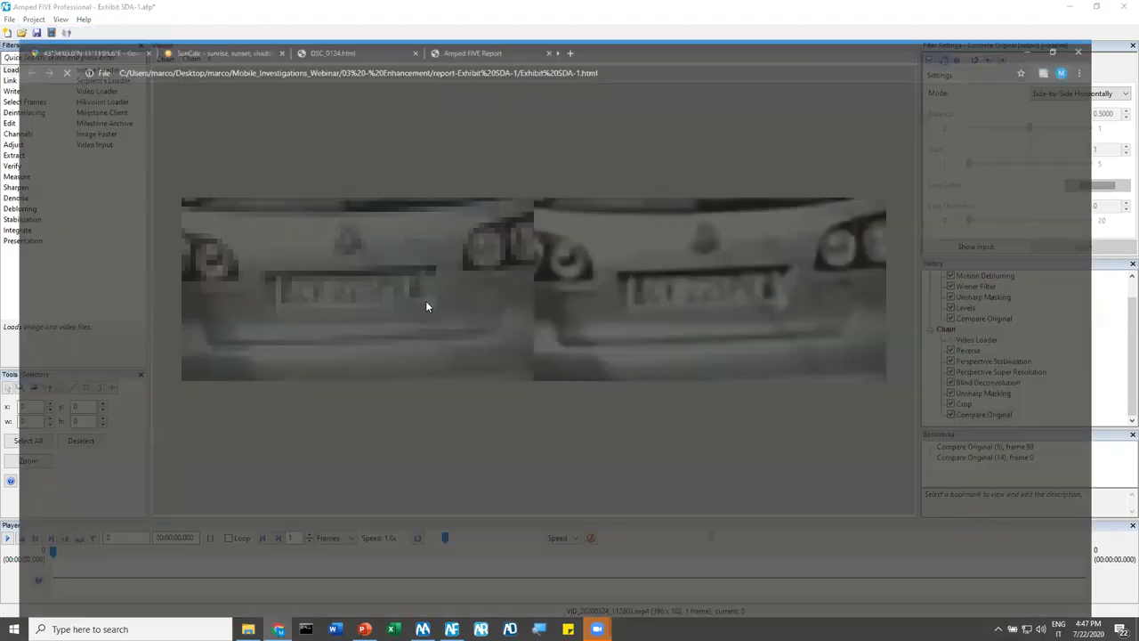
Examine the report's exported chat and plate comparisons and the filter summaries of both chains
scroll(502, 244, down, 2)
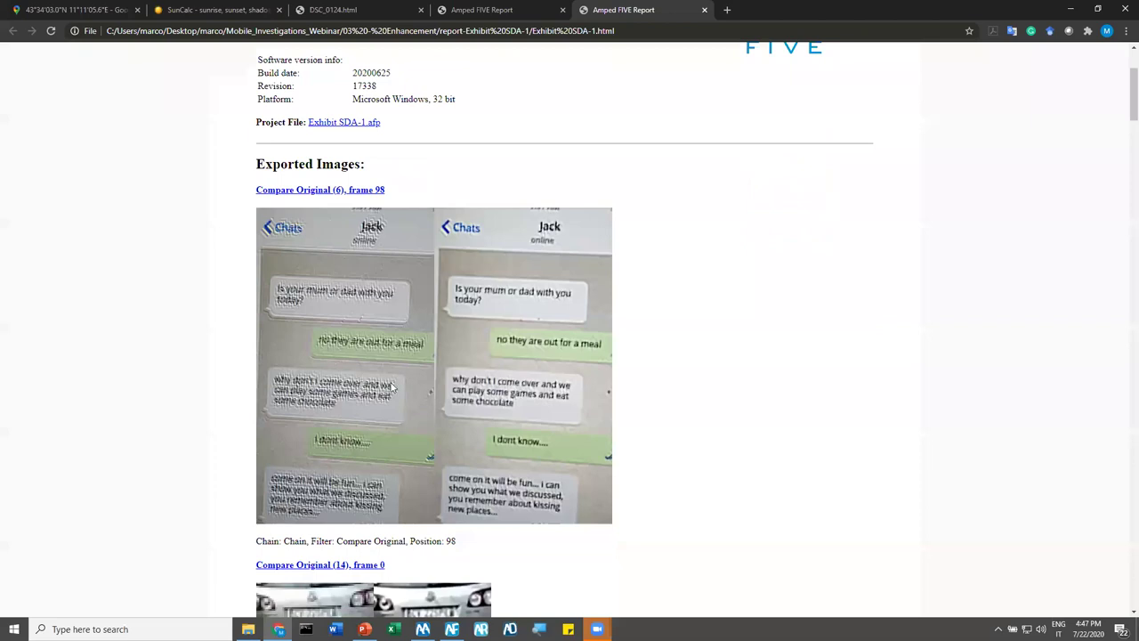
scroll(454, 259, down, 3)
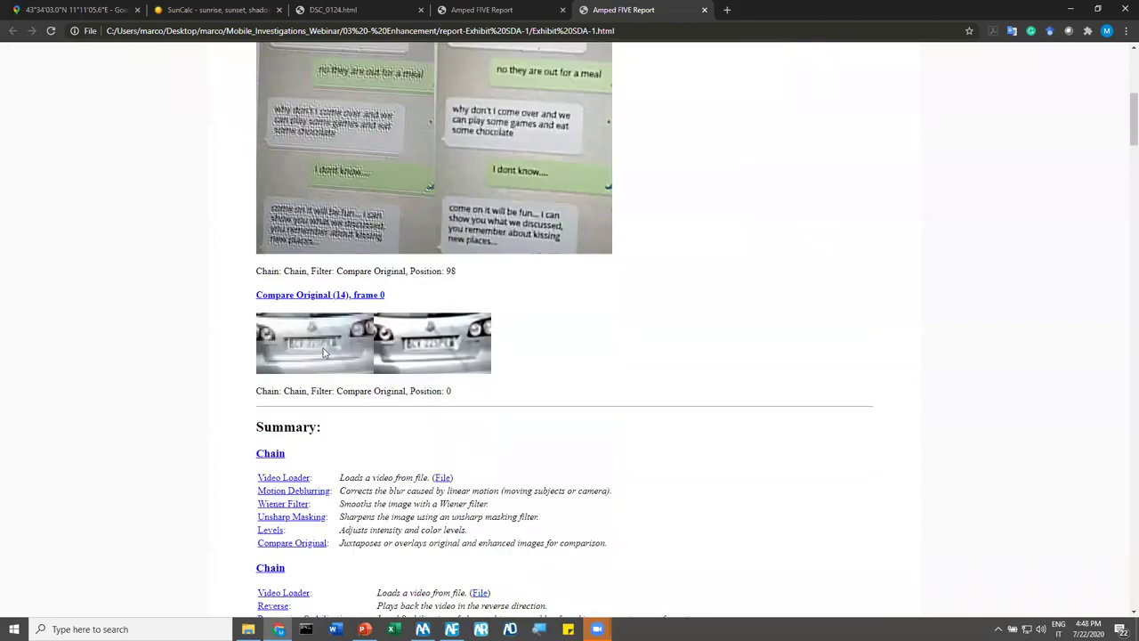
key(ctrl+plus)
key(ctrl+plus)
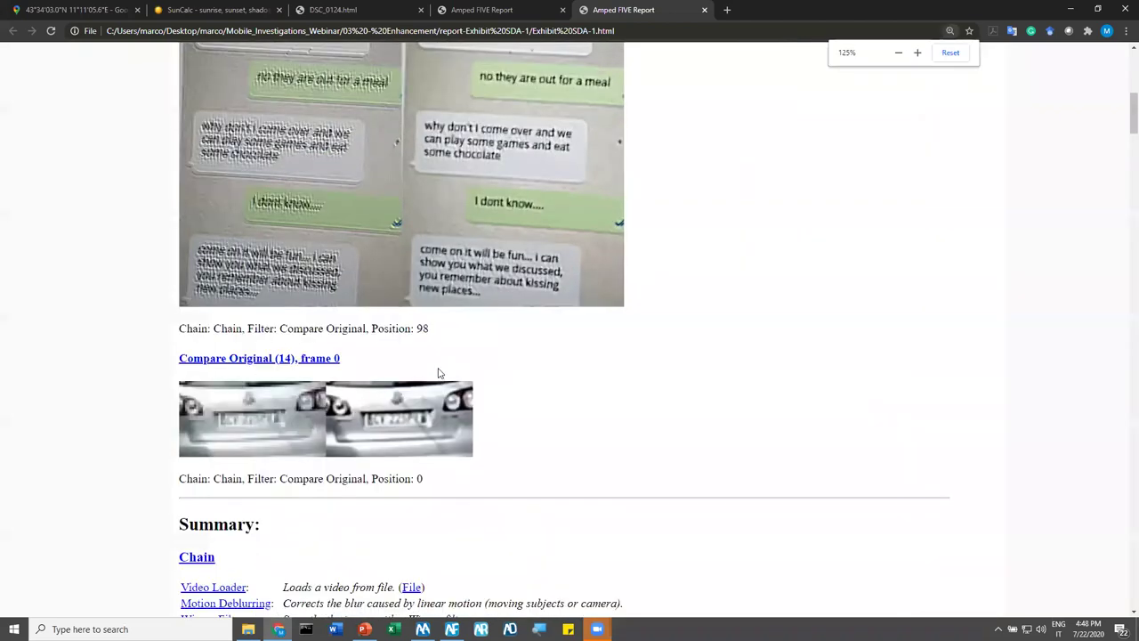
key(ctrl+minus)
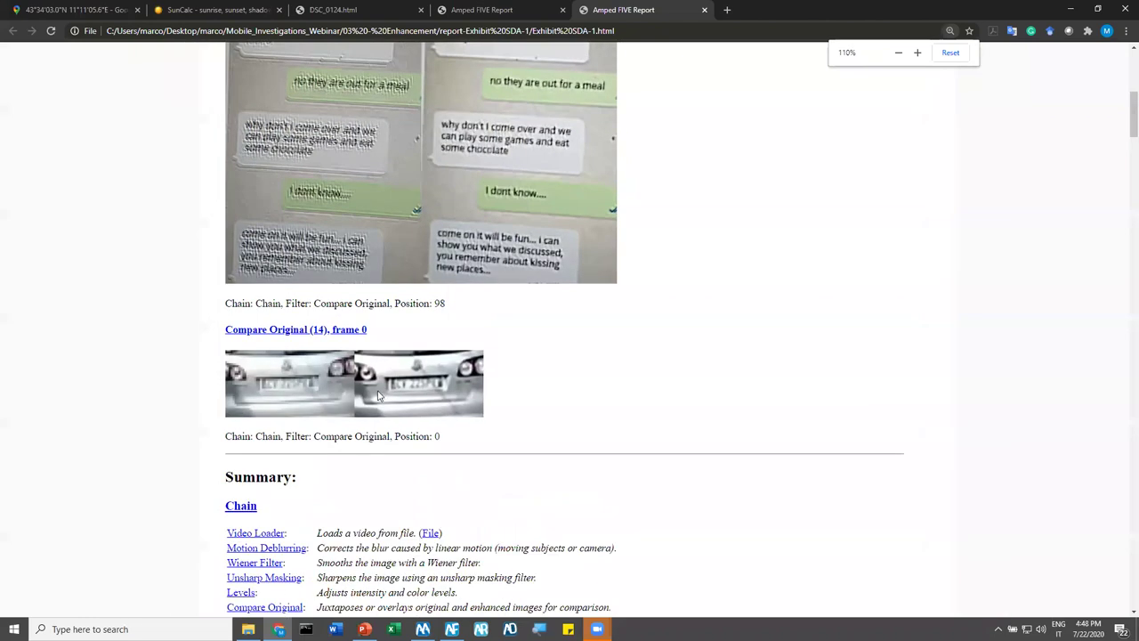
scroll(383, 391, down, 1)
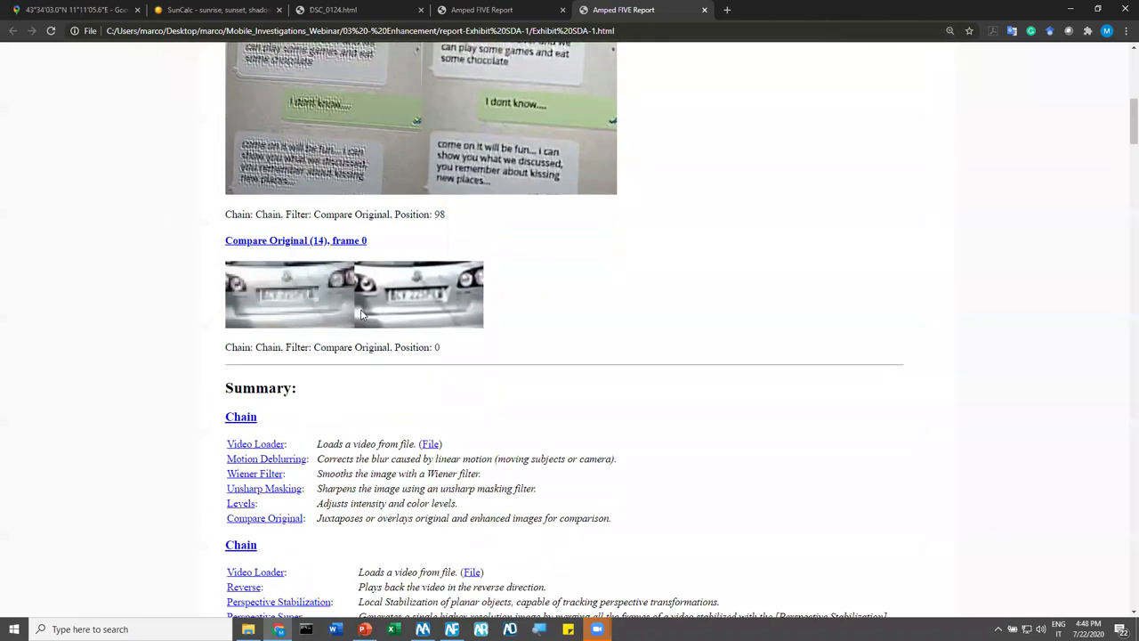
scroll(363, 313, down, 1)
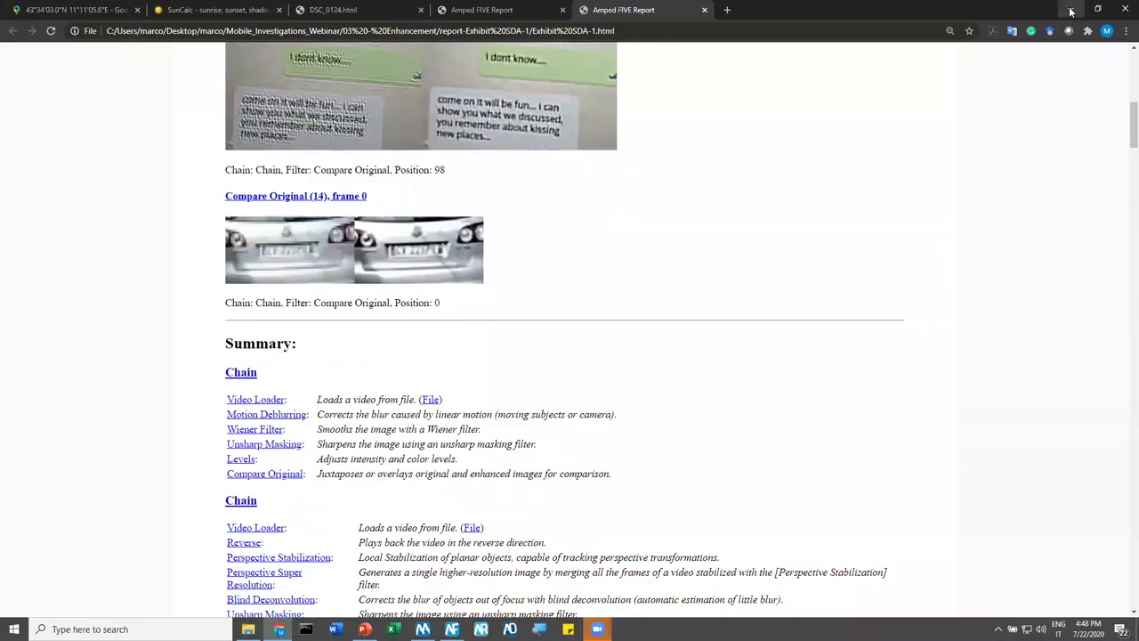
click(1072, 11)
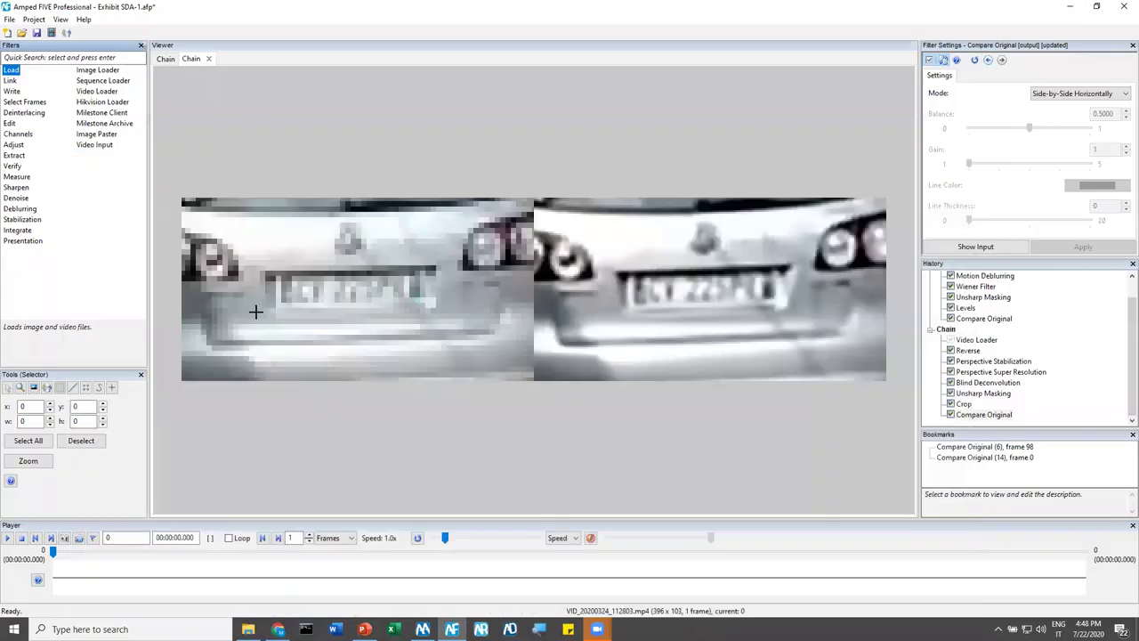
Switch to the PowerPoint presentation and show its Questions slide
click(1069, 7)
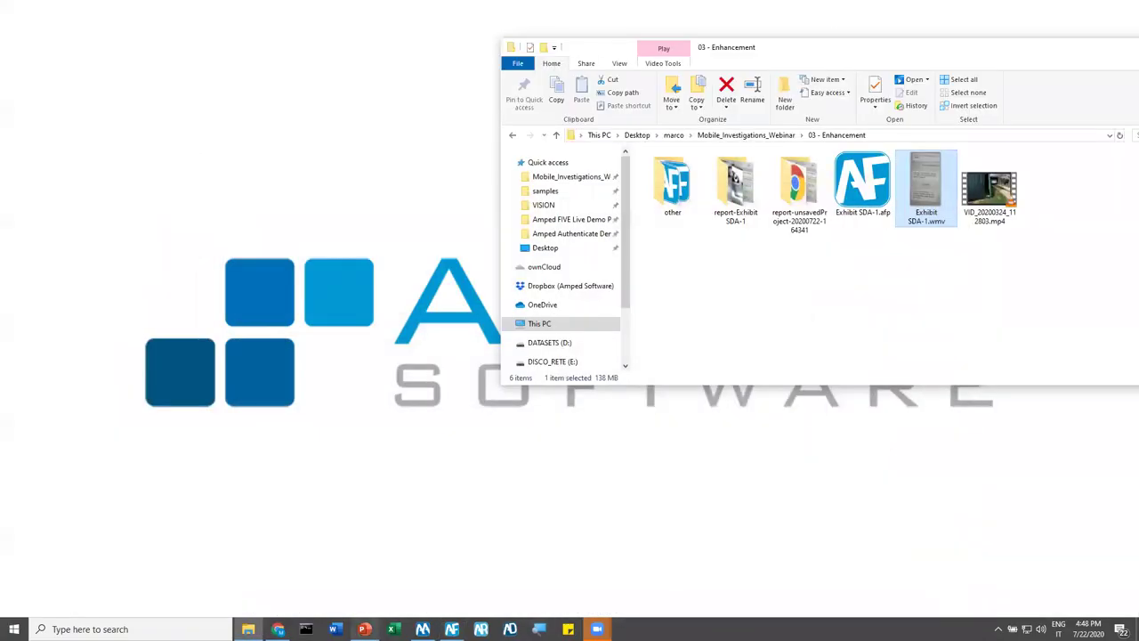
click(363, 629)
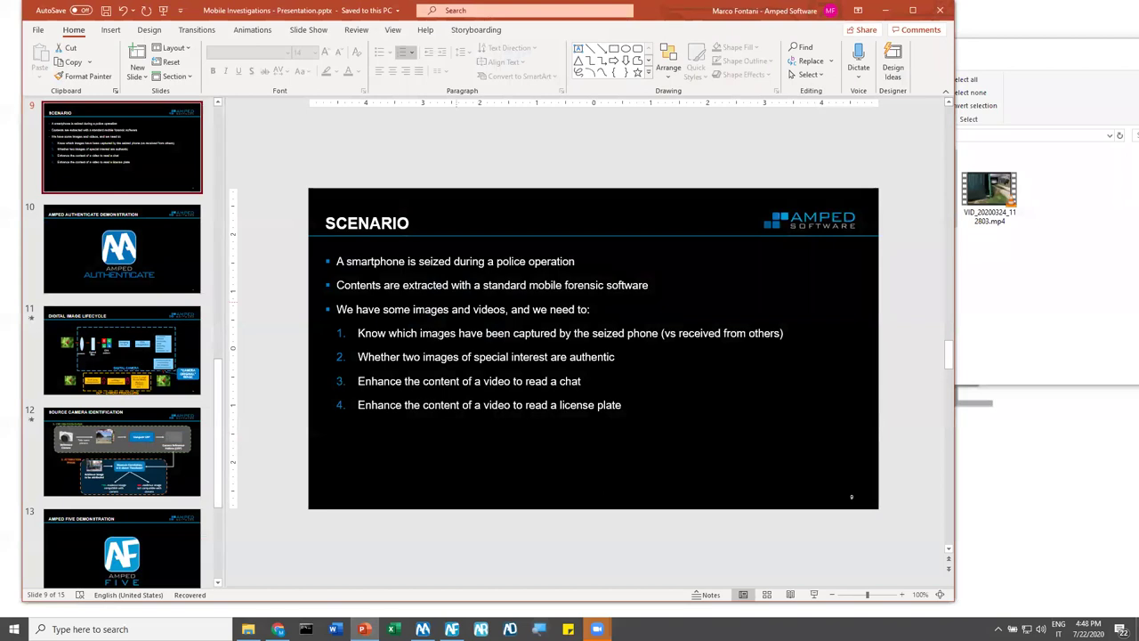
scroll(129, 499, down, 2)
click(130, 498)
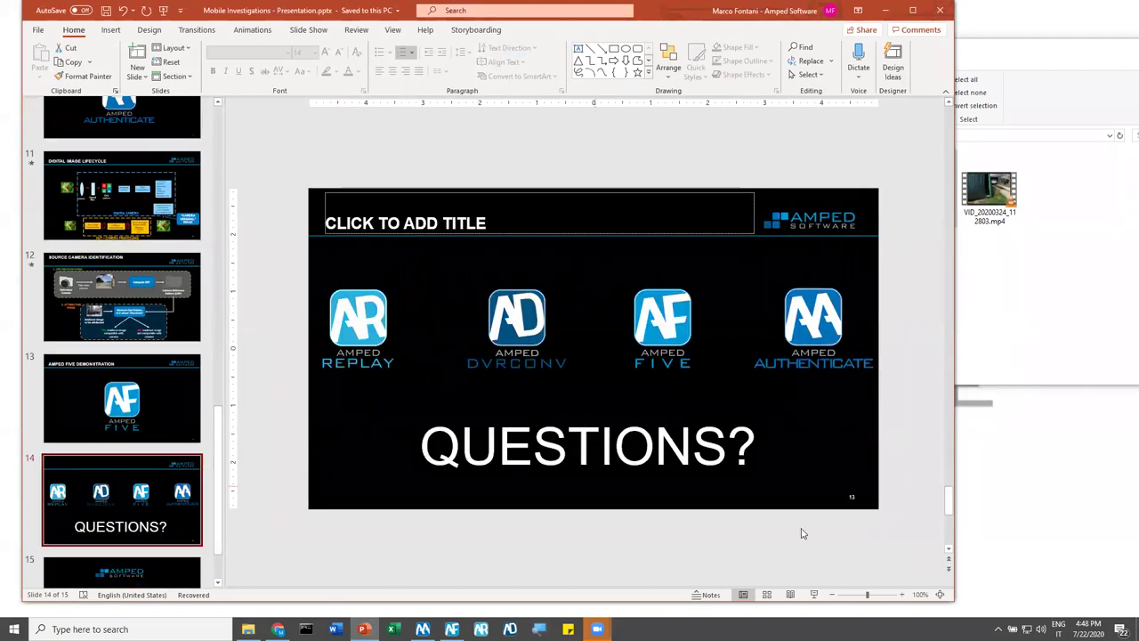
click(886, 11)
Return to Amped FIVE and look through the available filter categories, including the presentation filters
click(451, 629)
key(d)
key(d)
key(d)
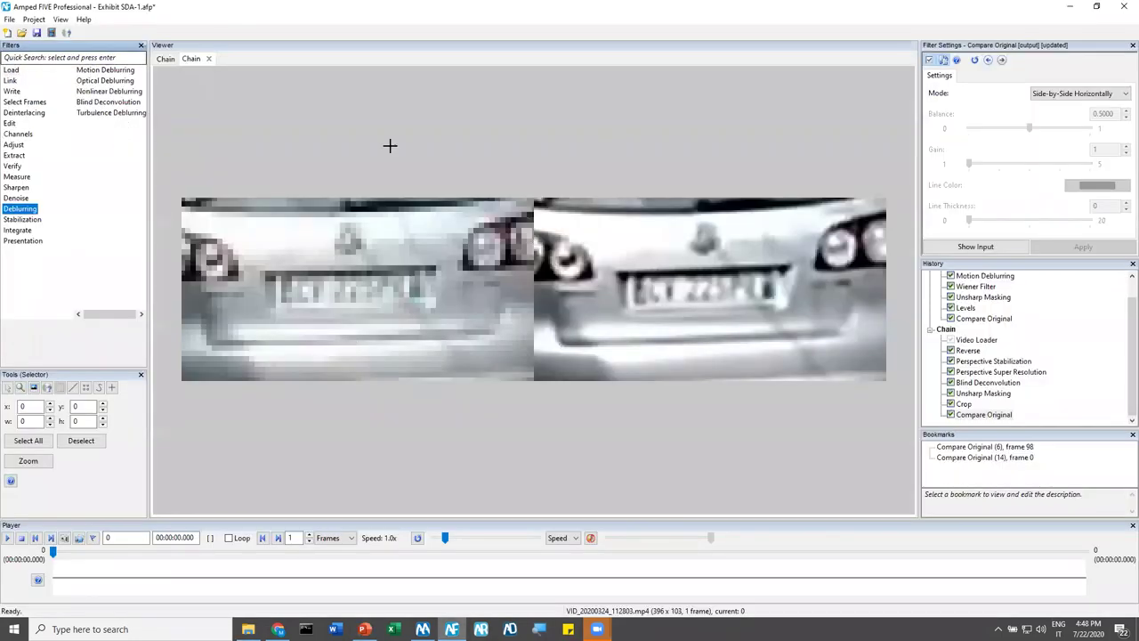
drag(11, 70, 16, 248)
drag(93, 212, 99, 146)
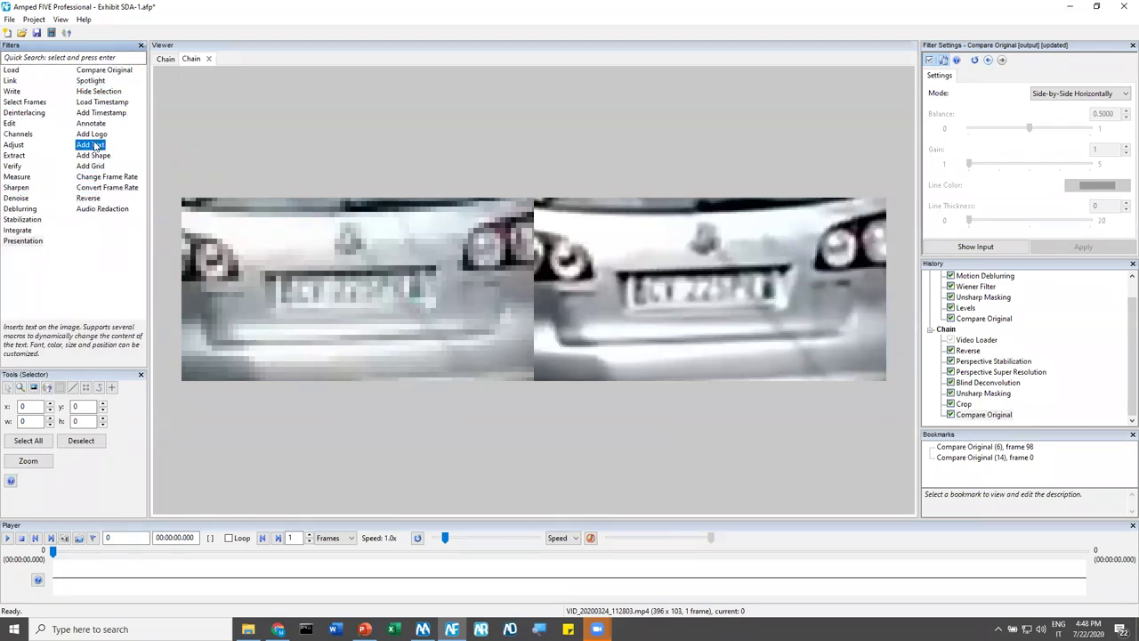
click(20, 145)
drag(24, 148, 19, 243)
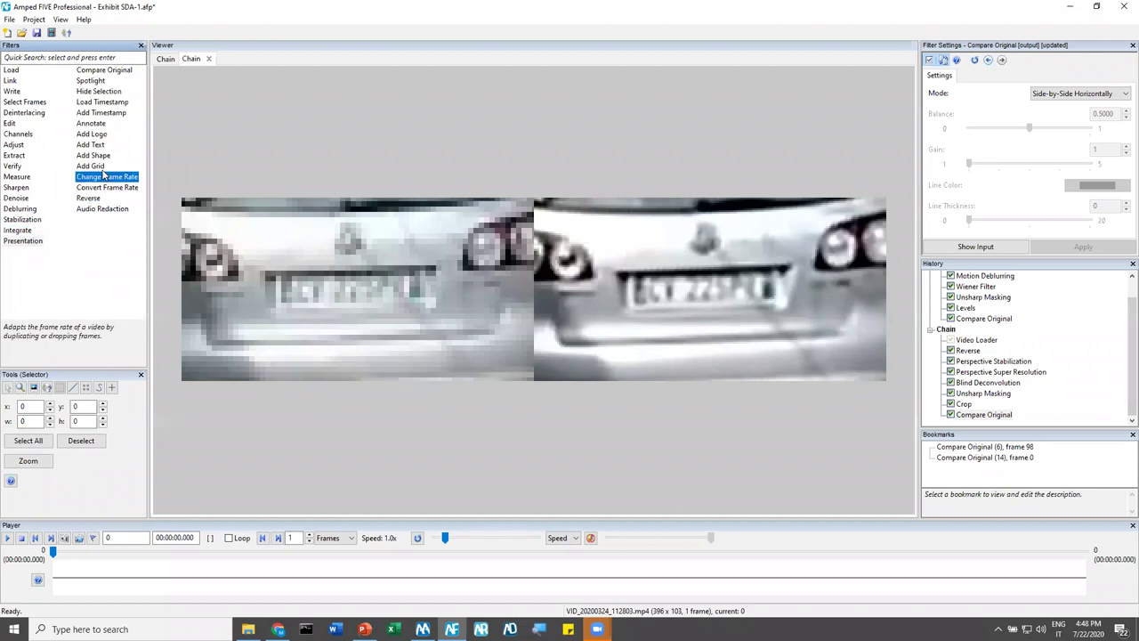
Add the Annotate filter and draw a red arrow from the original image to the plate in the enhanced image
double_click(93, 126)
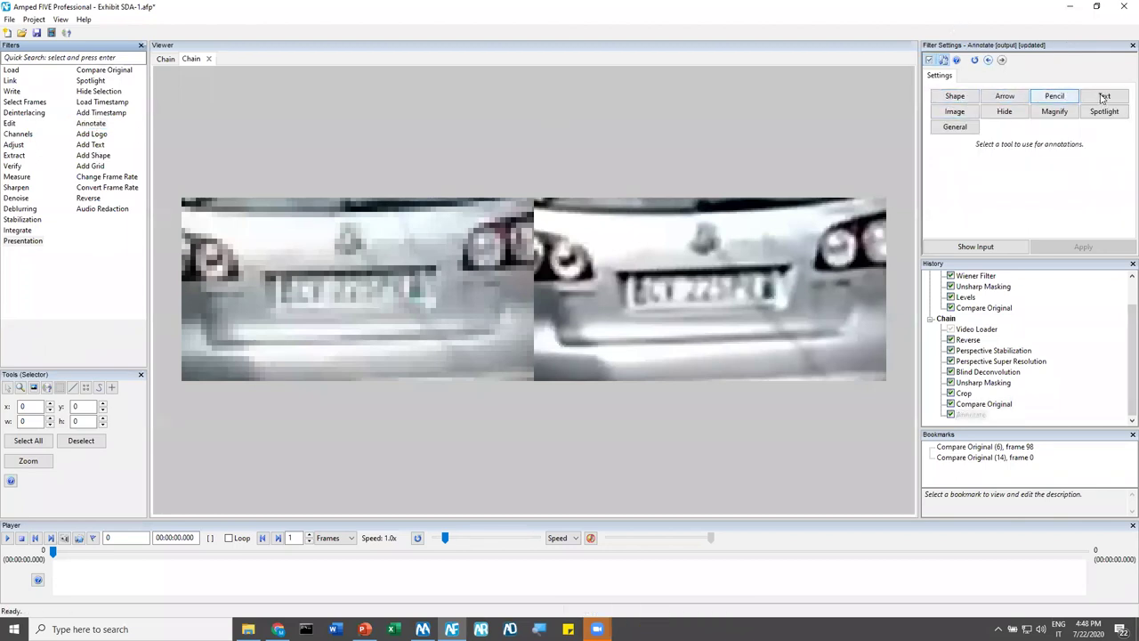
click(1005, 95)
drag(454, 220, 616, 279)
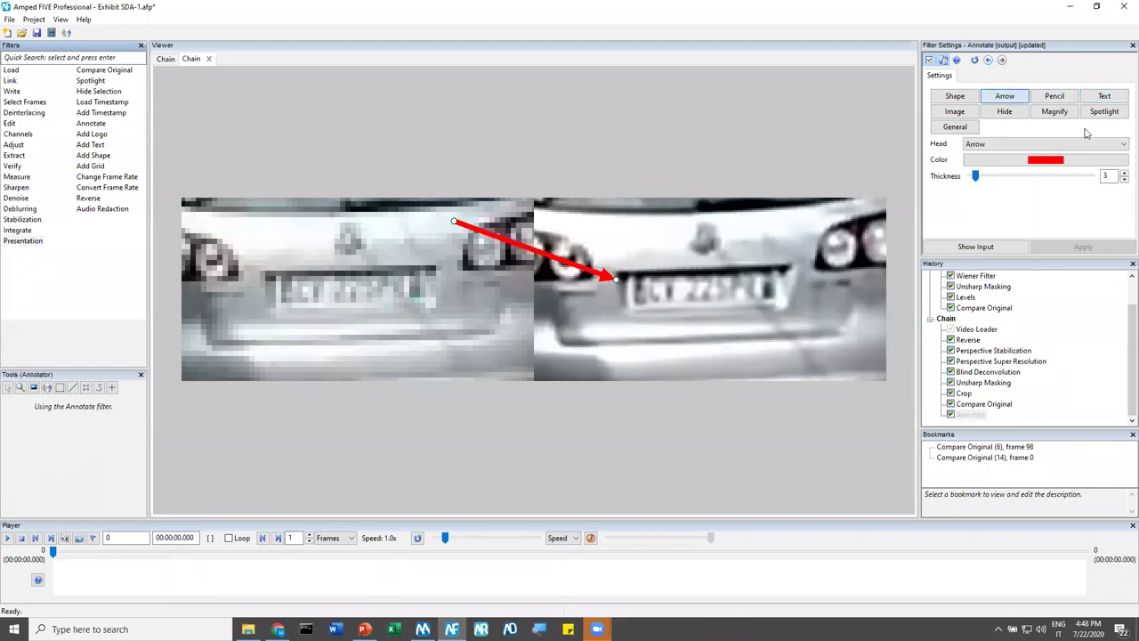
Place a rectangular magnifier over the original image's plate area and aim its source at the enhanced plate
click(1055, 111)
drag(261, 279, 473, 371)
drag(617, 305, 708, 289)
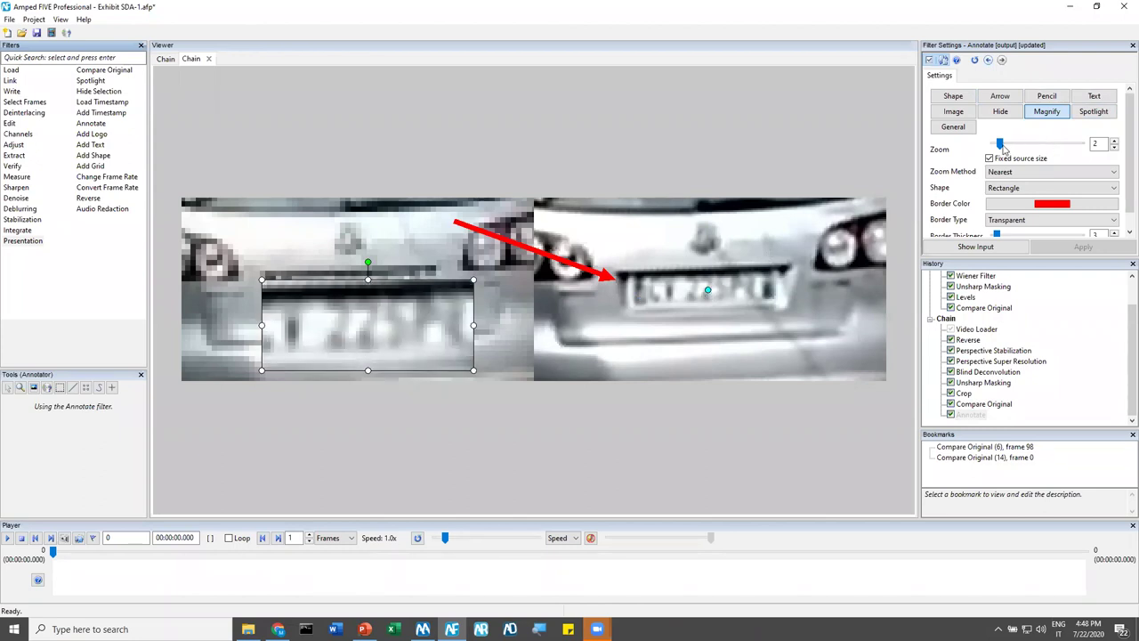
Set the magnifier's border type to Point to zoomed area (2 lines) and enlarge it to cover the whole plate
click(1030, 225)
click(1024, 230)
scroll(637, 304, down, 3)
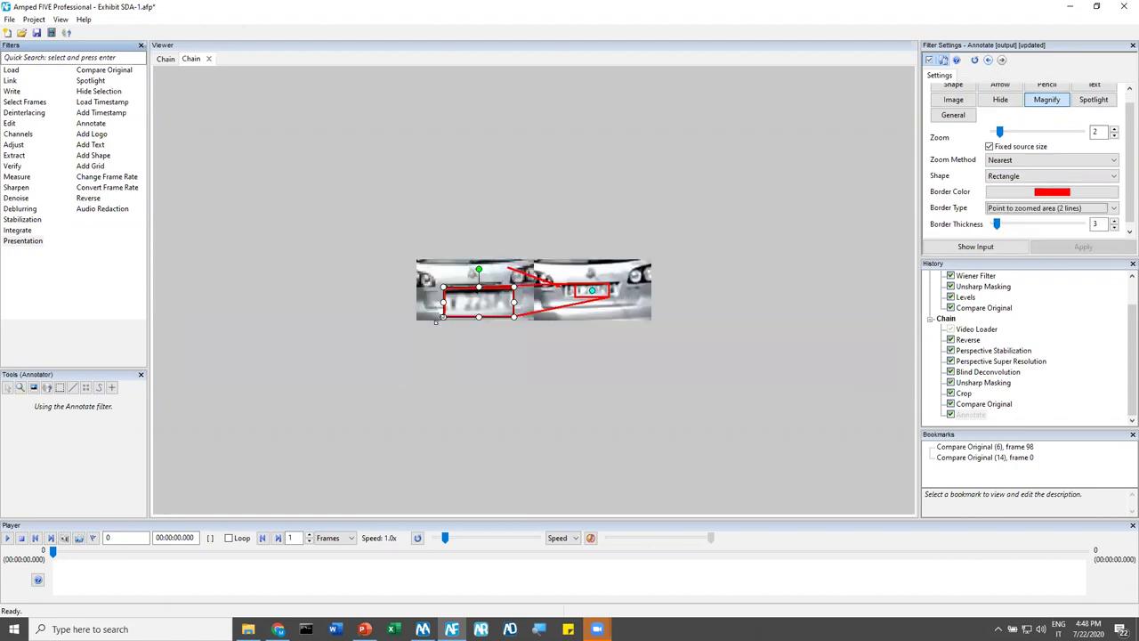
drag(419, 324, 461, 303)
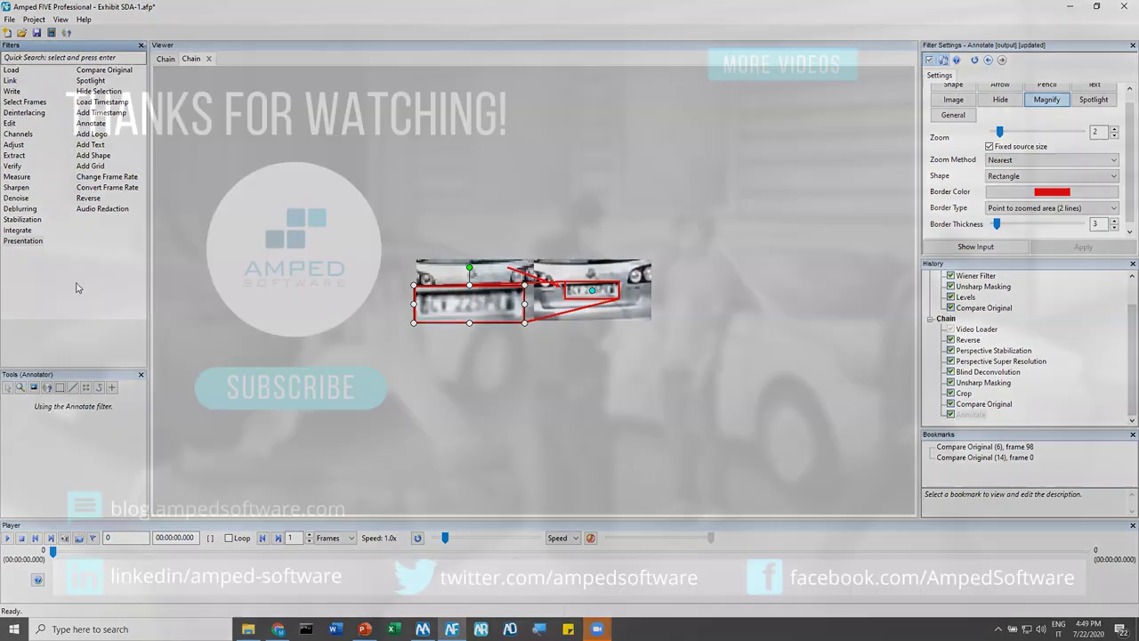